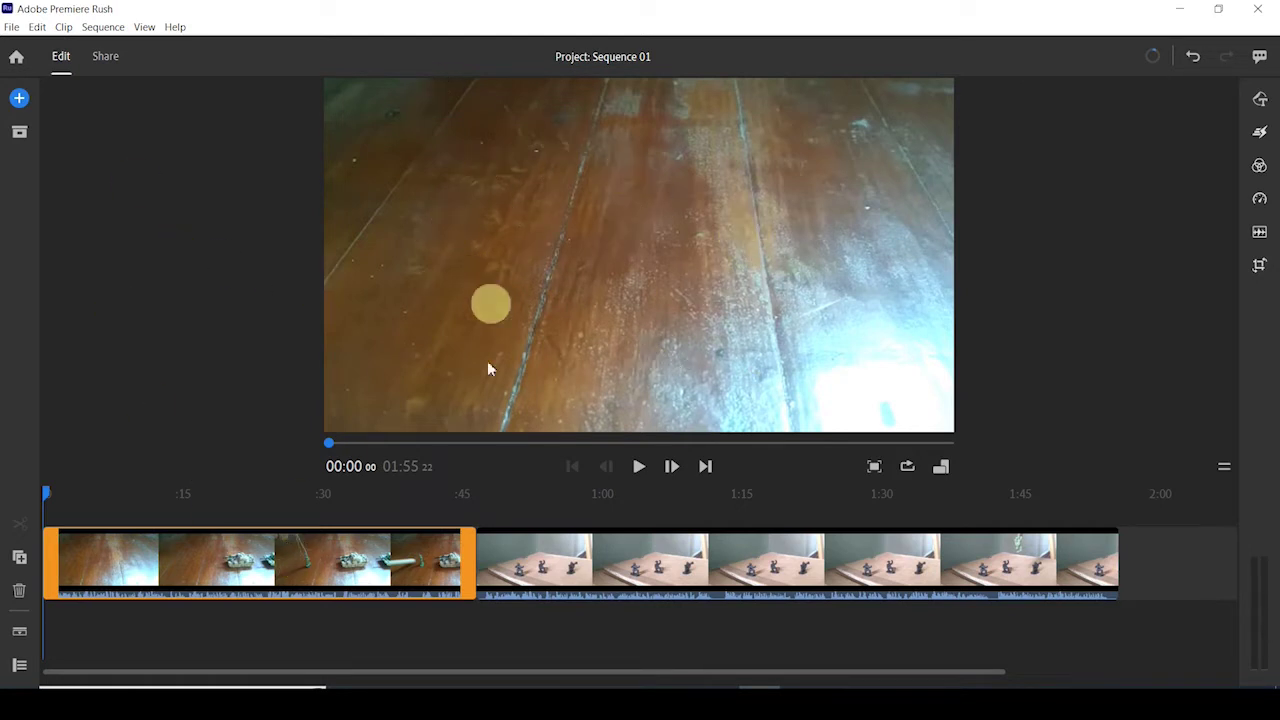
Step: Play the opening of the sequence briefly and move the playhead to about 21 seconds in the first clip
click(639, 468)
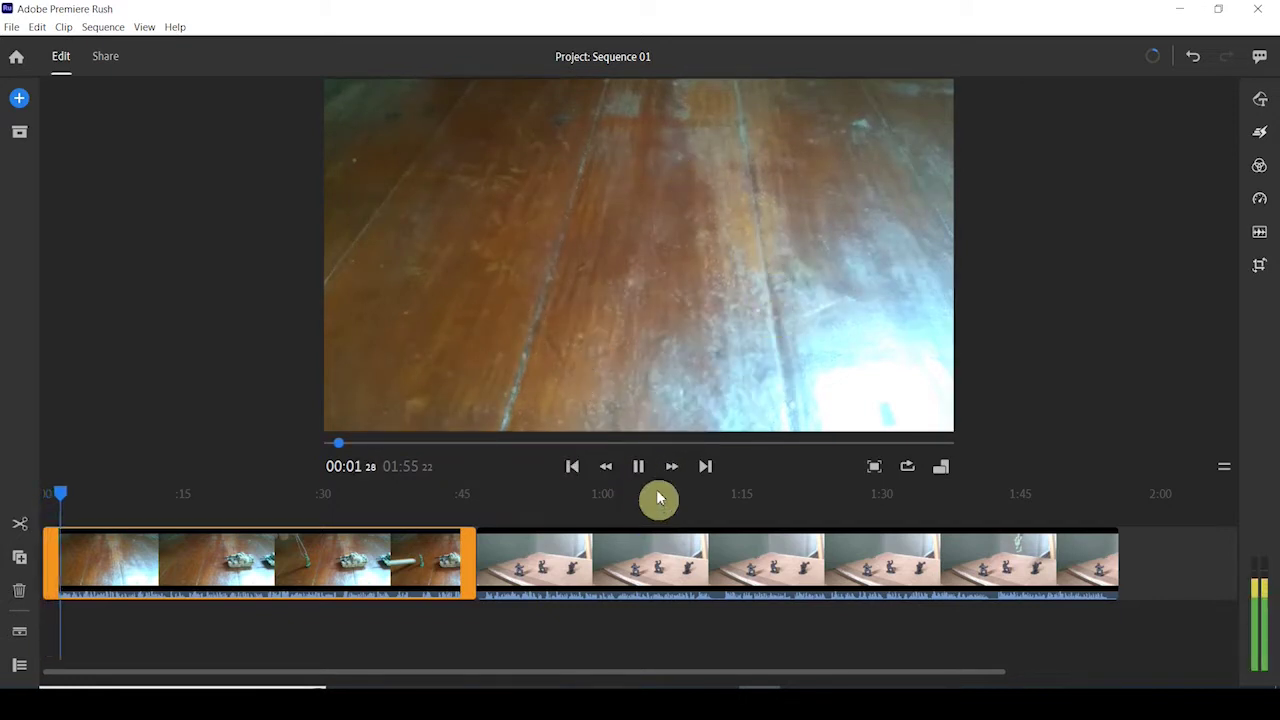
click(640, 468)
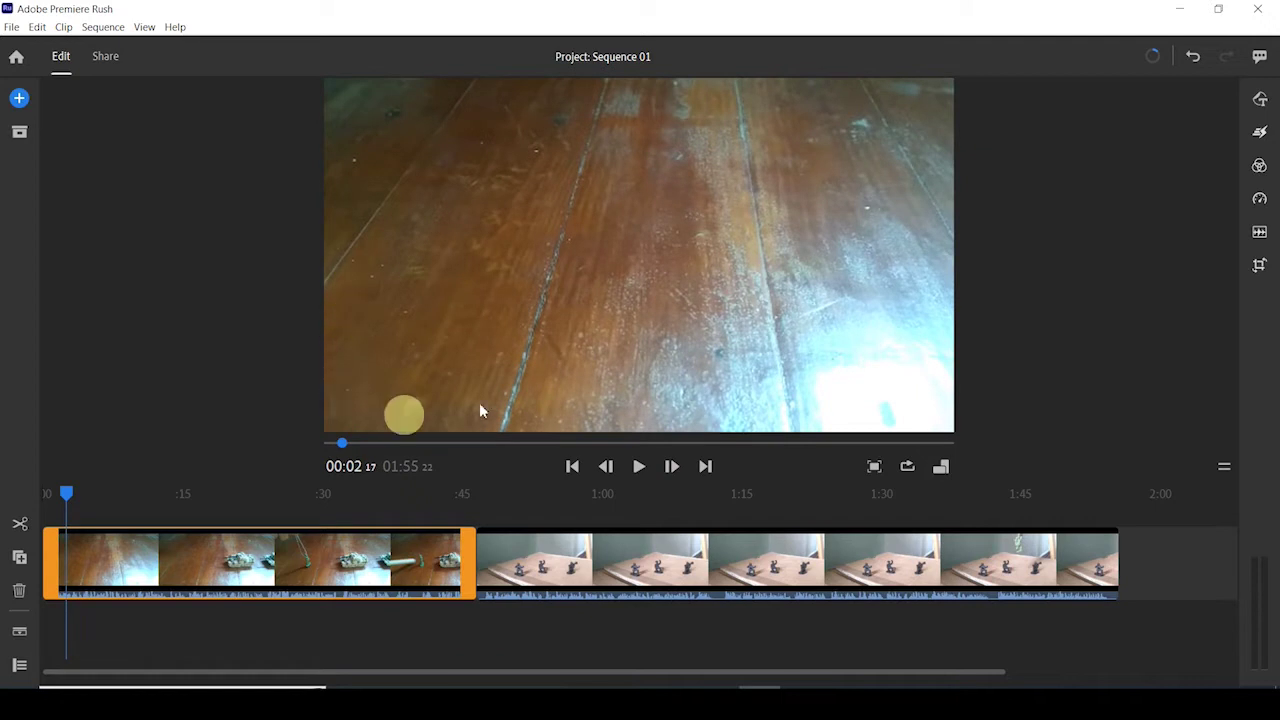
click(245, 563)
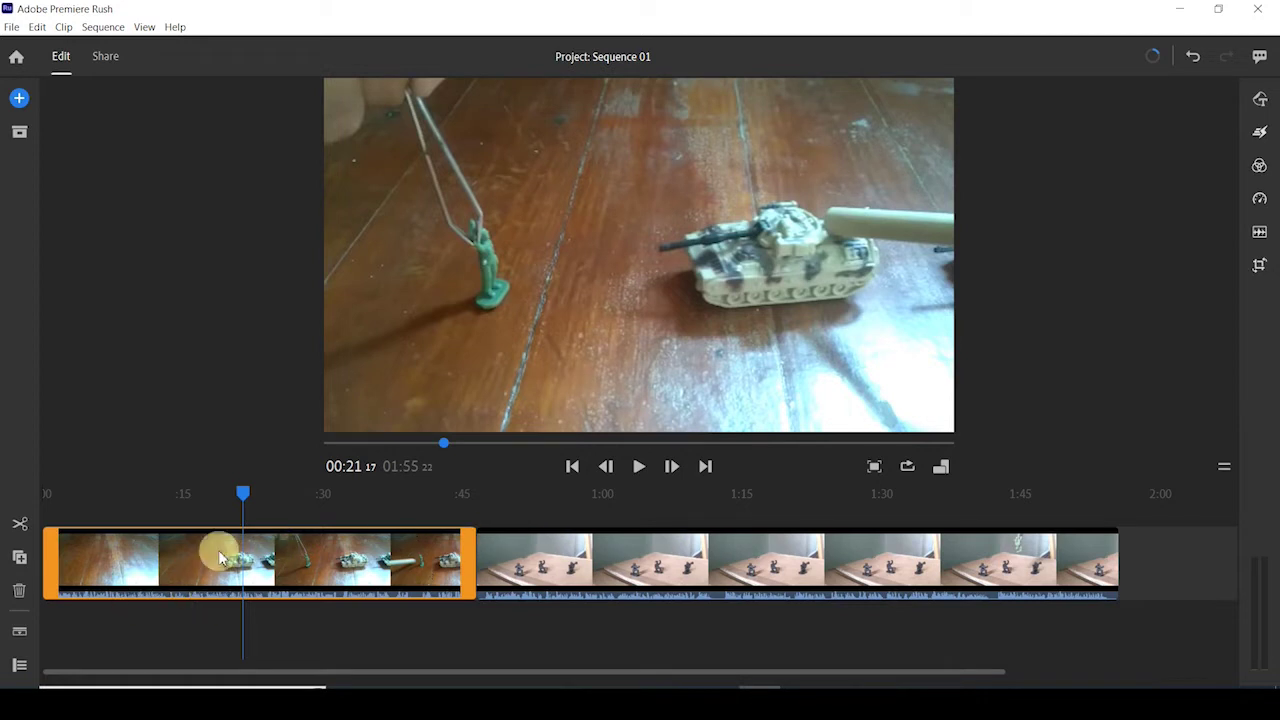
Step: Show the track controls beside the timeline
click(20, 667)
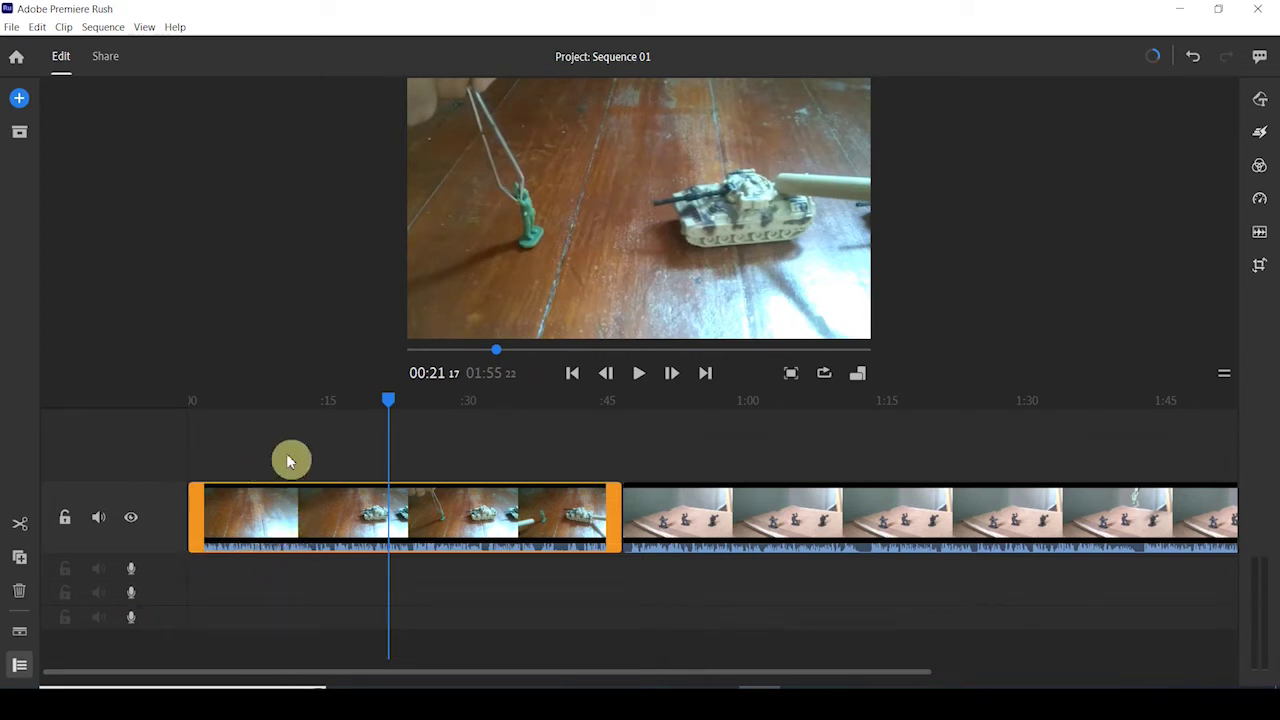
drag(300, 517, 297, 545)
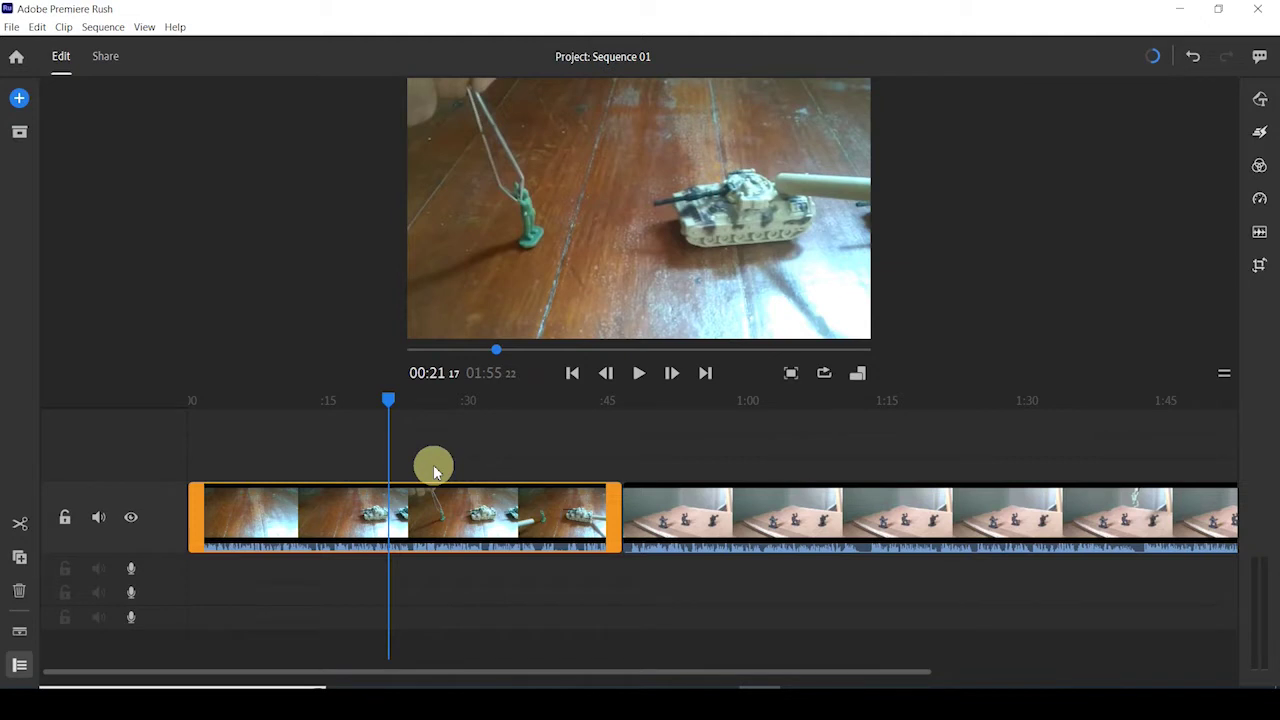
Step: Select the tank clip and the black soldiers clip in turn to preview frames at several points
click(677, 514)
click(543, 506)
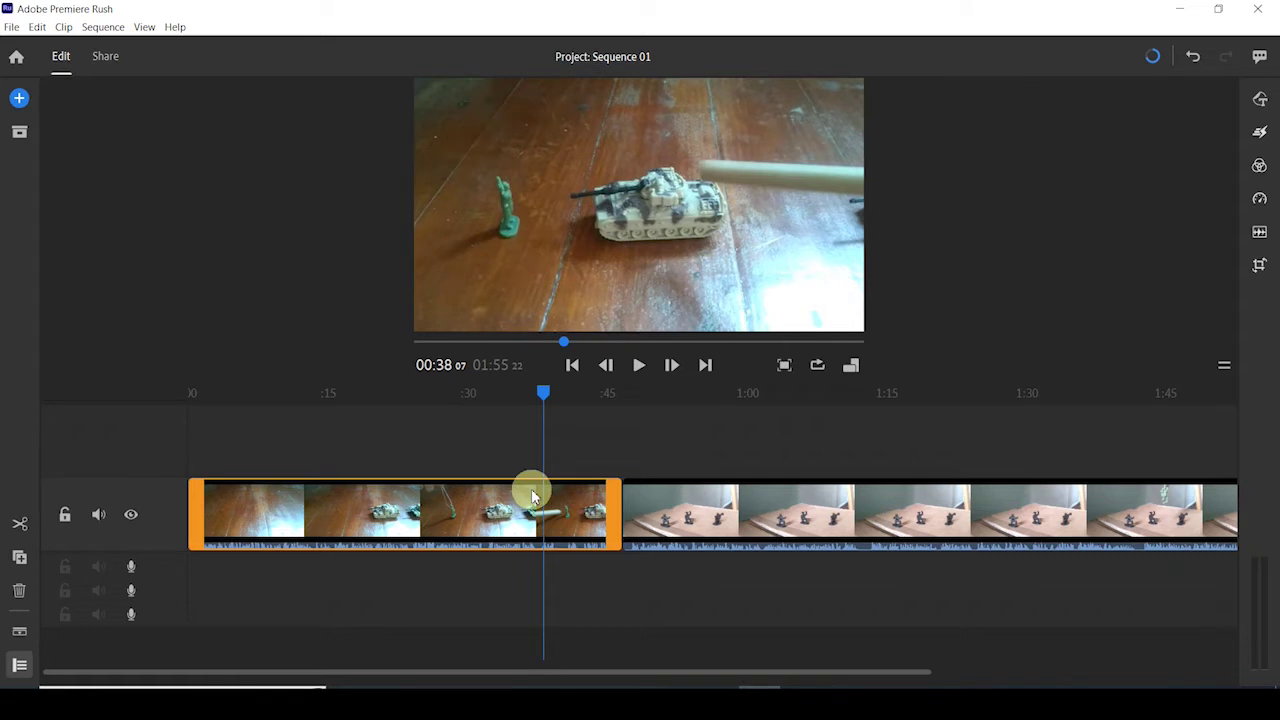
click(449, 507)
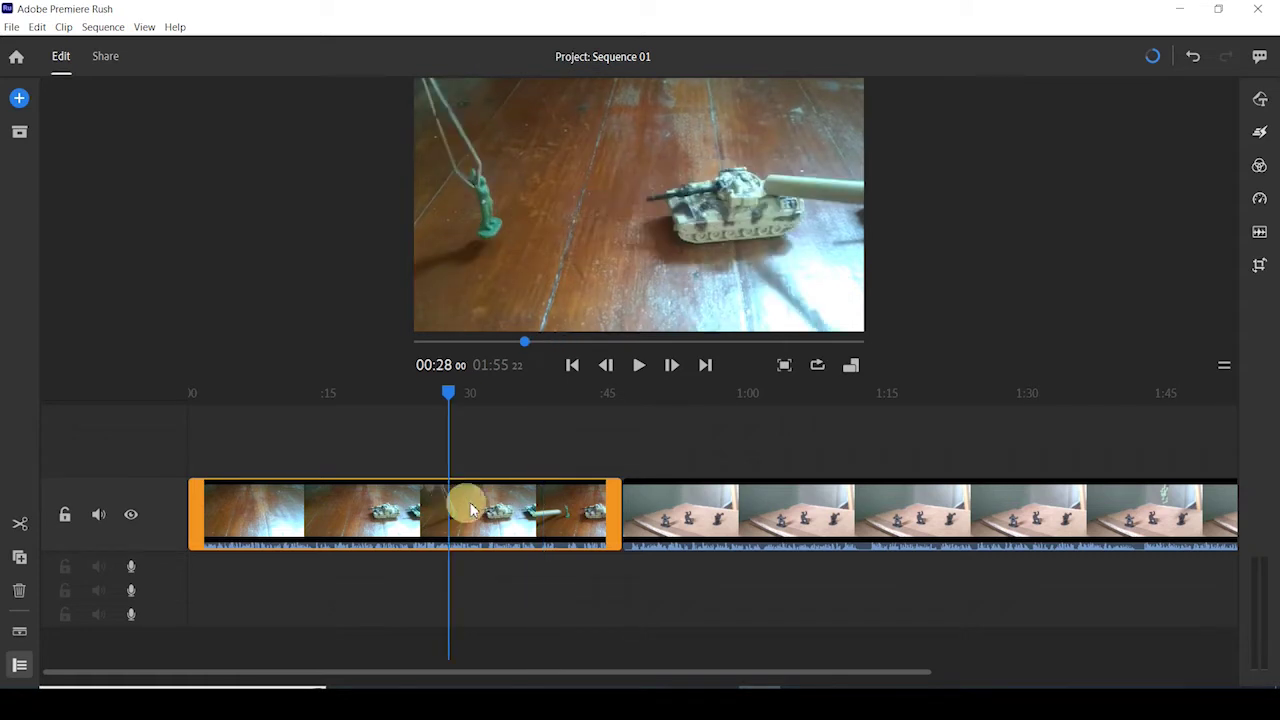
click(688, 530)
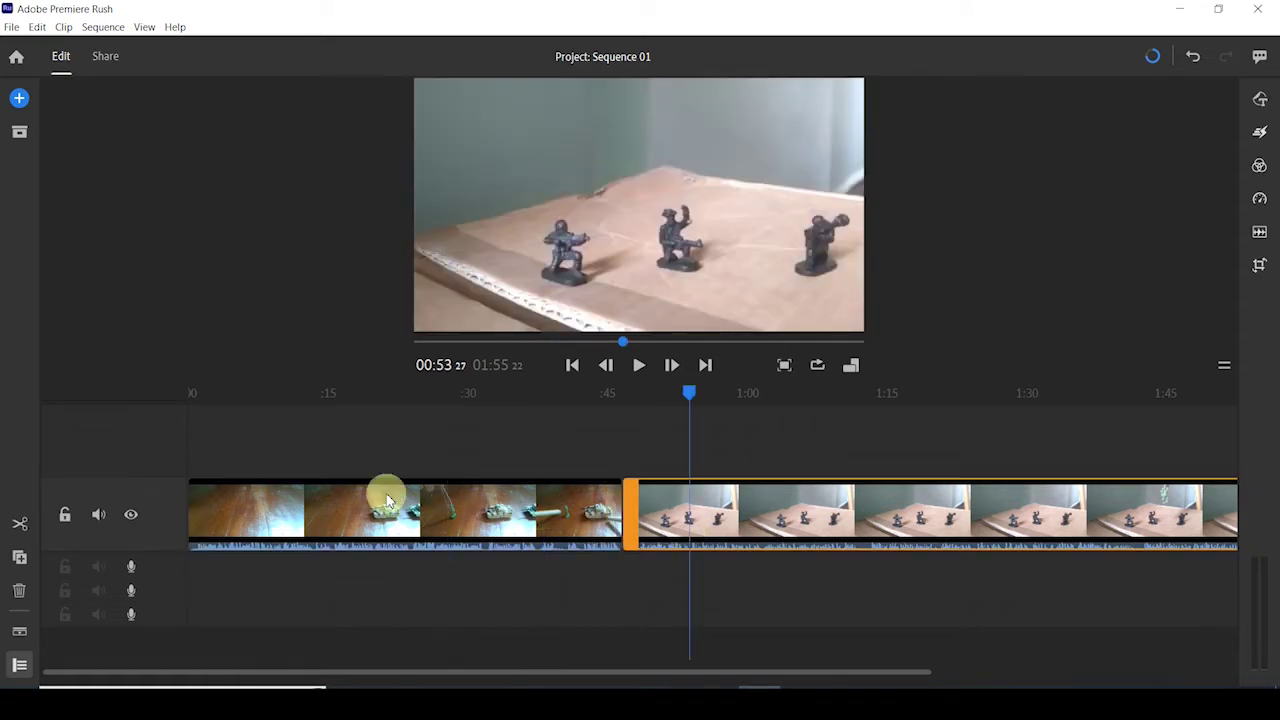
Step: Duplicate the tank clip on the timeline and undo the duplication
click(387, 500)
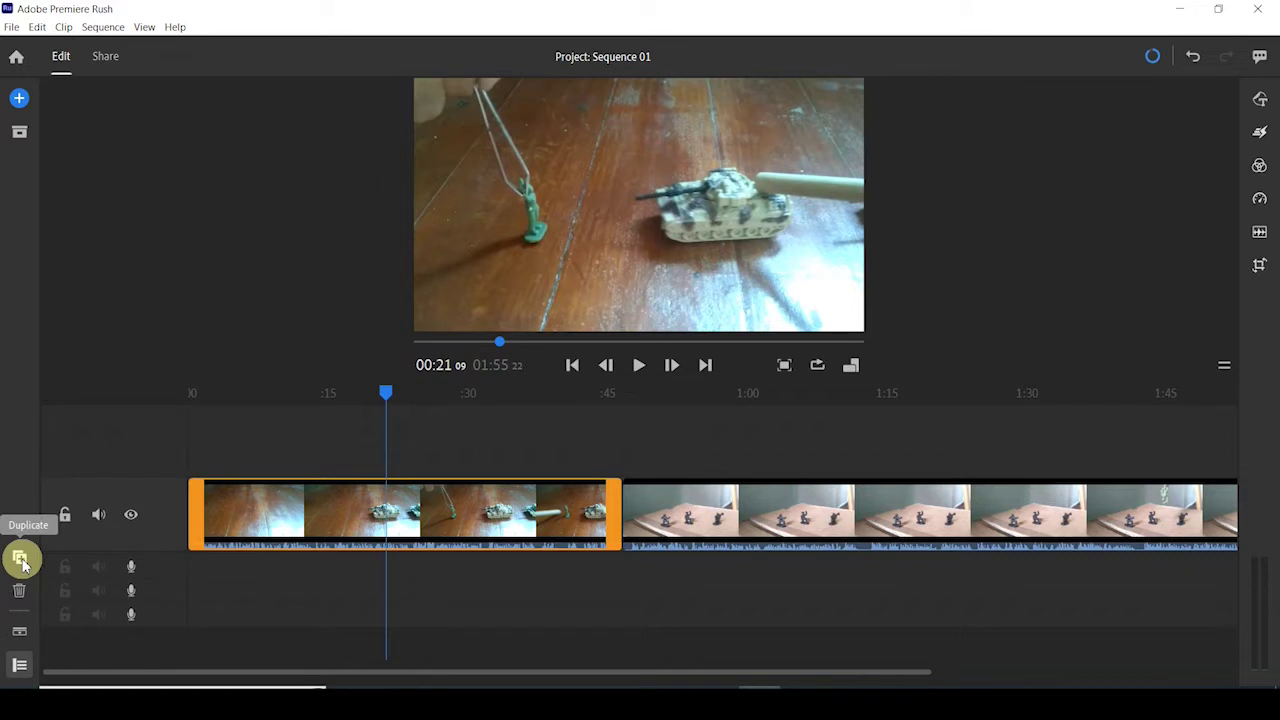
click(400, 491)
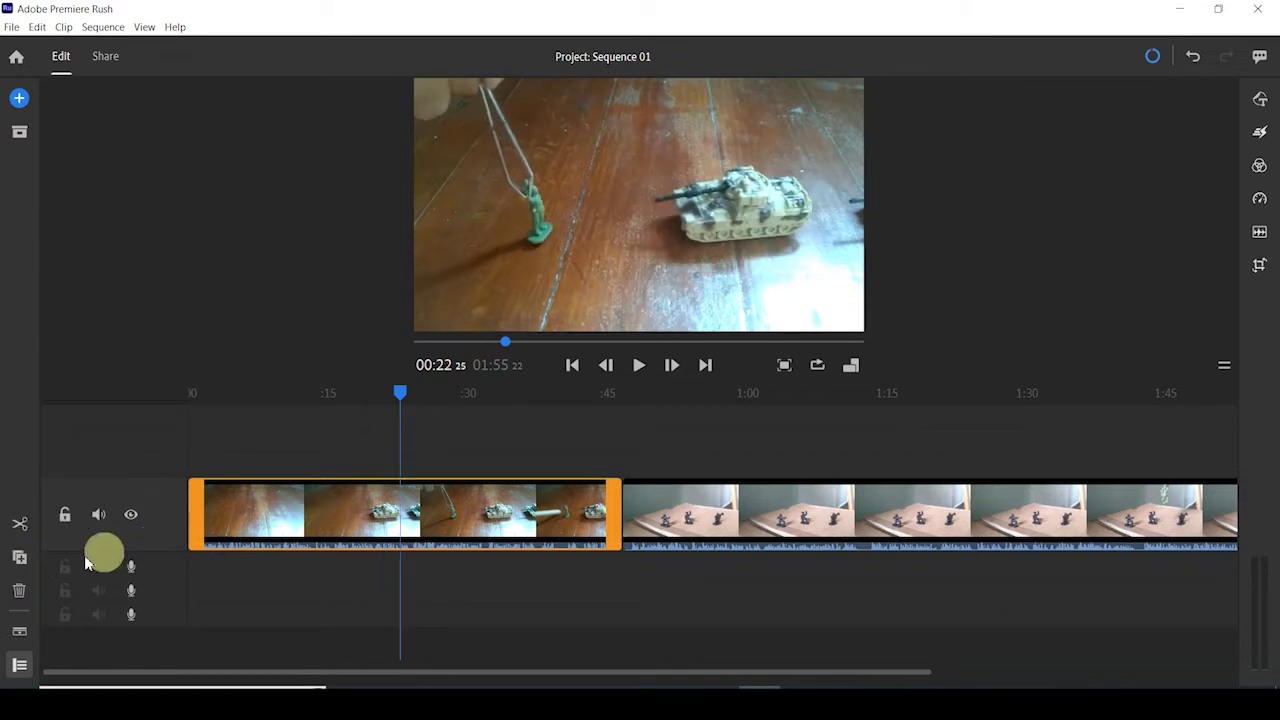
click(22, 560)
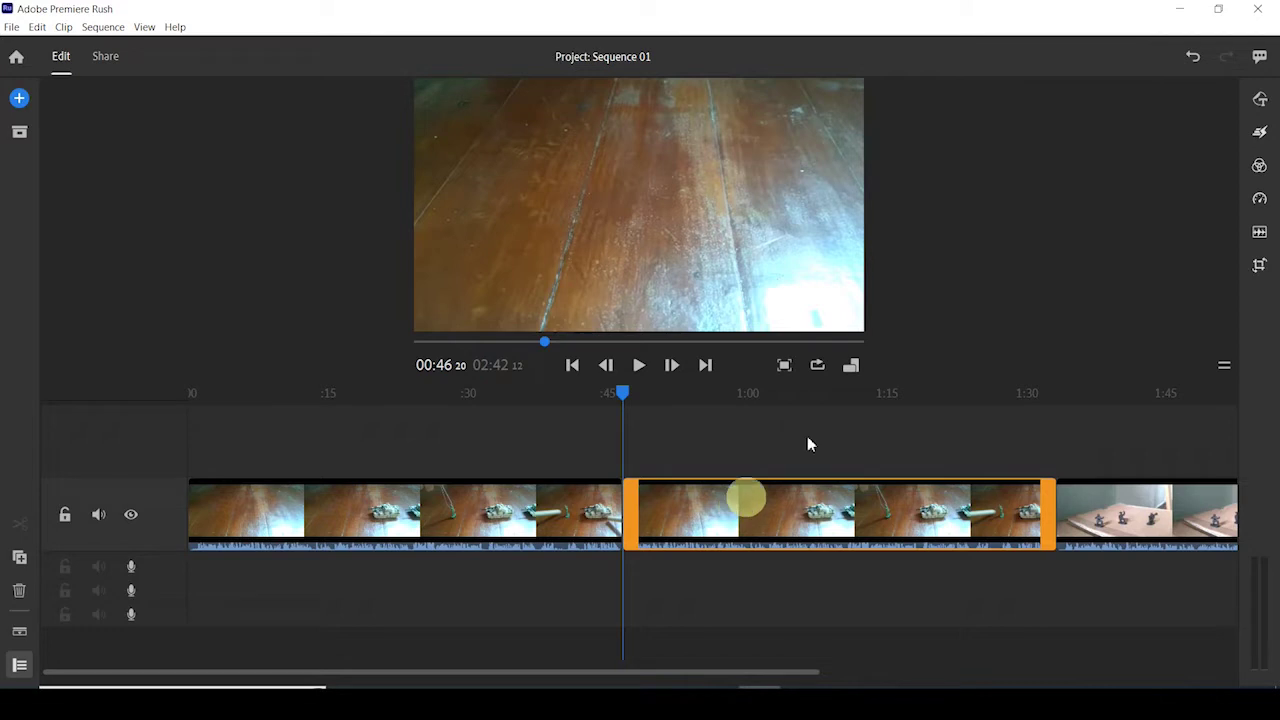
click(1188, 60)
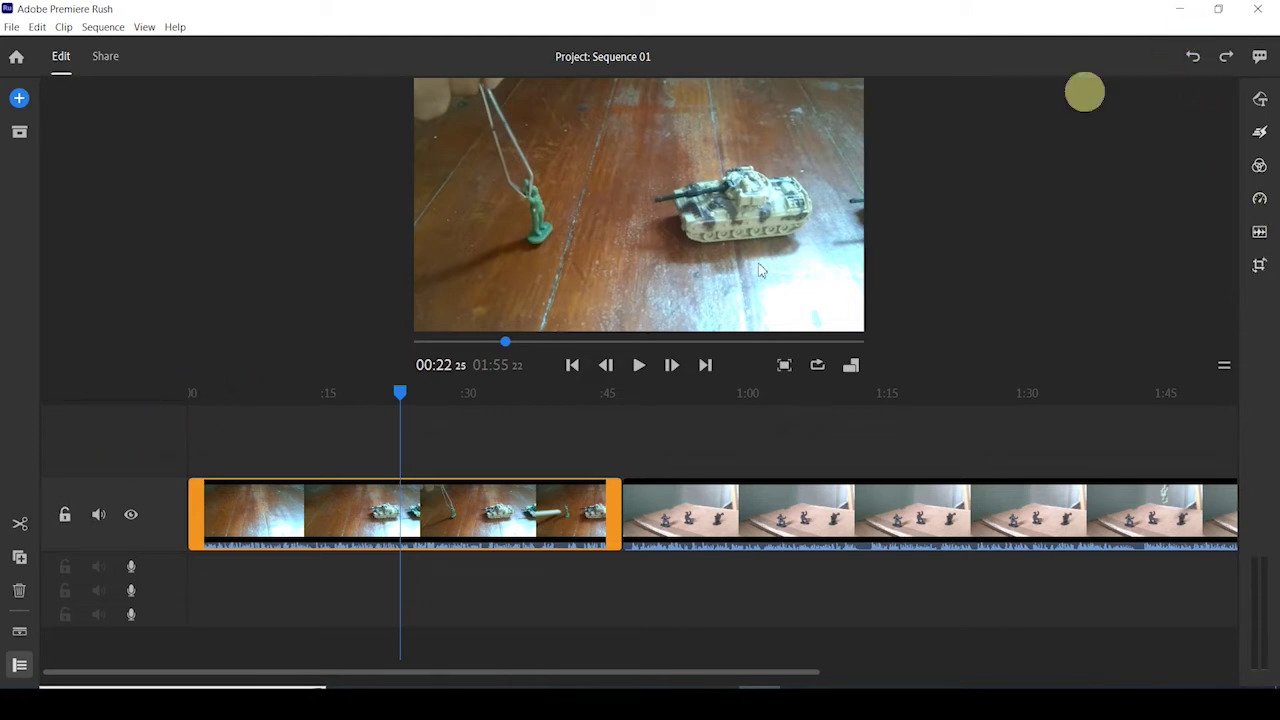
Step: Expand the clips' audio waveforms on the timeline and collapse them again
click(20, 635)
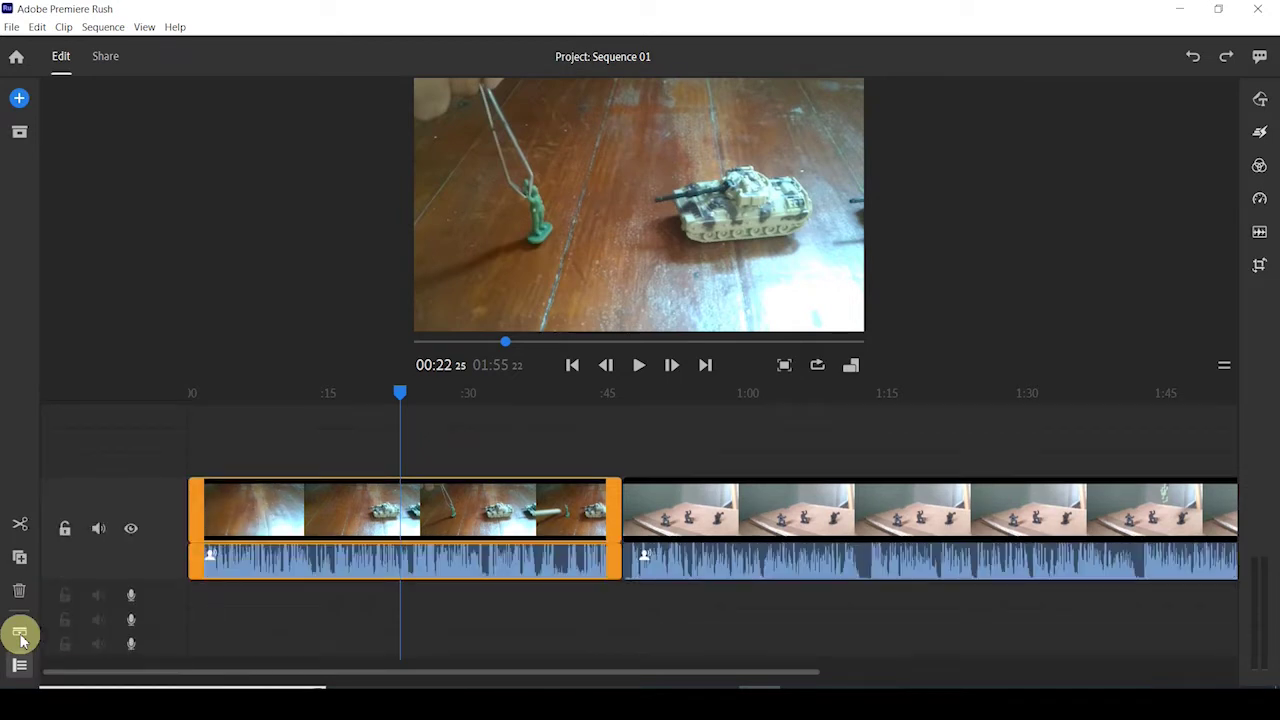
click(20, 635)
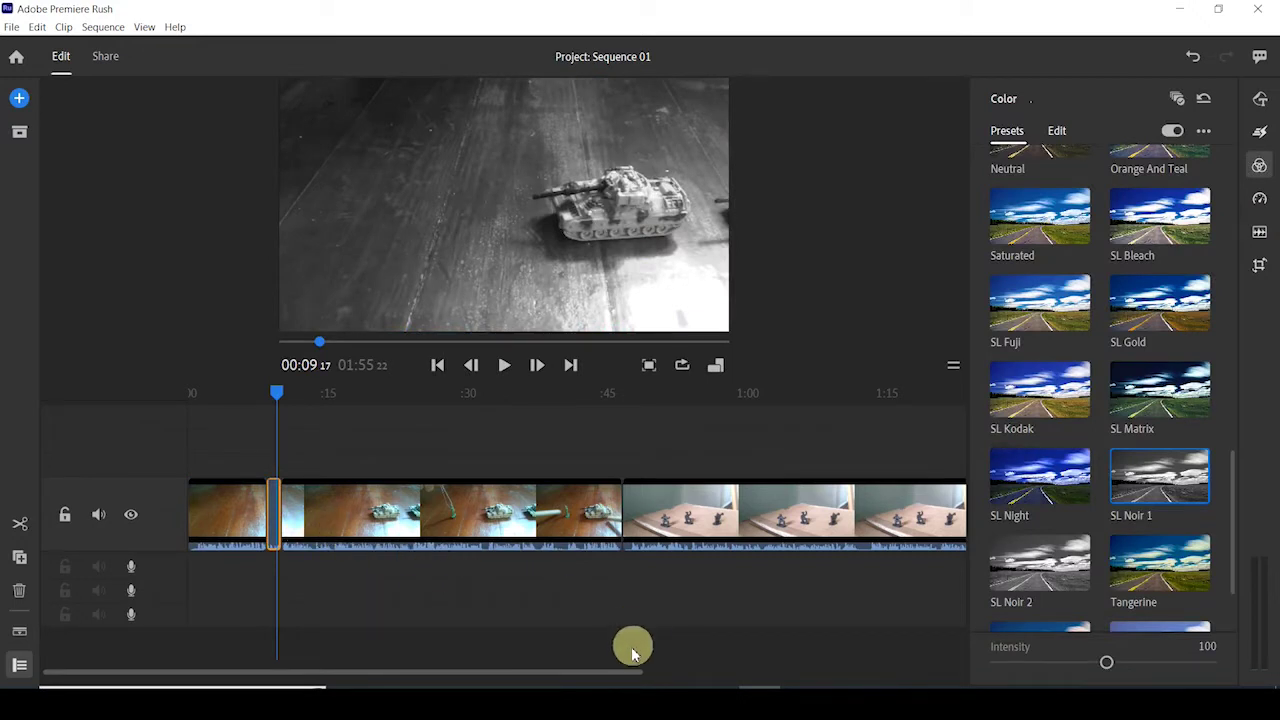
Step: Zoom the timeline in around the short black-and-white segment near 9 seconds
drag(500, 668, 423, 640)
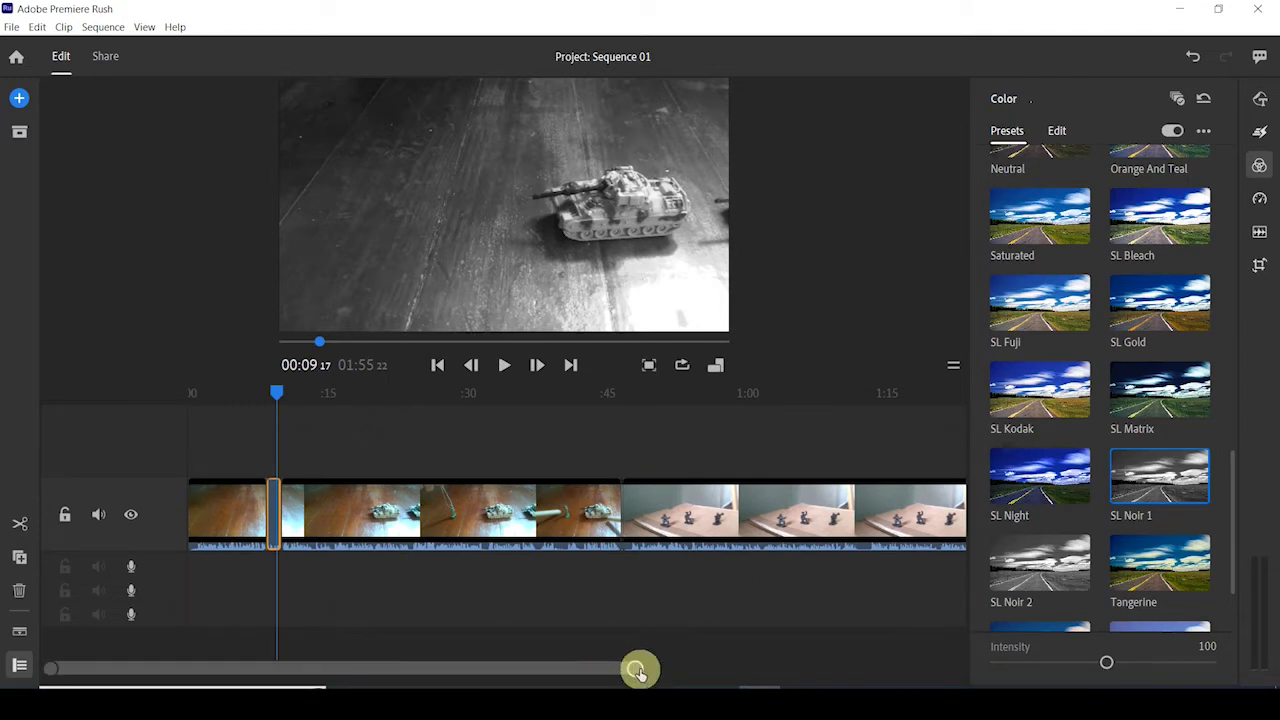
drag(638, 672, 609, 660)
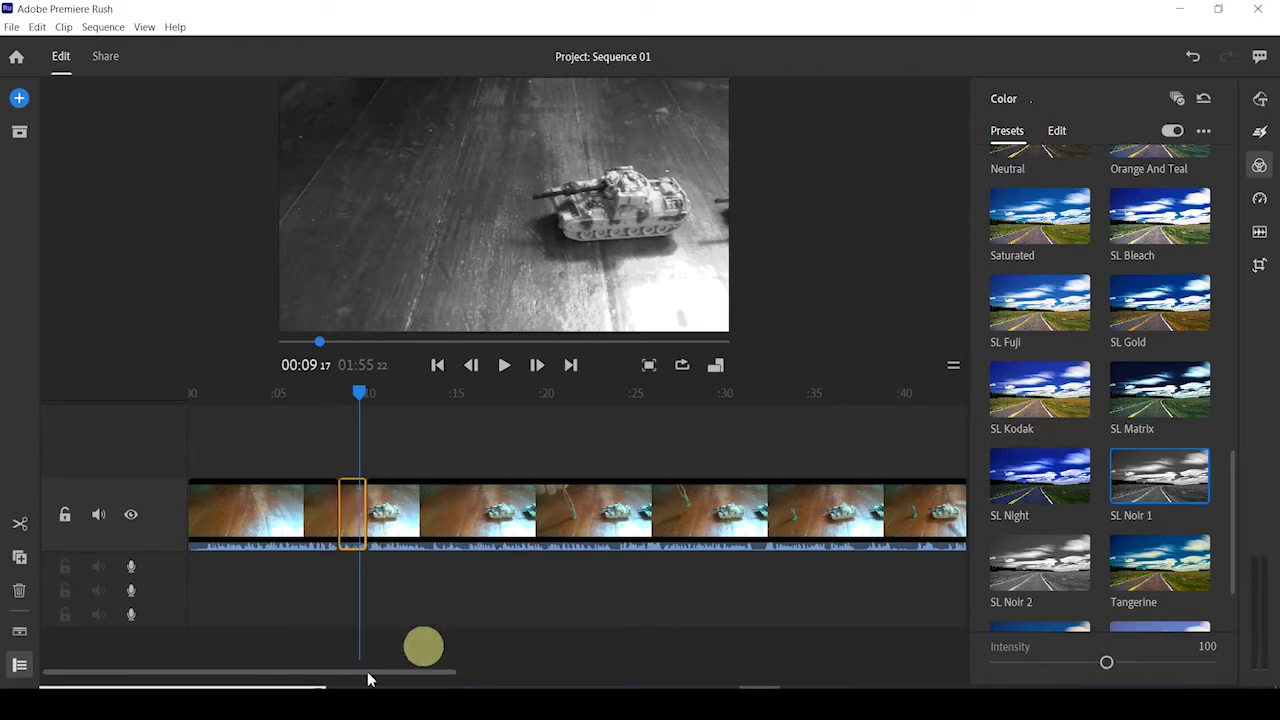
drag(340, 677, 358, 679)
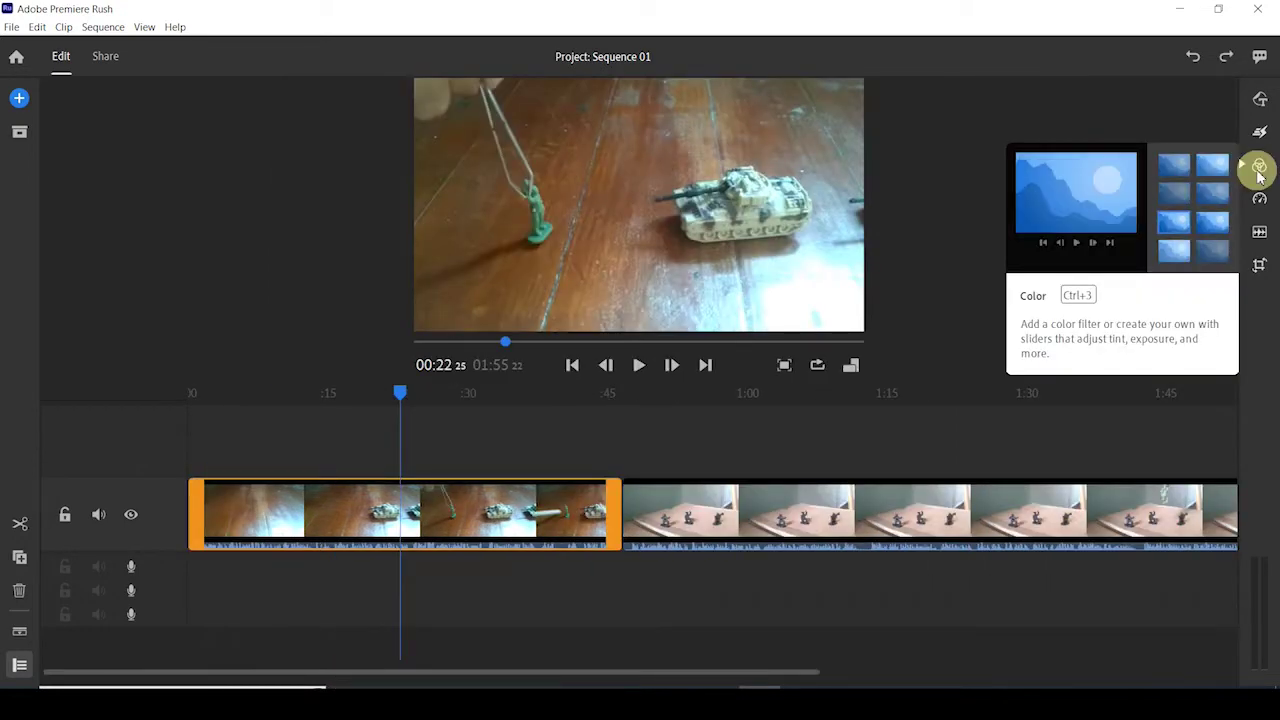
Step: Open the color presets for the tank clip, move the playhead to about 20 seconds and try the Airy preset
click(1259, 168)
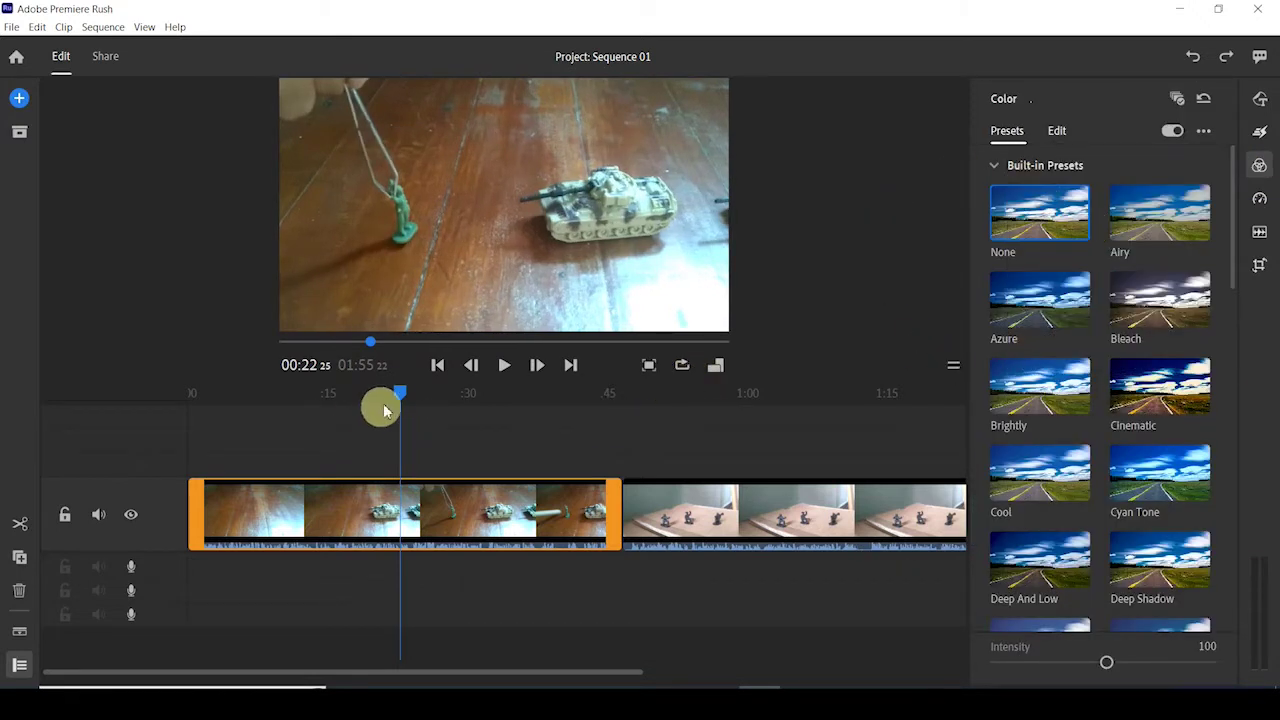
drag(403, 397, 379, 392)
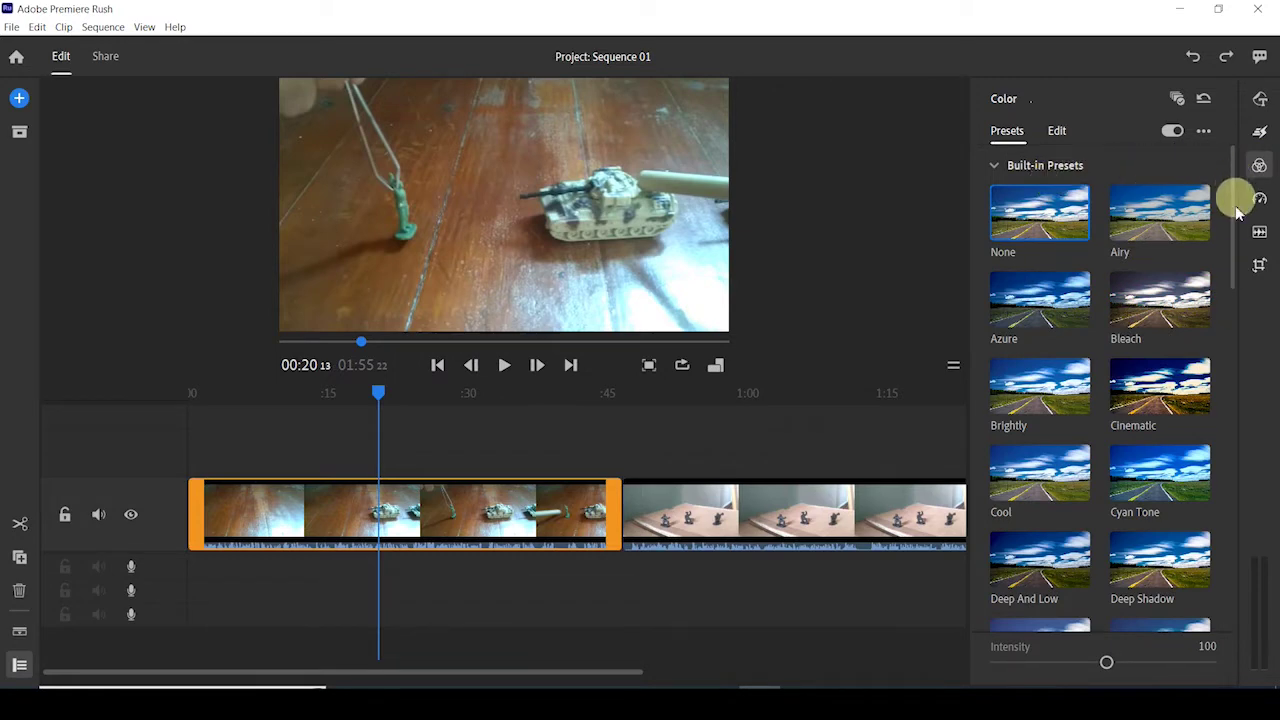
drag(1235, 250, 1234, 171)
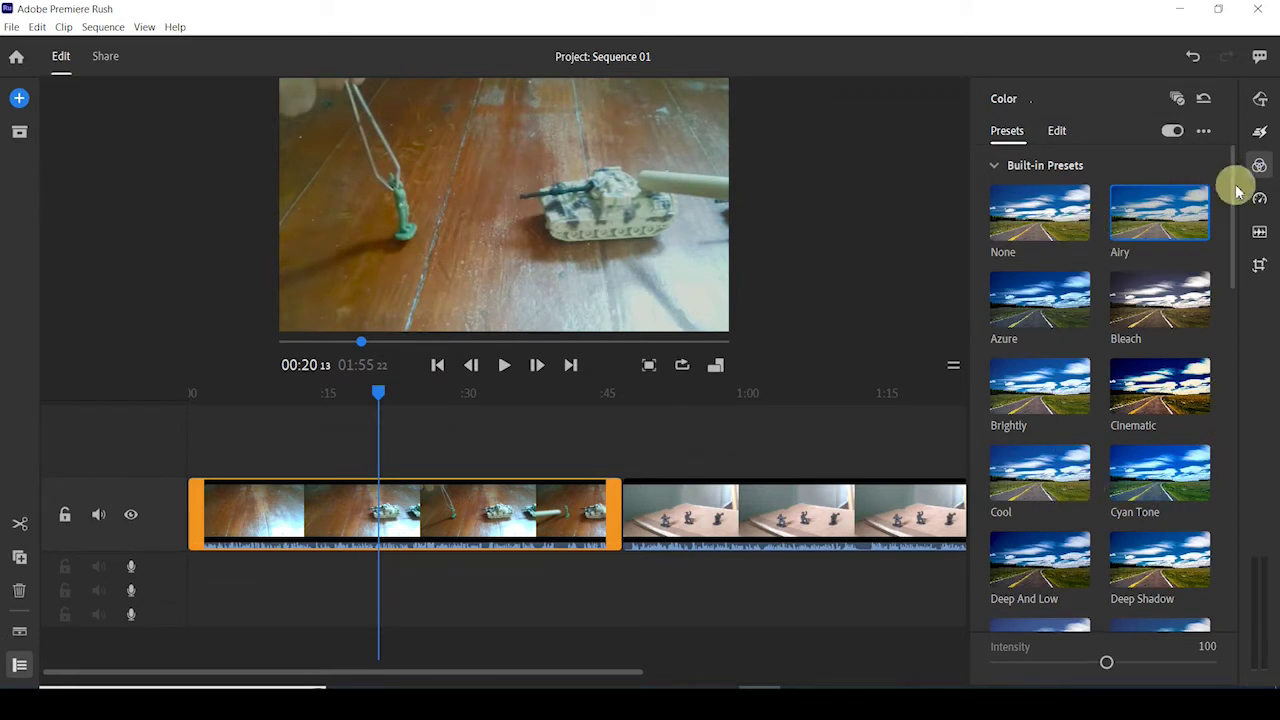
Step: Try the Mono Cool, SL Kodak and a black-and-white preset on the tank clip, and restore the preset to None
drag(1236, 190, 1232, 370)
click(1134, 451)
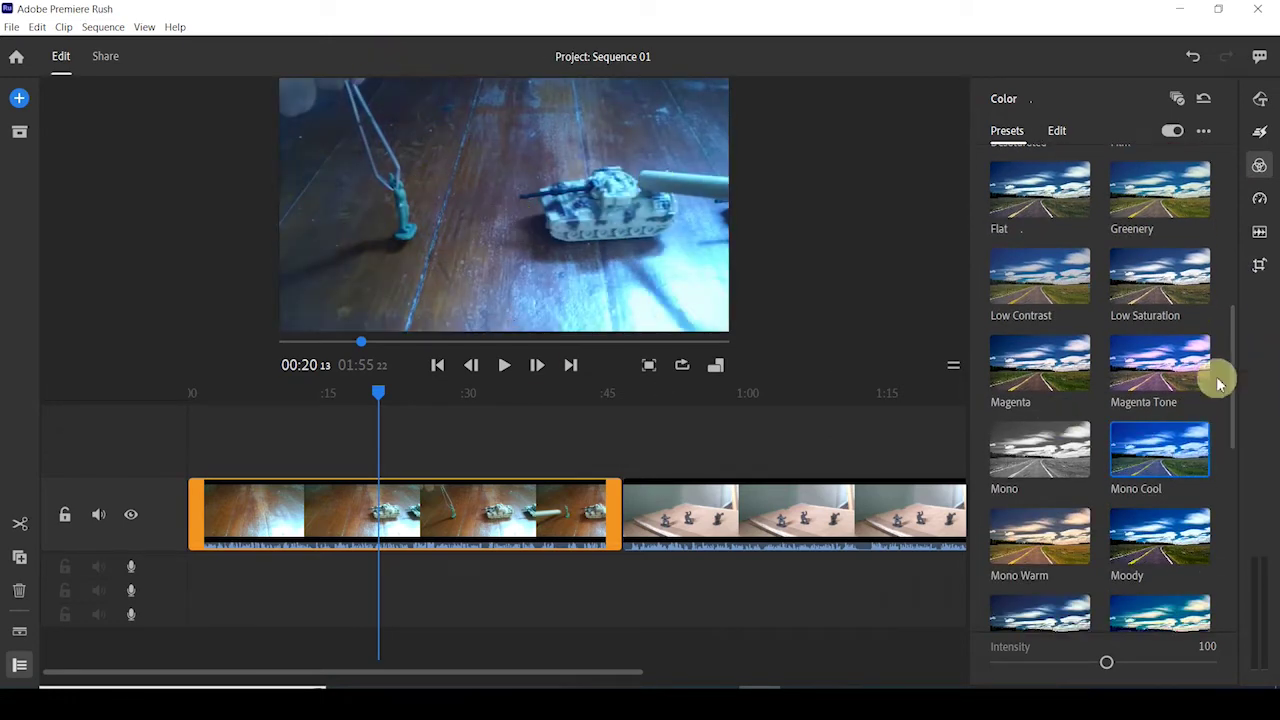
drag(1235, 380, 1234, 500)
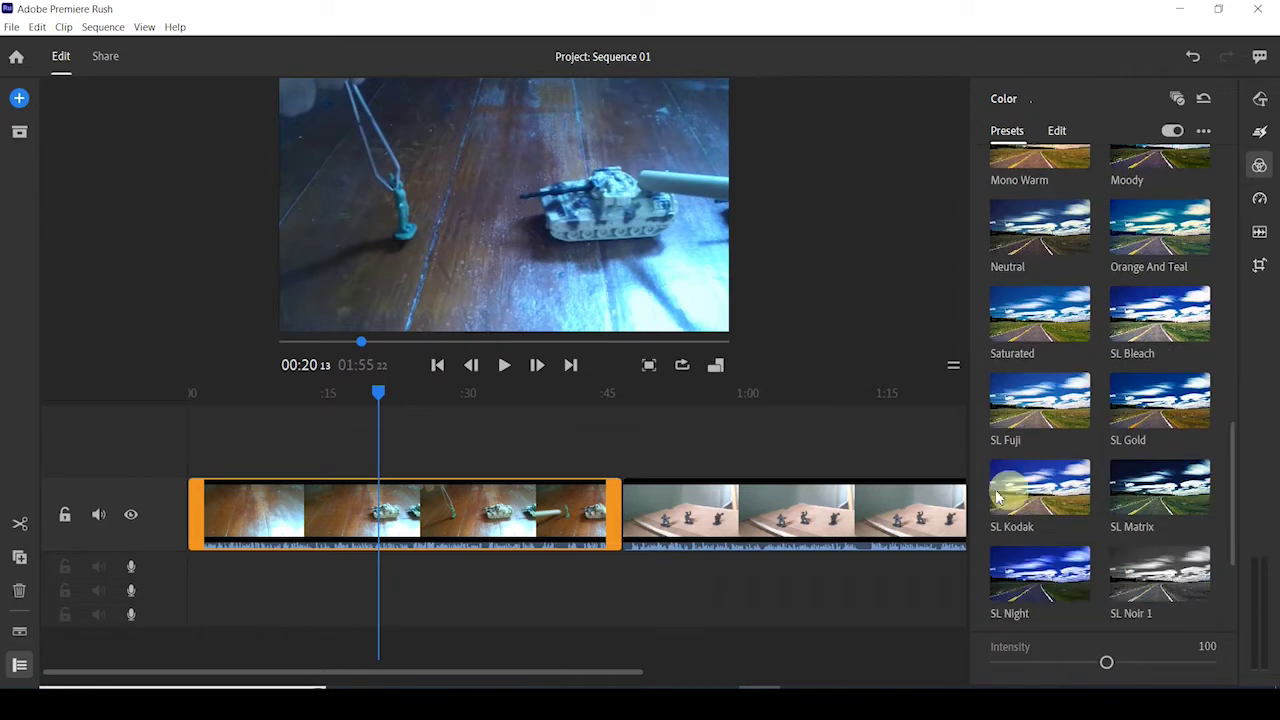
click(1057, 491)
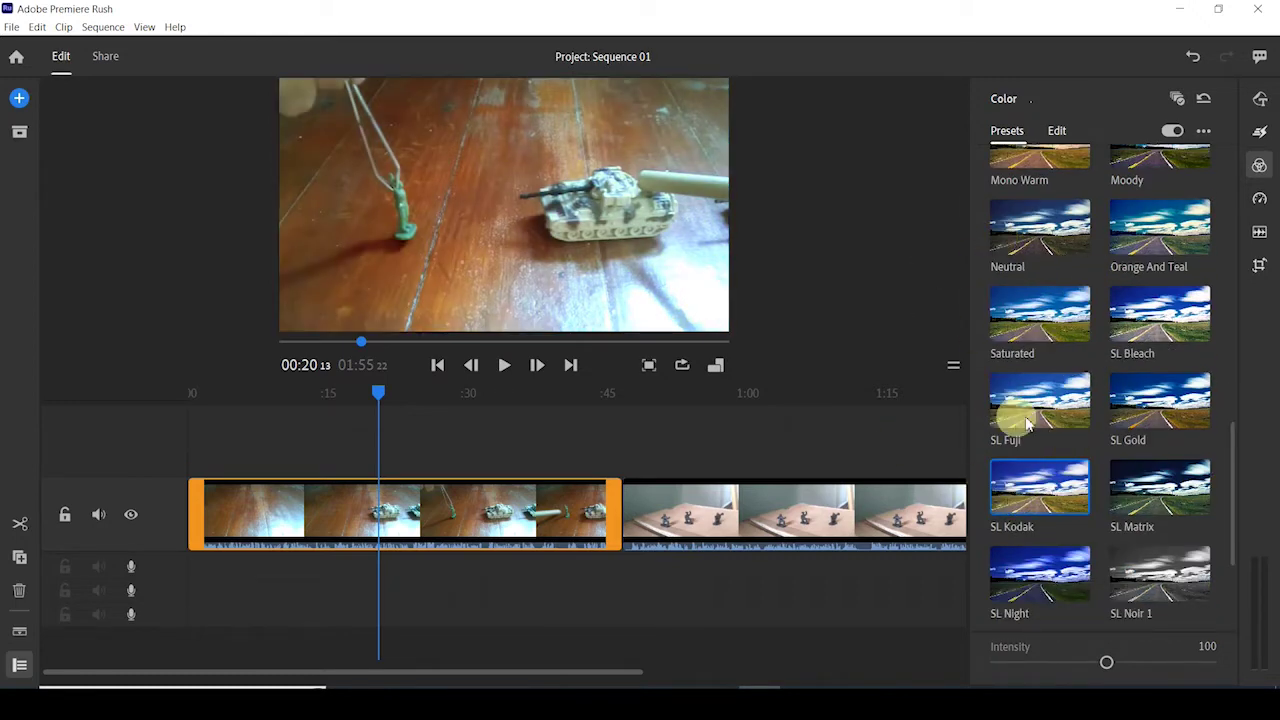
drag(1235, 497, 1223, 171)
click(1159, 452)
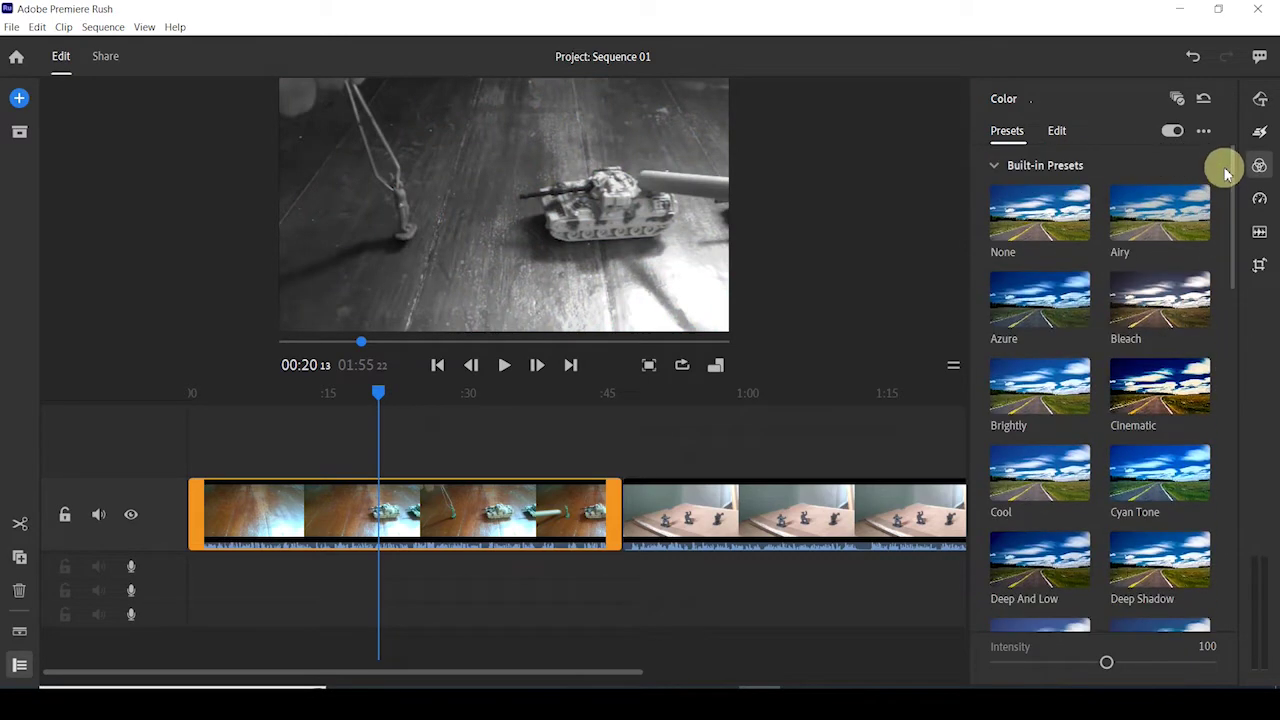
click(1021, 220)
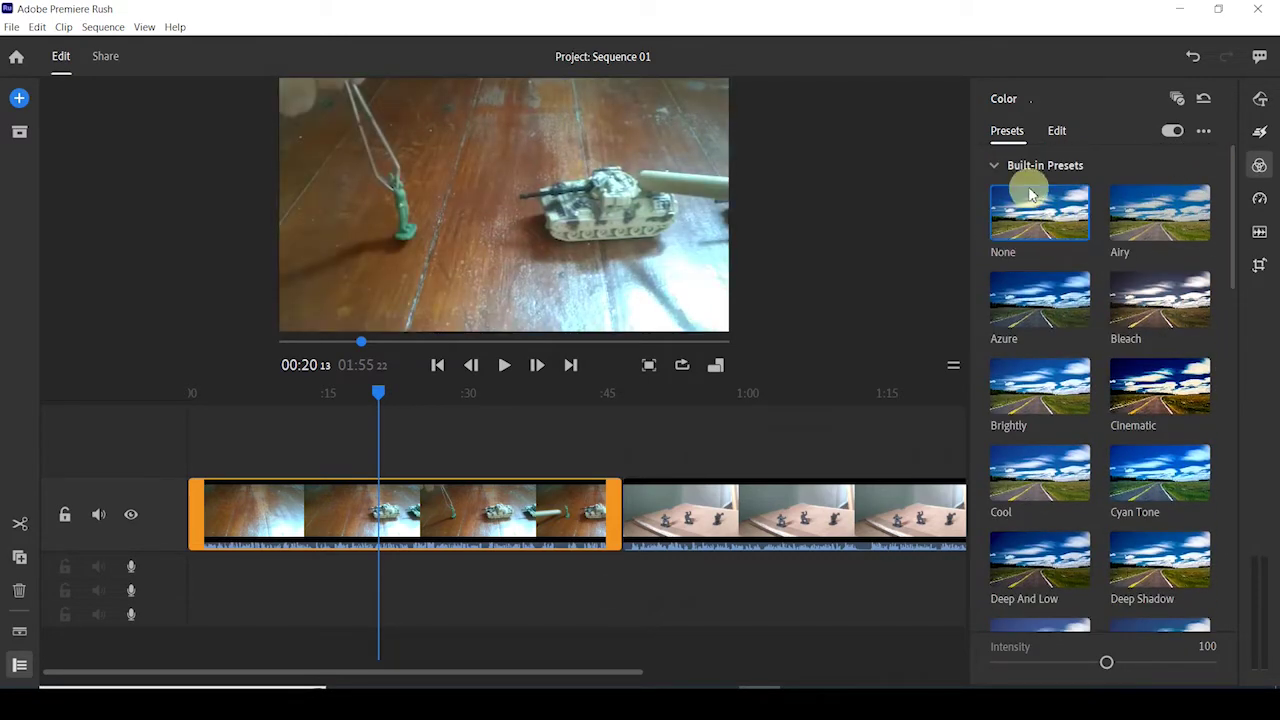
Step: Examine the Basic and Advanced manual color adjustments for the tank clip and return to the presets
click(1057, 131)
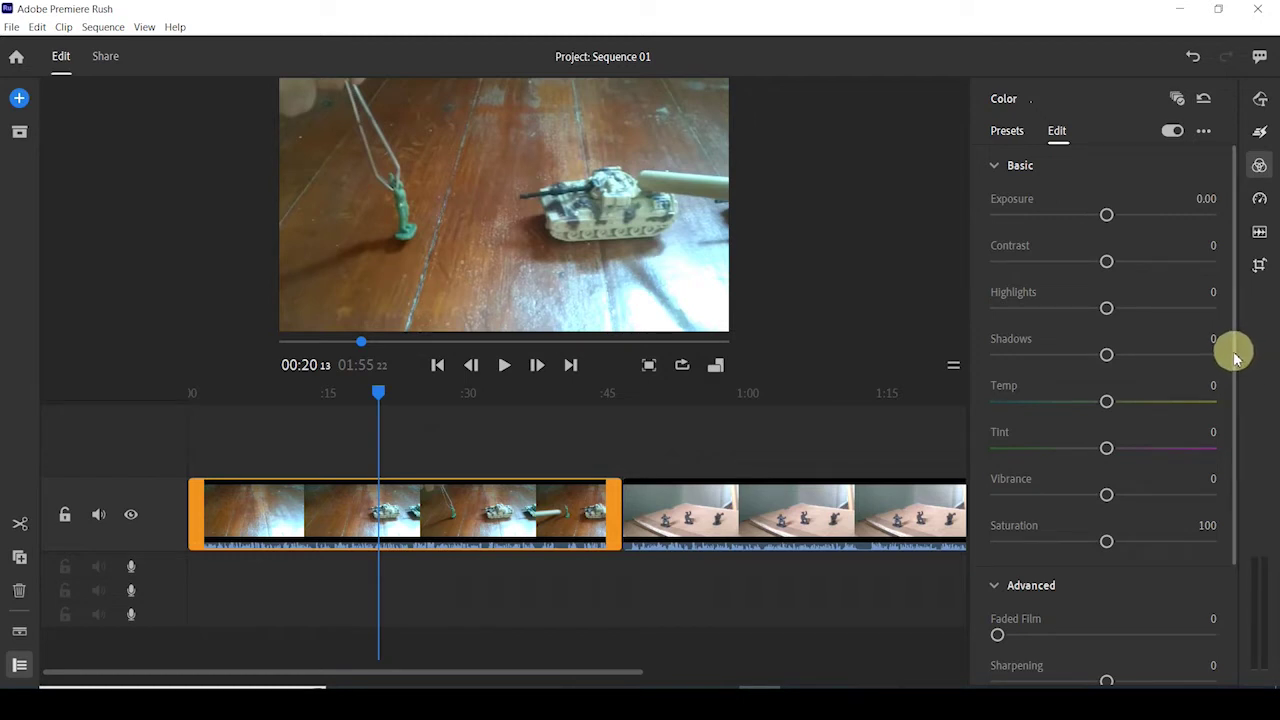
drag(1235, 358, 1240, 280)
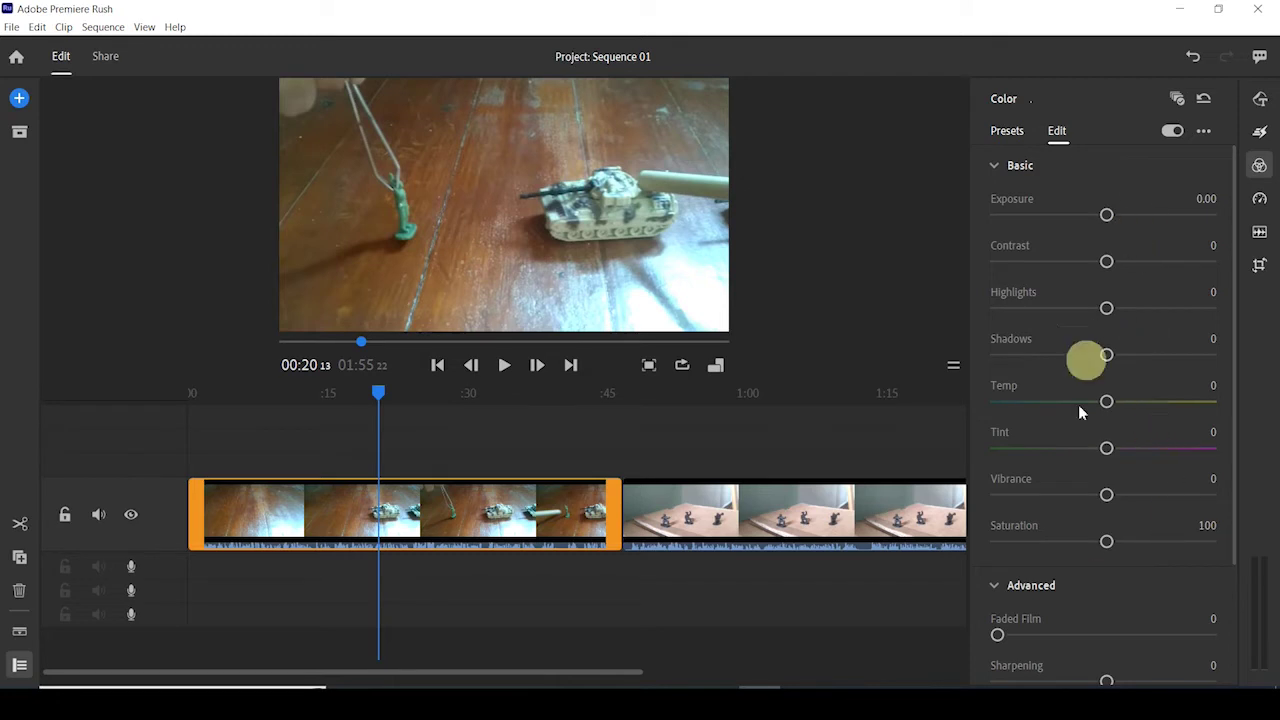
click(999, 100)
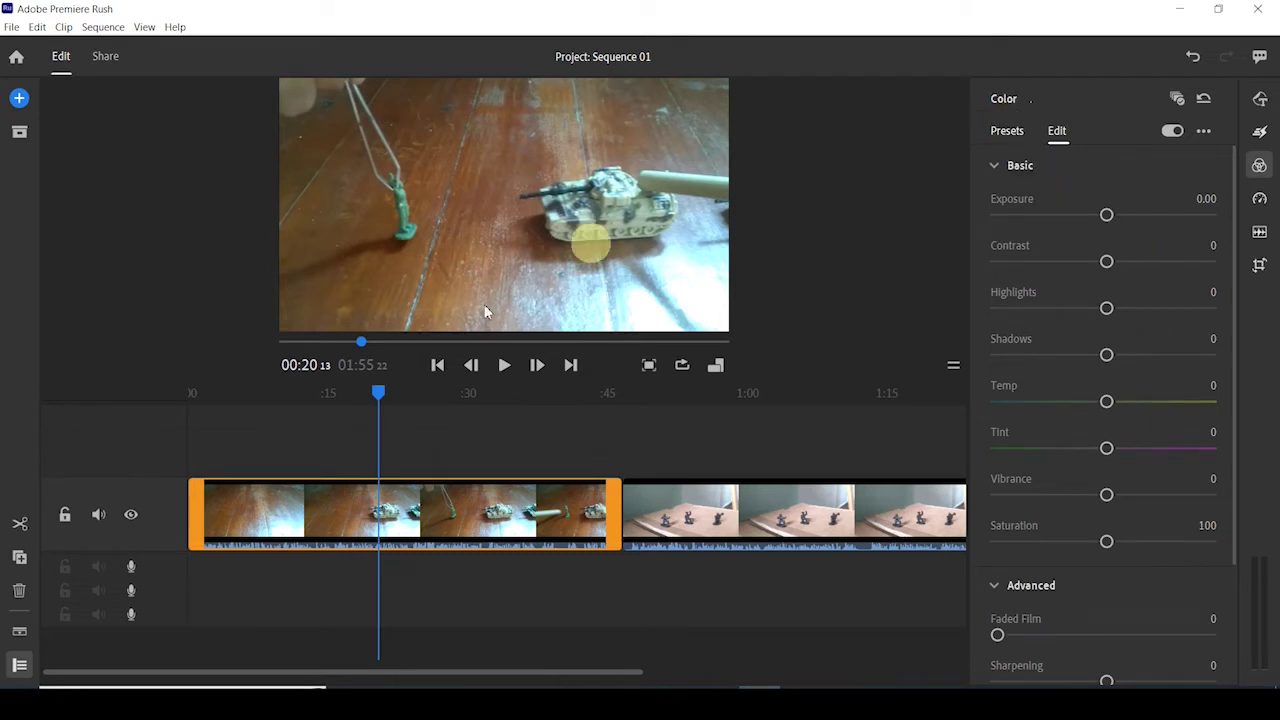
click(1010, 133)
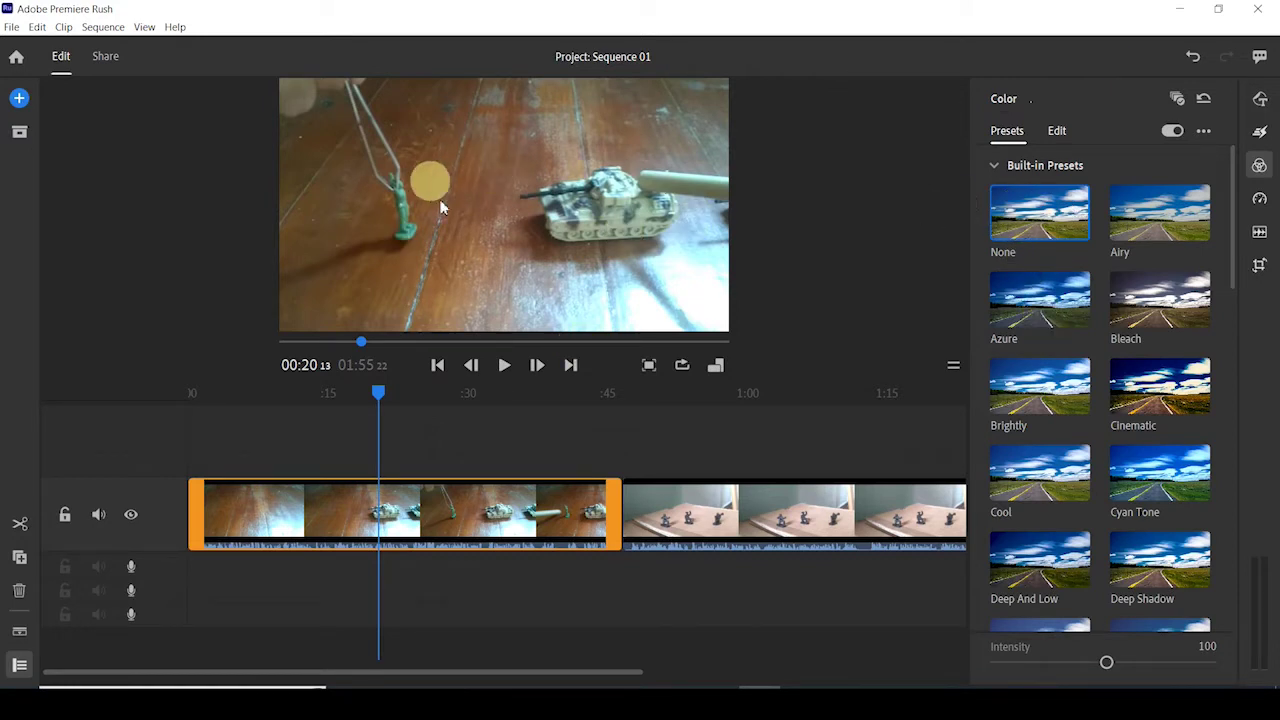
Step: Play through the tank clip around 8 to 10 seconds to find where the tank comes to rest
click(503, 365)
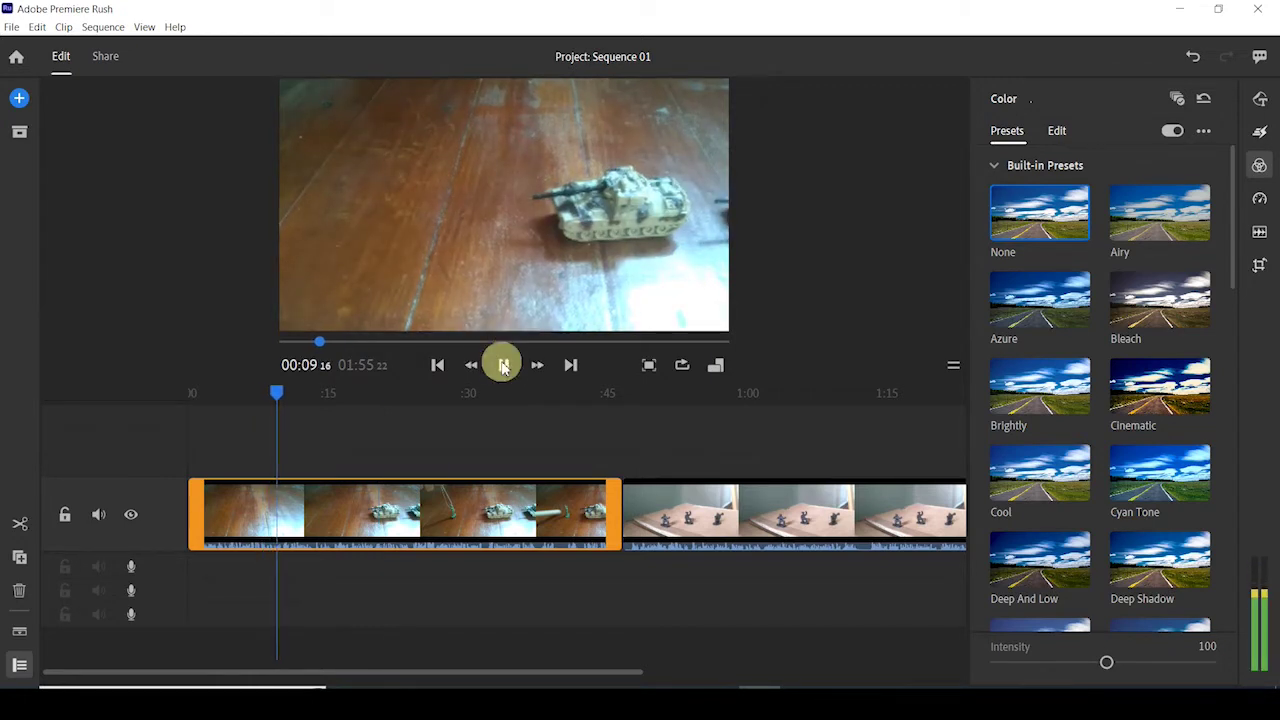
click(503, 365)
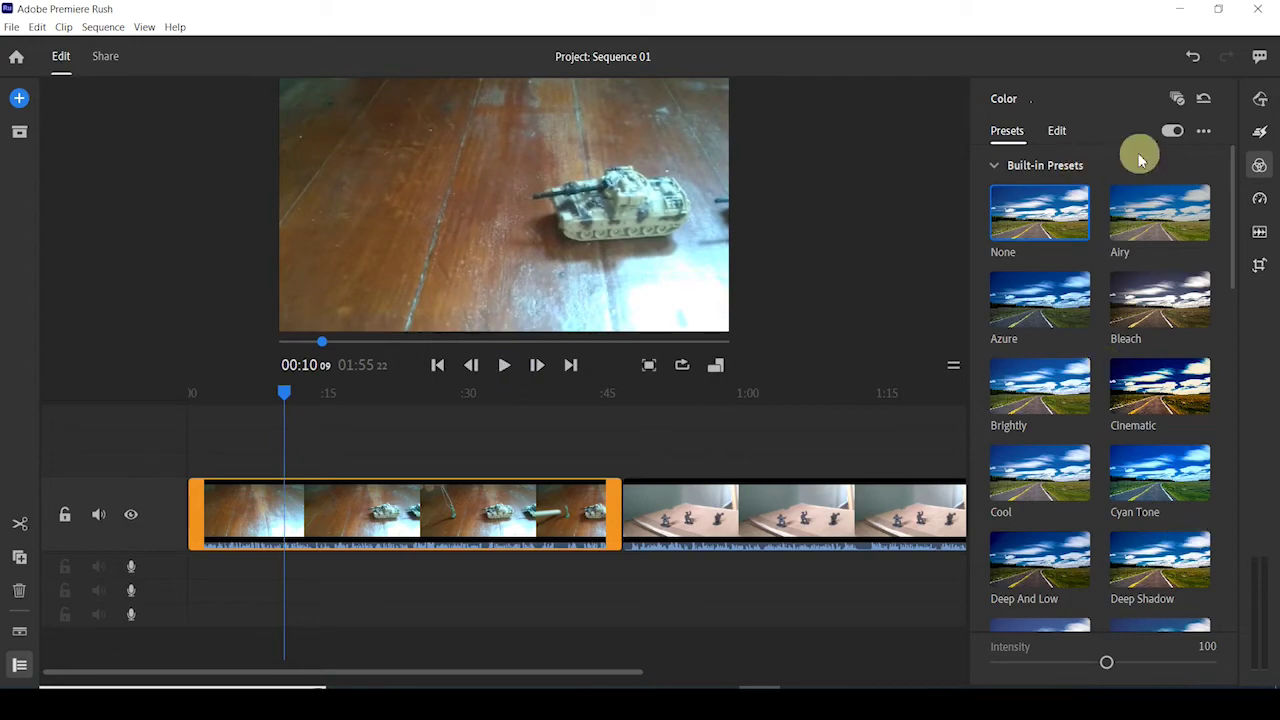
drag(1235, 175, 1232, 383)
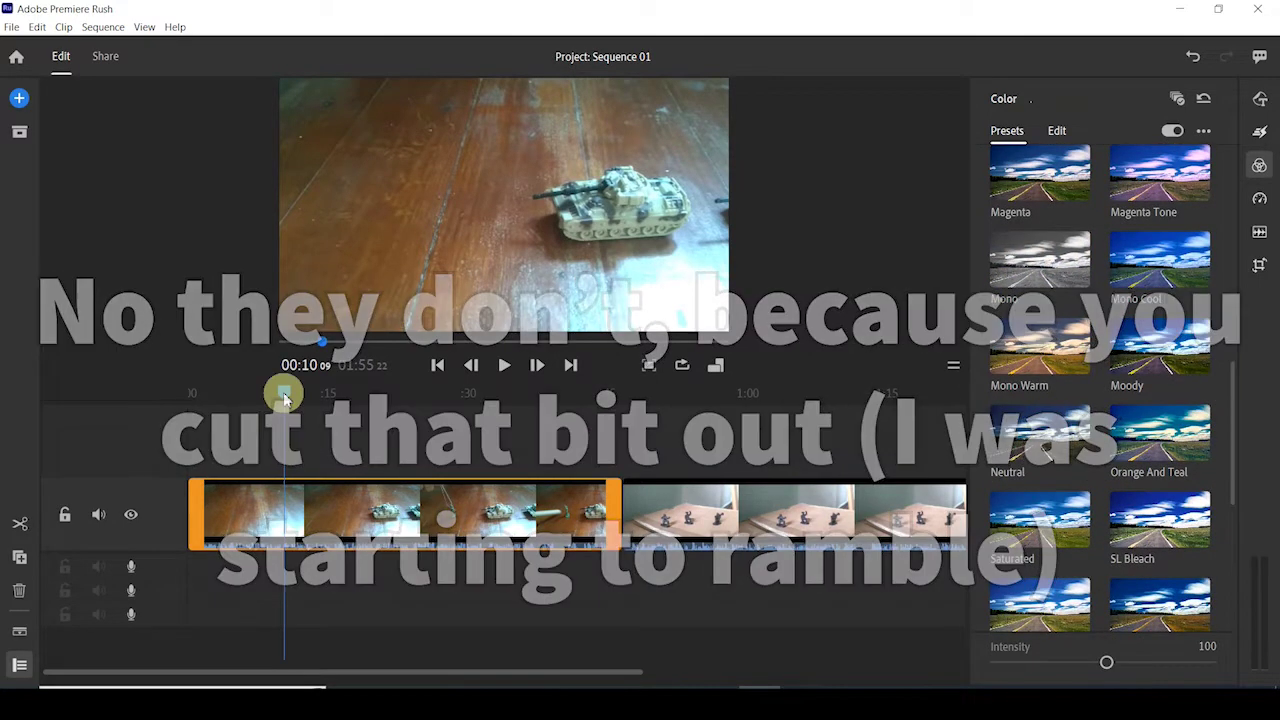
drag(284, 391, 260, 397)
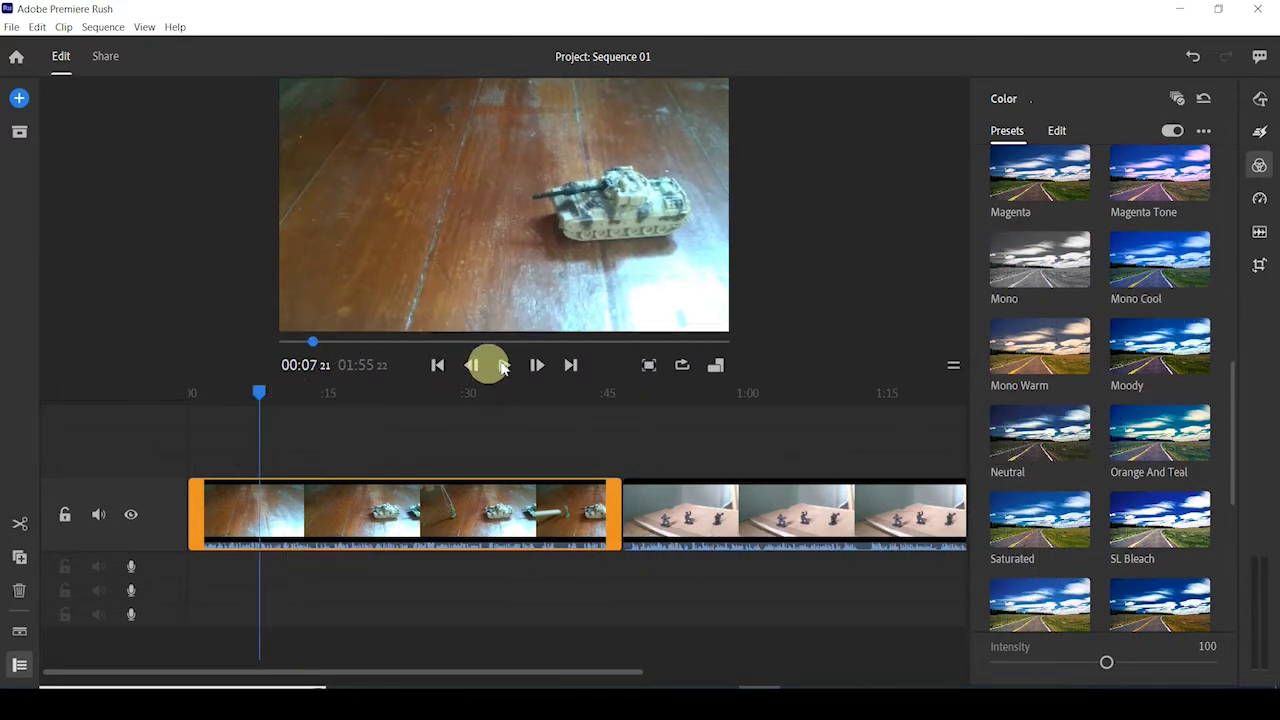
click(505, 365)
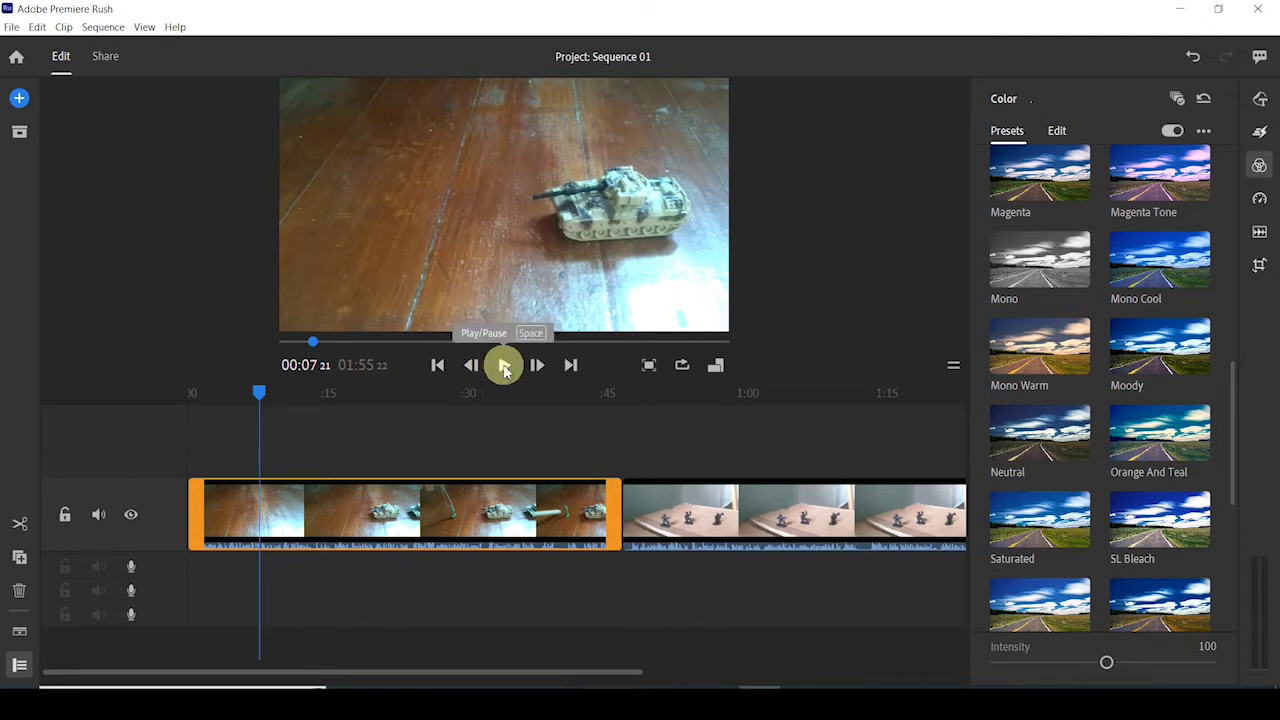
click(505, 366)
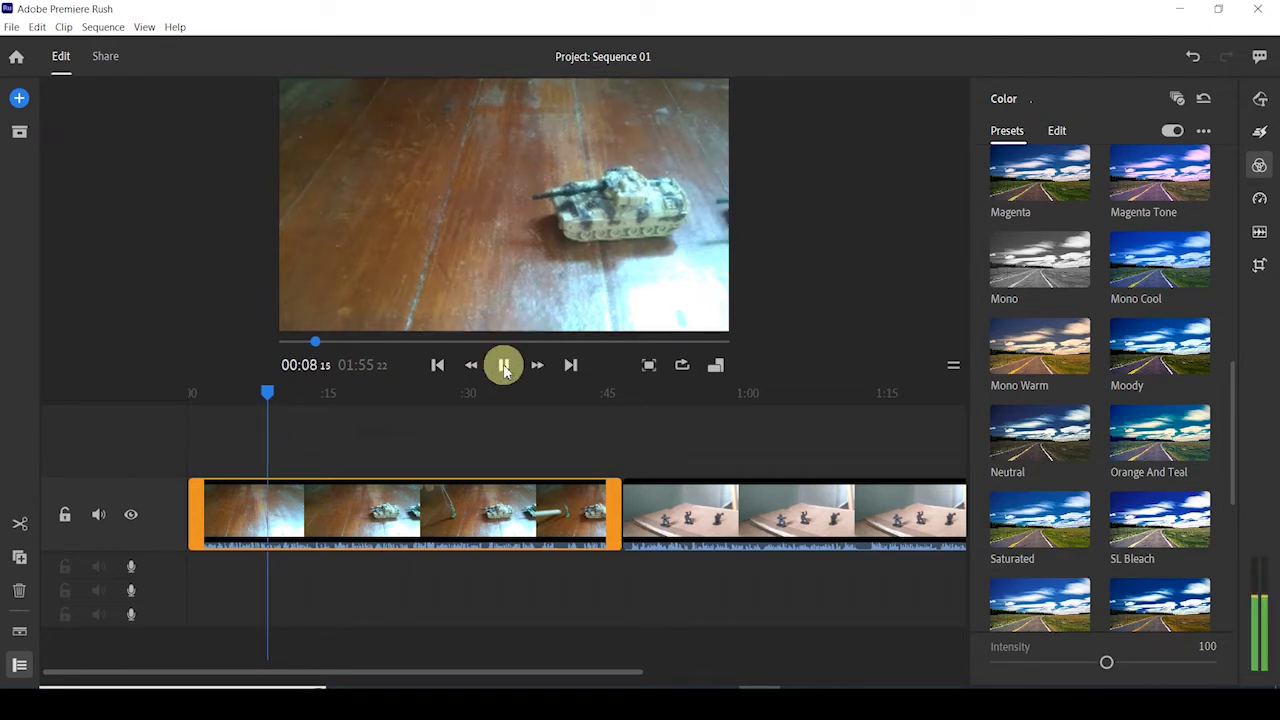
click(505, 366)
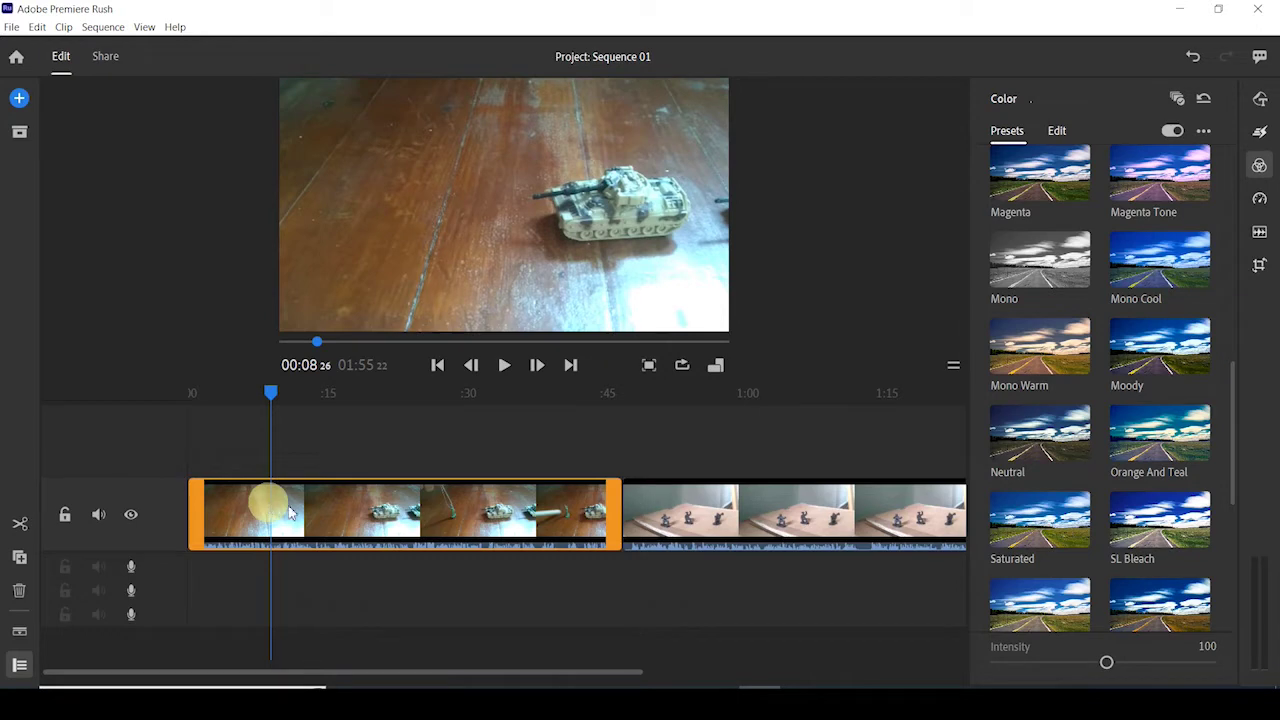
Step: Try the SL Noir 1 preset on the tank clip and check its effect at several points along the clip
drag(1236, 412, 1237, 622)
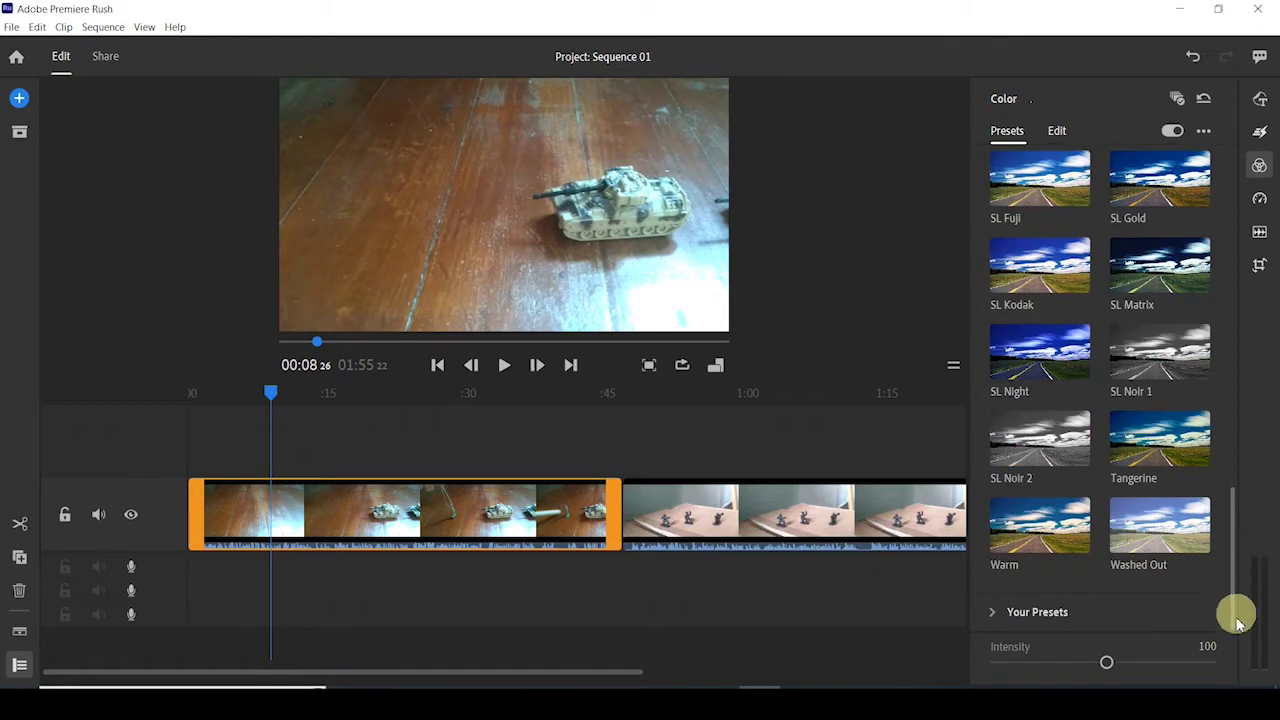
click(1148, 355)
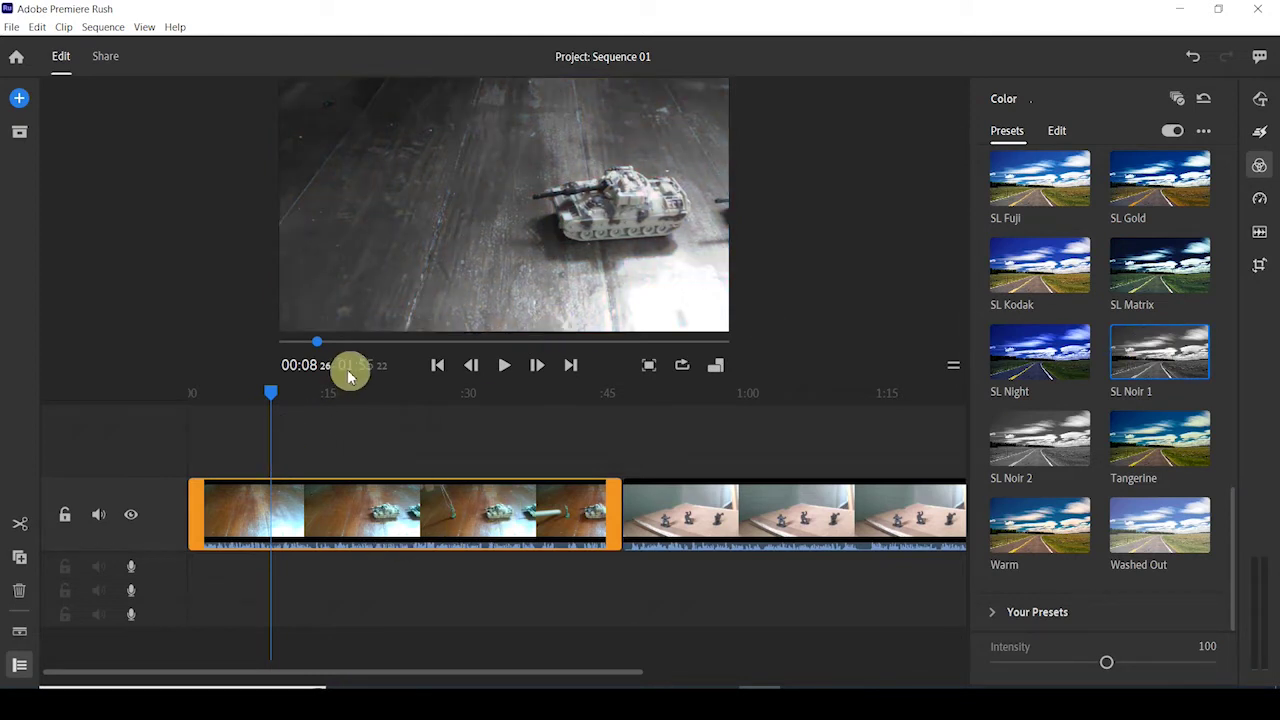
click(476, 488)
click(550, 495)
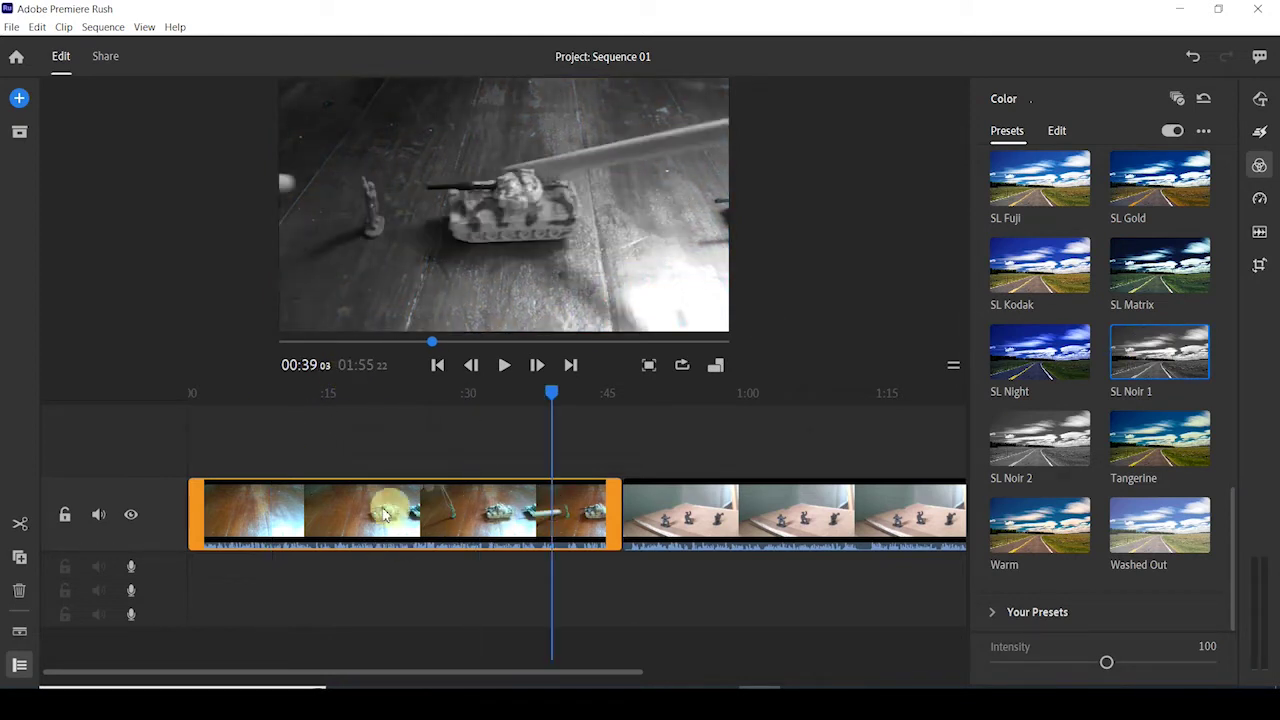
click(381, 500)
click(276, 514)
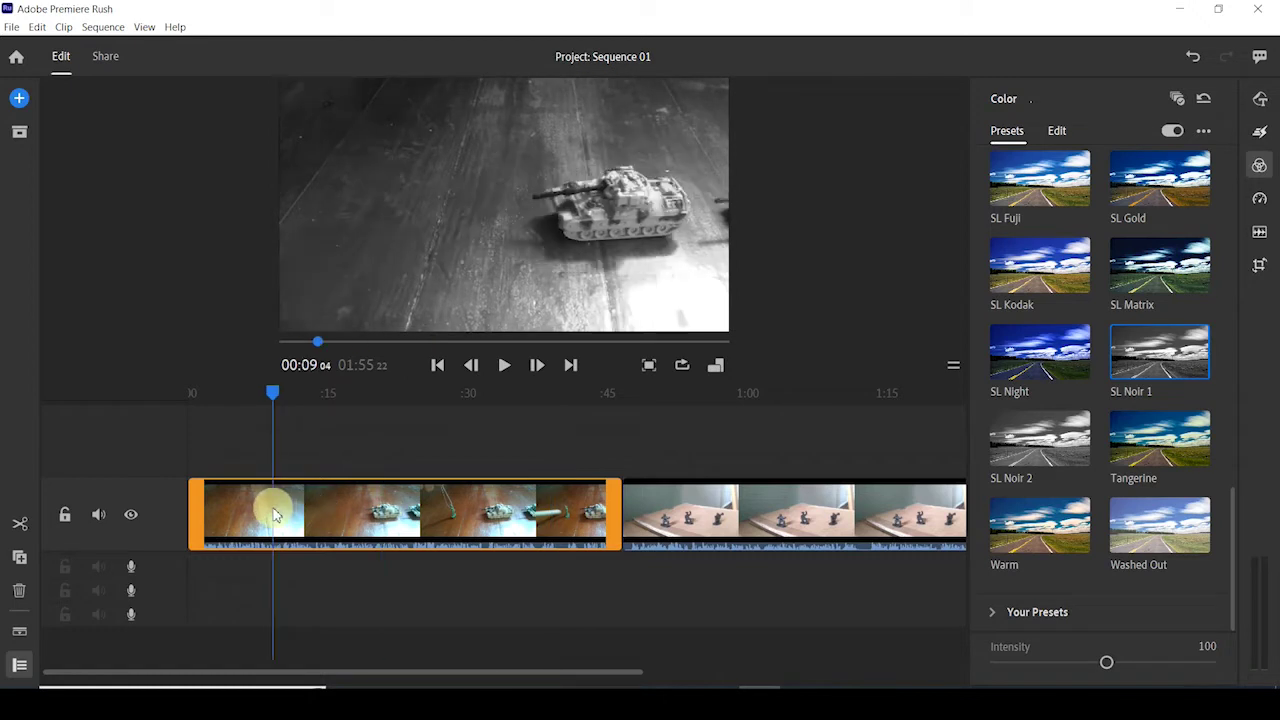
Step: Position the playhead at about 00:08:13 and restore the tank clip's color preset to None
click(267, 392)
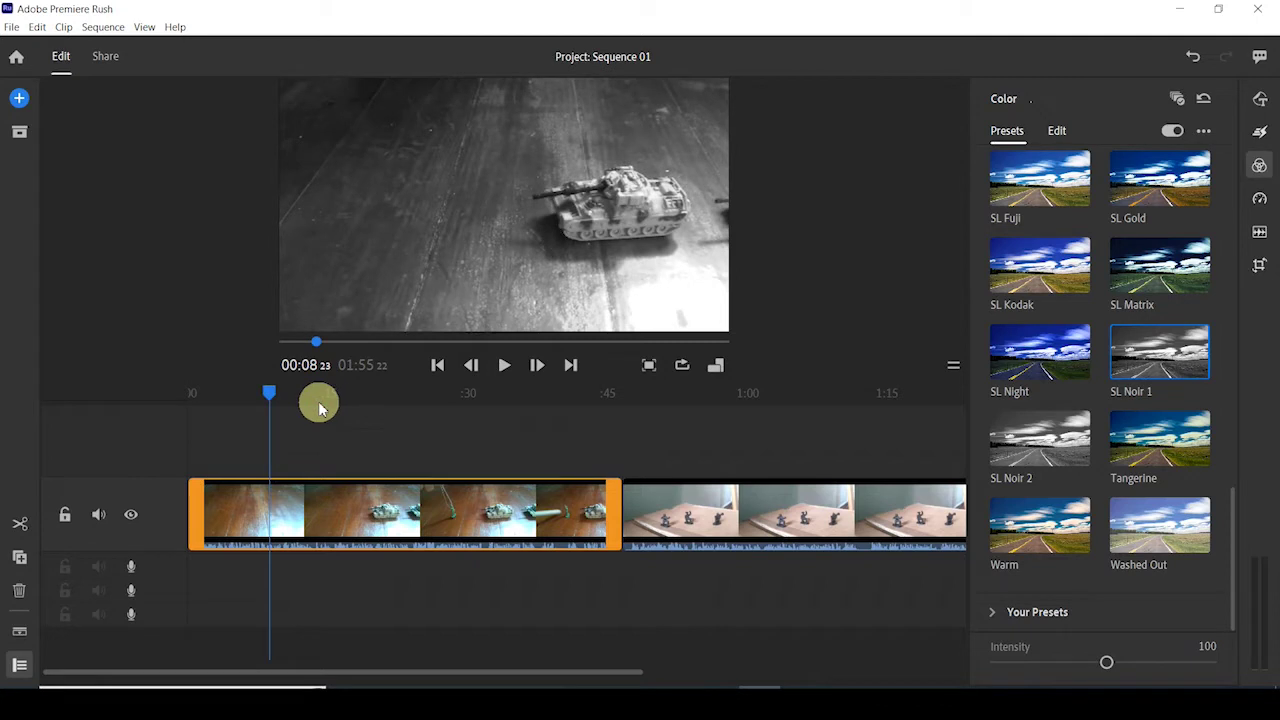
drag(273, 397, 270, 397)
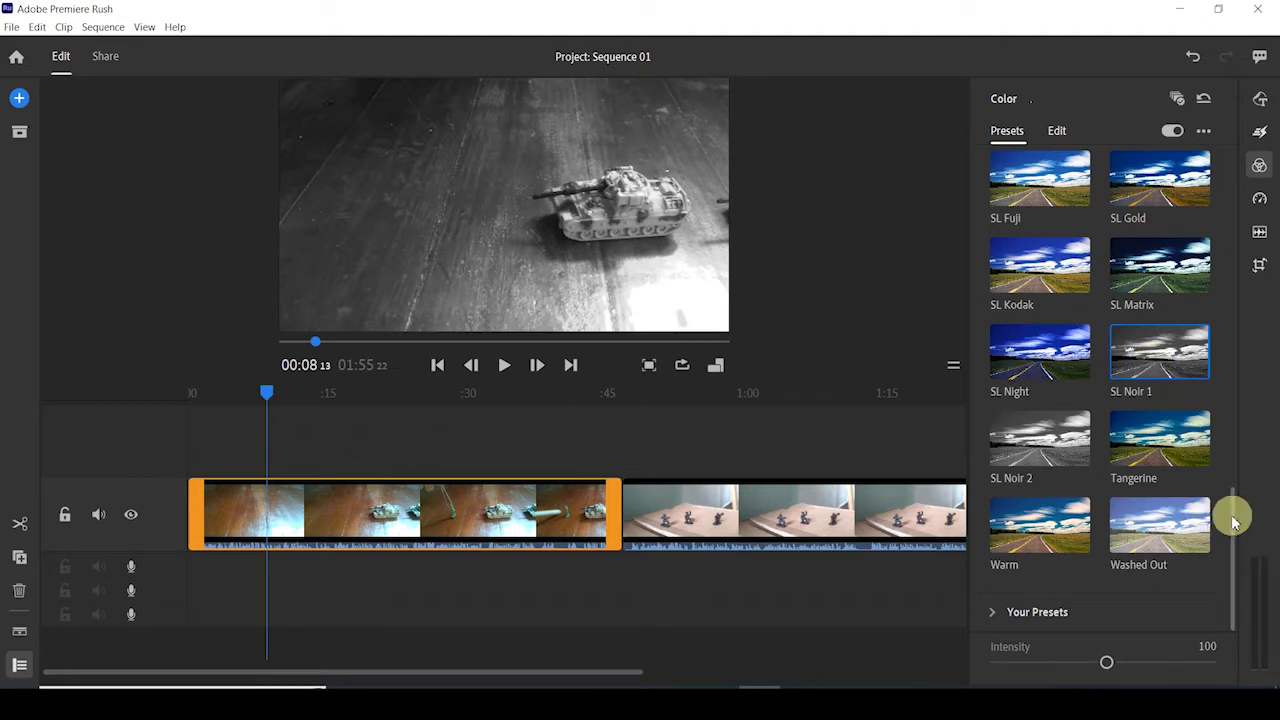
drag(1233, 521, 1214, 149)
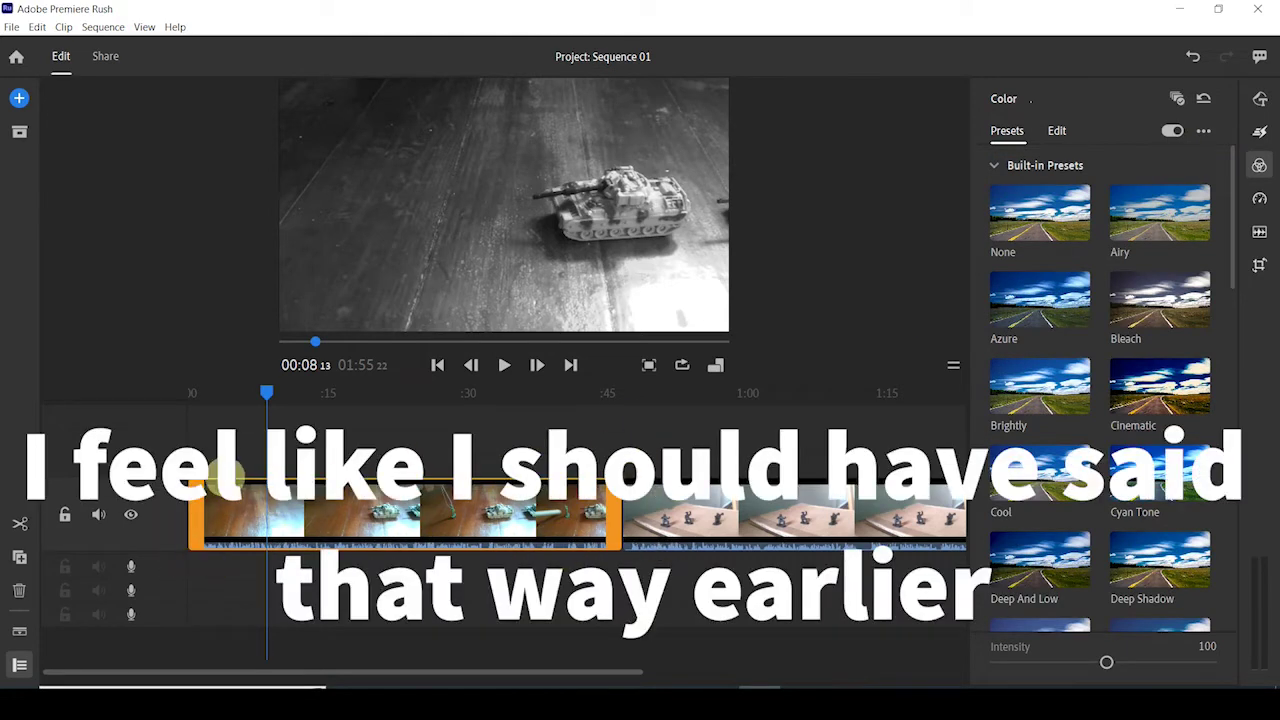
click(1040, 215)
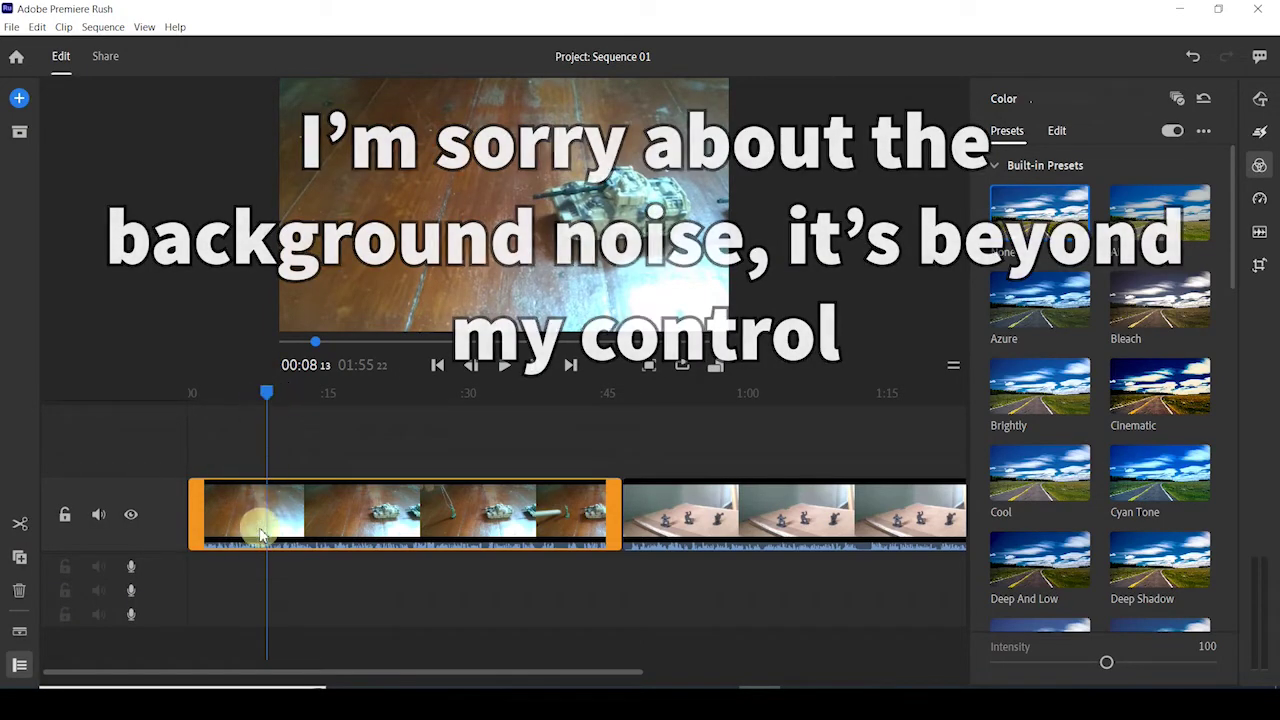
Step: Split the tank clip at about 00:08:13 and select the two resulting parts in turn, ending on the first
click(20, 527)
click(242, 508)
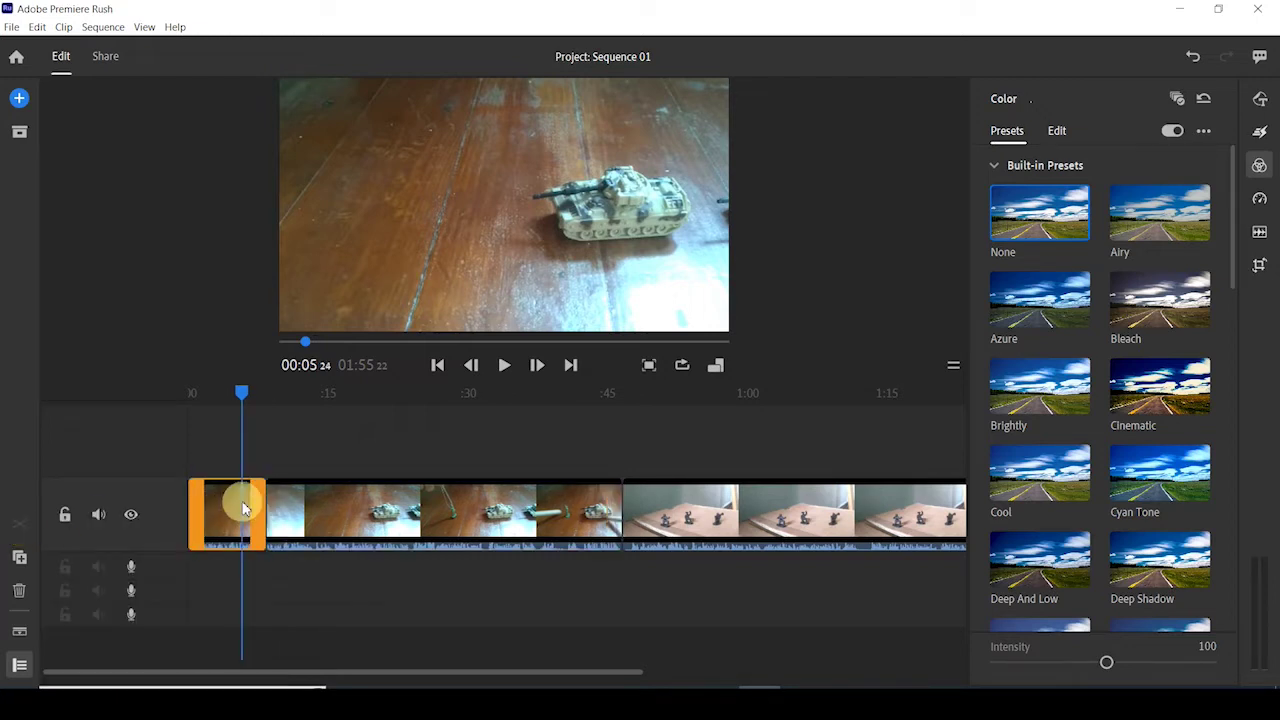
click(340, 510)
click(233, 518)
click(320, 509)
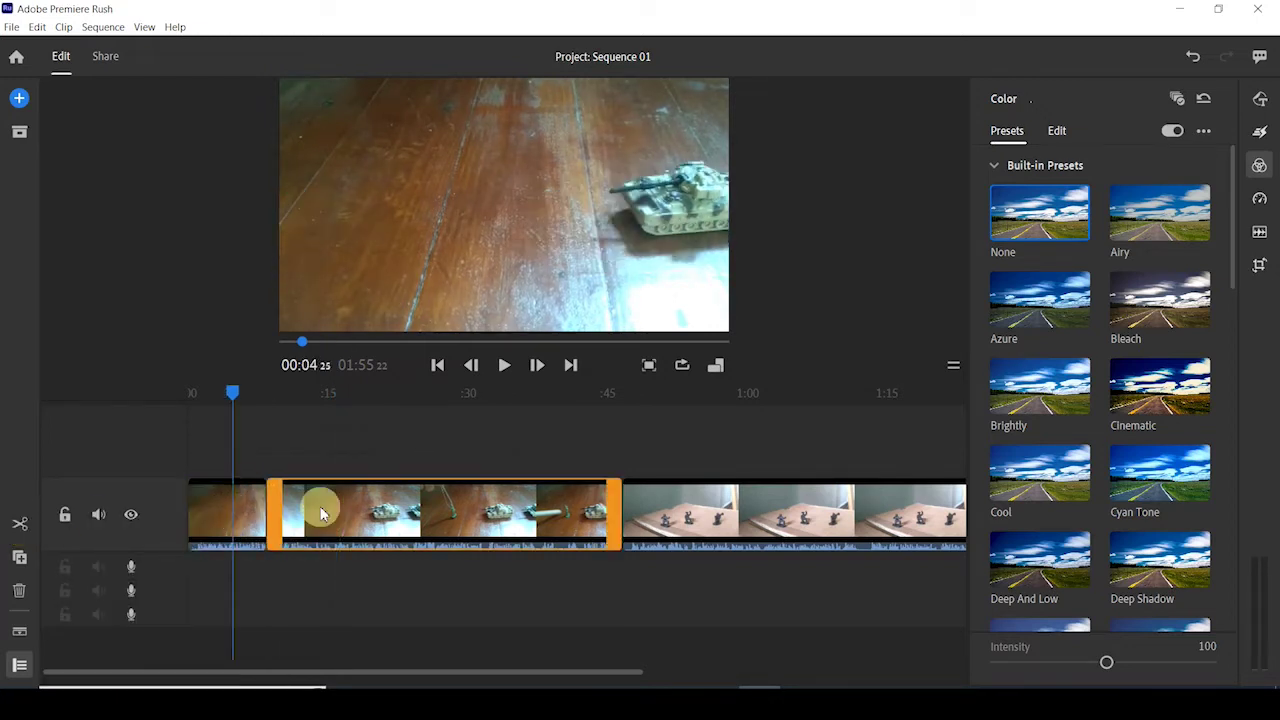
click(249, 514)
click(352, 508)
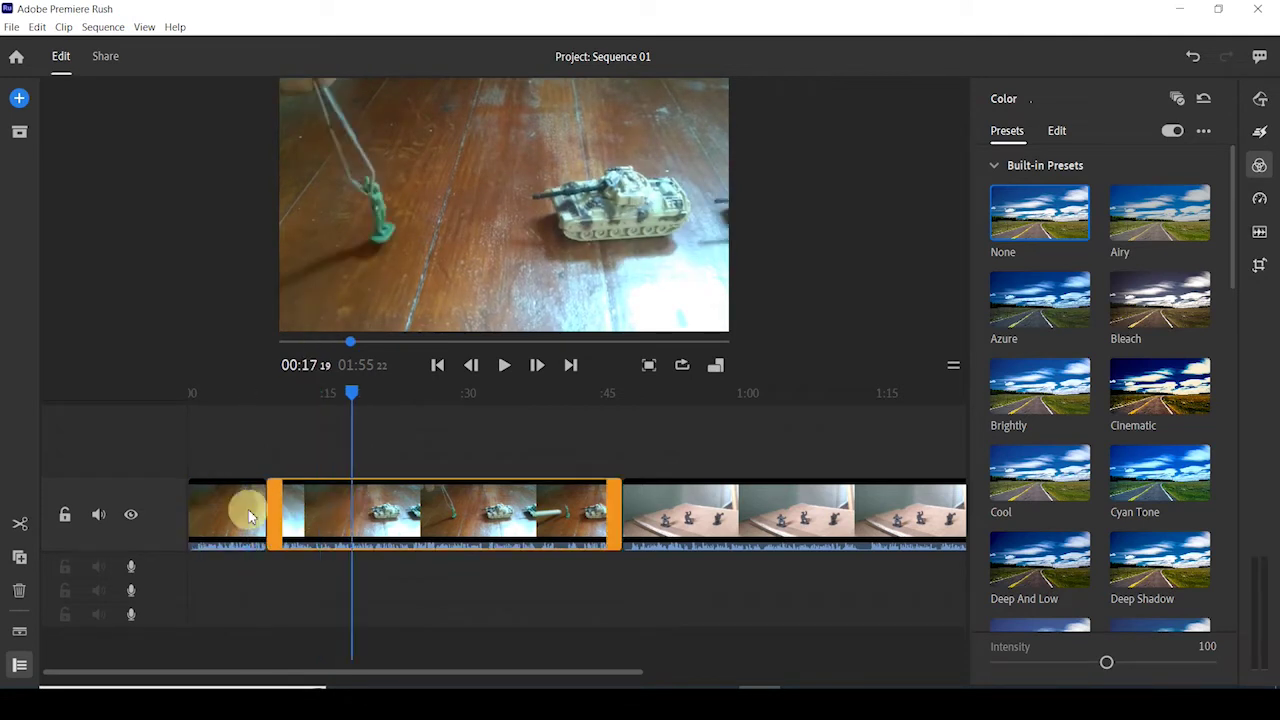
click(236, 515)
click(298, 509)
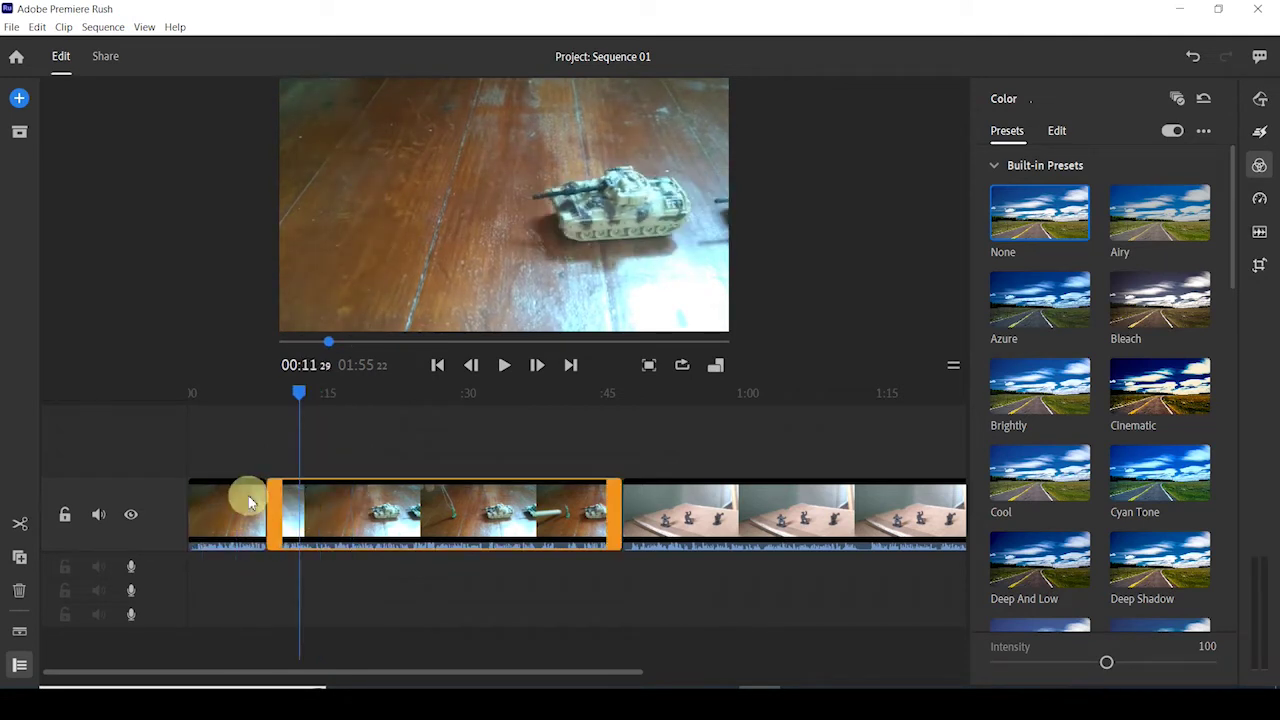
click(249, 503)
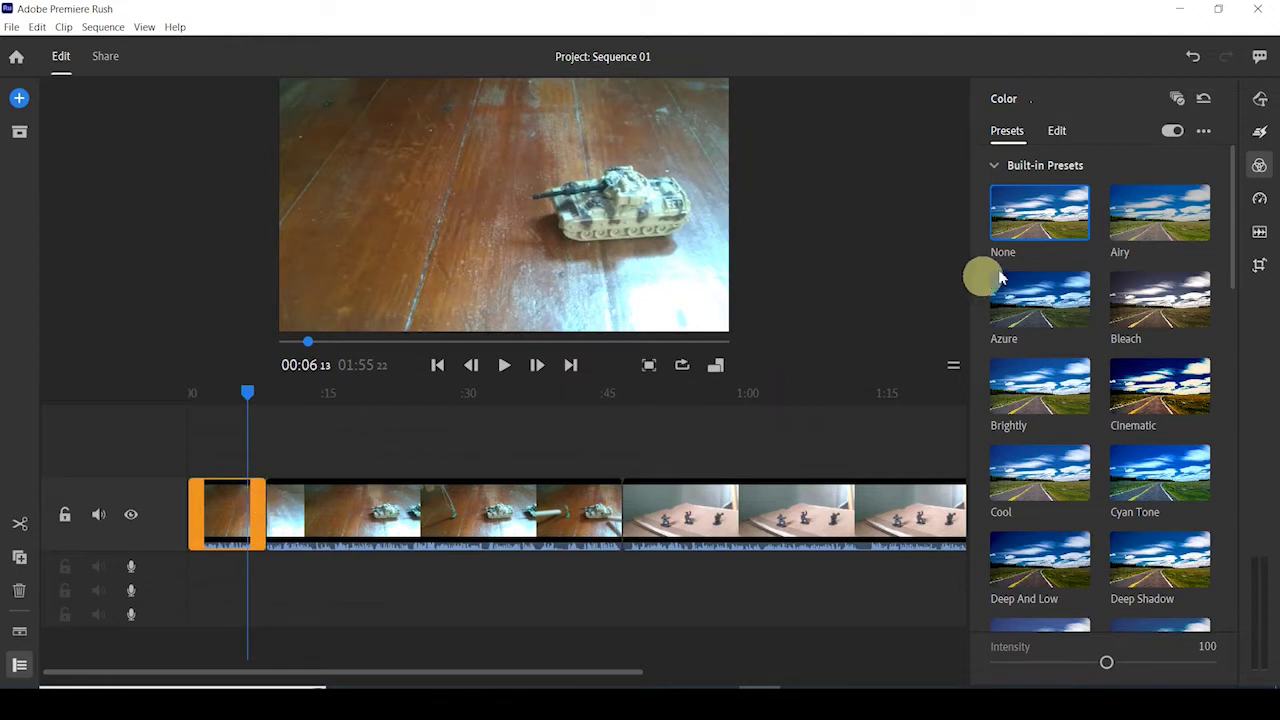
Step: Try the Cool and Mono Warm presets on the first tank segment and play across the cut
click(1038, 497)
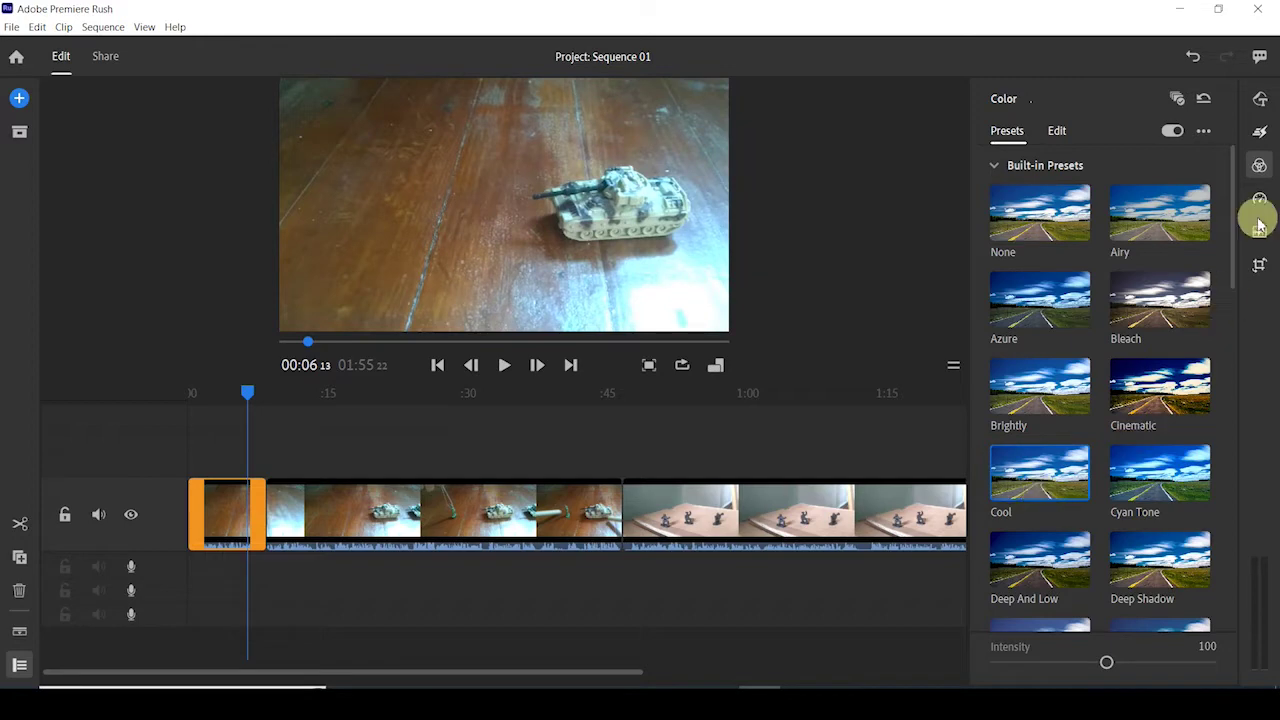
drag(1232, 228, 1234, 434)
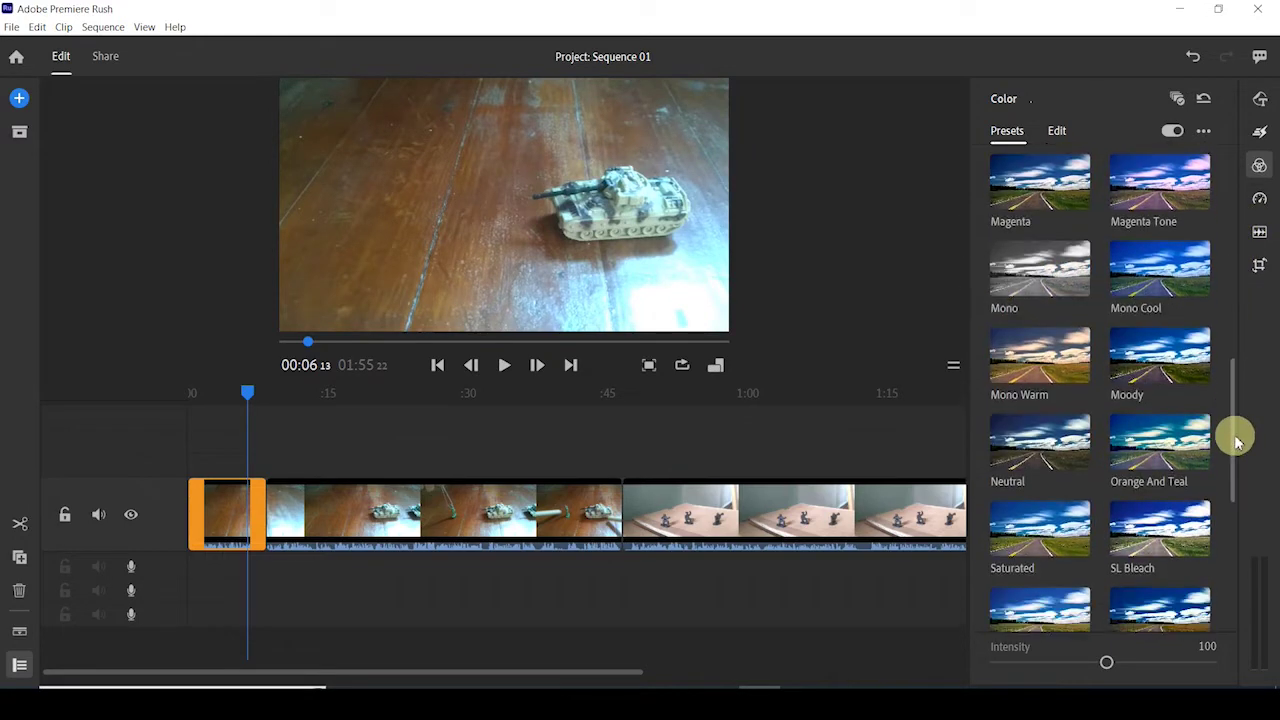
click(1030, 366)
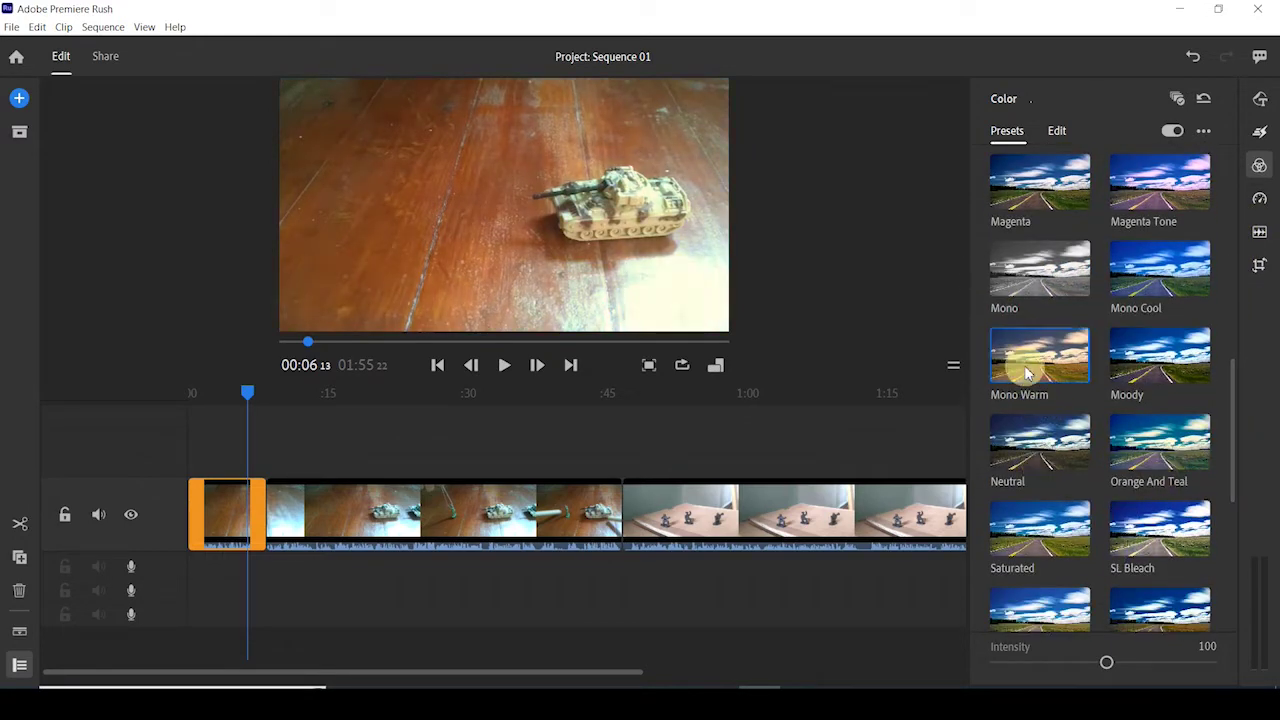
click(503, 366)
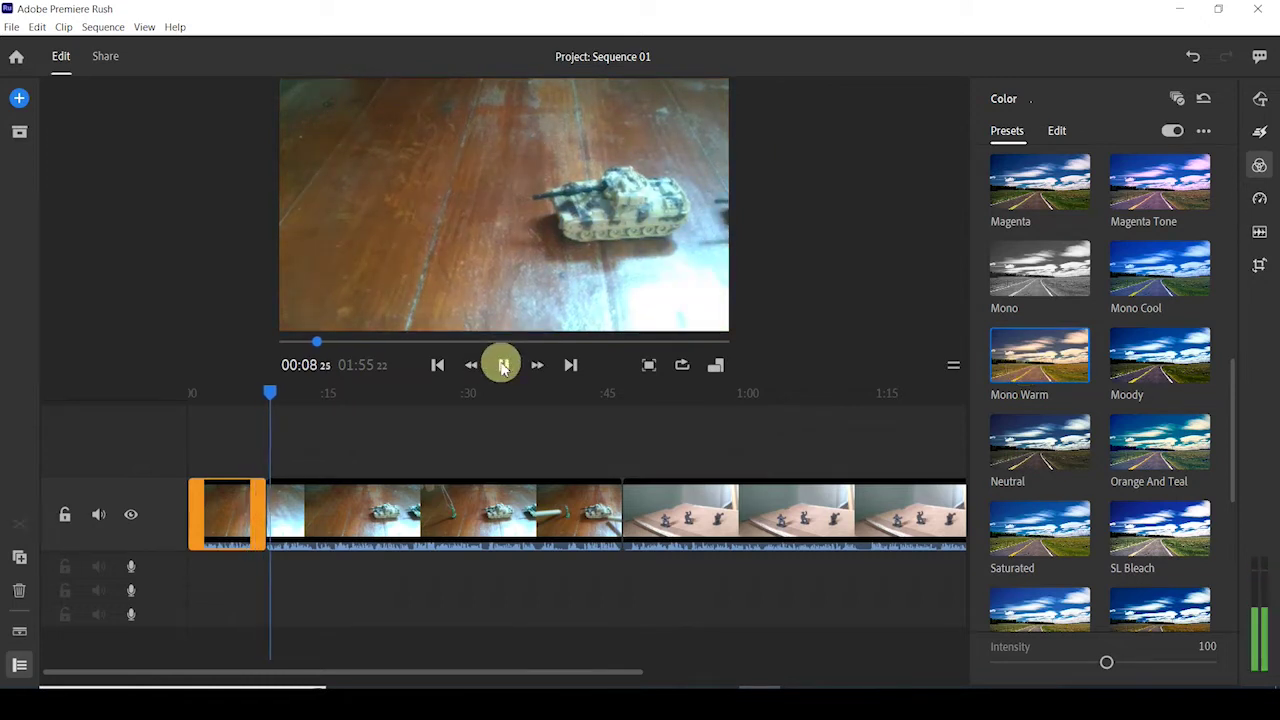
click(503, 366)
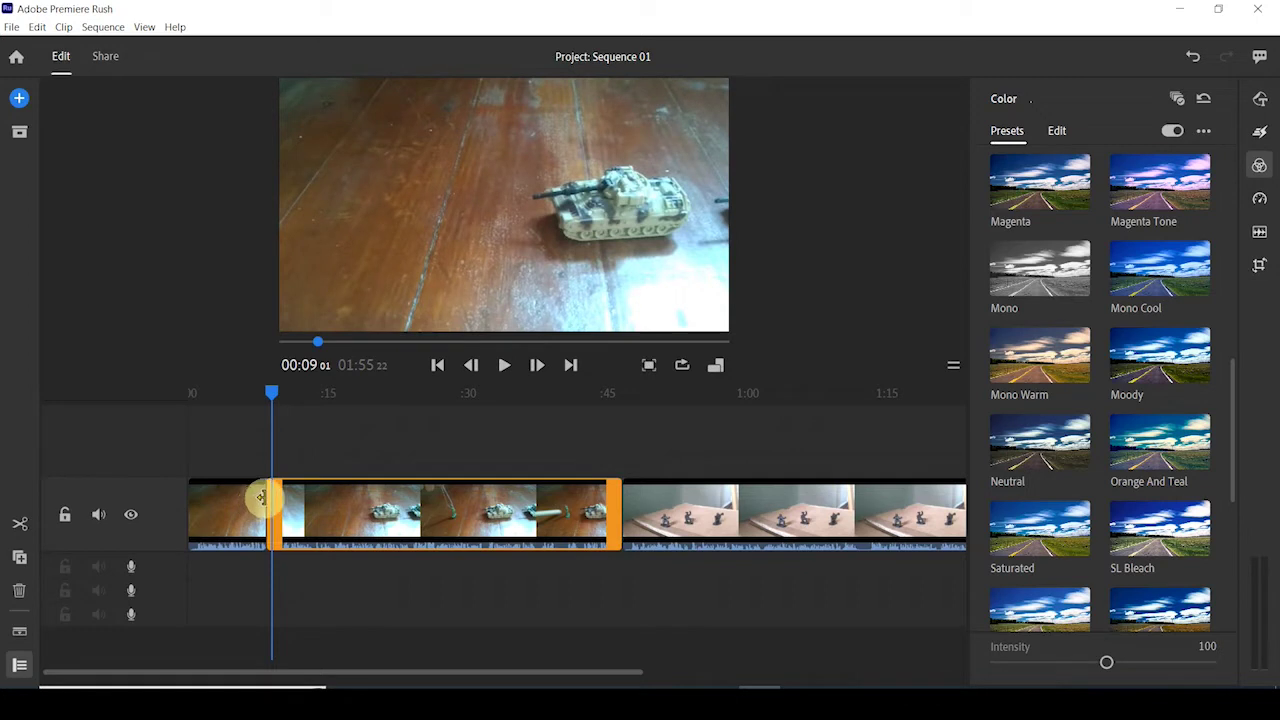
Step: Compare the colors of the two tank segments on either side of the cut and restore the first segment's preset to None
click(256, 497)
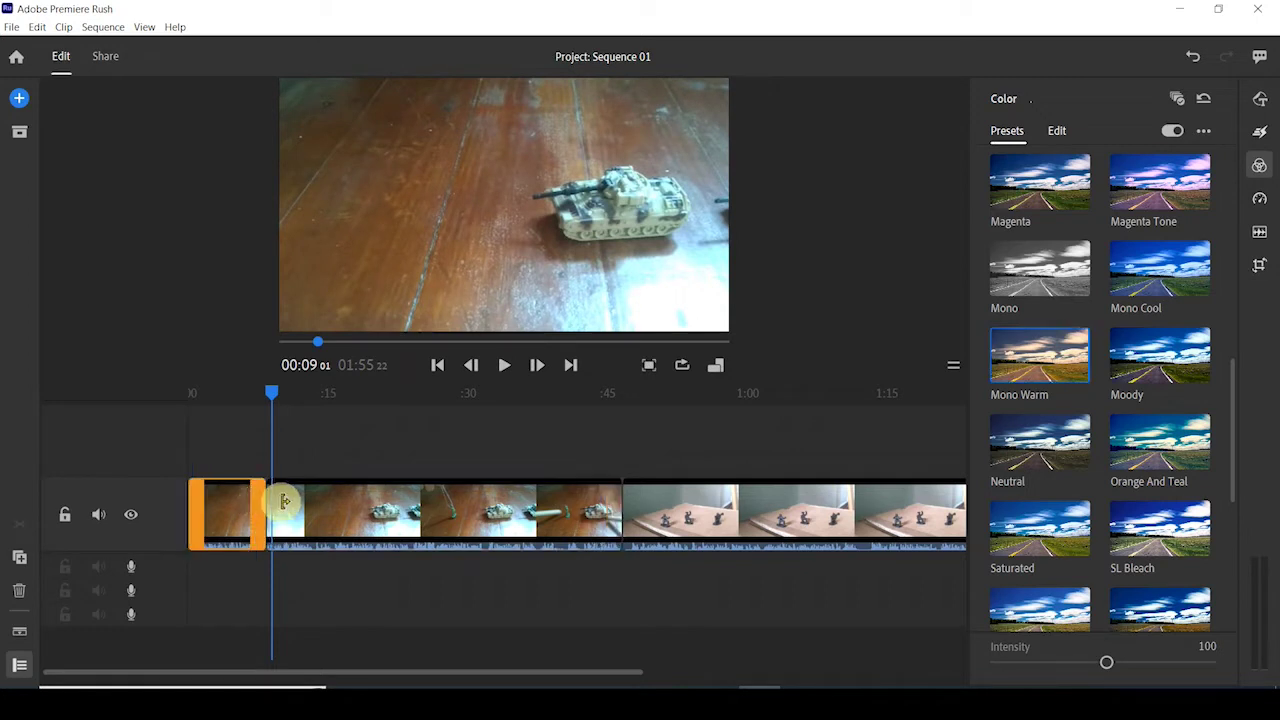
mouse_move(270, 403)
mouse_down()
mouse_move(271, 388)
mouse_move(258, 393)
mouse_up()
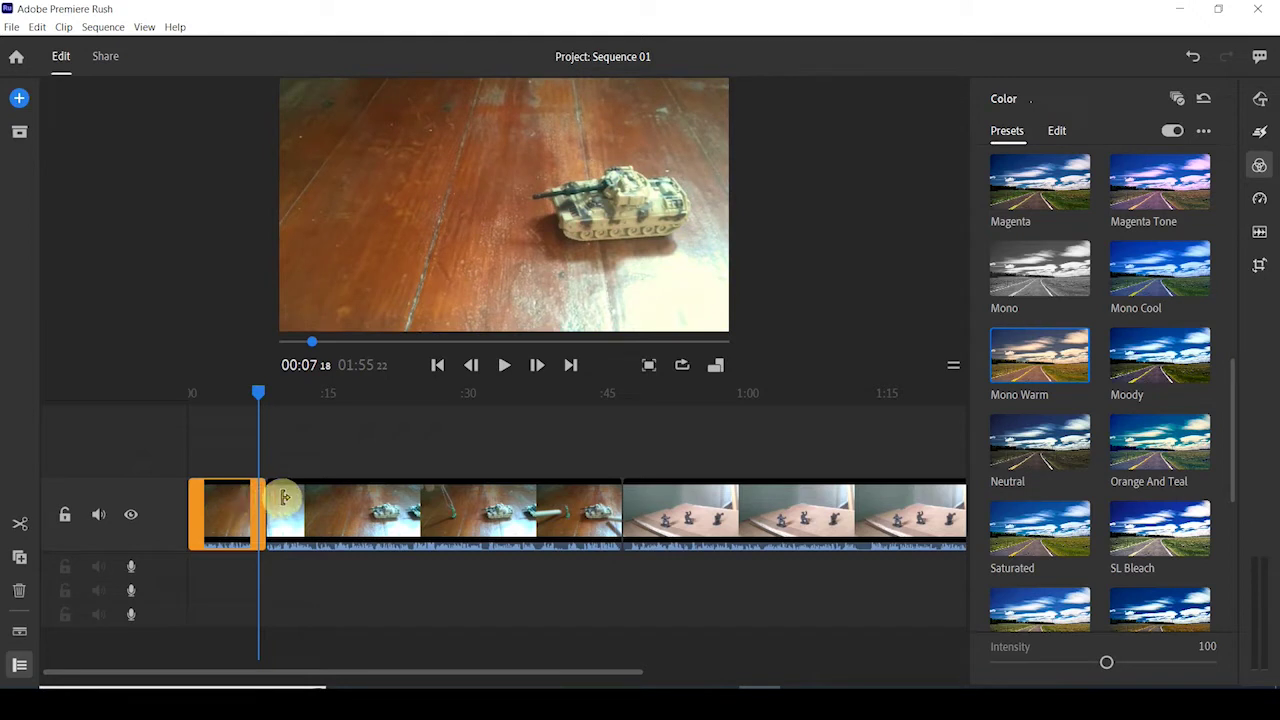
click(284, 497)
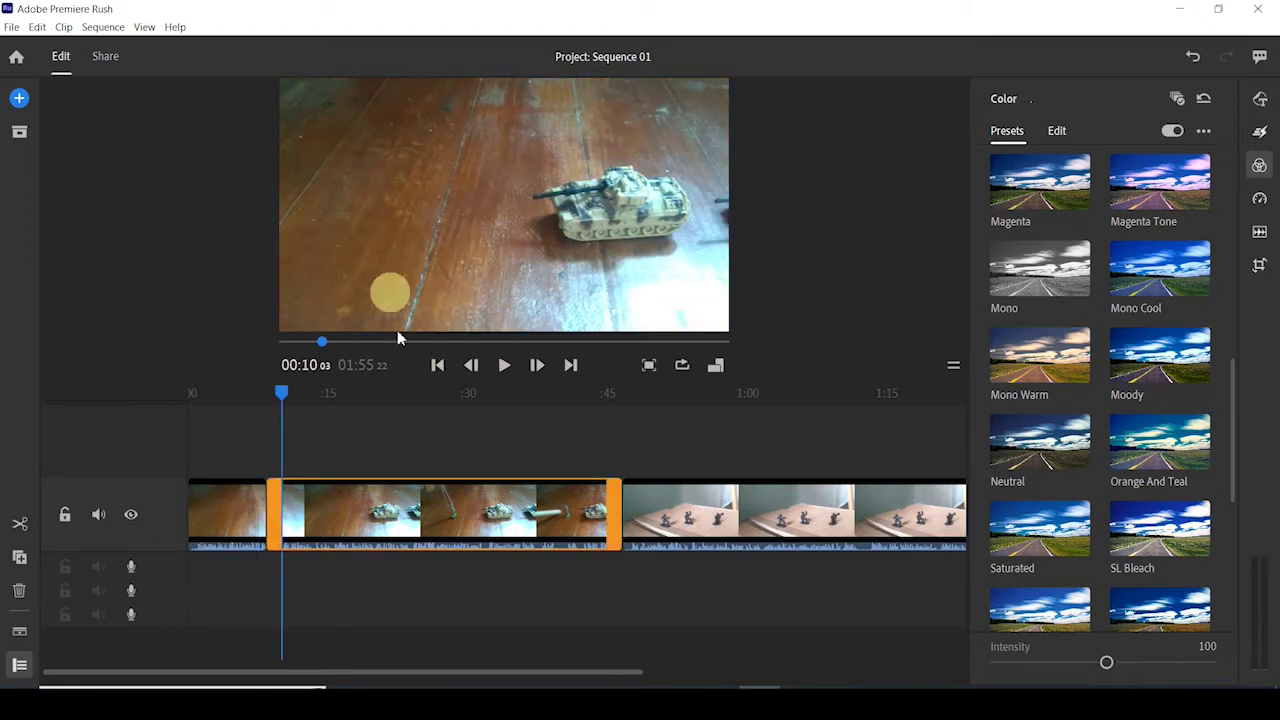
click(236, 515)
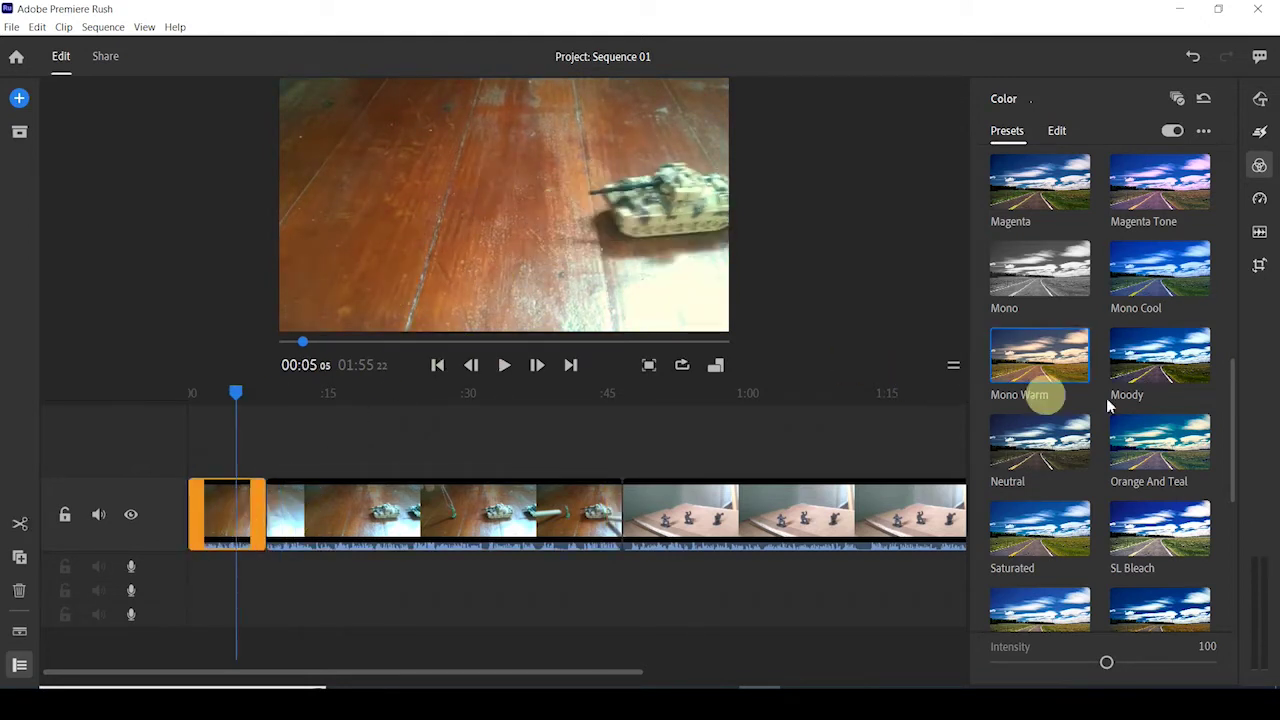
drag(1233, 407, 1240, 137)
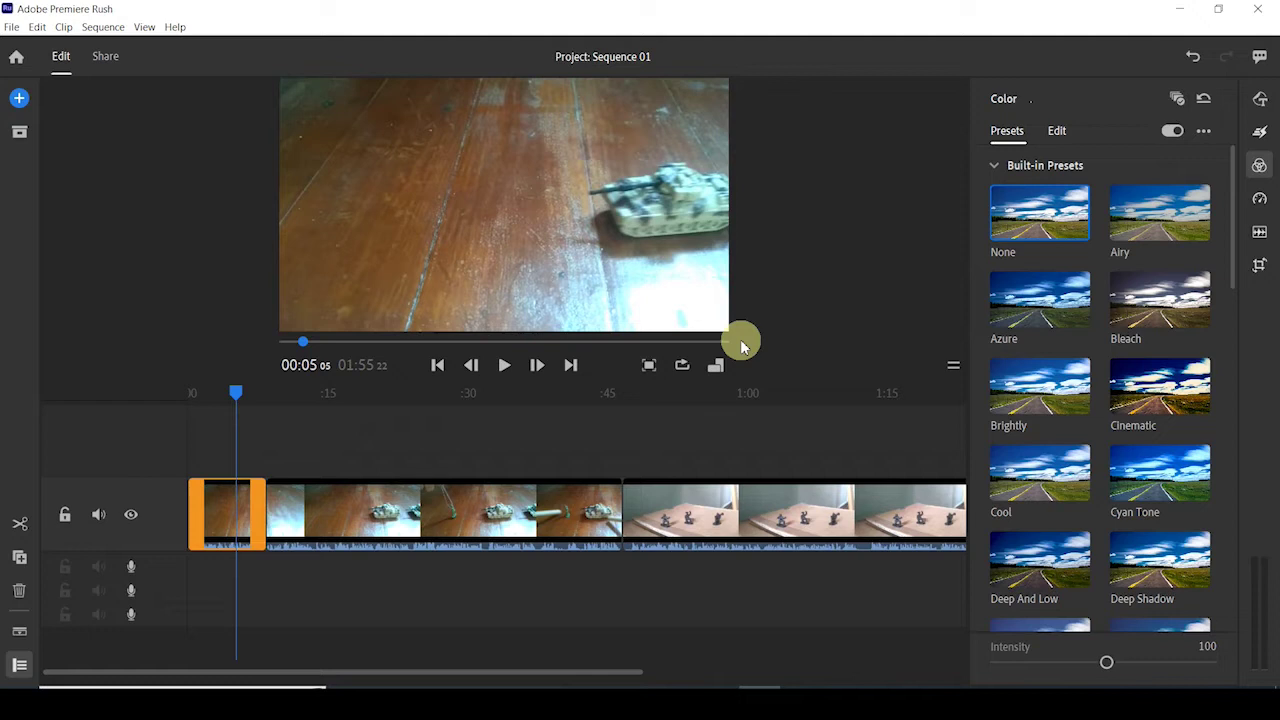
Step: Split the second tank segment at about 00:10:02 to isolate a short middle piece, and select the first segment
click(272, 512)
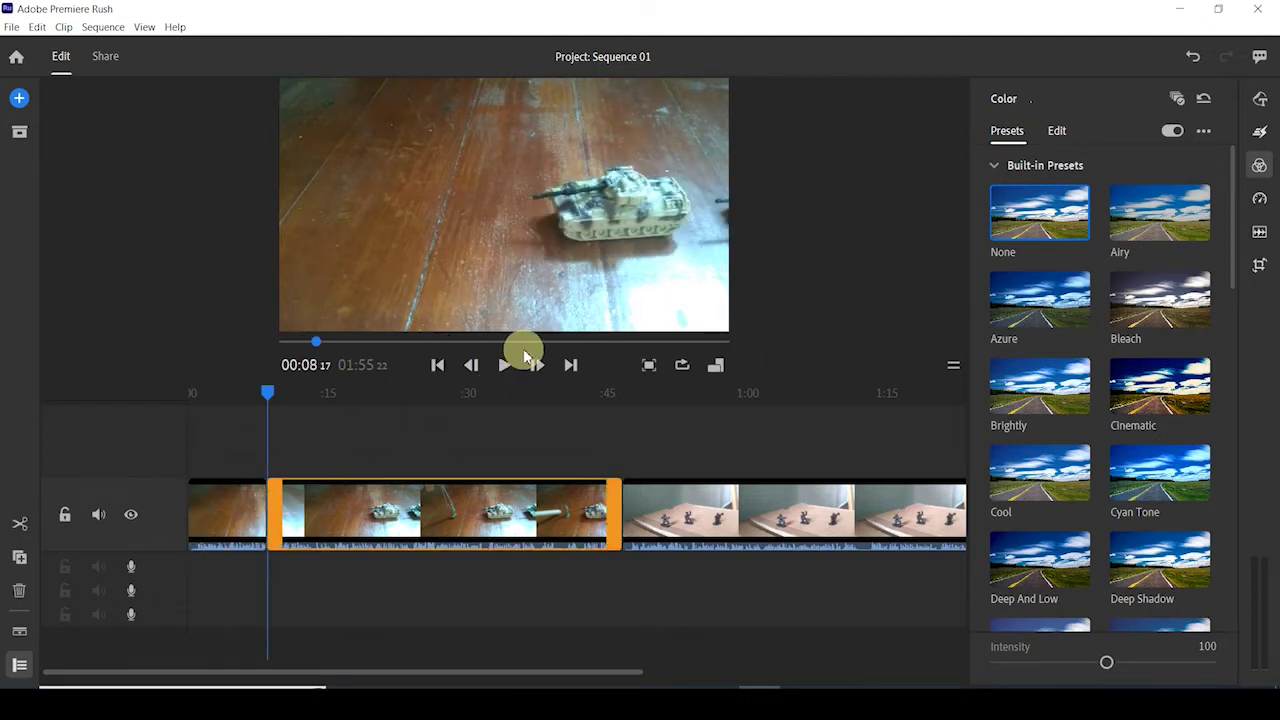
click(507, 366)
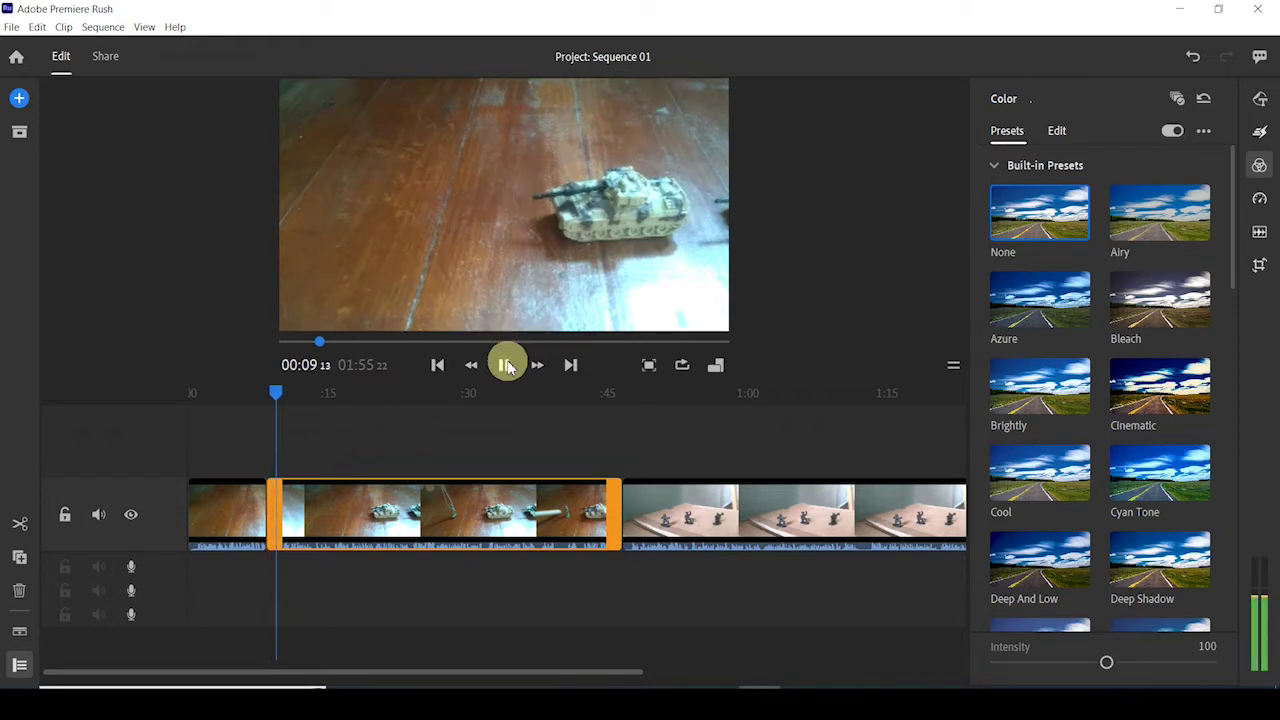
click(507, 366)
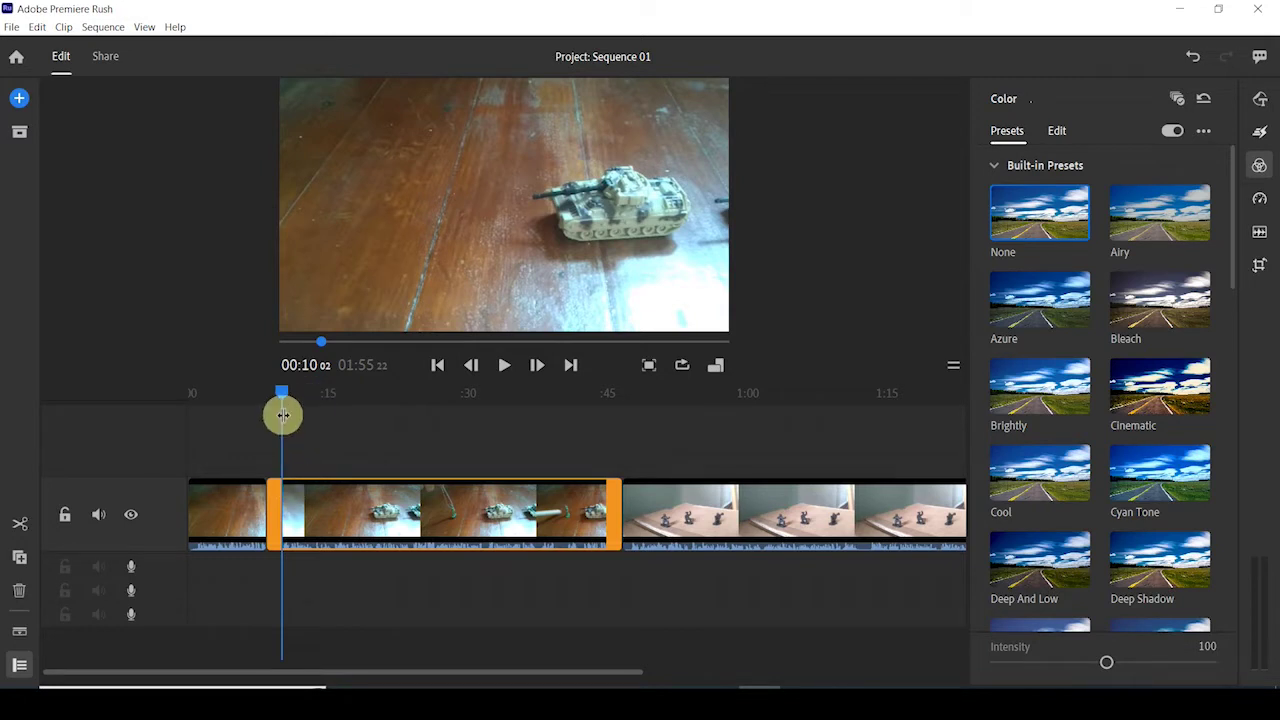
click(21, 524)
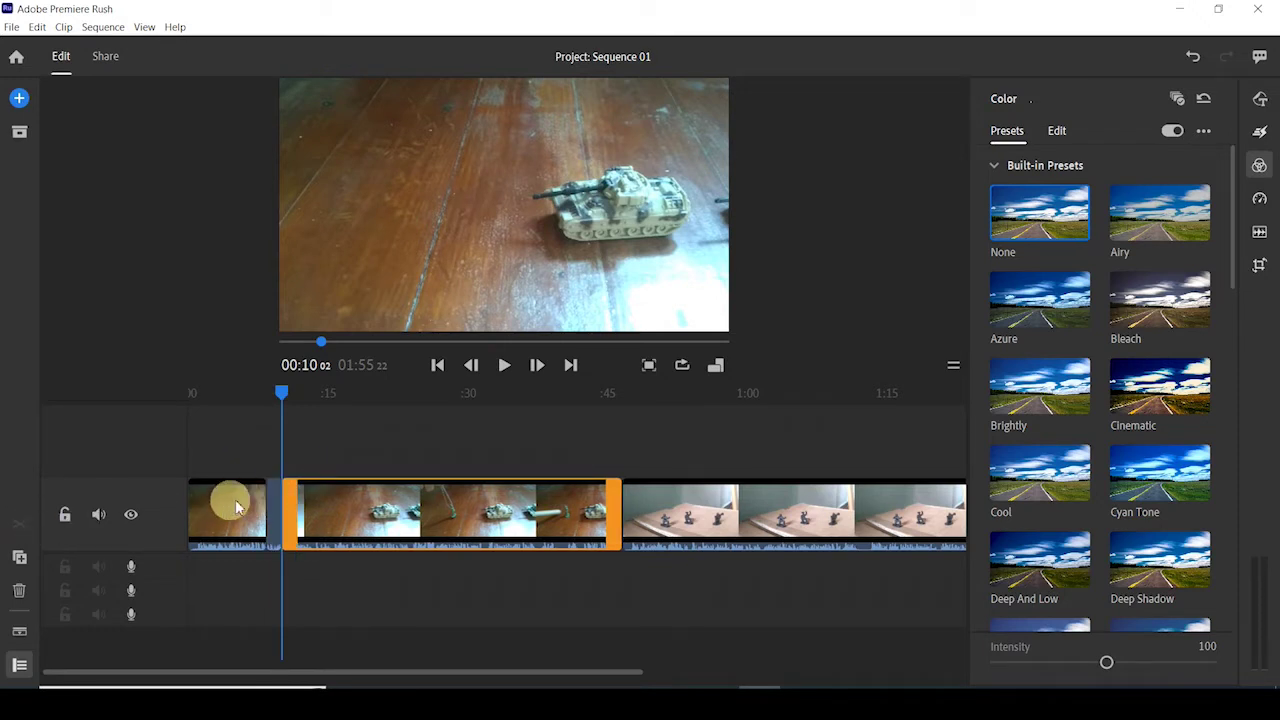
click(241, 502)
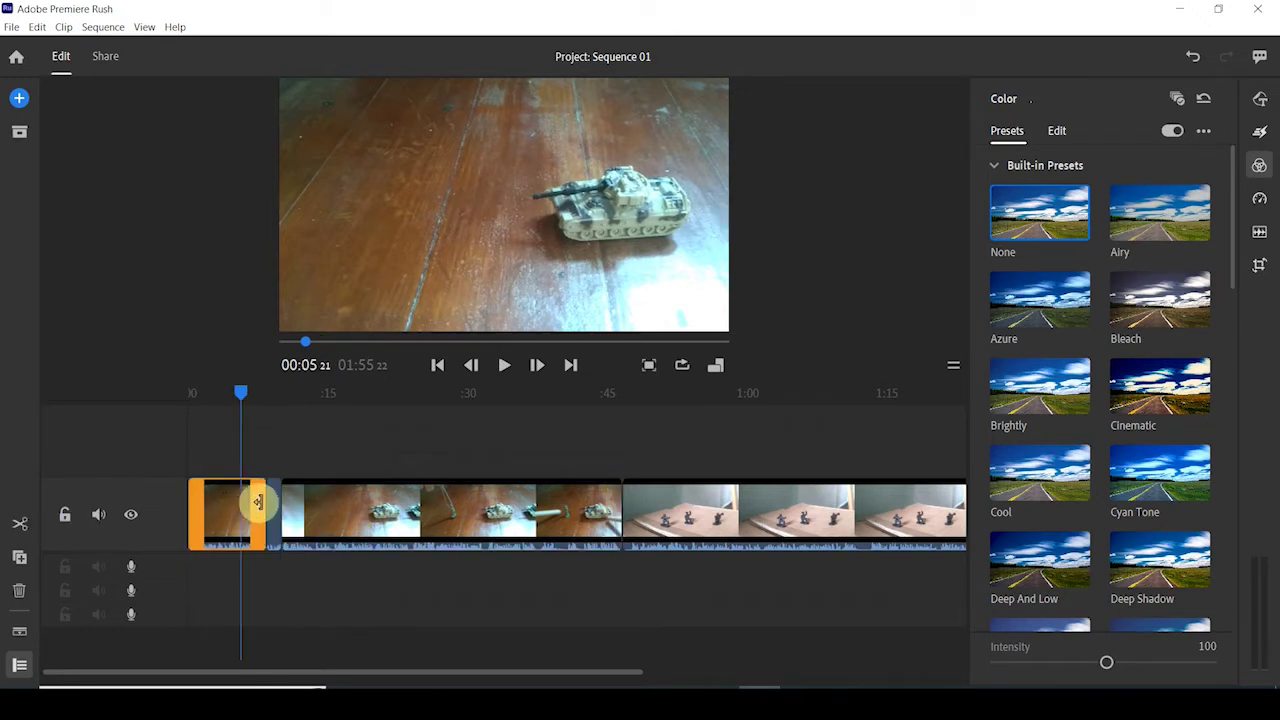
Step: Apply the SL Noir 1 color preset to the short middle piece of the tank clip
click(275, 508)
click(320, 511)
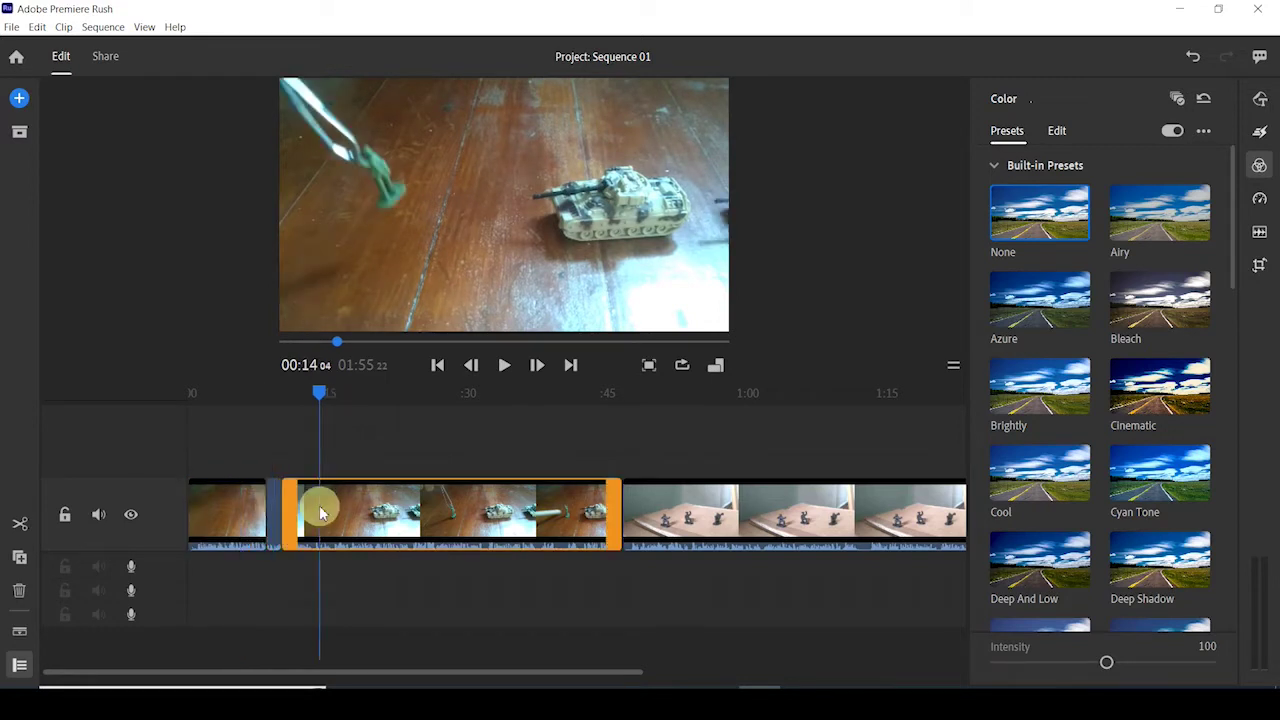
click(272, 493)
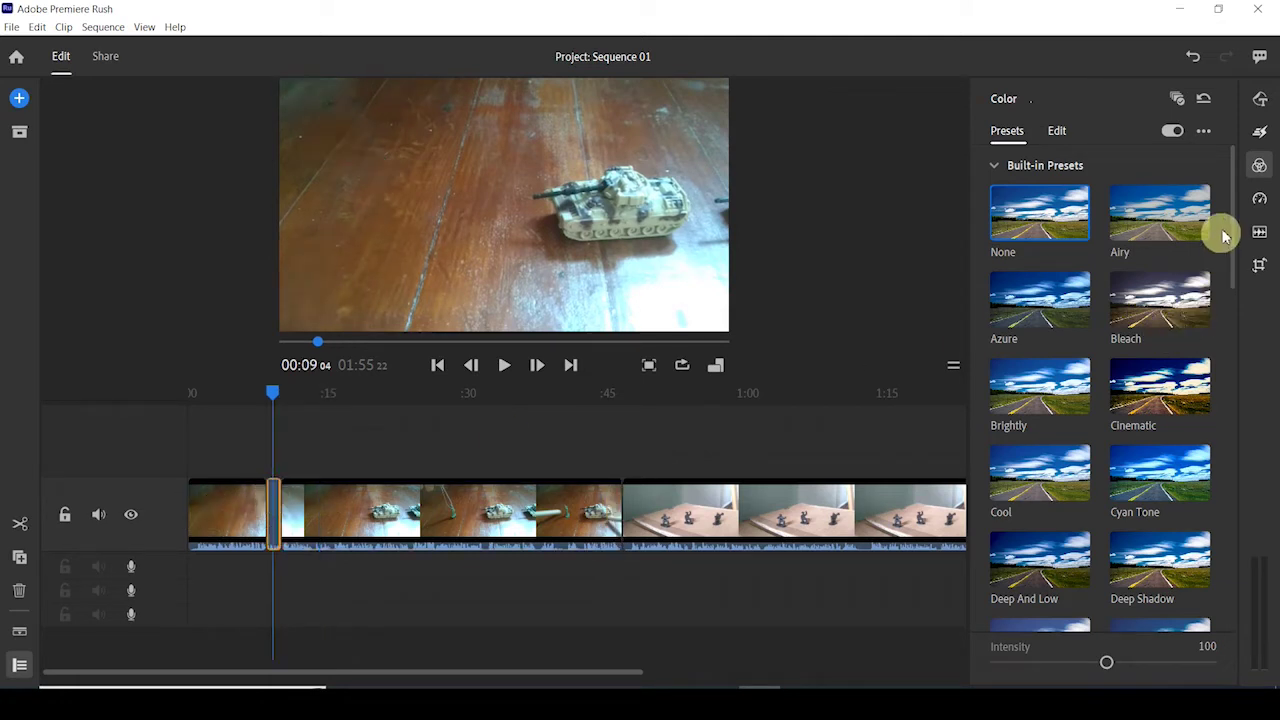
drag(1233, 223, 1237, 537)
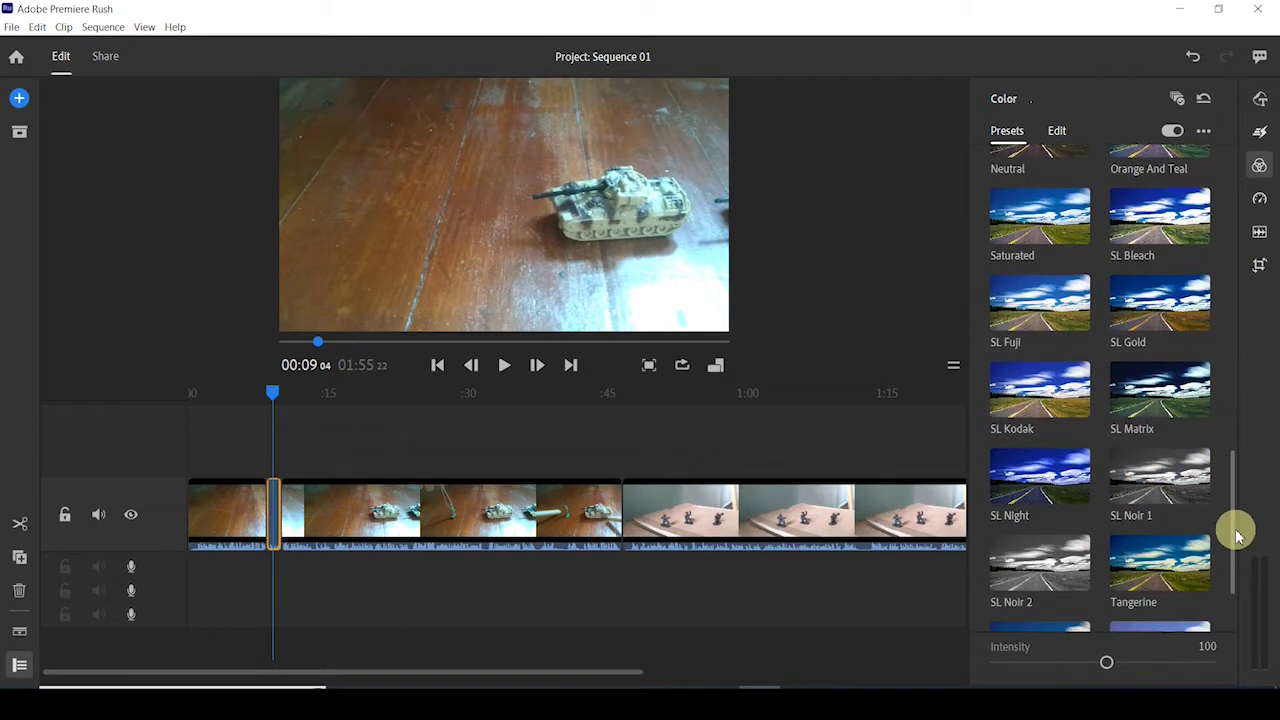
click(1189, 486)
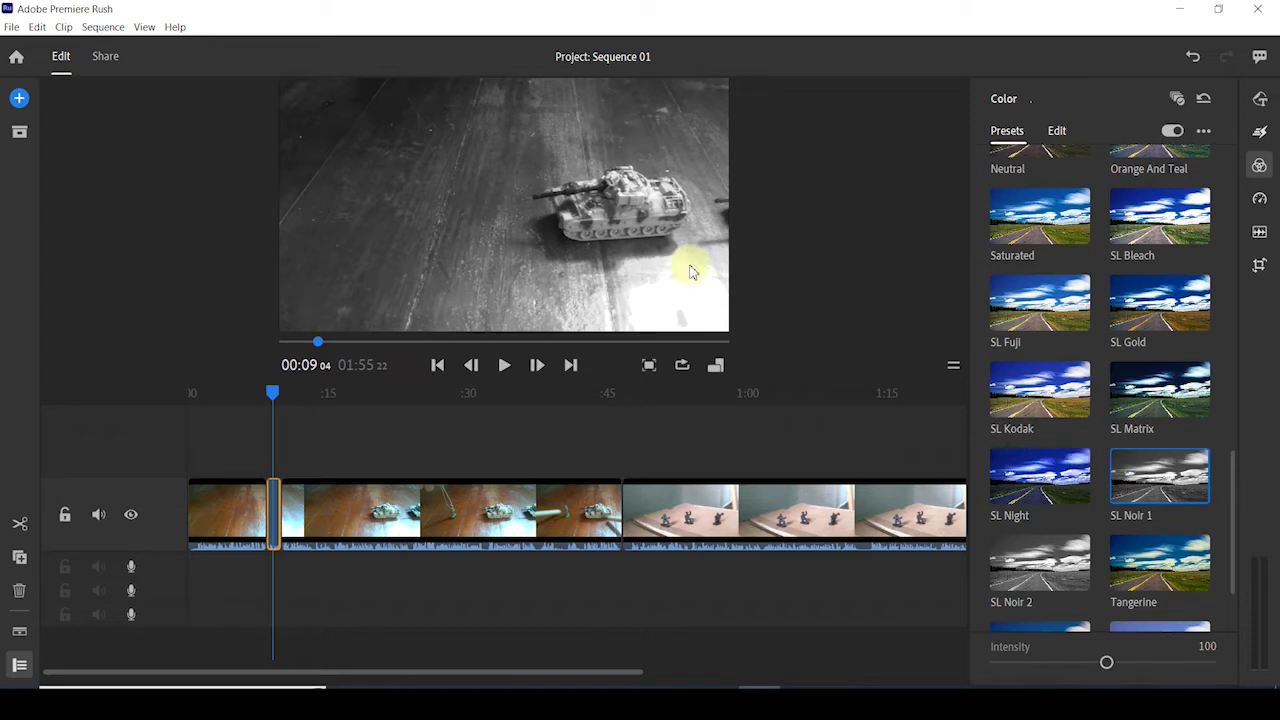
Step: Play the sequence from about 00:07:18 across the short middle piece to check its preset in playback
drag(272, 390, 258, 391)
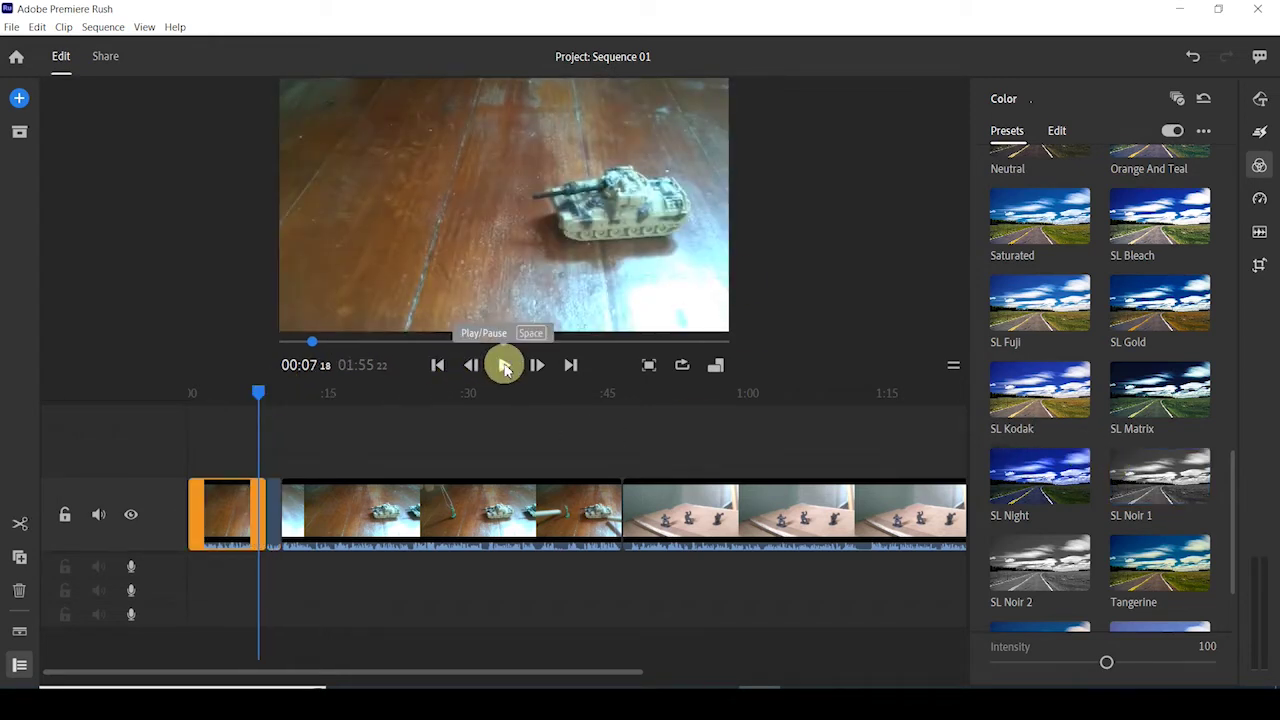
click(505, 368)
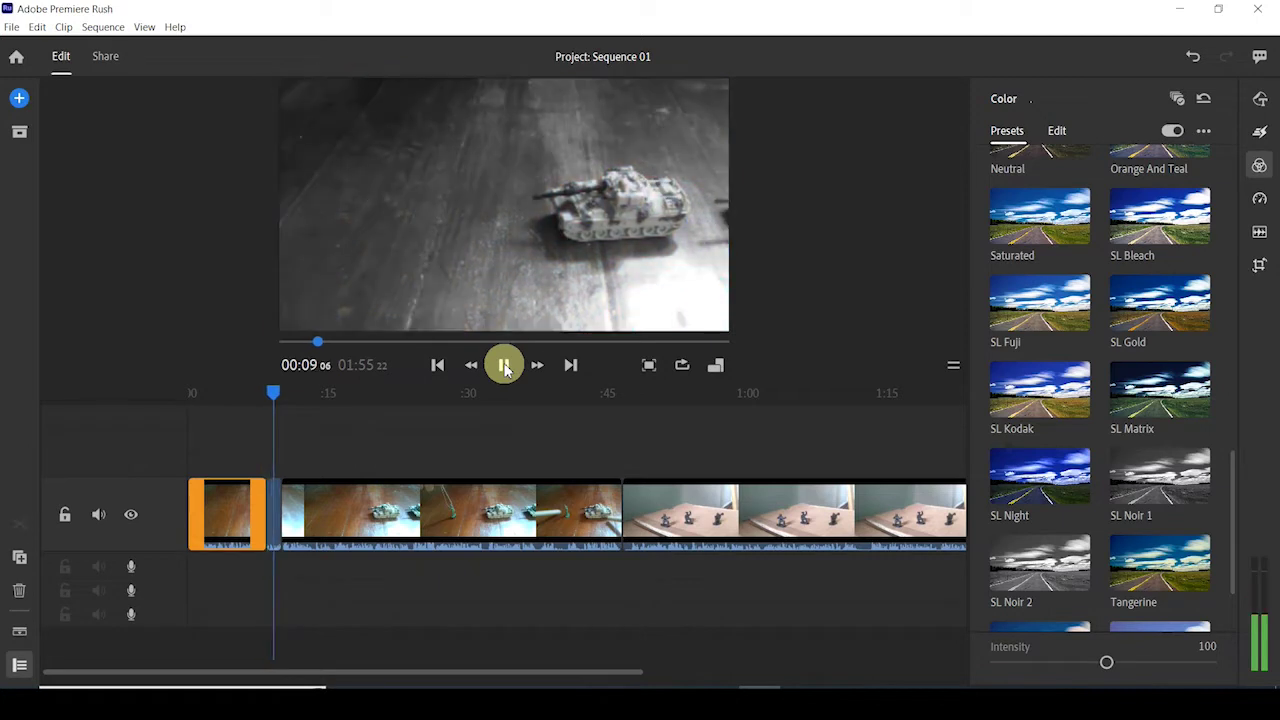
click(505, 368)
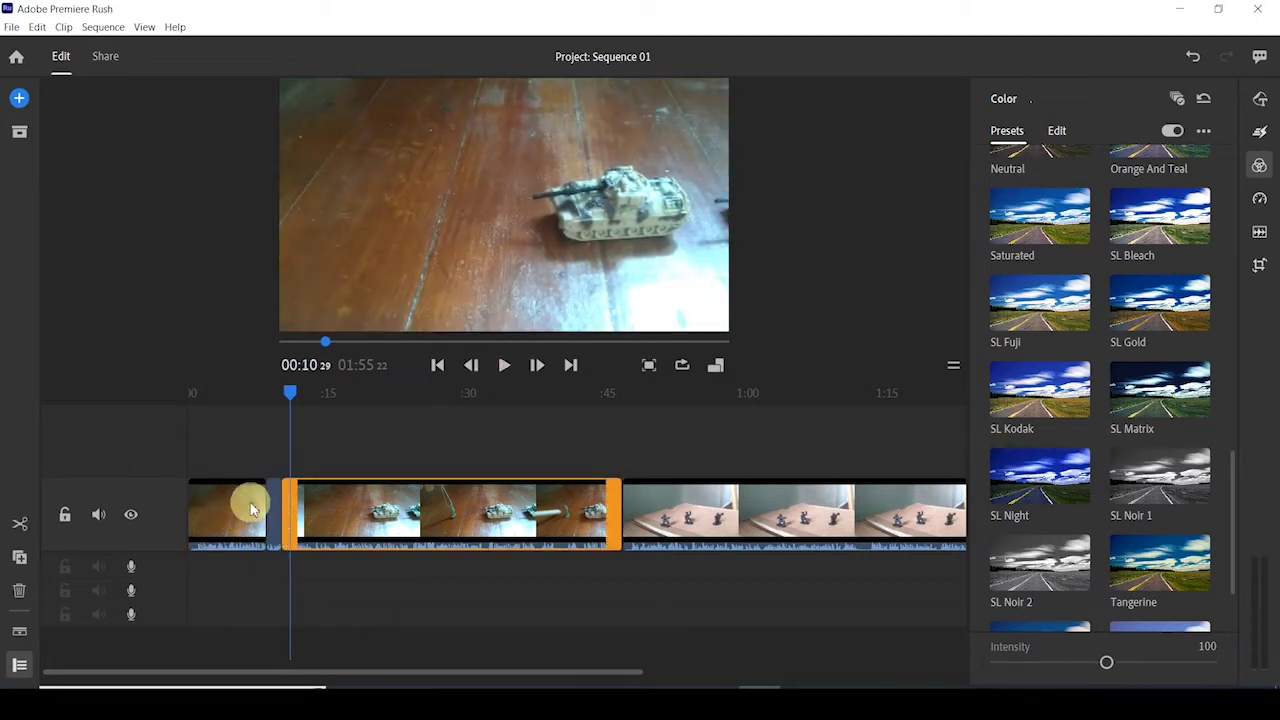
Step: Select the tank segments in turn to compare their colors, ending on the short middle piece
click(251, 507)
click(272, 508)
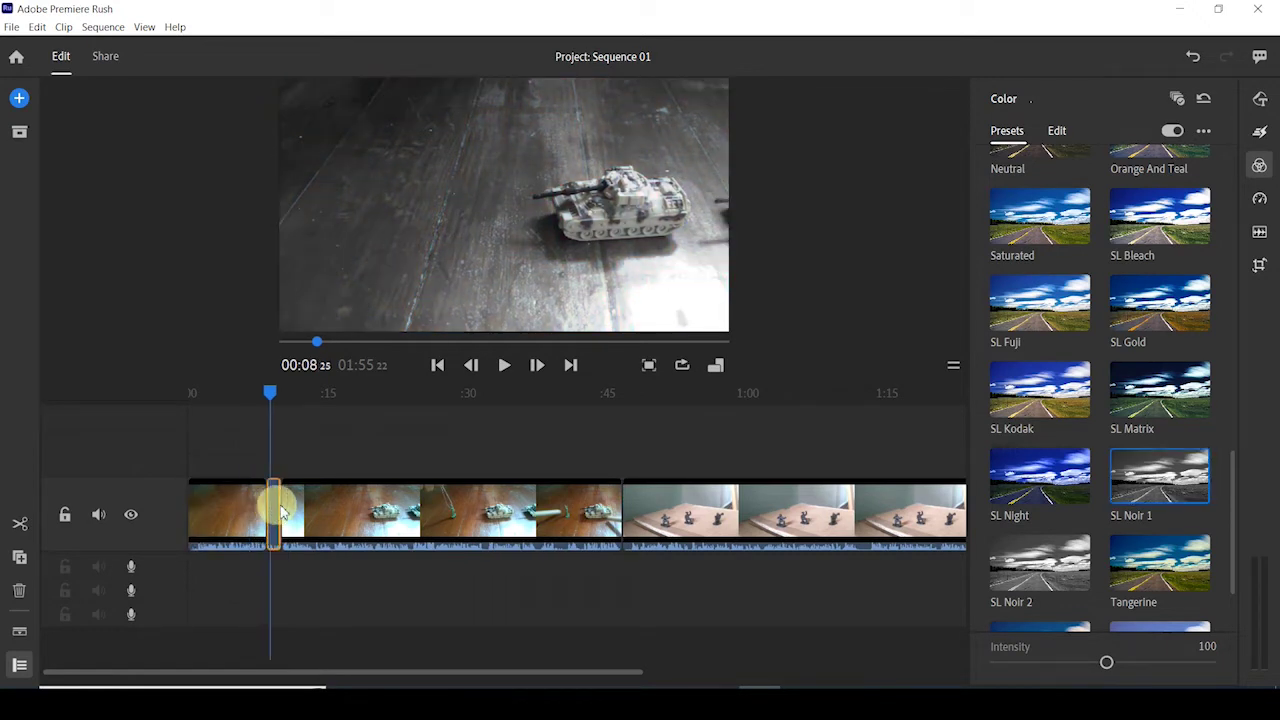
click(308, 507)
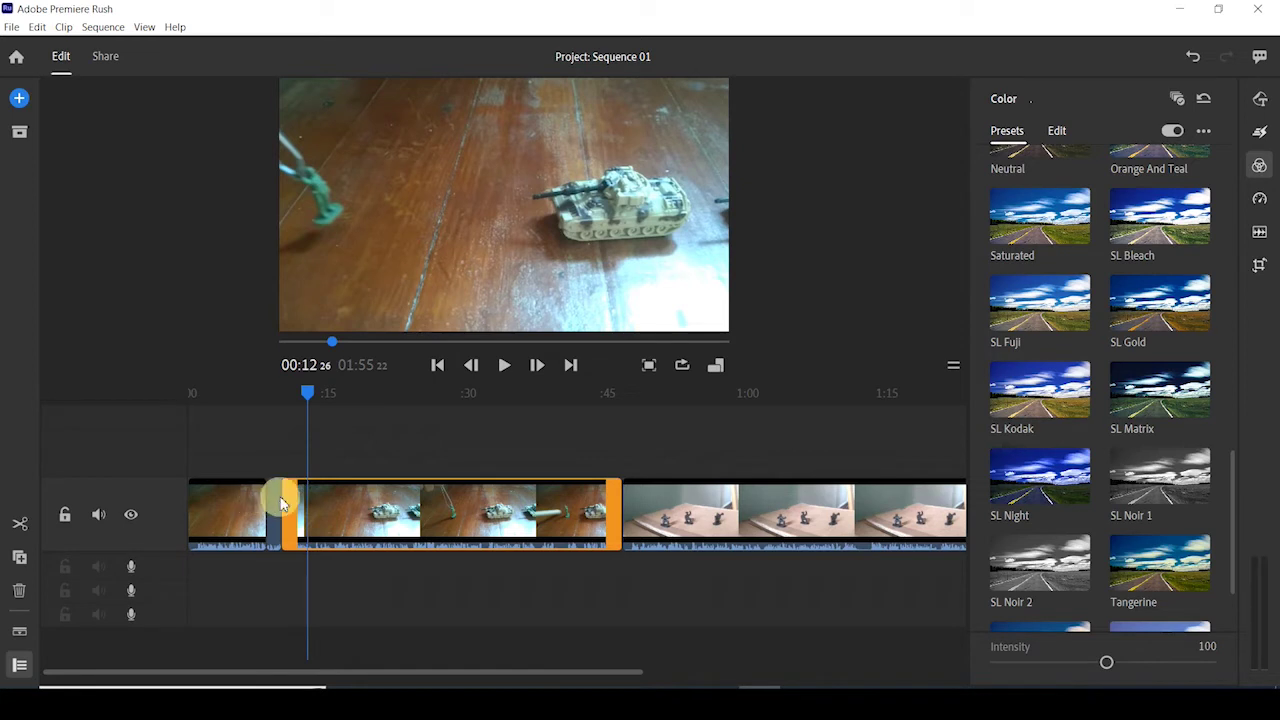
click(277, 496)
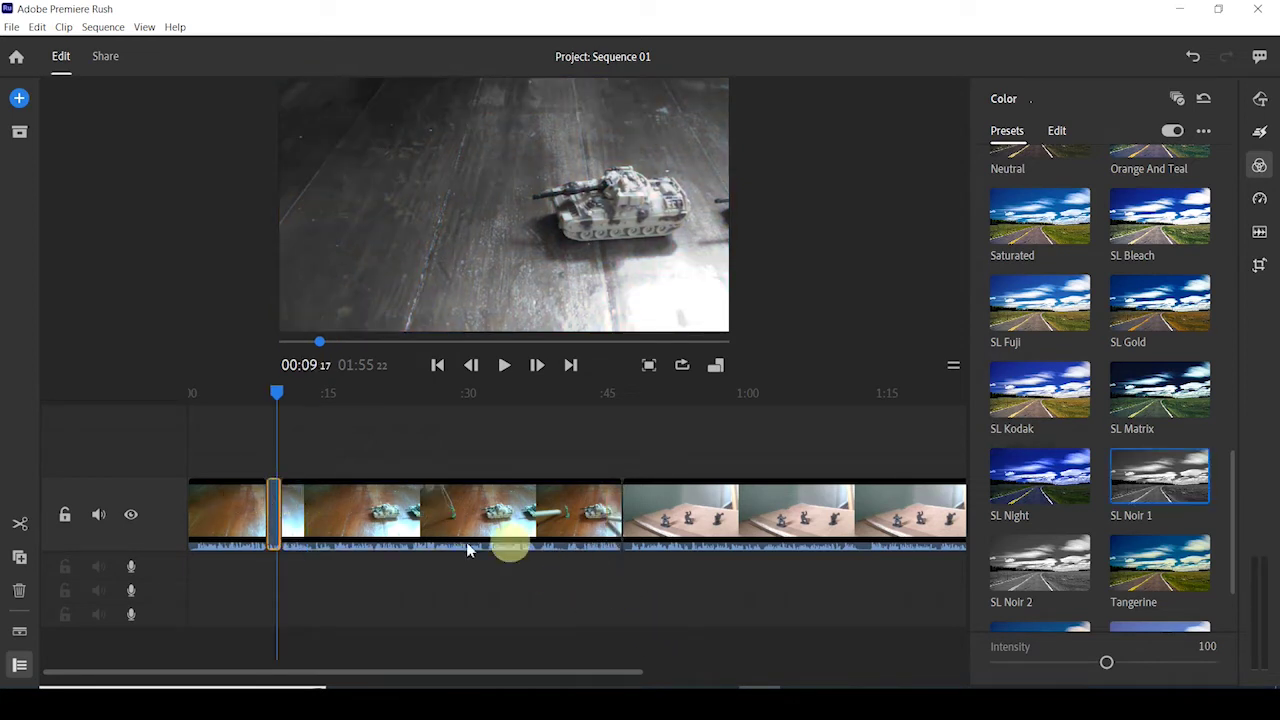
Step: Select the last tank segment and place the playhead at about 00:15:14
scroll(508, 537, up, 1)
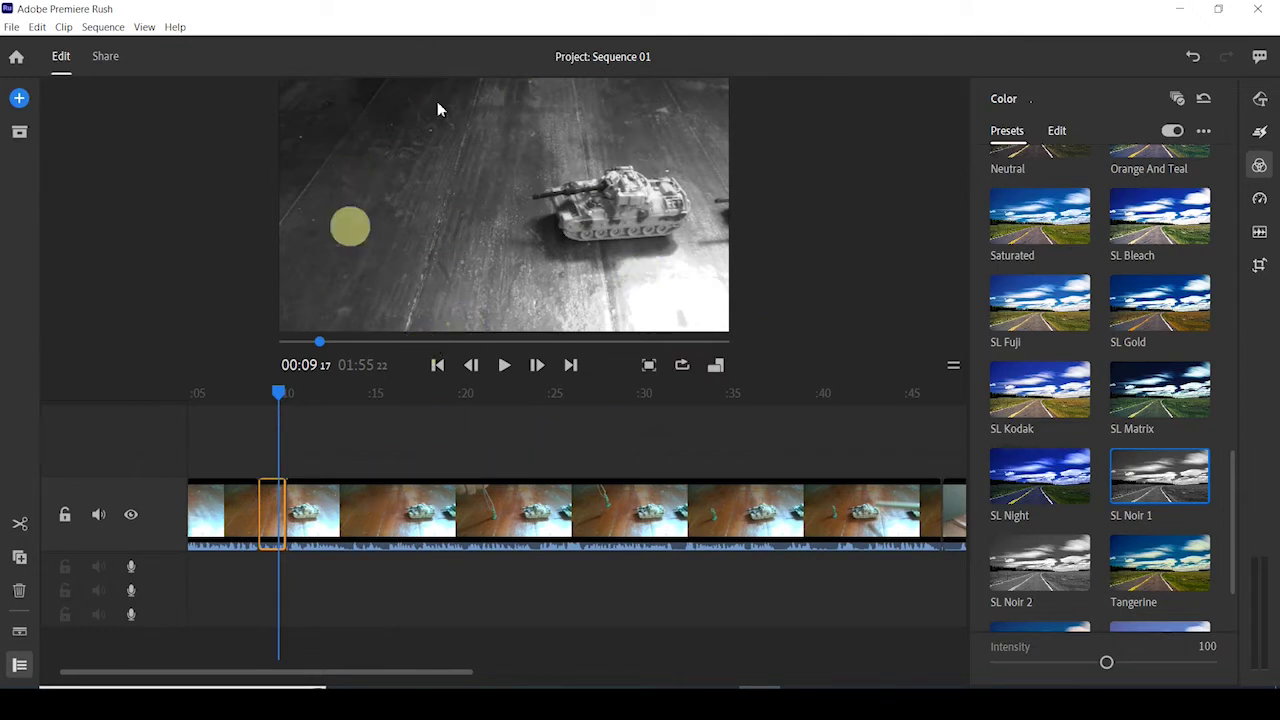
click(411, 497)
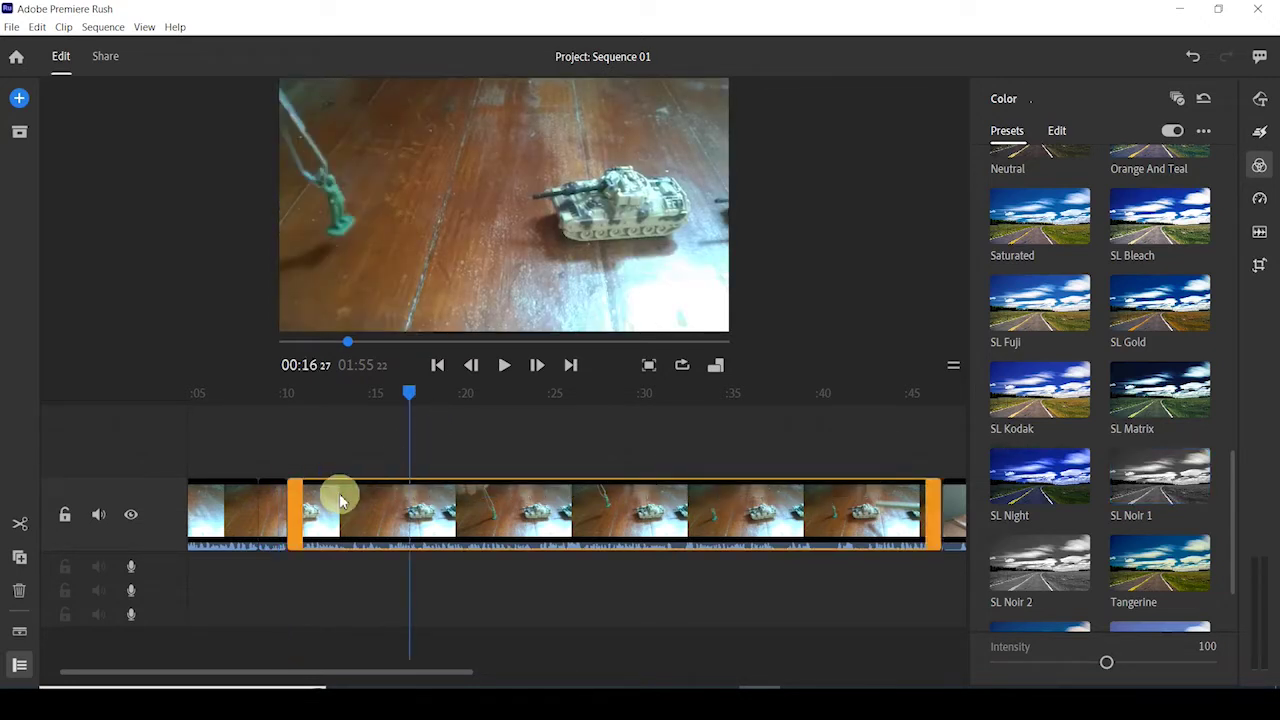
click(339, 491)
click(503, 366)
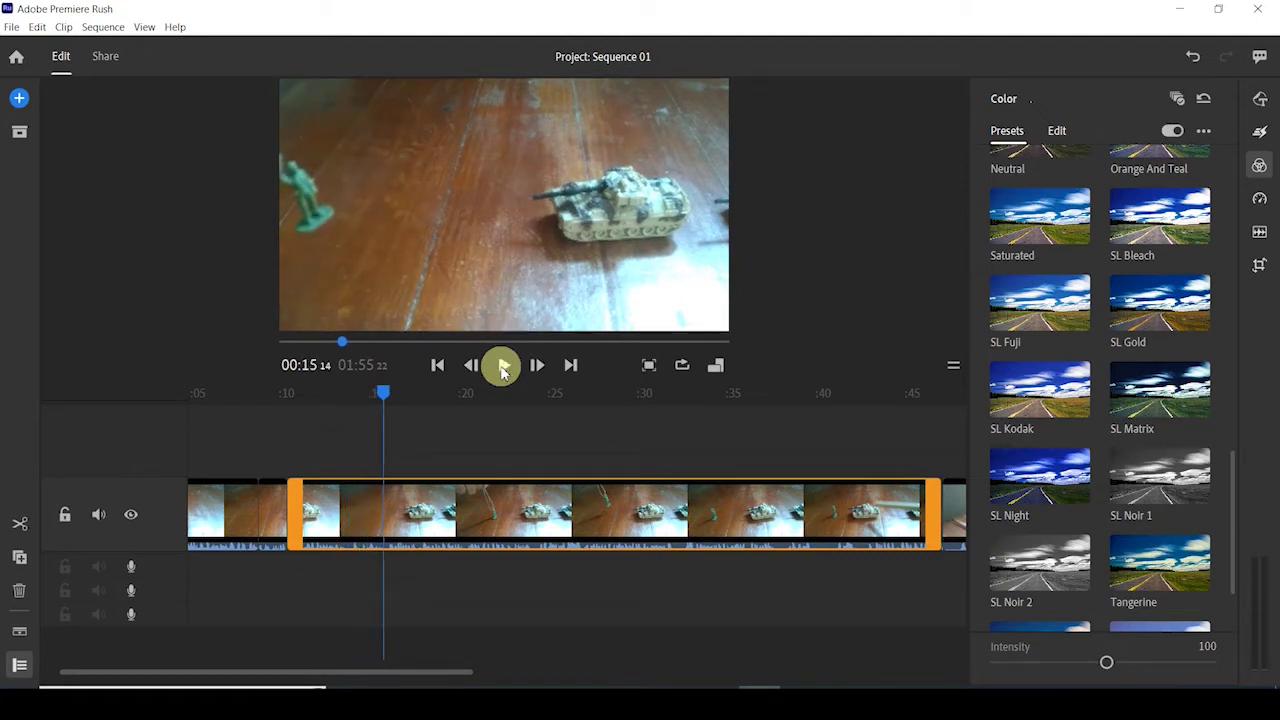
click(503, 366)
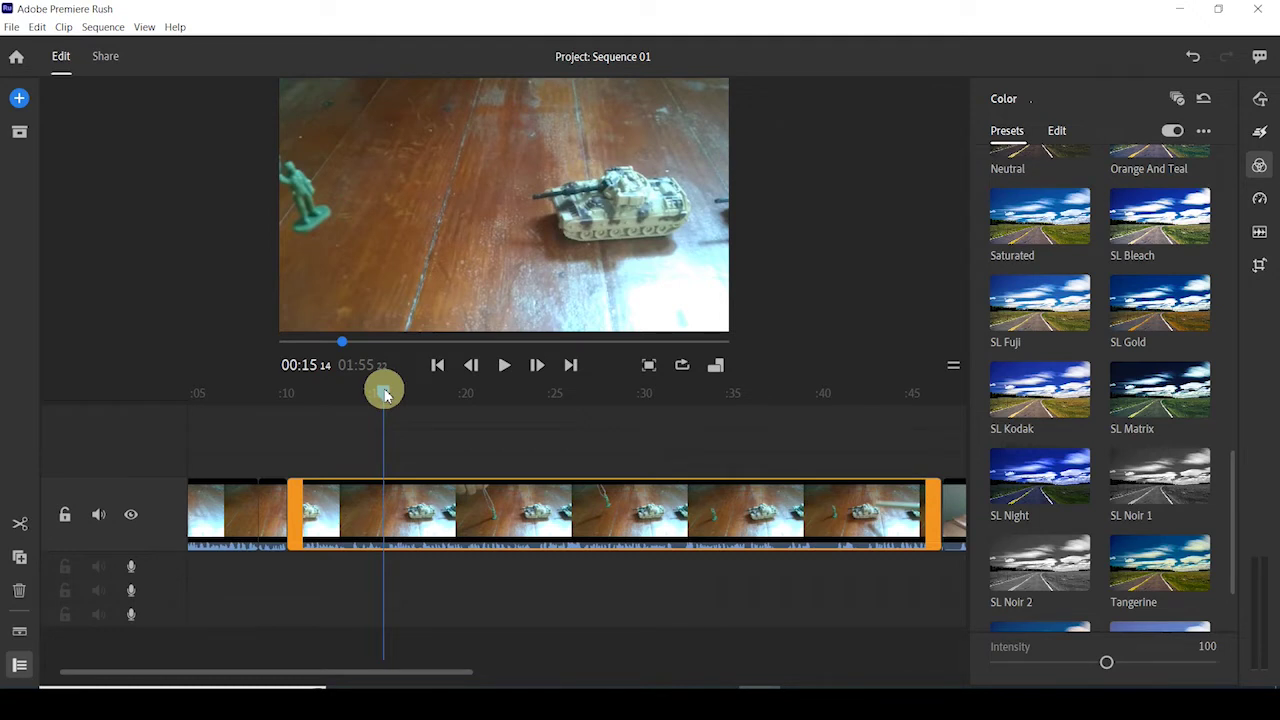
Step: Browse the Titles graphics templates and add the Basic Title 2-Line template at the playhead
click(1263, 100)
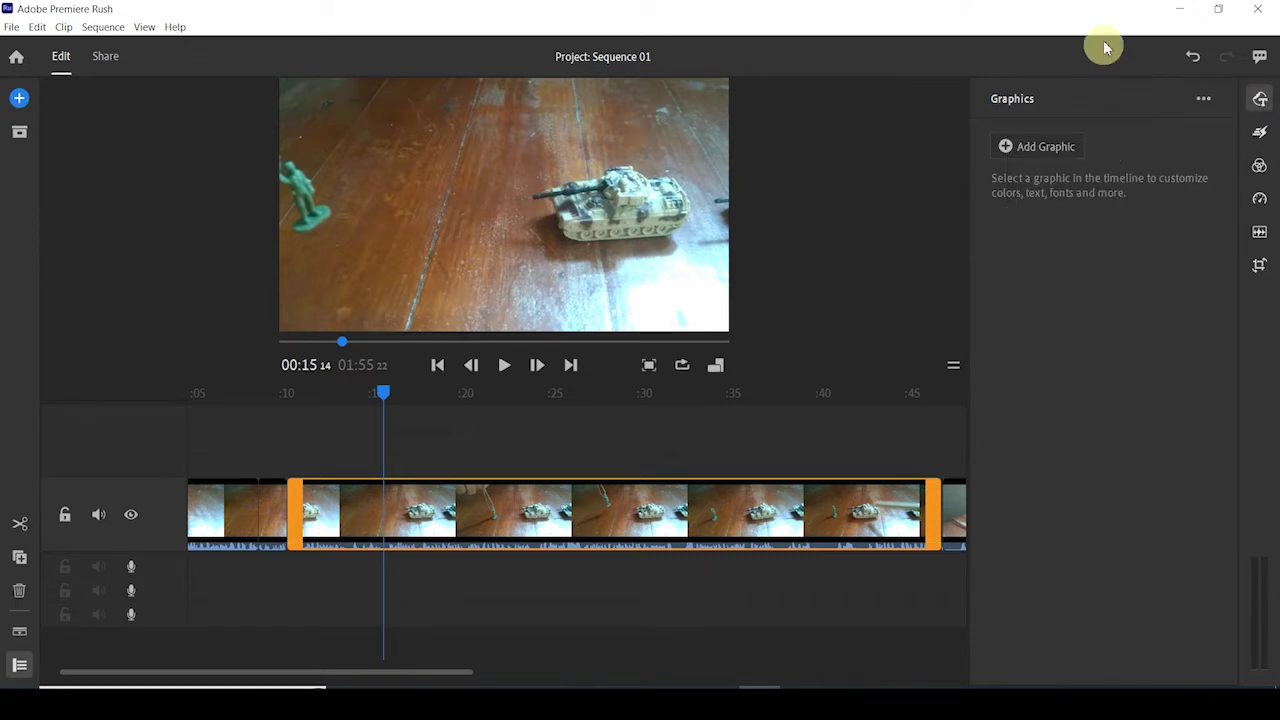
click(1042, 148)
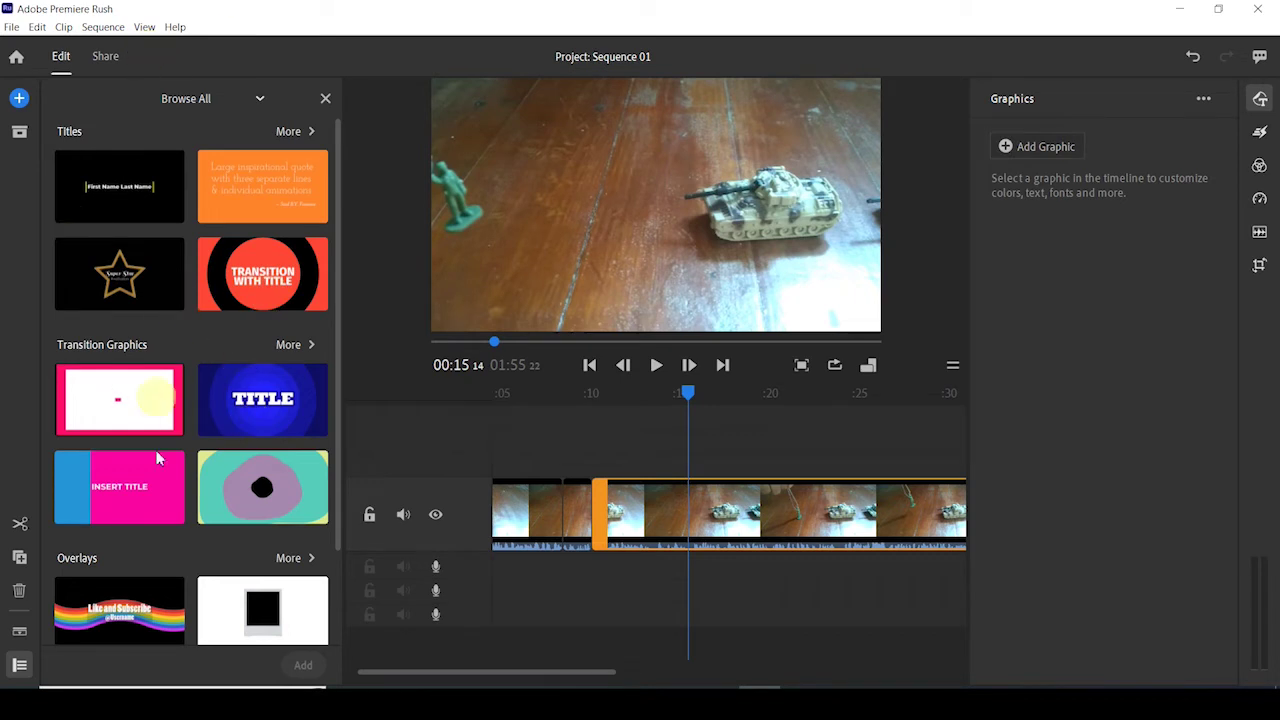
drag(340, 243, 326, 417)
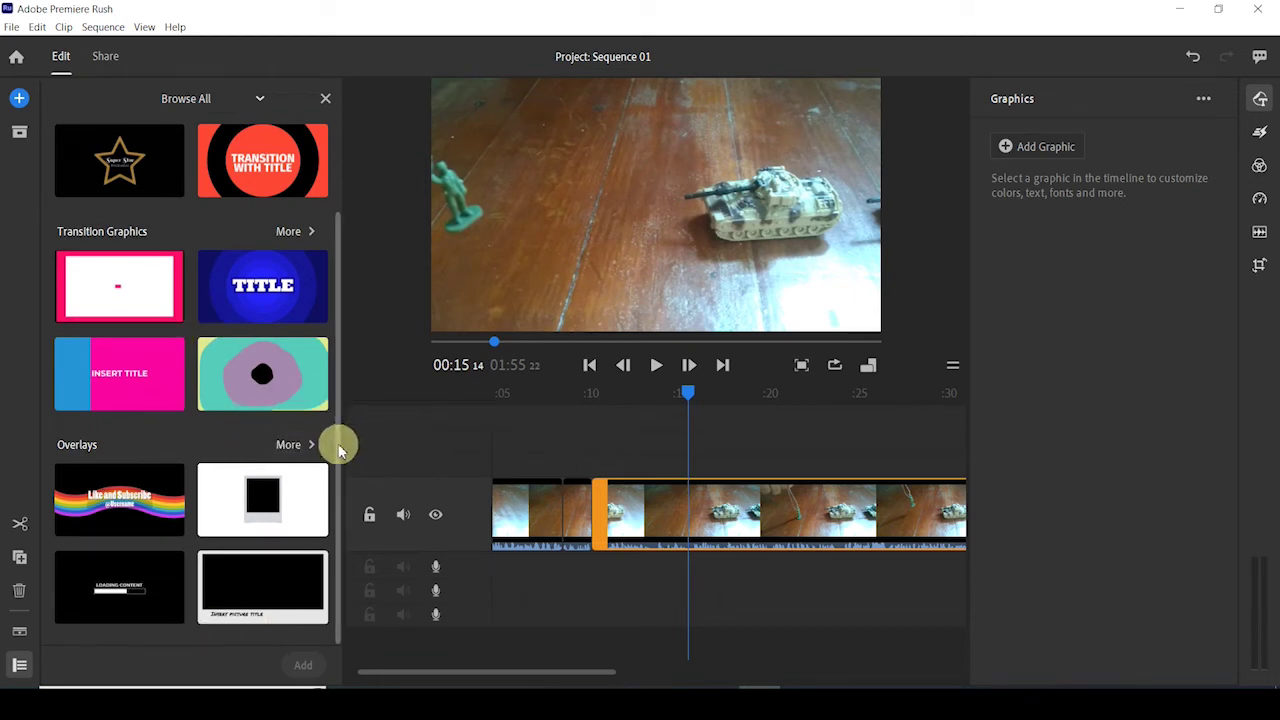
drag(338, 450, 338, 220)
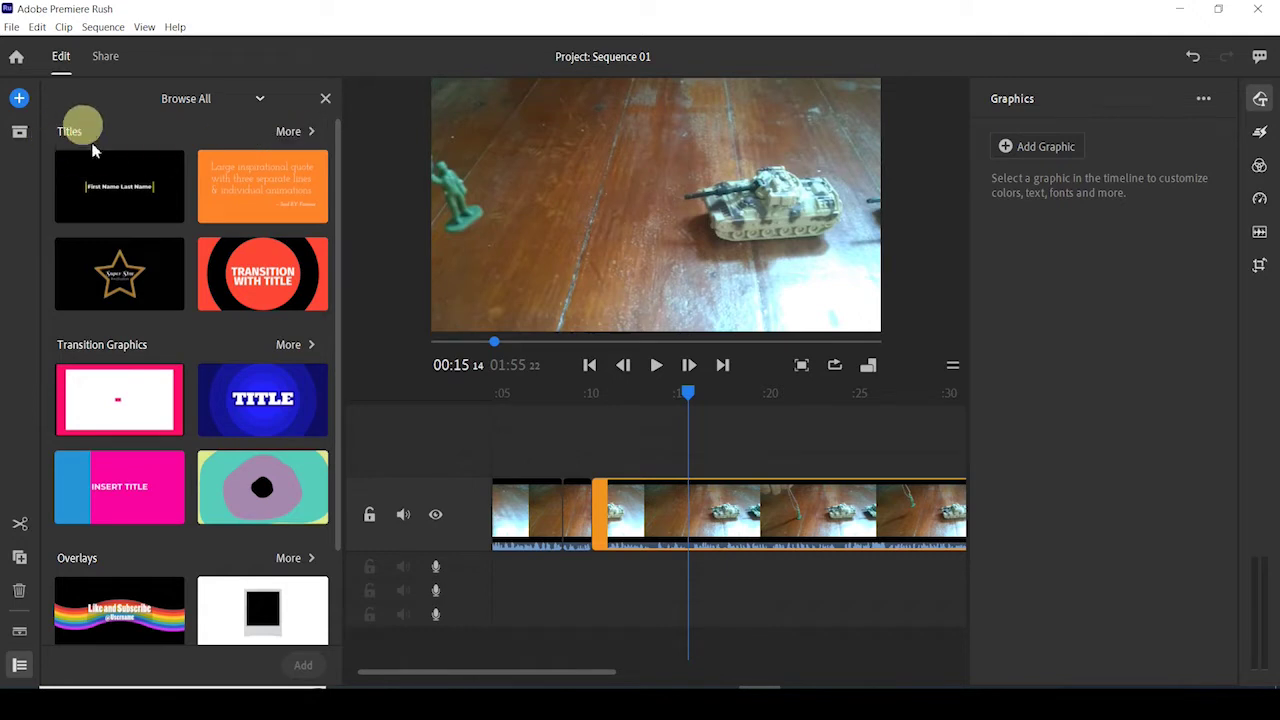
click(297, 134)
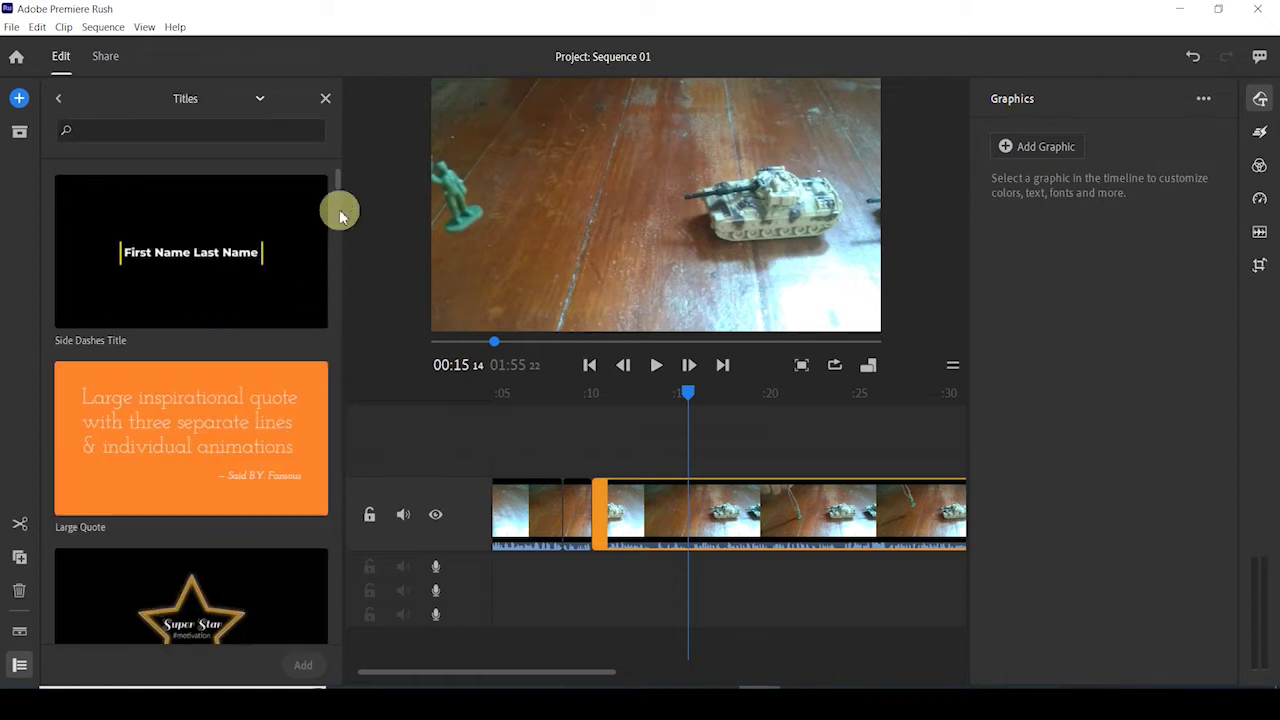
scroll(338, 183, down, 10)
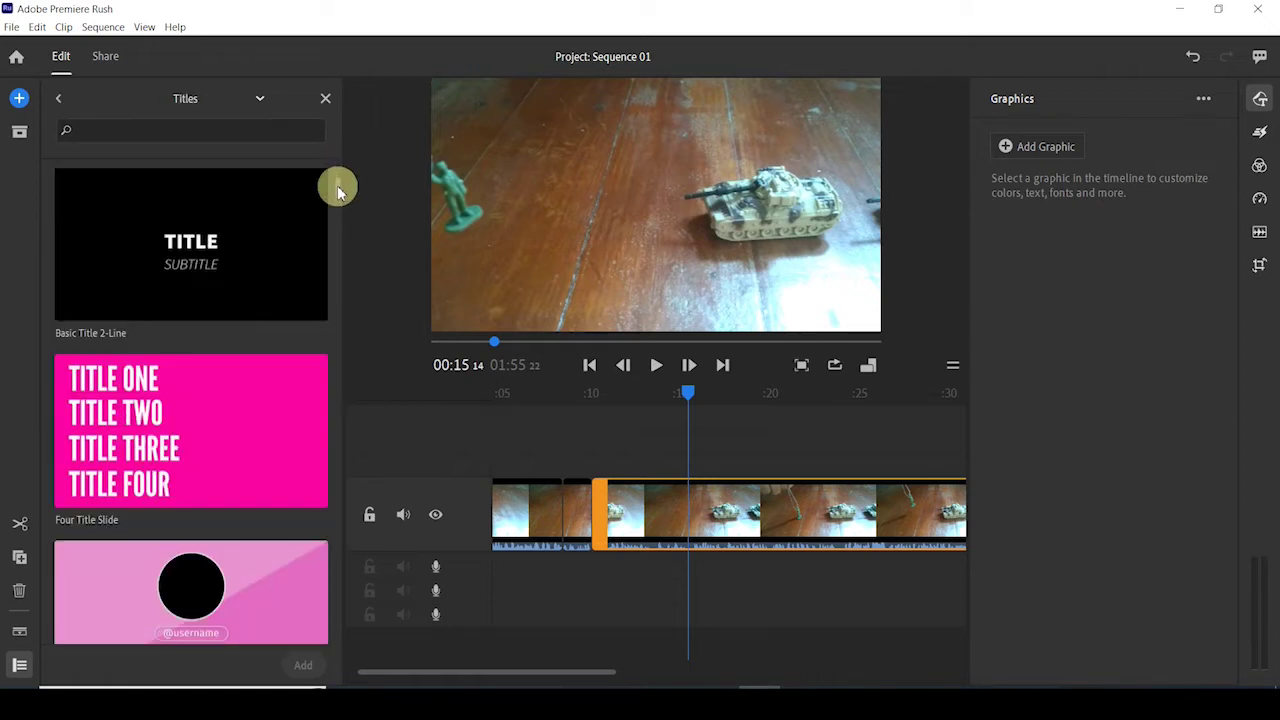
scroll(337, 183, up, 4)
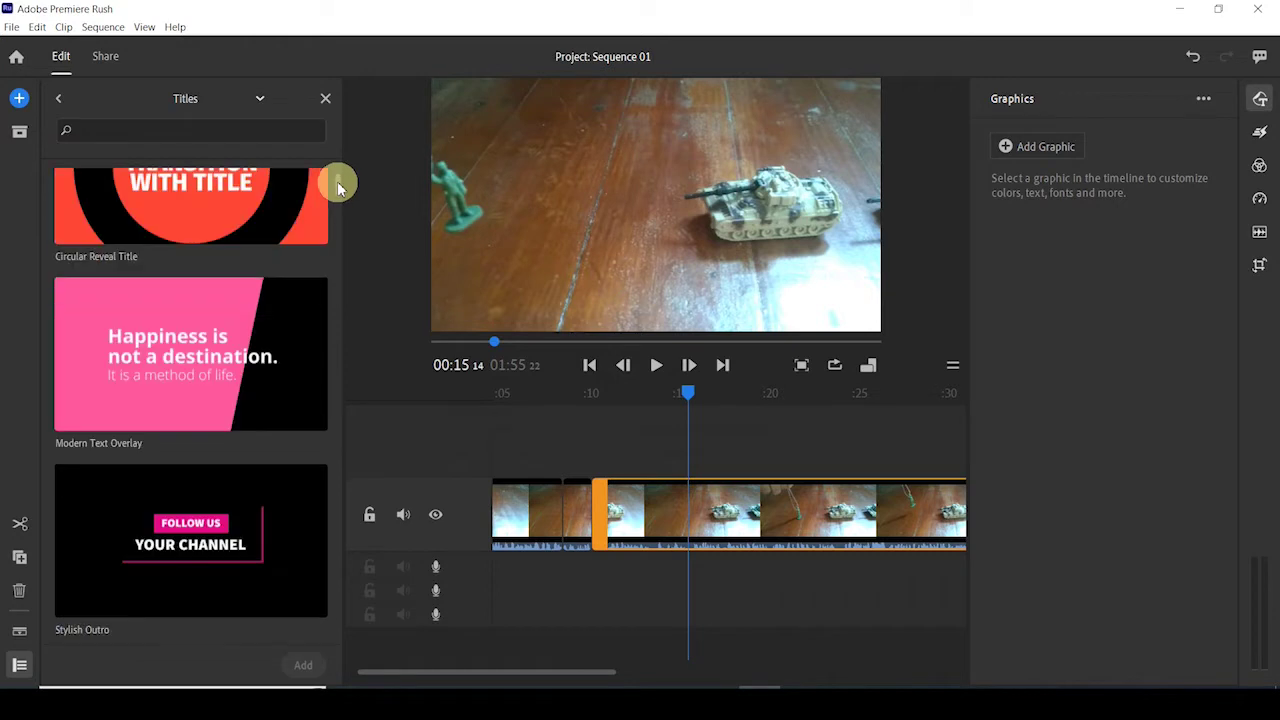
scroll(337, 183, down, 2)
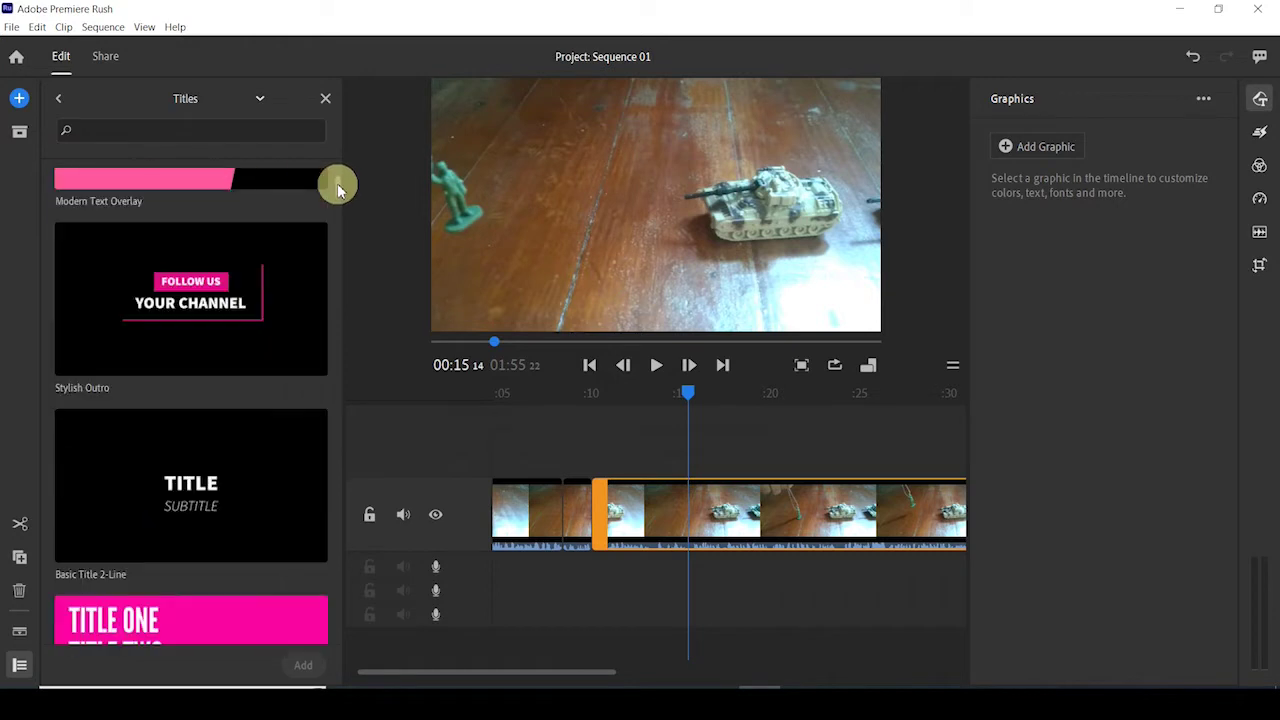
double_click(197, 482)
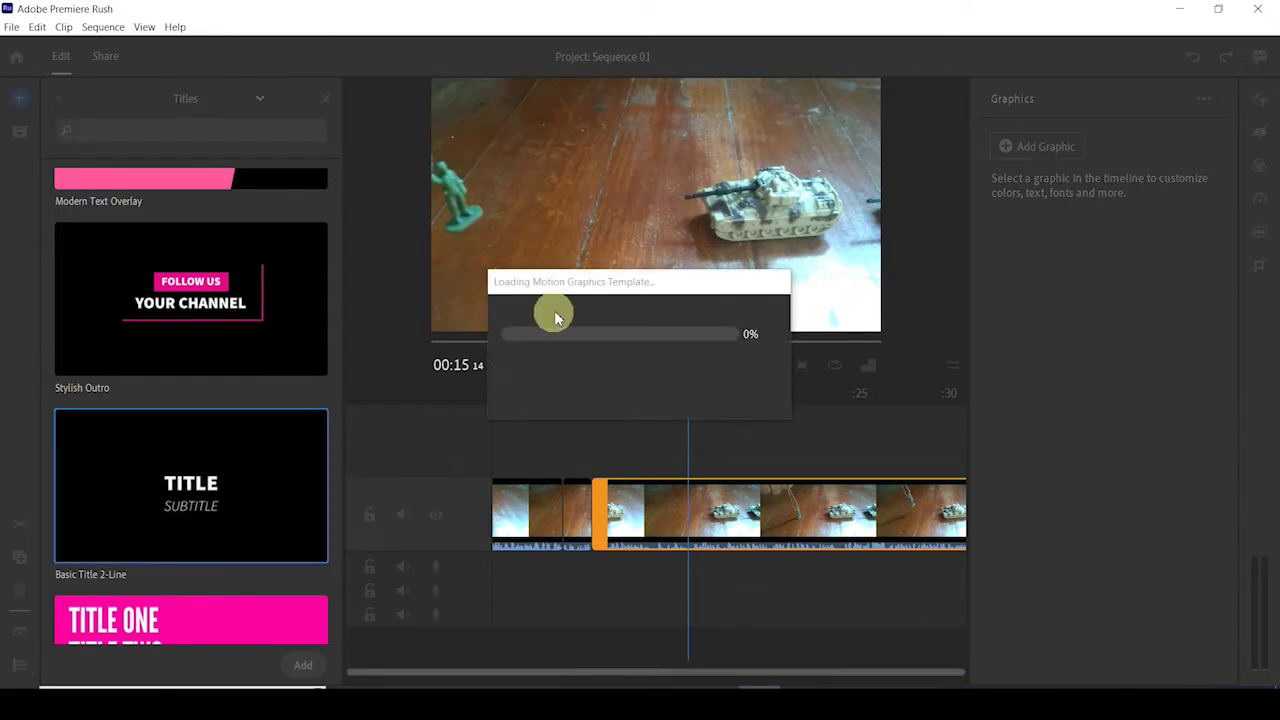
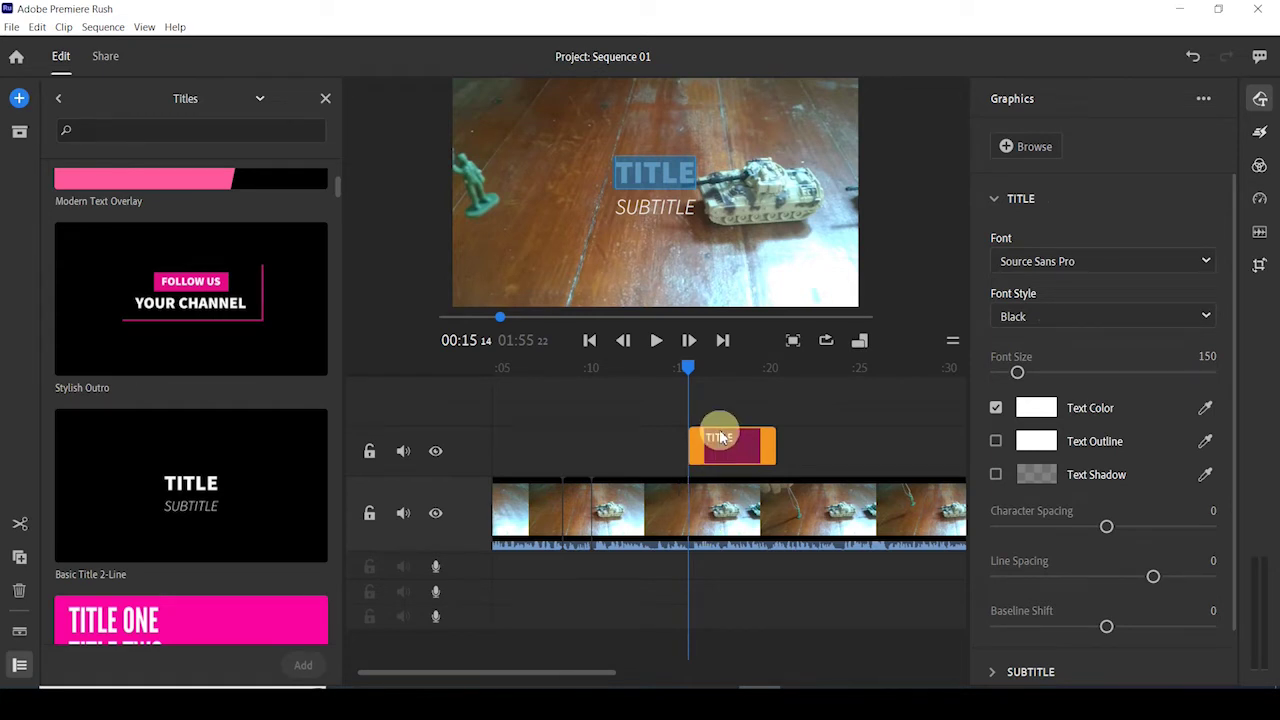
Step: Clear the subtitle line and change the main title text to "Tank Man"
click(668, 218)
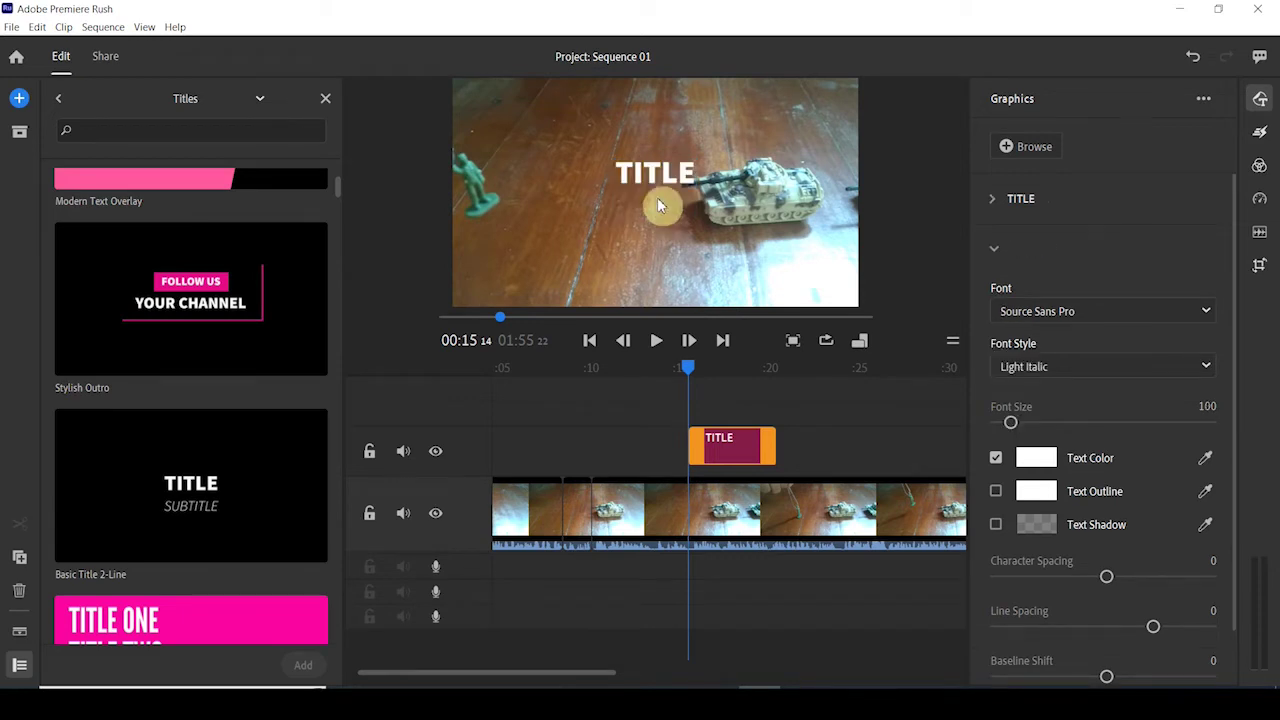
double_click(655, 174)
text(Tank MAn)
key(BackSpace)
key(BackSpace)
text(an)
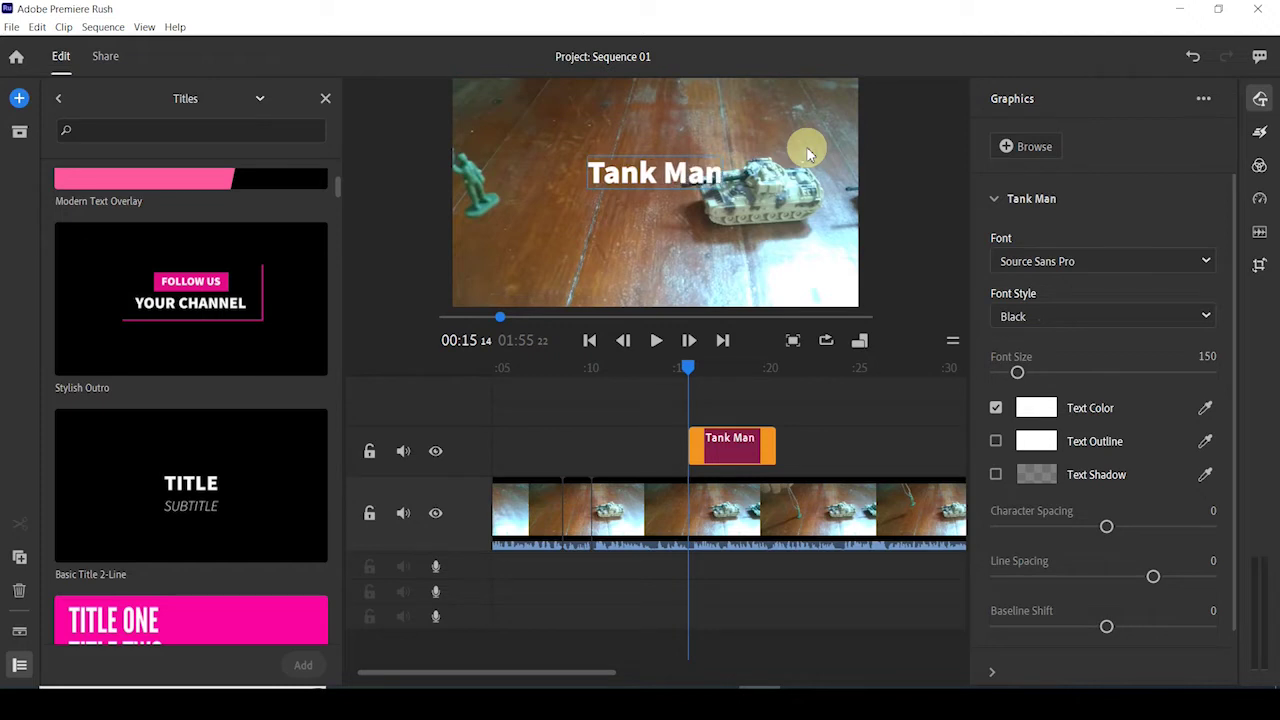
click(671, 205)
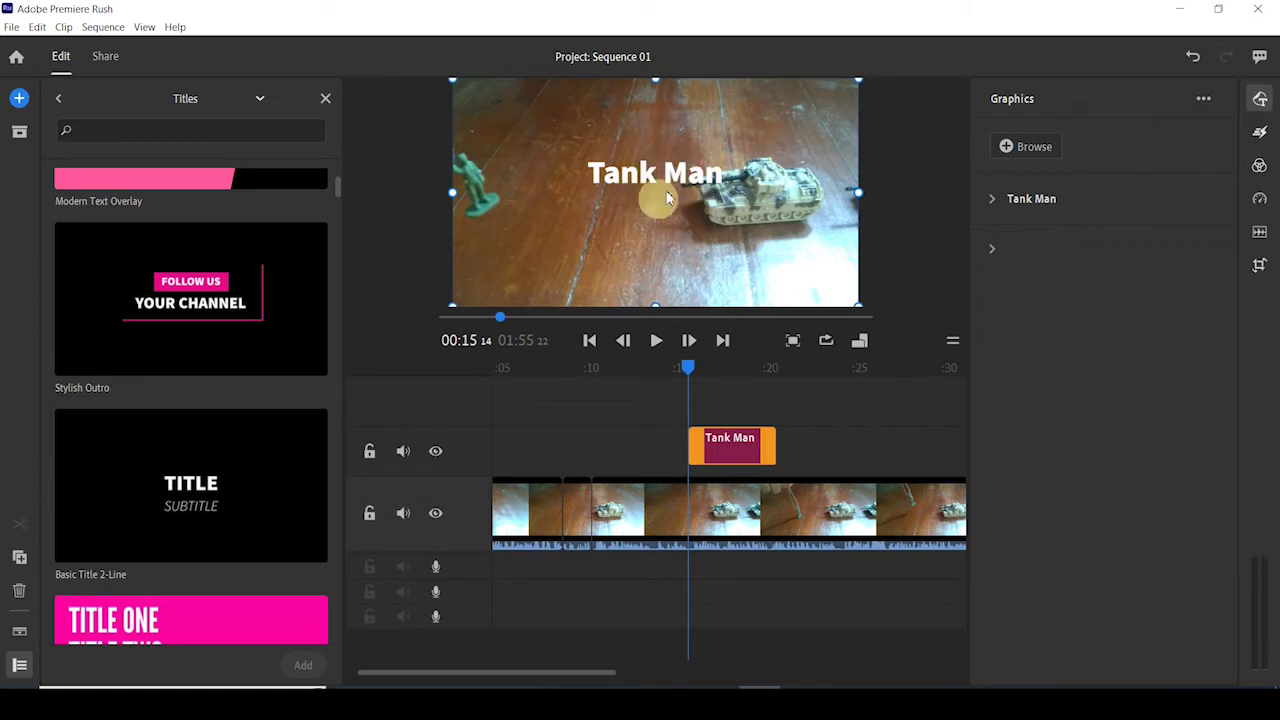
Step: Move the playhead to about 00:17:08 and reposition the Tank Man title to the open area left of the tank
click(720, 446)
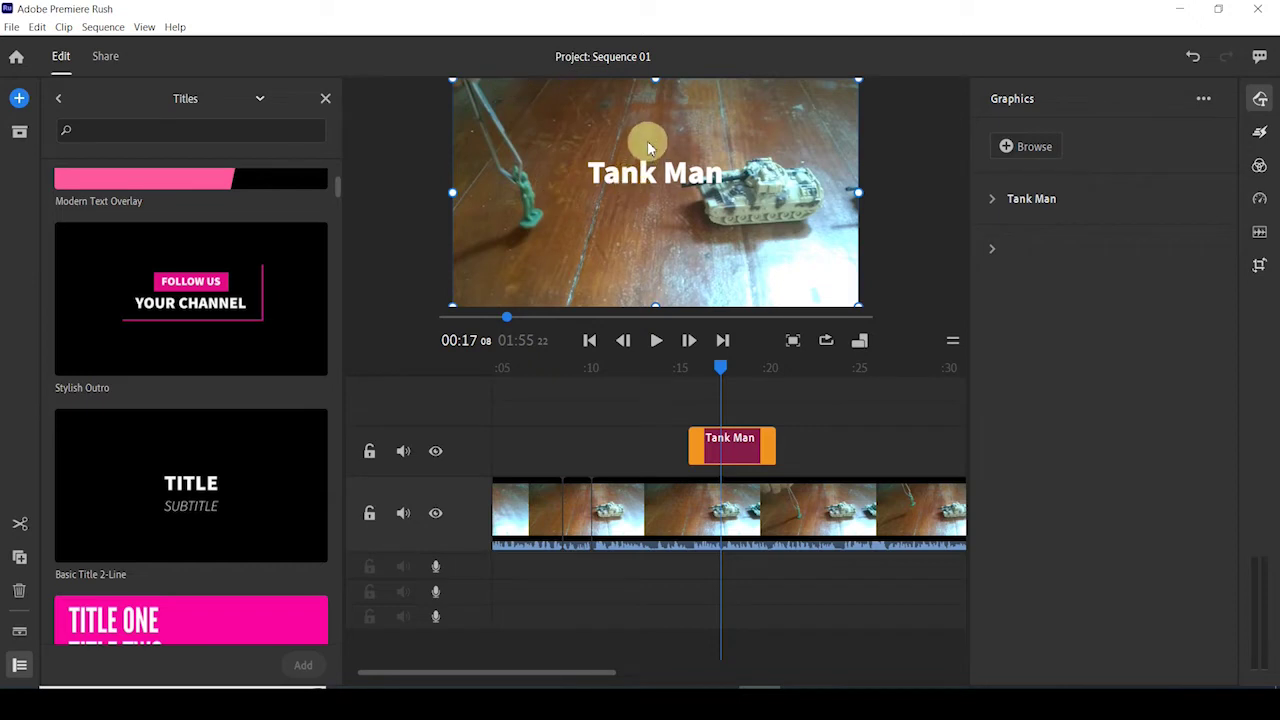
drag(646, 140, 546, 128)
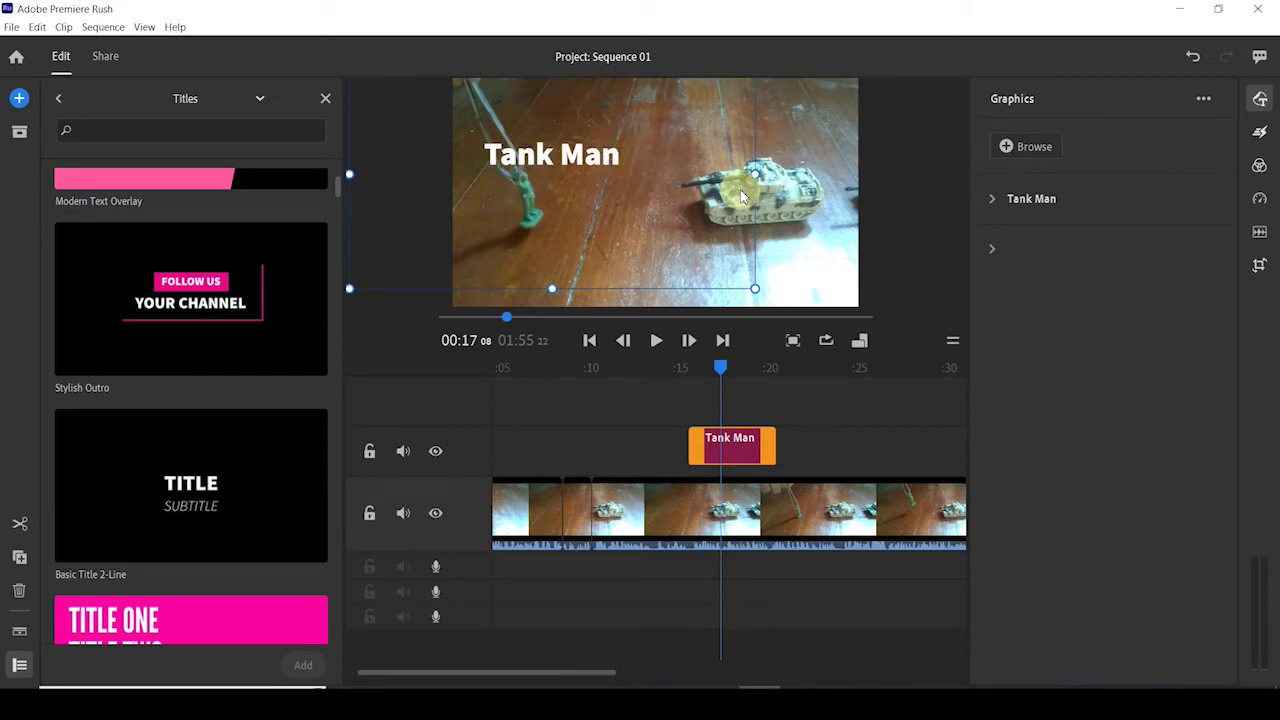
drag(606, 157, 642, 157)
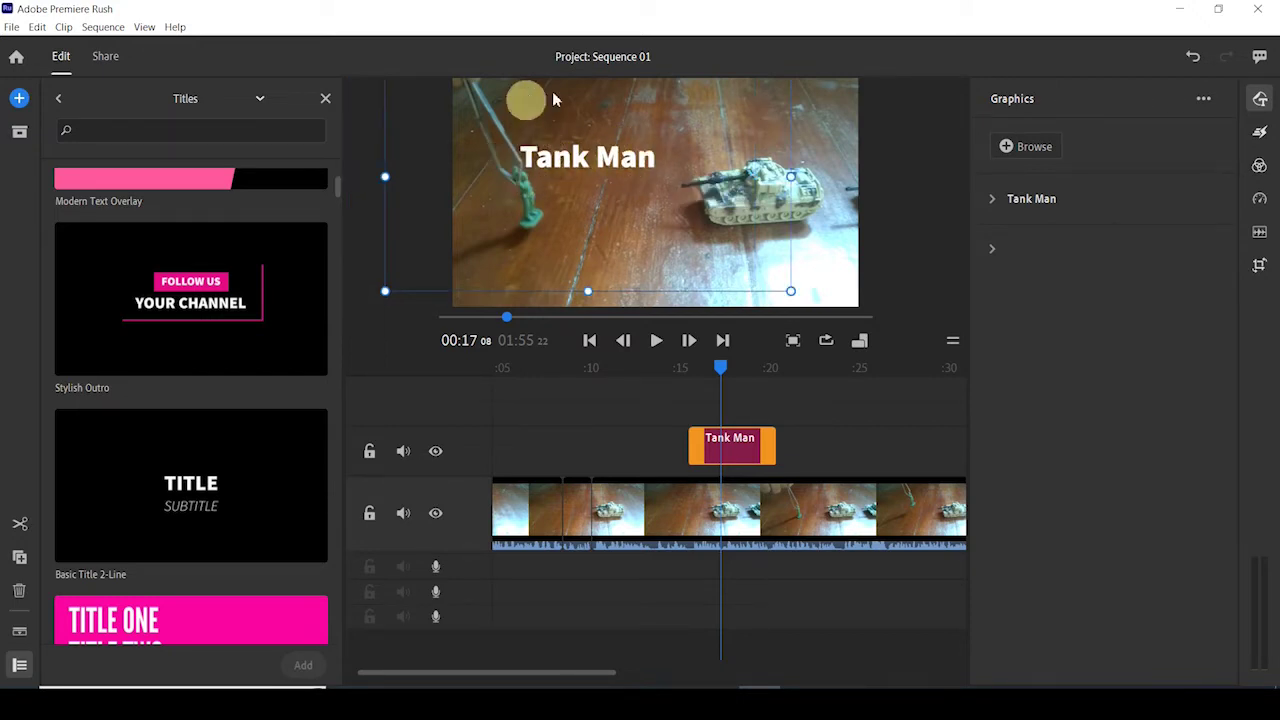
Step: Examine the text settings of the Tank Man title and its list of available fonts
click(995, 200)
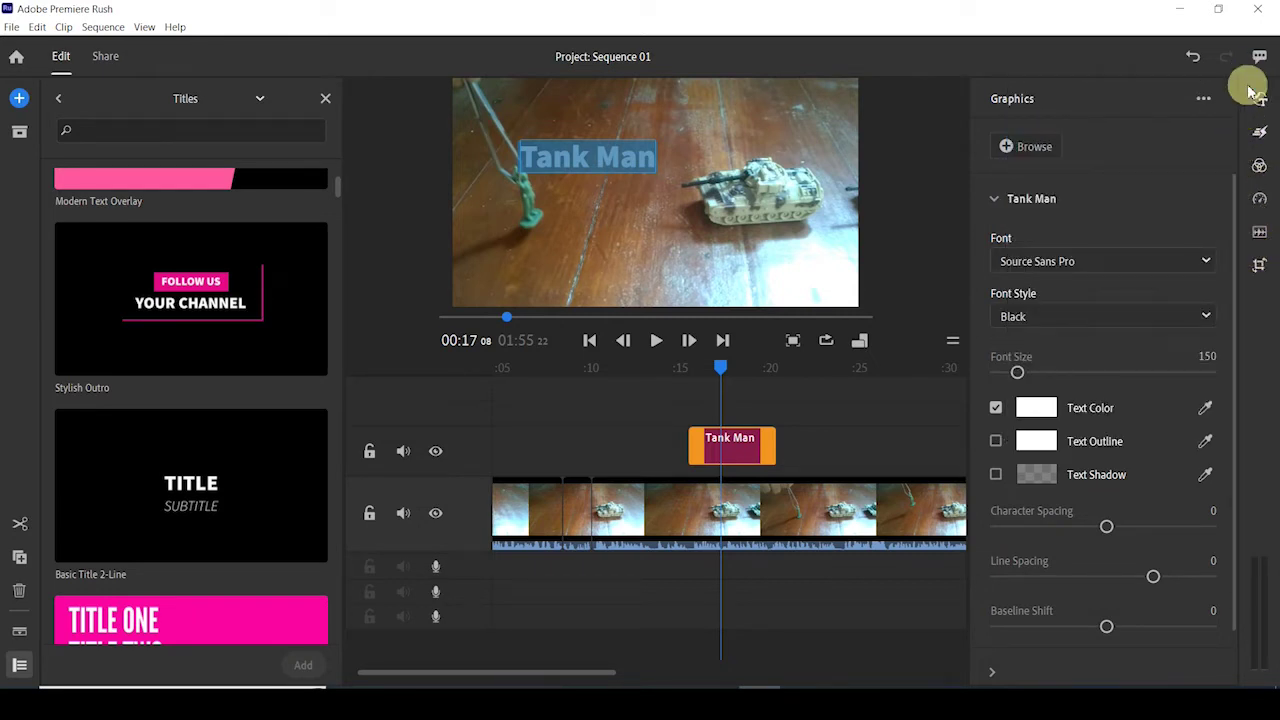
click(996, 202)
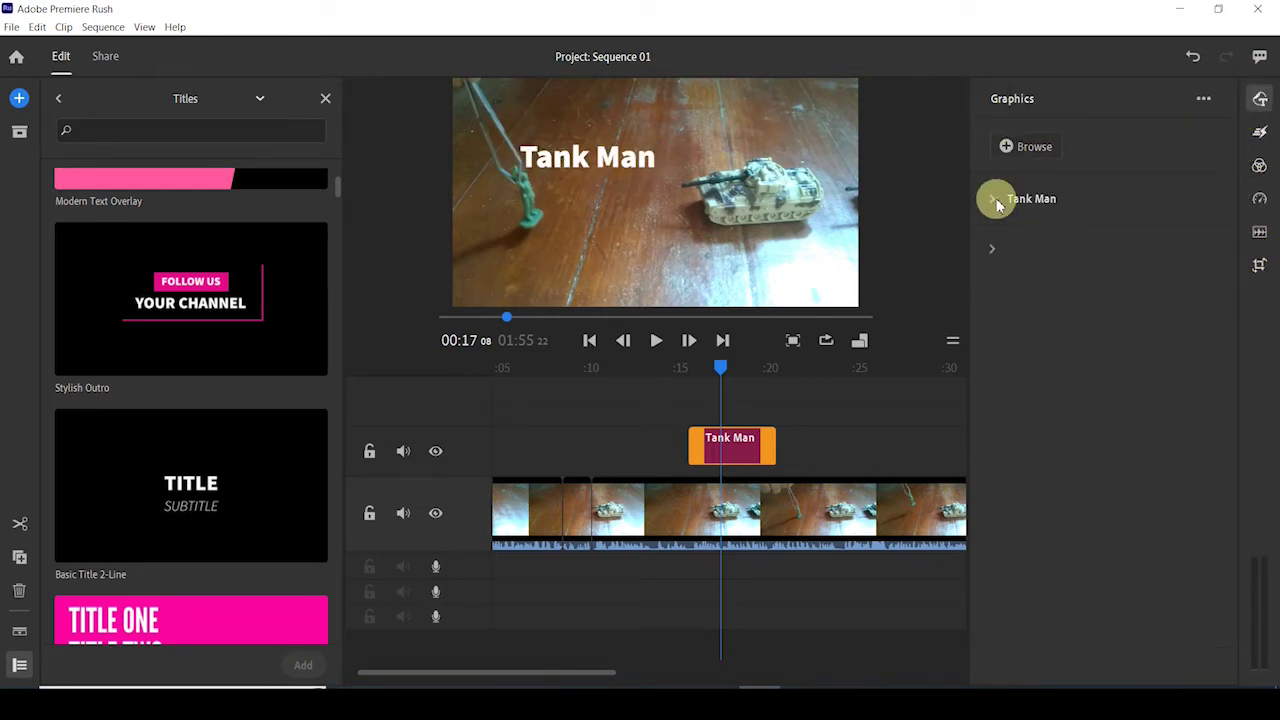
click(996, 202)
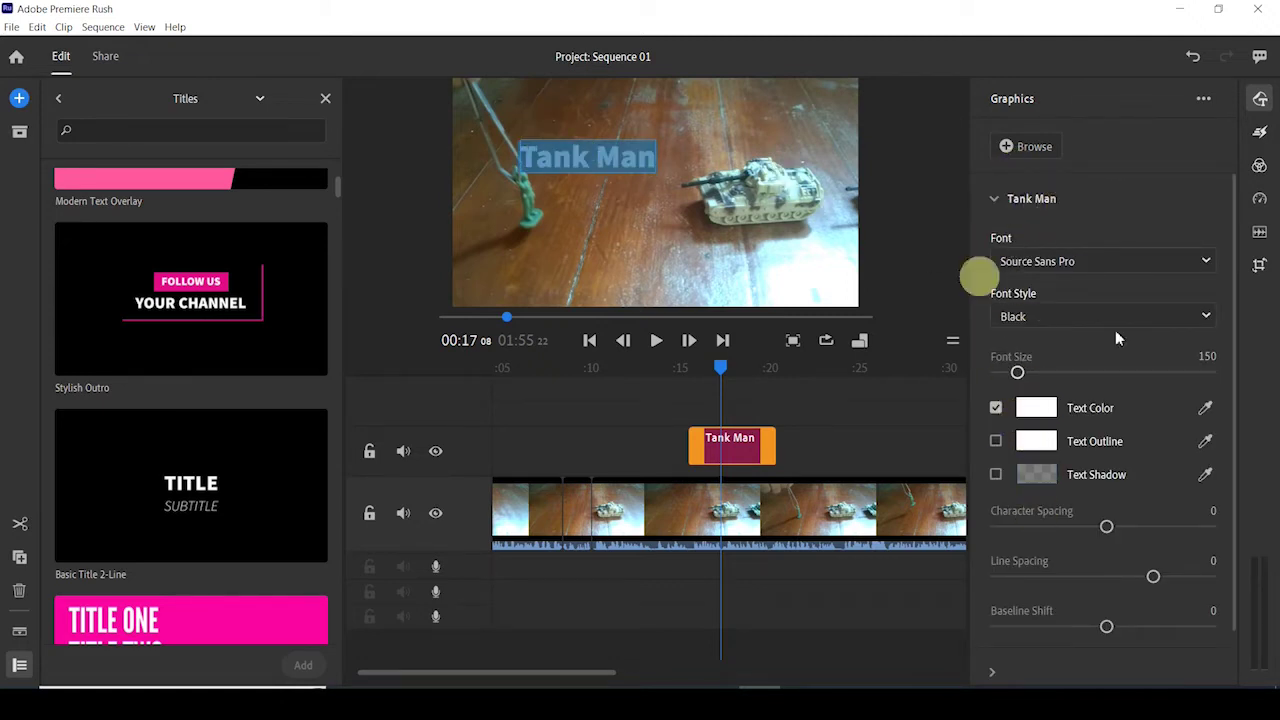
click(1157, 253)
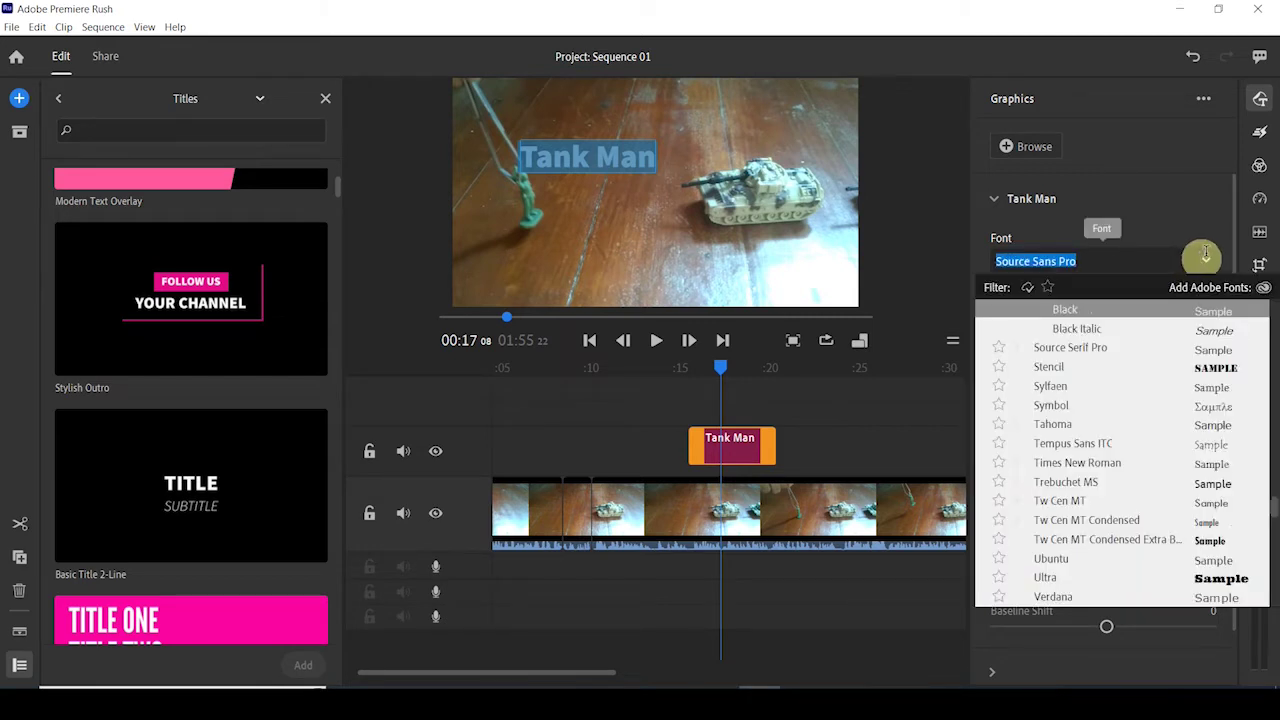
click(1203, 259)
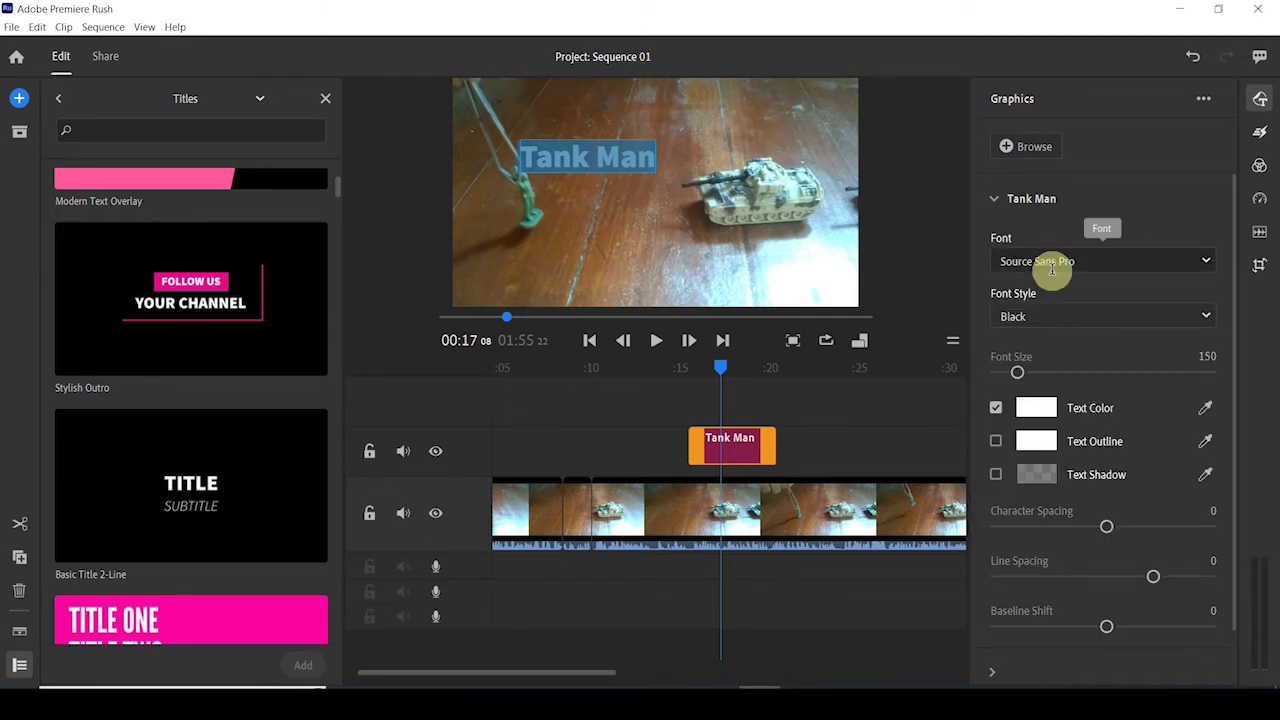
Step: Try enlarging the Tank Man title's font size to 328, and return it to 150
scroll(1060, 300, down, 1)
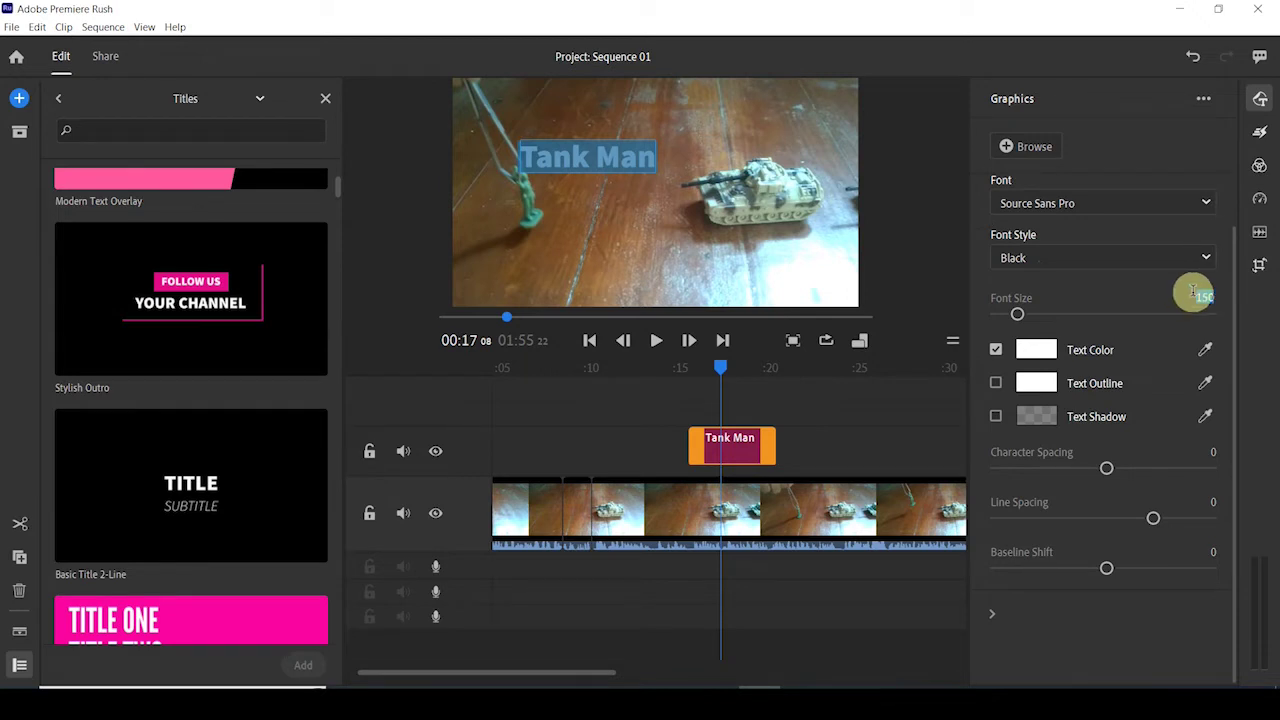
key(Return)
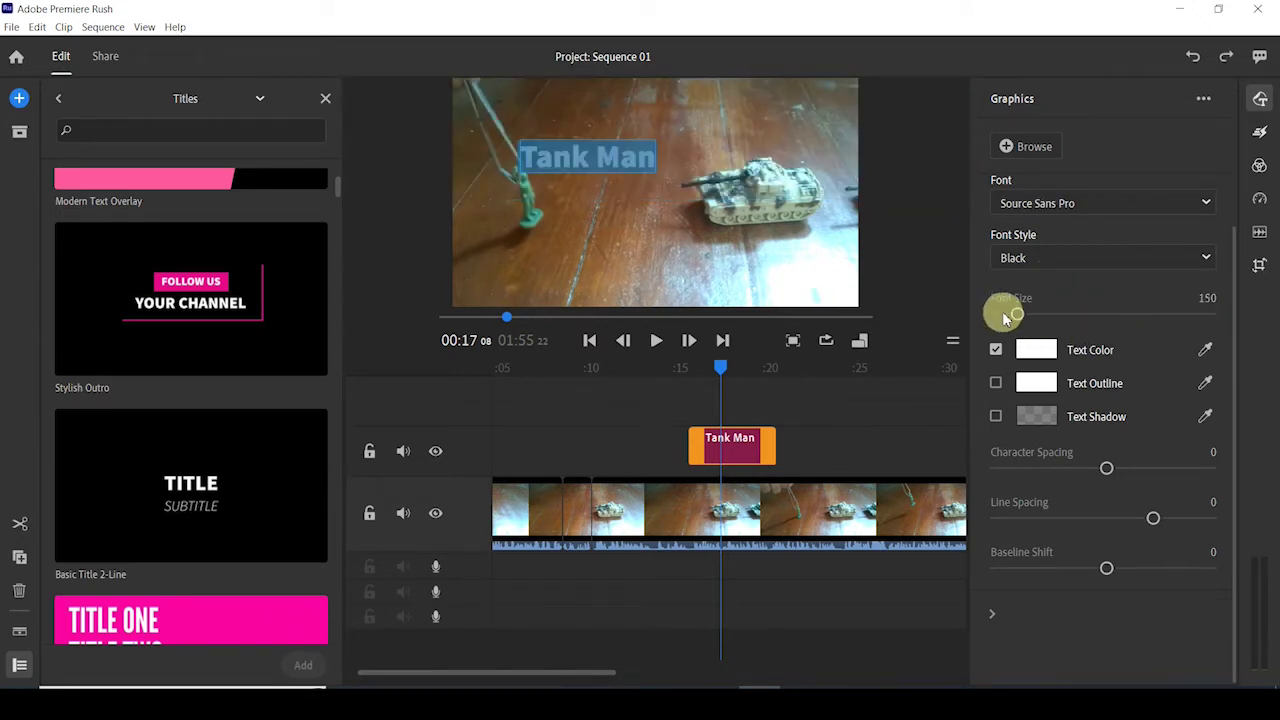
drag(1006, 318, 1005, 317)
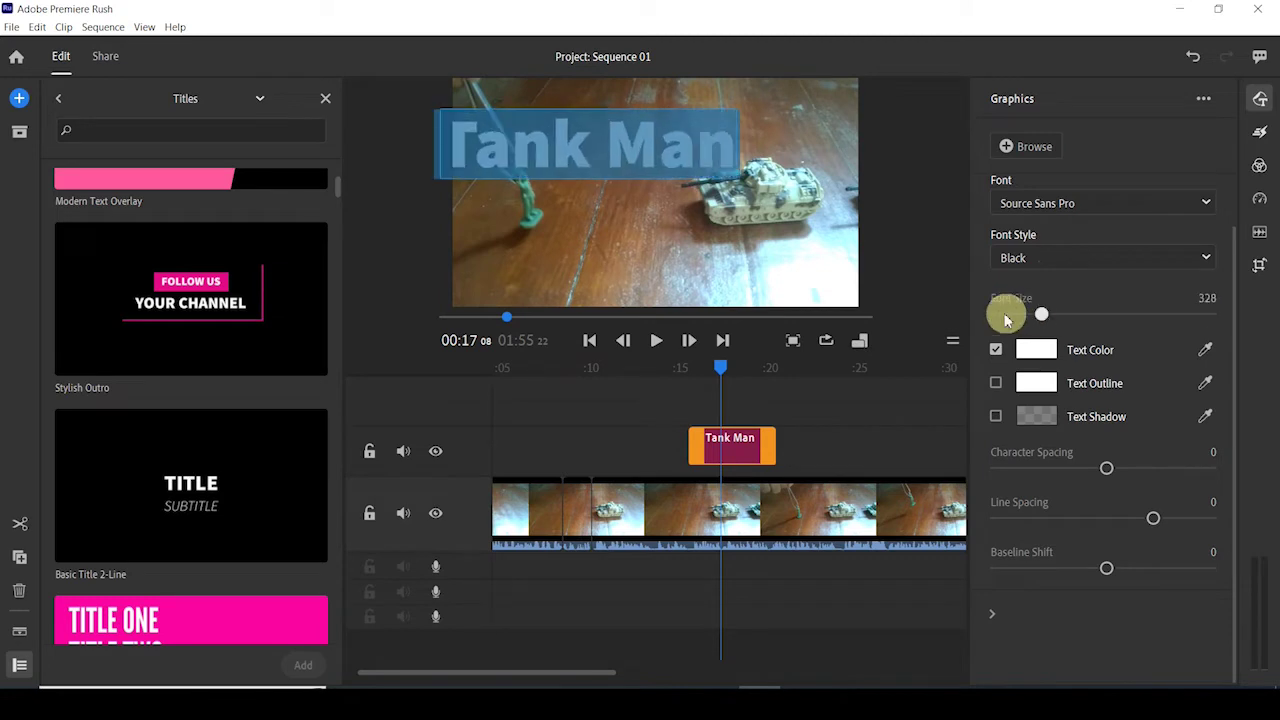
click(1210, 297)
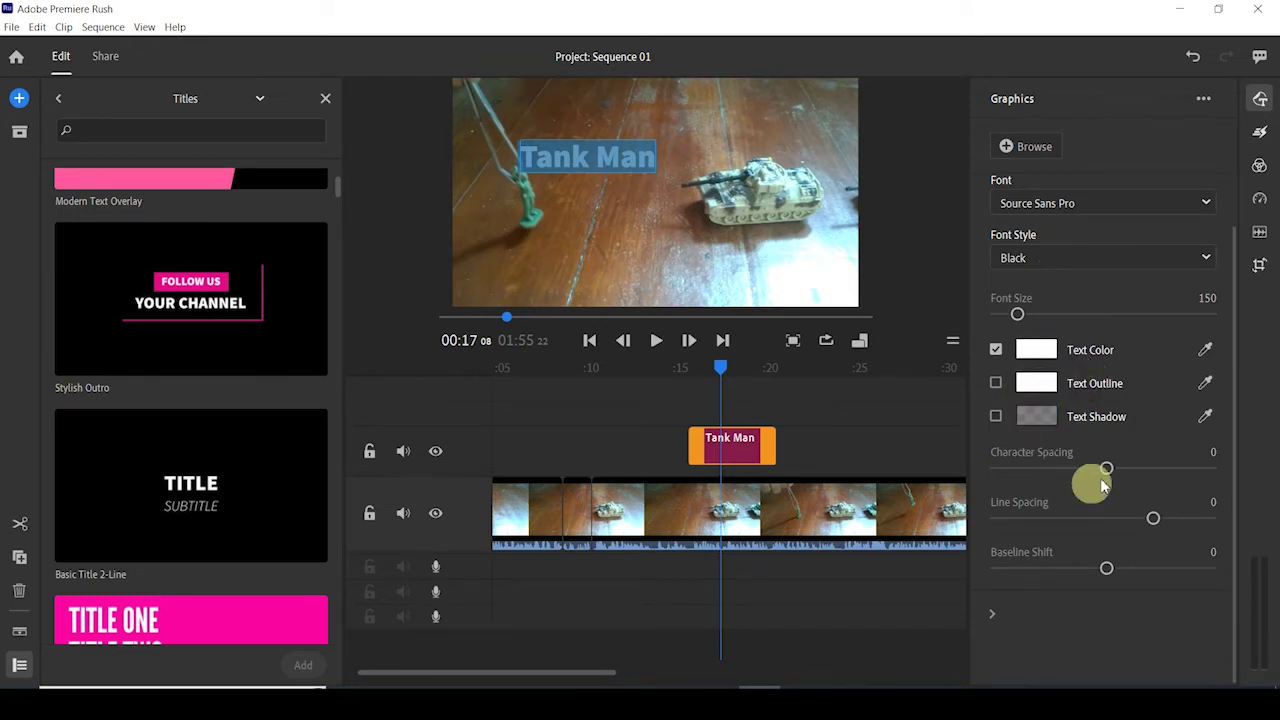
Step: Give the Tank Man title a black text outline with an outline size of 30
click(995, 384)
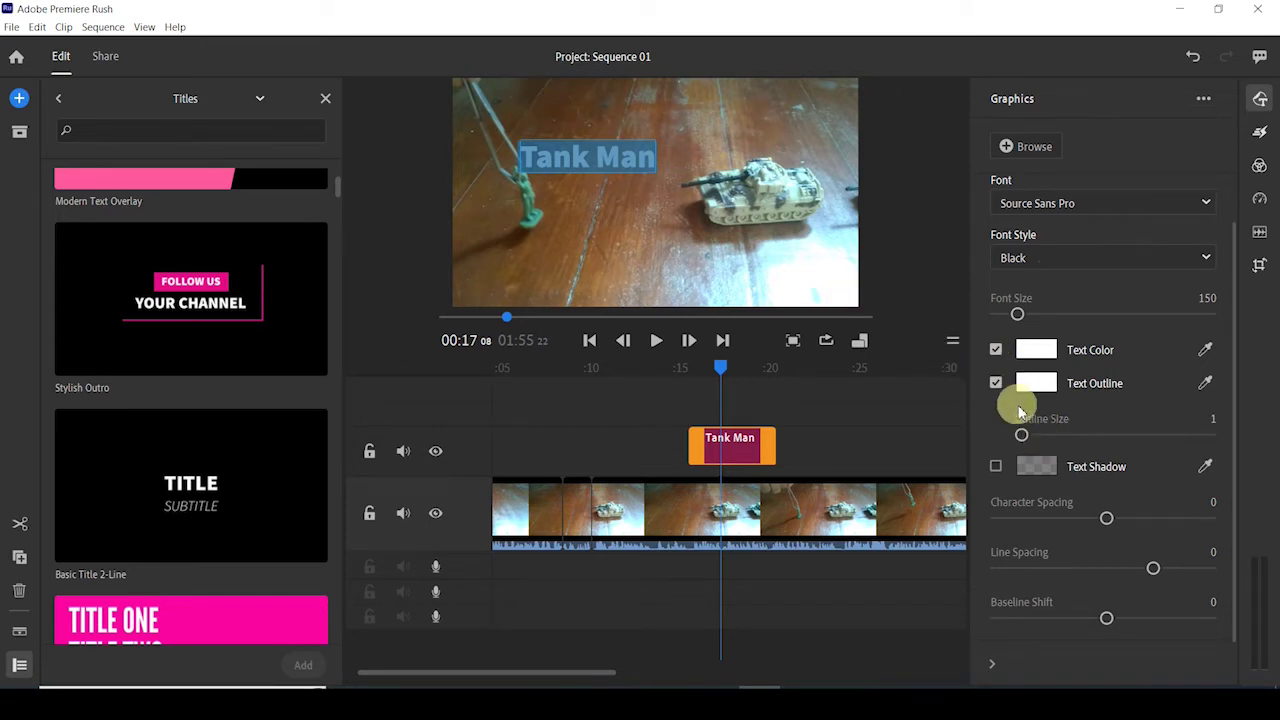
drag(1025, 438, 1076, 435)
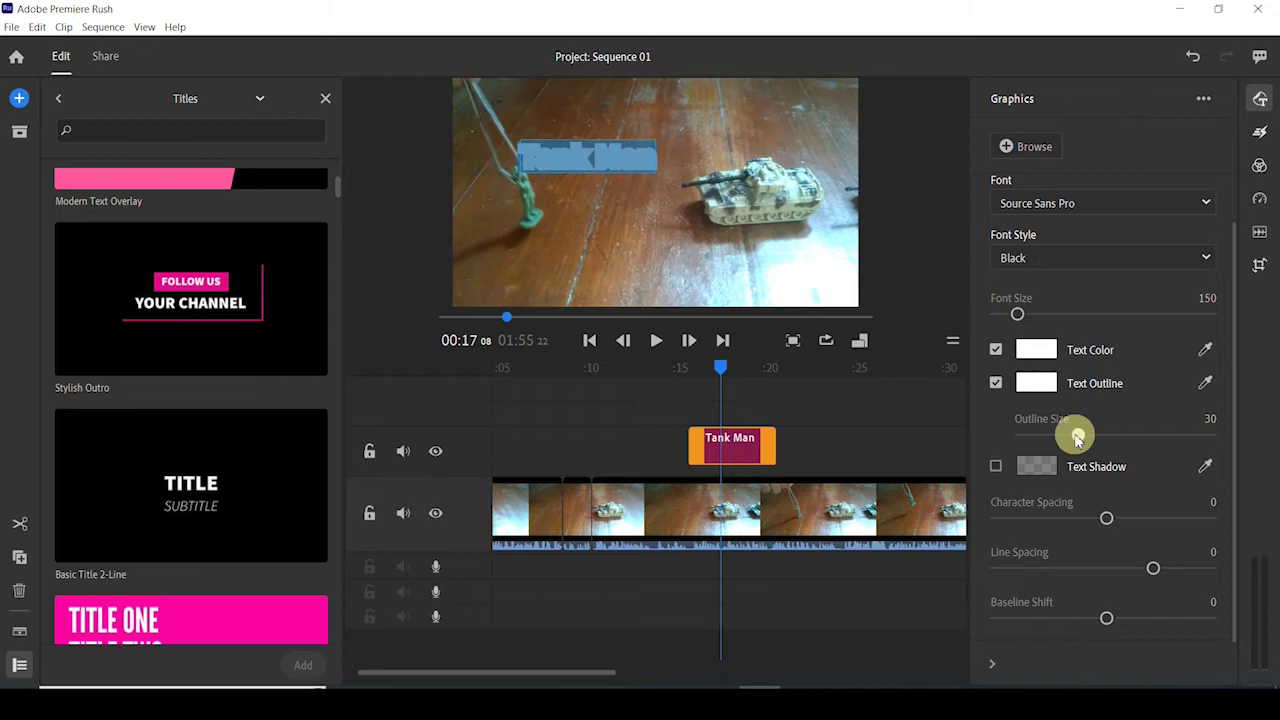
click(1033, 382)
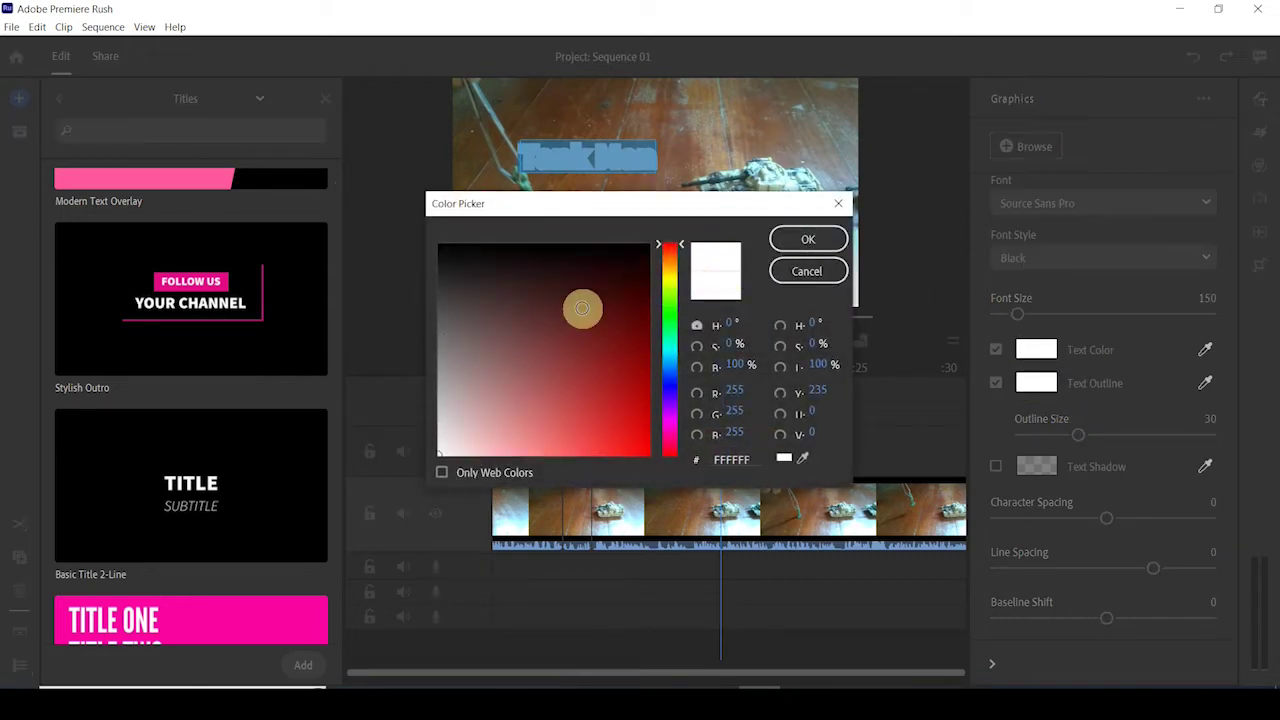
click(626, 259)
click(806, 239)
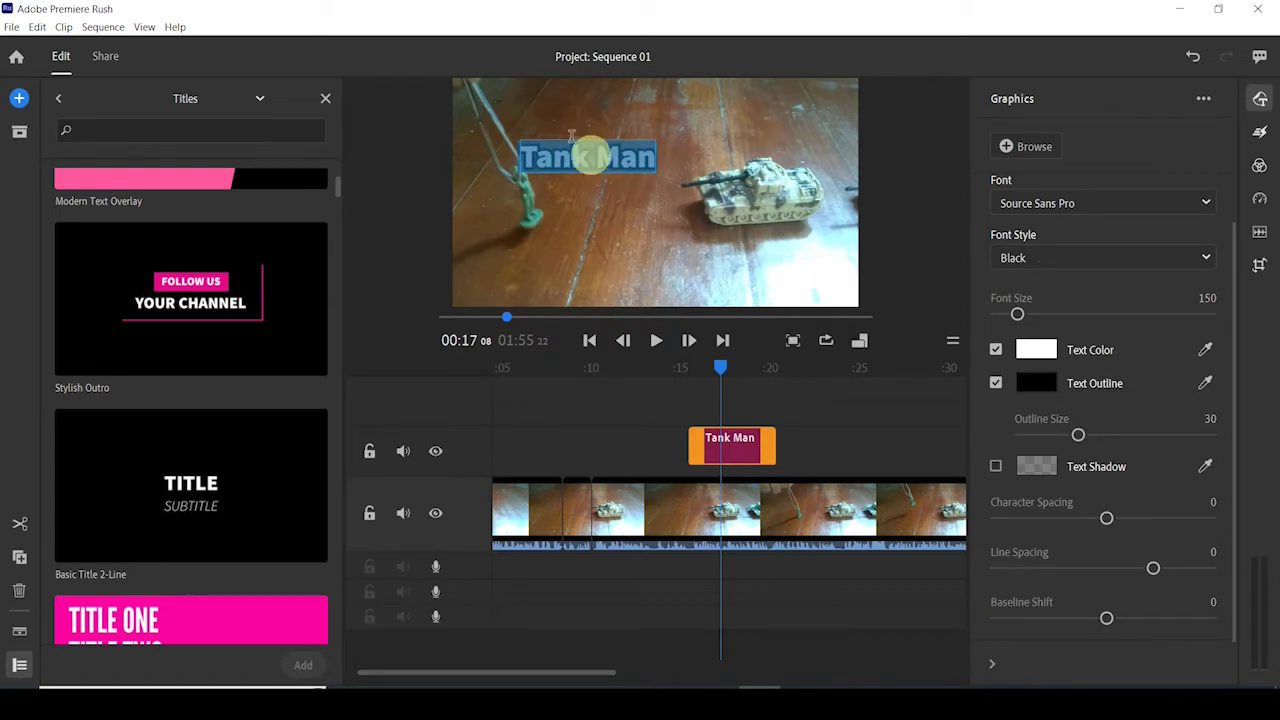
click(598, 197)
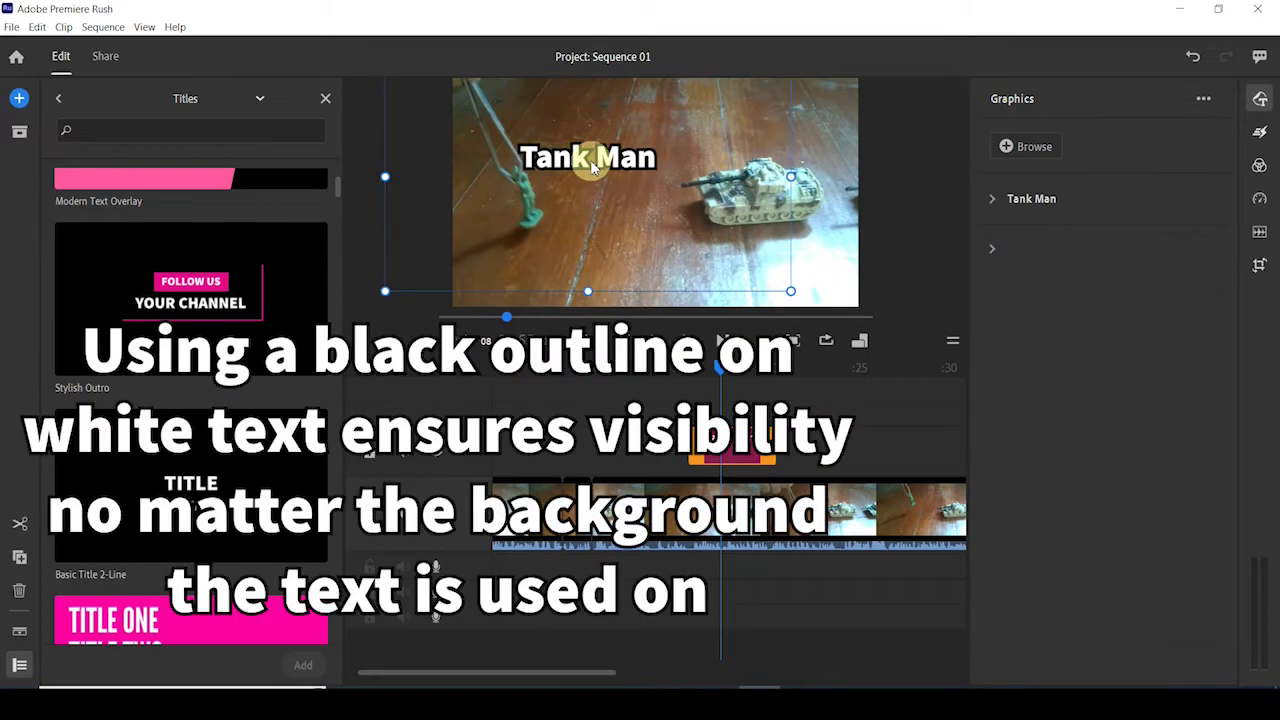
Step: Turn off the text outline of the Tank Man title
click(991, 202)
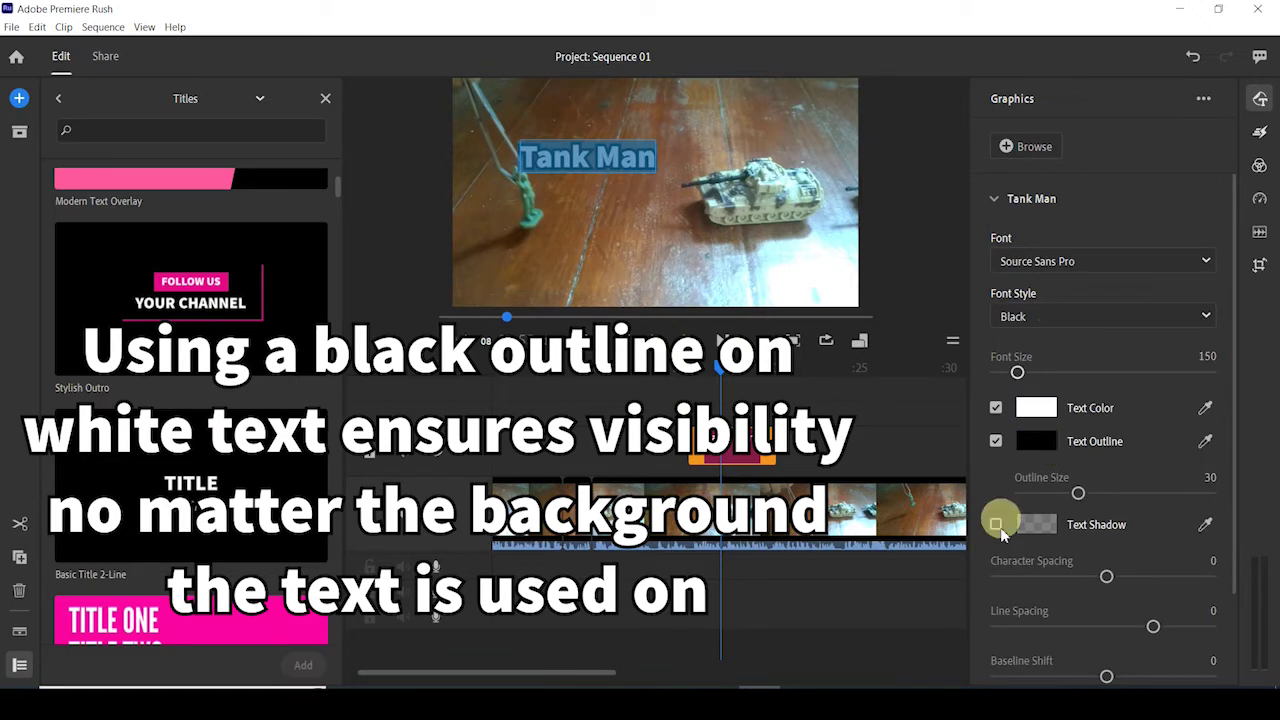
click(997, 441)
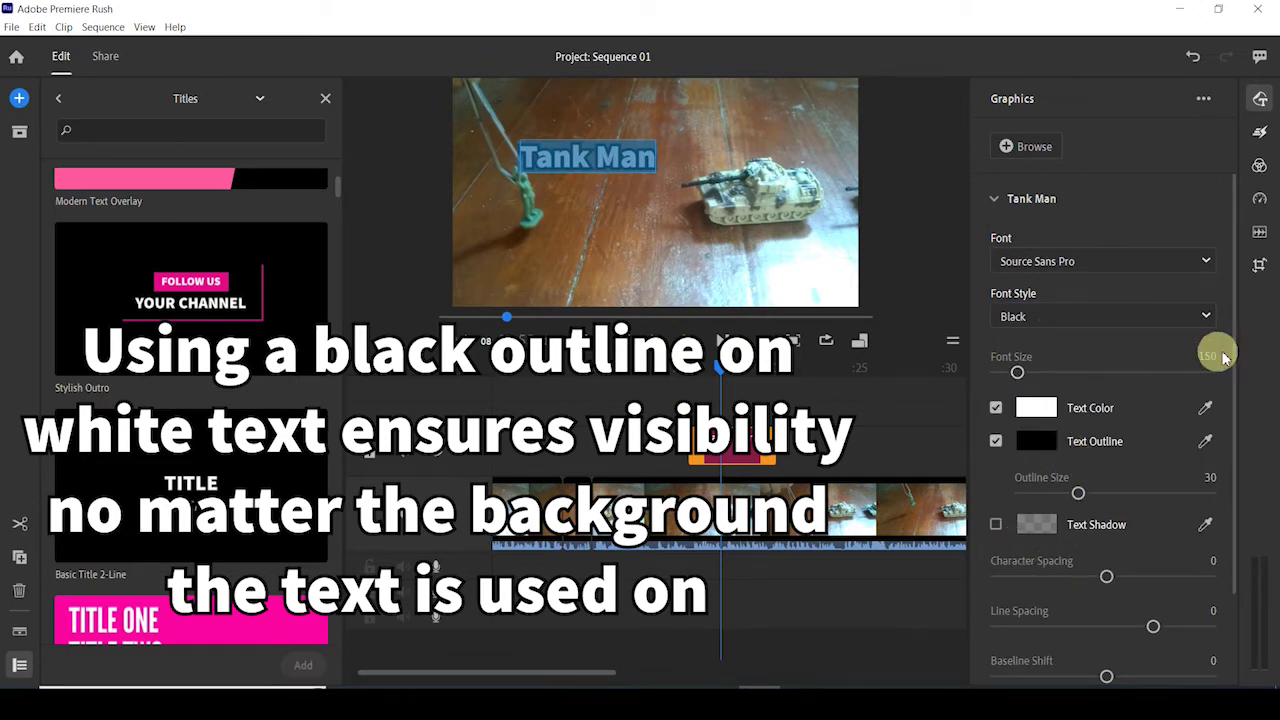
scroll(1234, 365, down, 2)
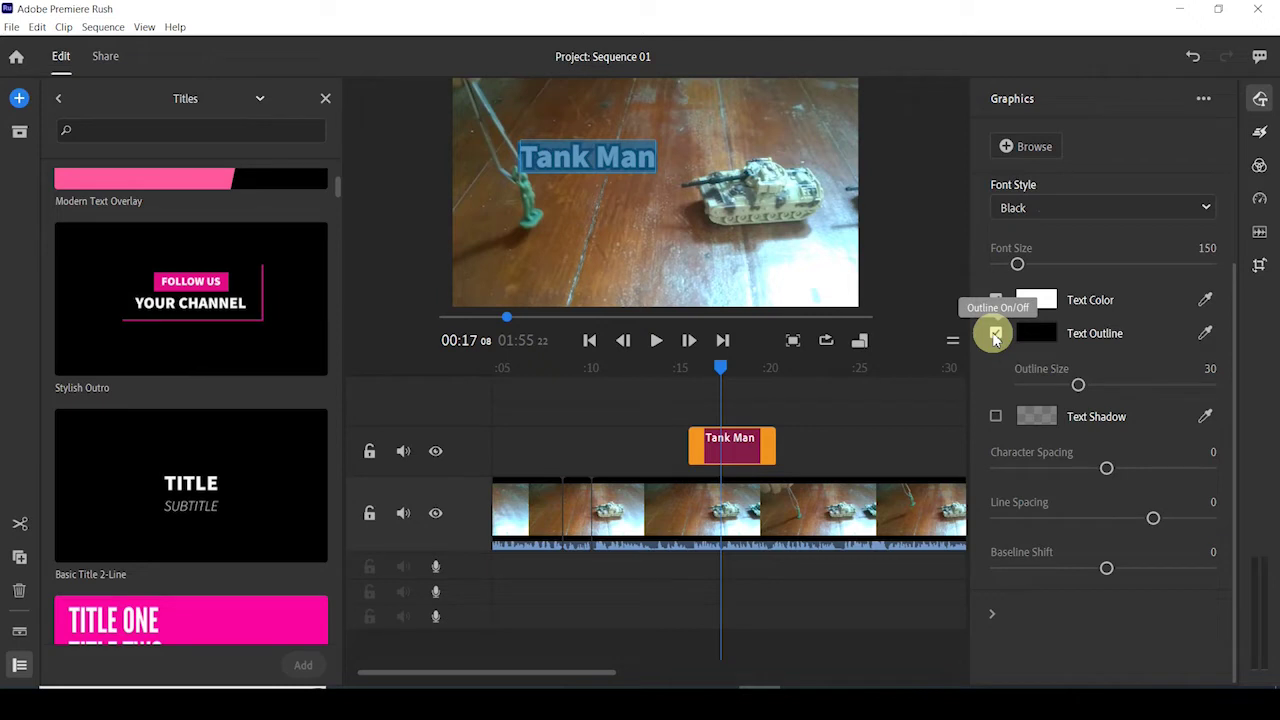
click(995, 334)
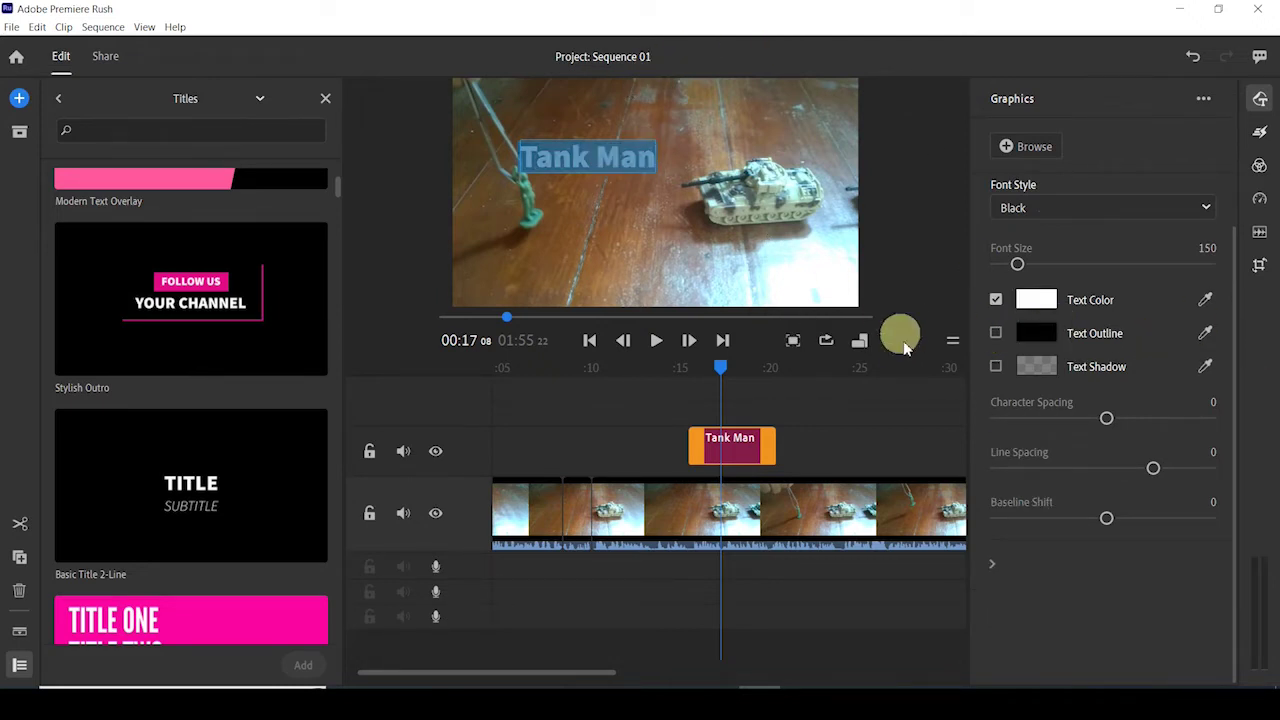
click(740, 198)
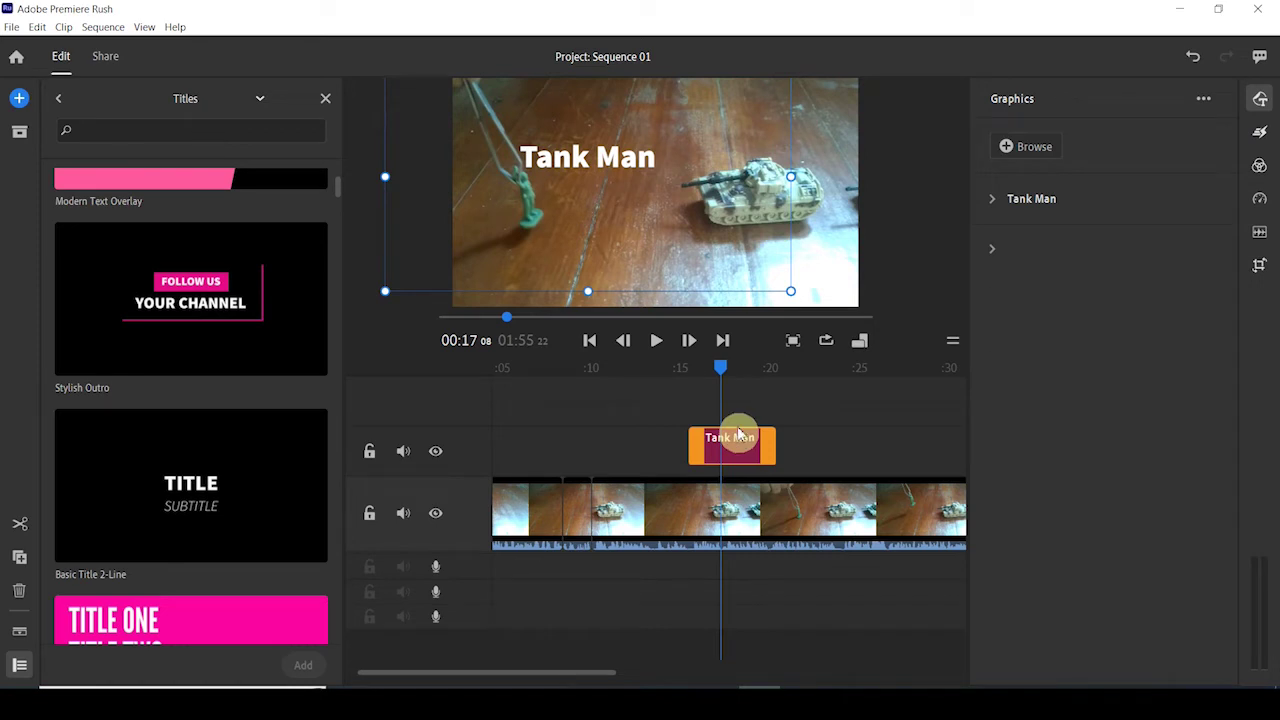
Step: Play the sequence from just before the Tank Man title to check when it appears over the tank clip
drag(725, 375, 681, 368)
click(655, 341)
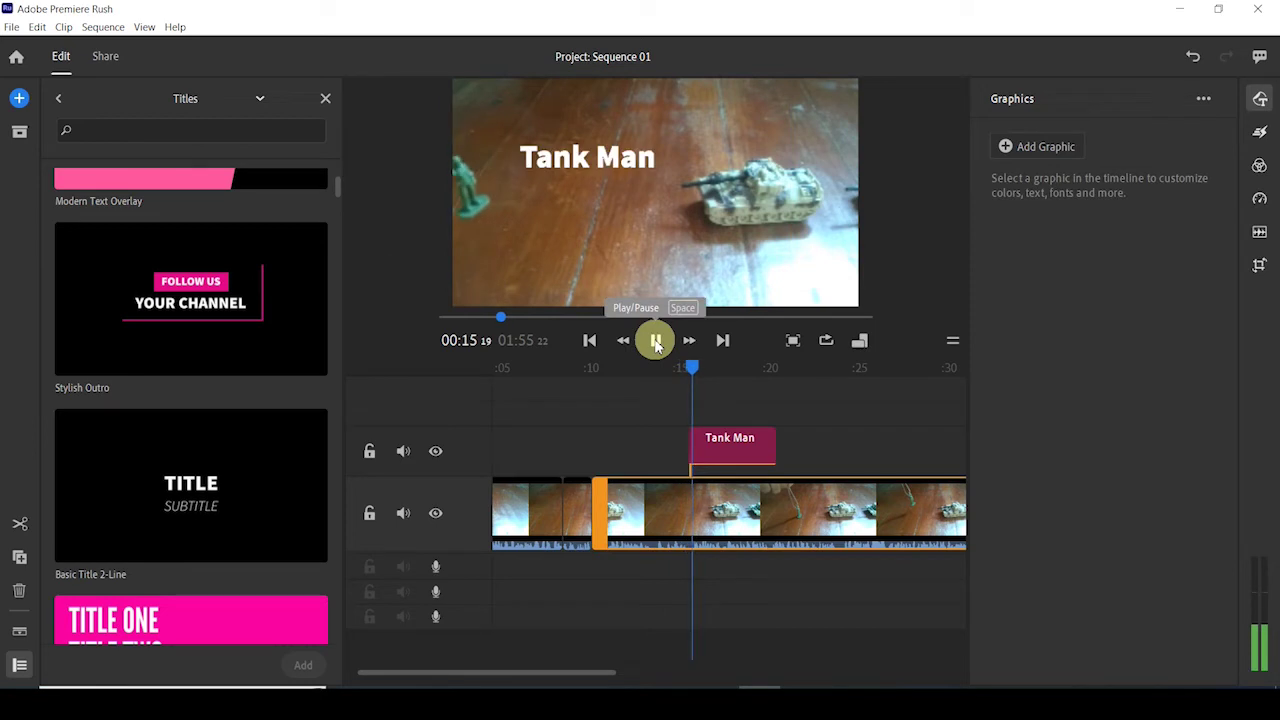
click(655, 341)
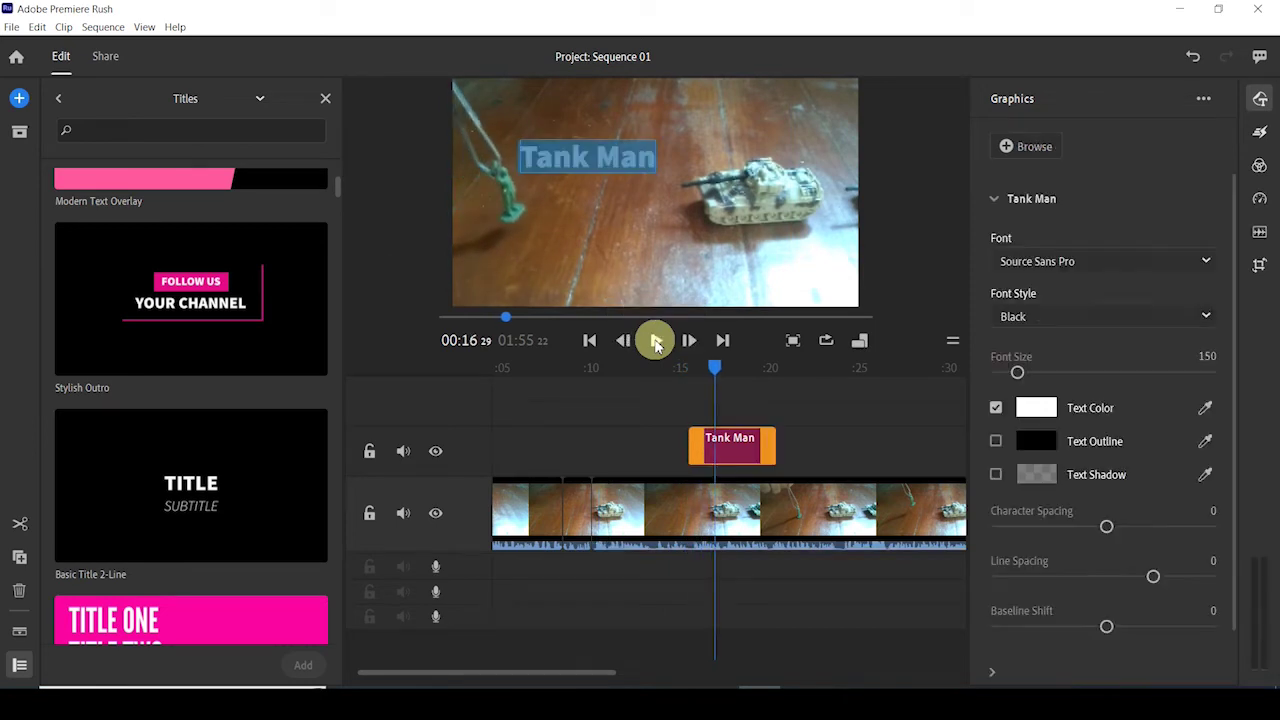
click(697, 437)
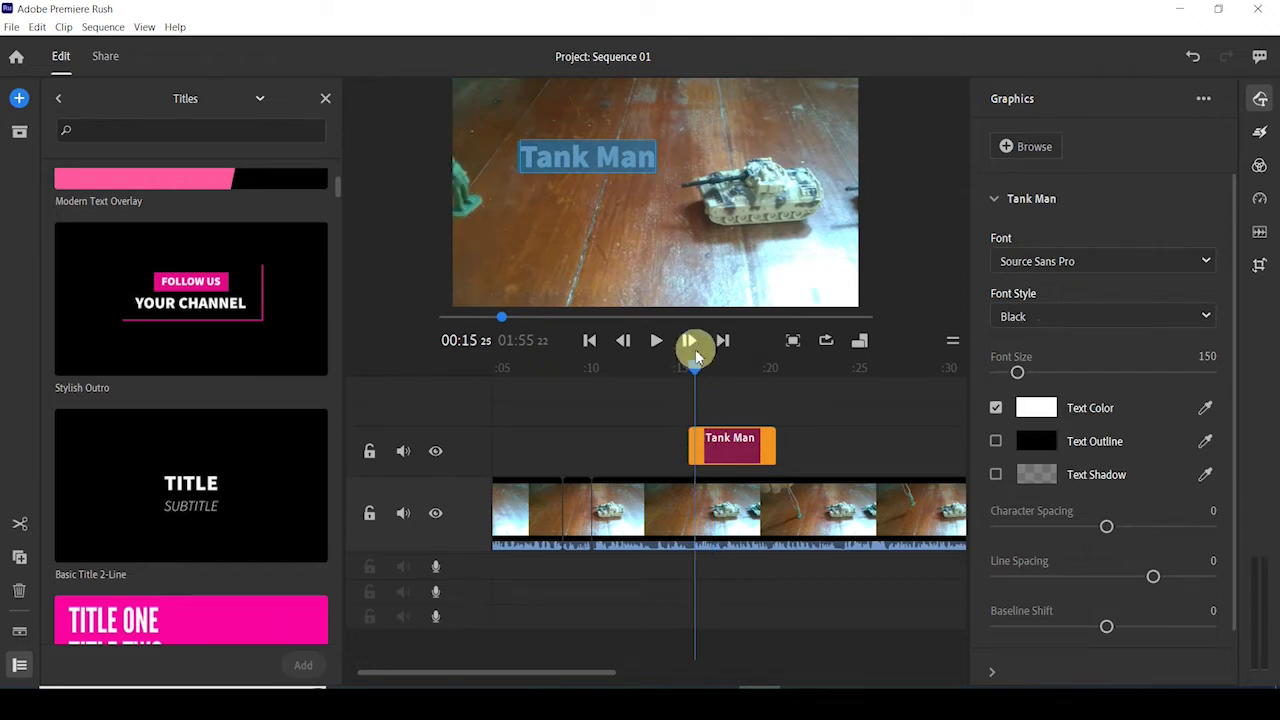
Step: Shift the Tank Man title earlier on the timeline to start at about 00:14, and play it back
drag(693, 372, 689, 367)
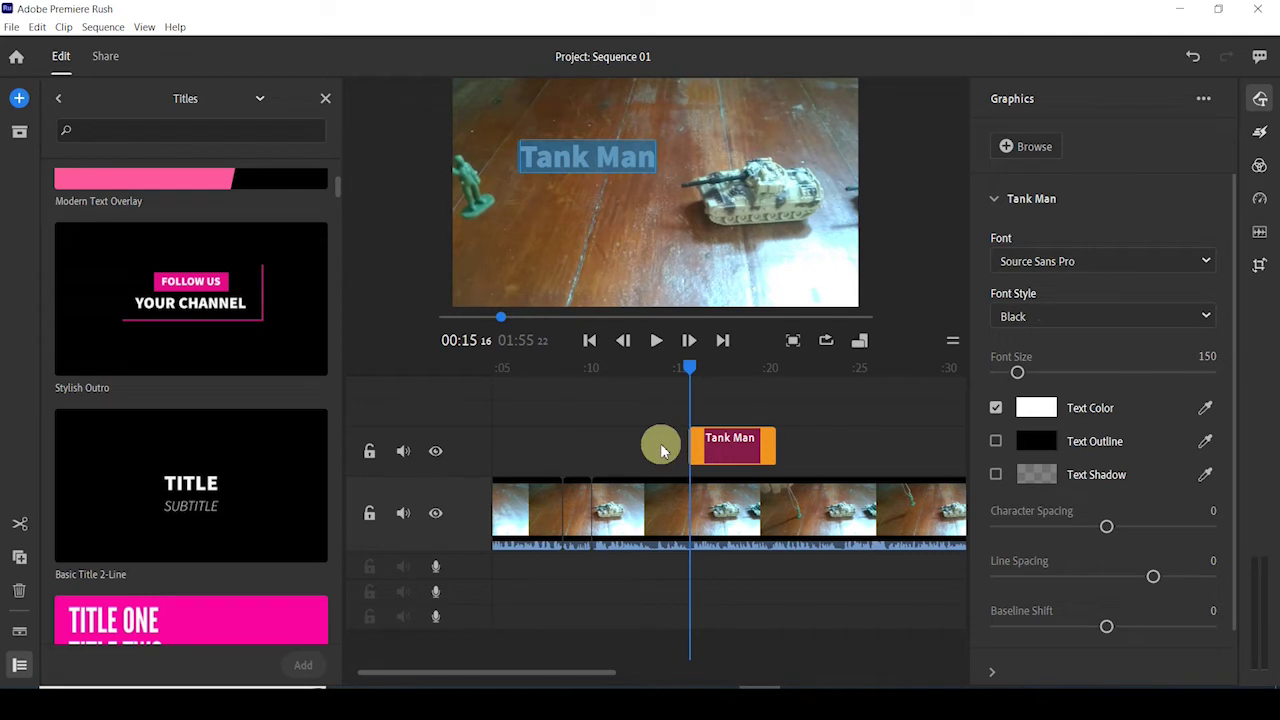
drag(718, 445, 694, 446)
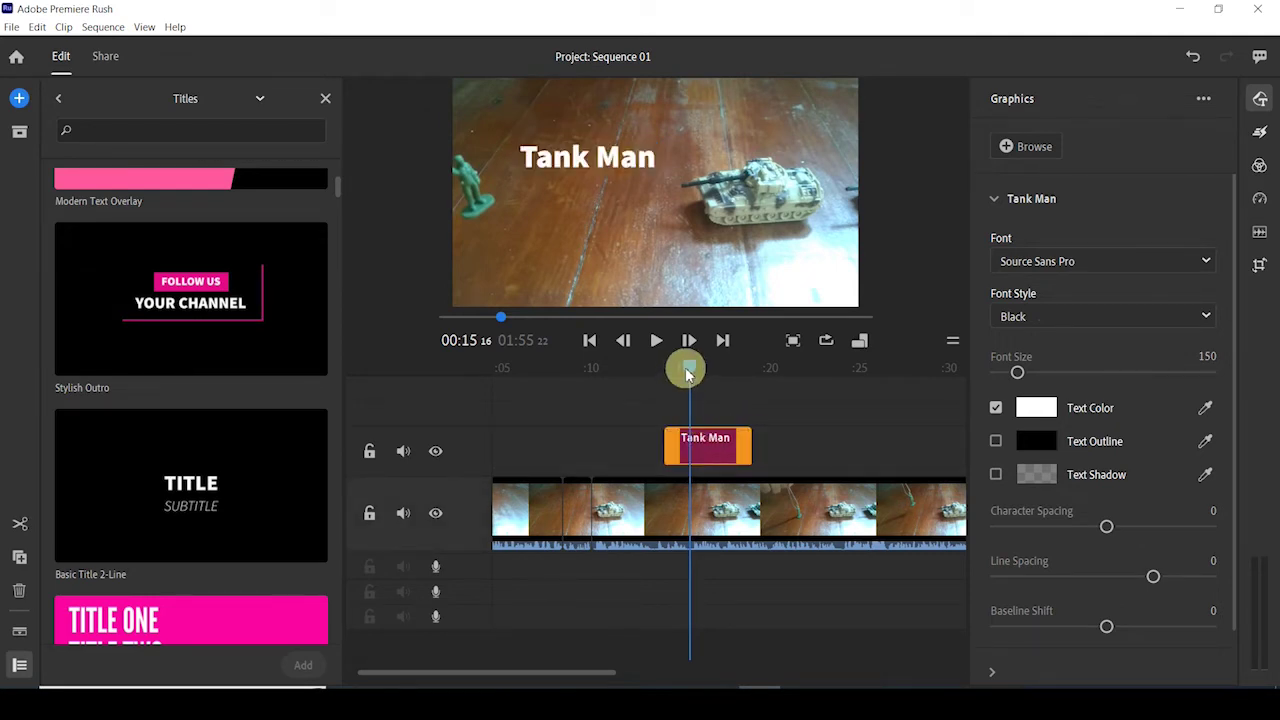
drag(689, 372, 654, 368)
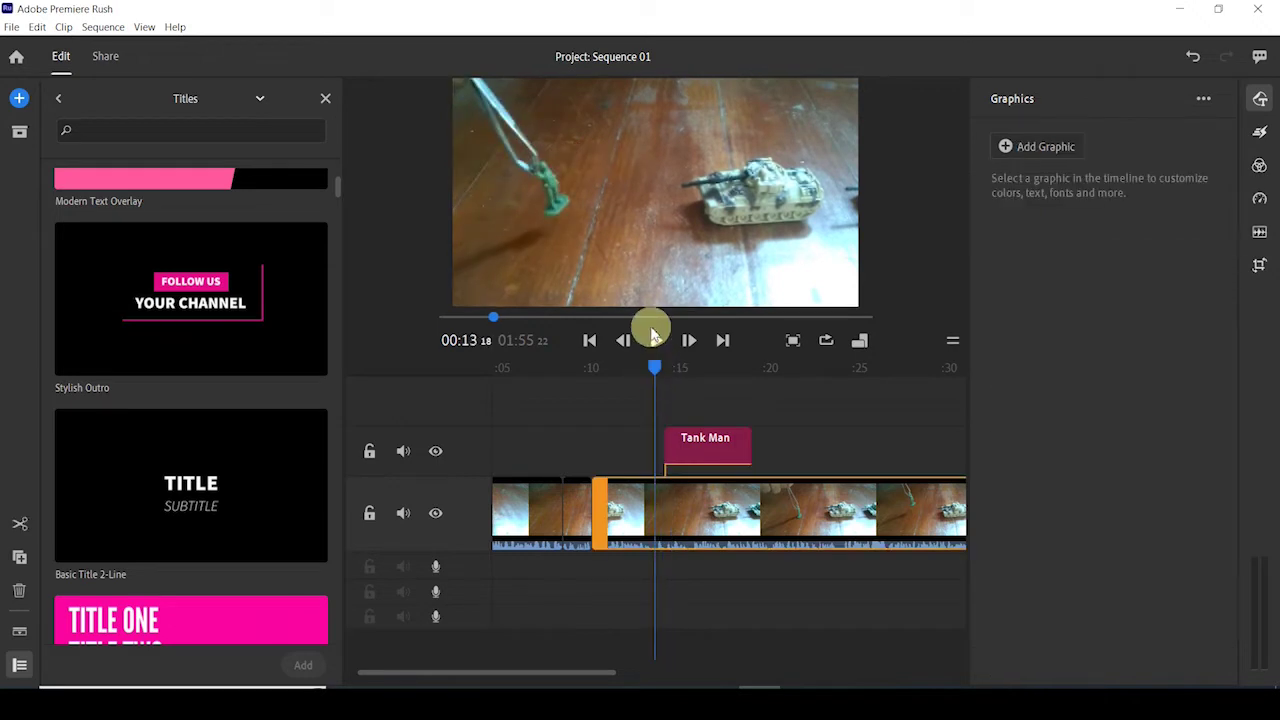
click(655, 341)
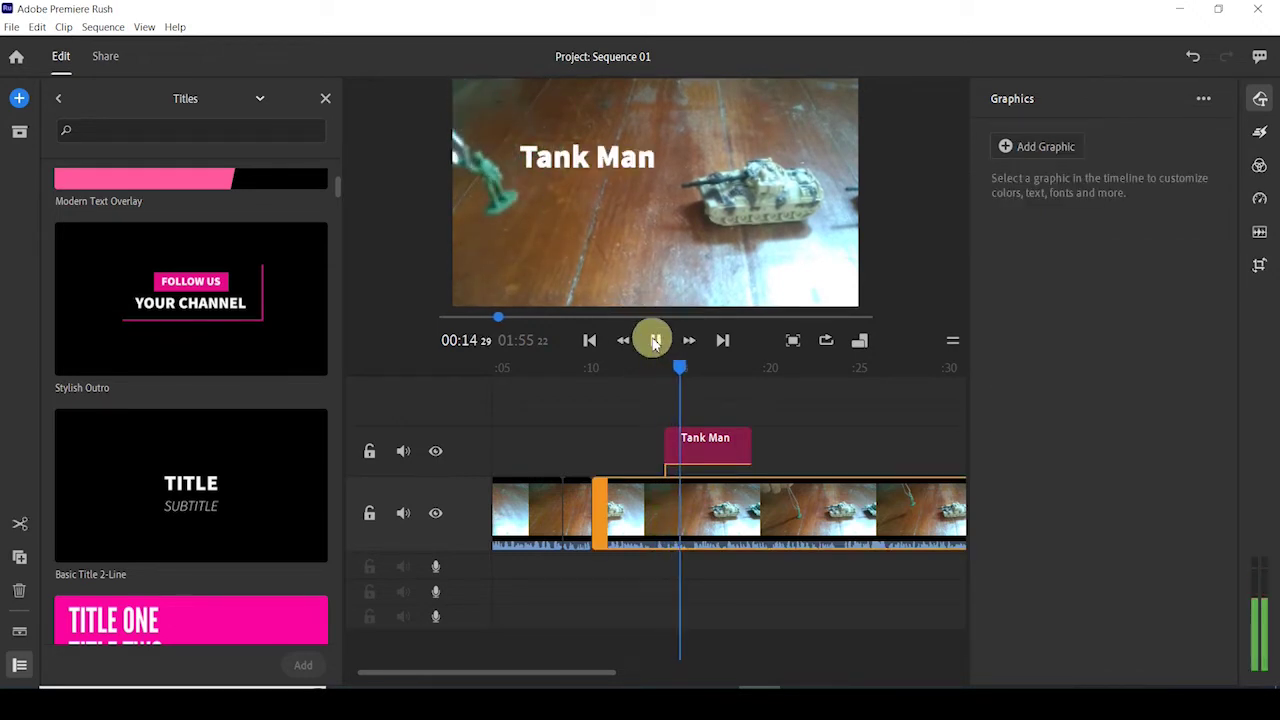
click(655, 341)
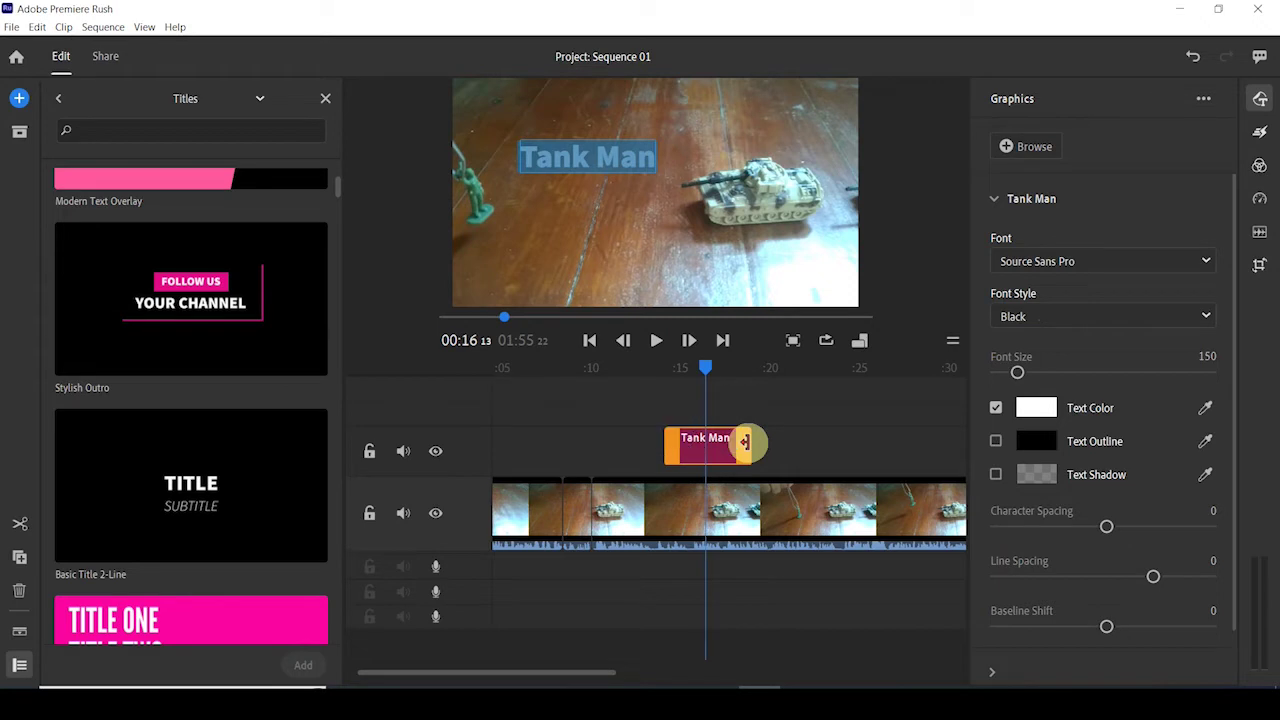
Step: Shorten the Tank Man title so it ends at 00:16:13, and play that part of the sequence
drag(744, 441, 702, 436)
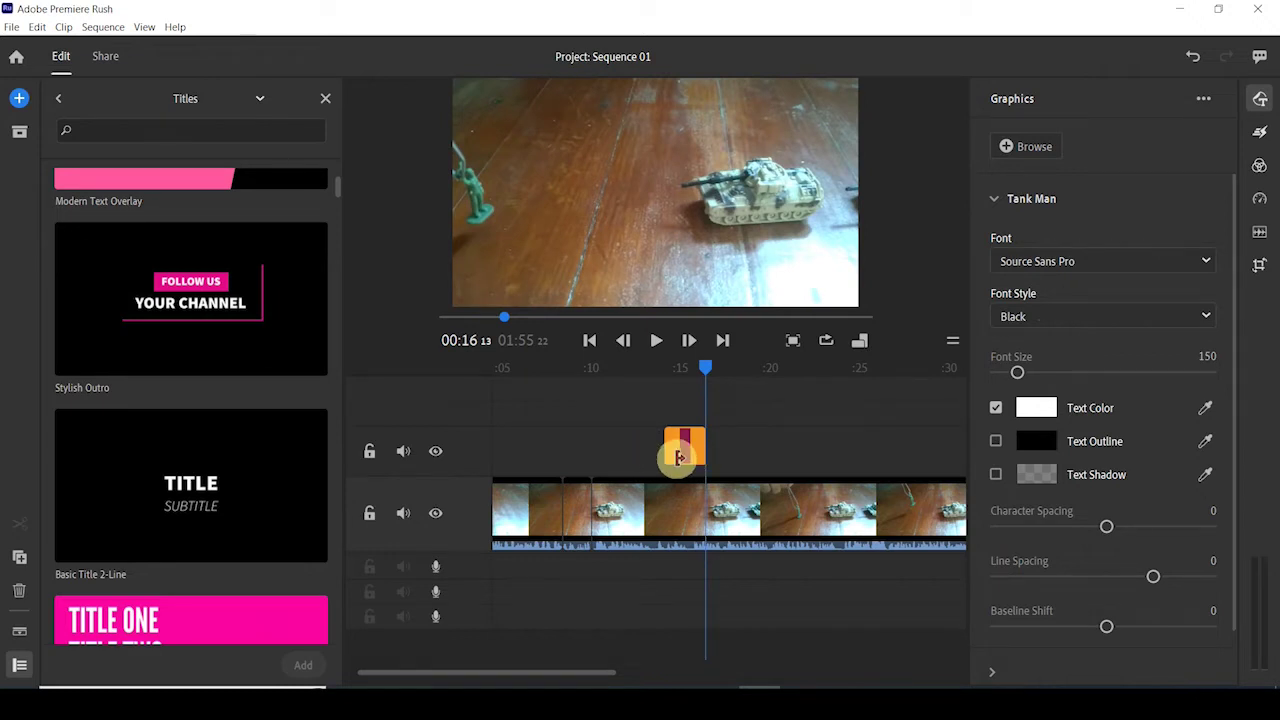
mouse_move(666, 438)
mouse_down()
mouse_move(634, 444)
mouse_move(665, 440)
mouse_up()
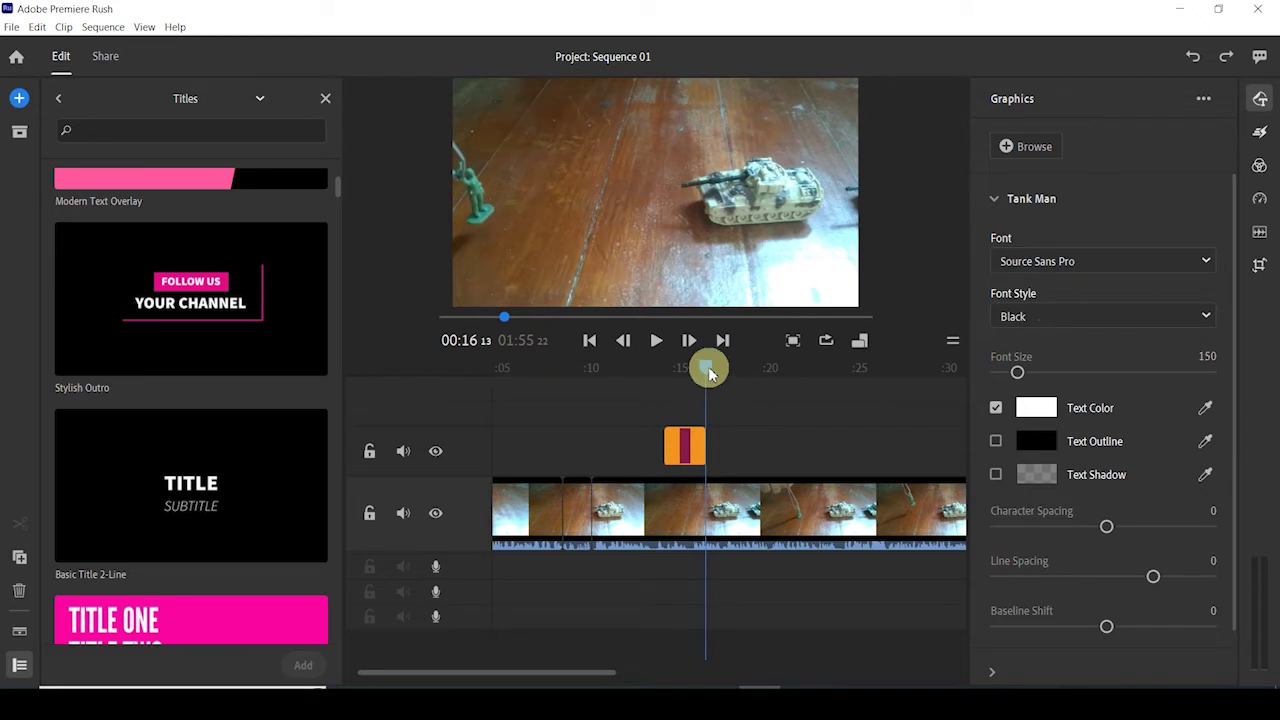
drag(707, 372, 657, 366)
click(660, 345)
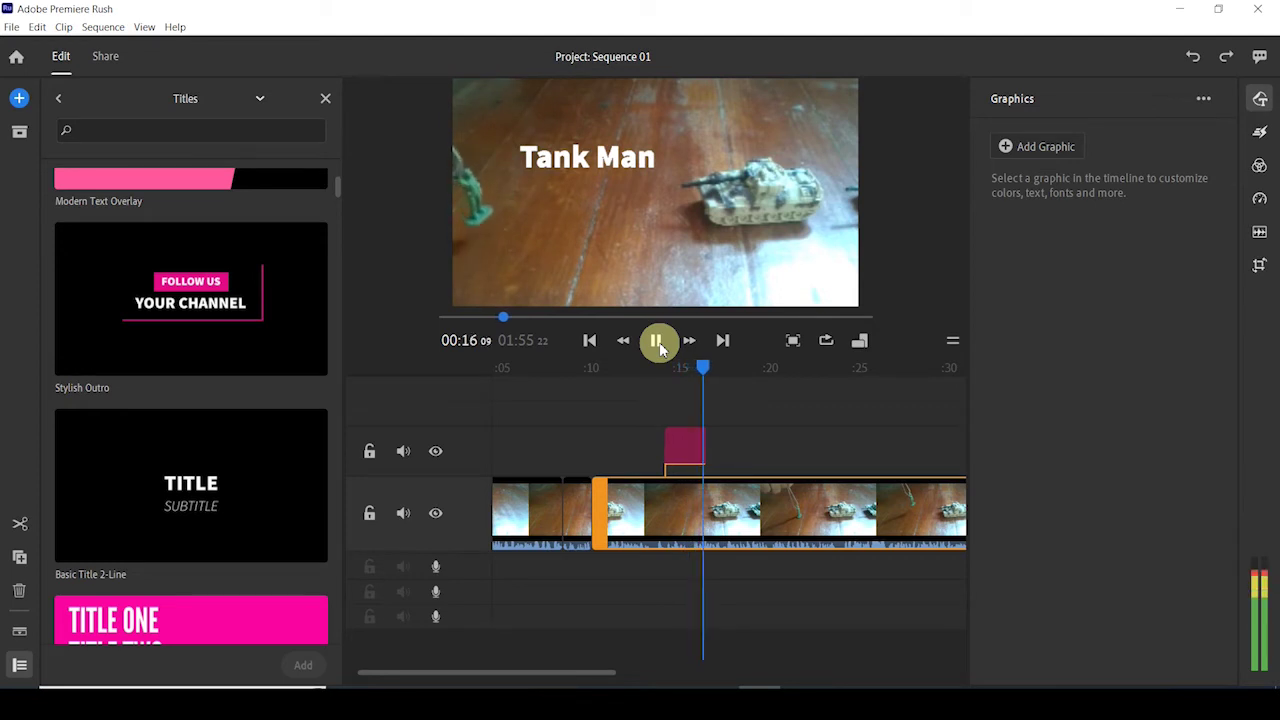
click(659, 343)
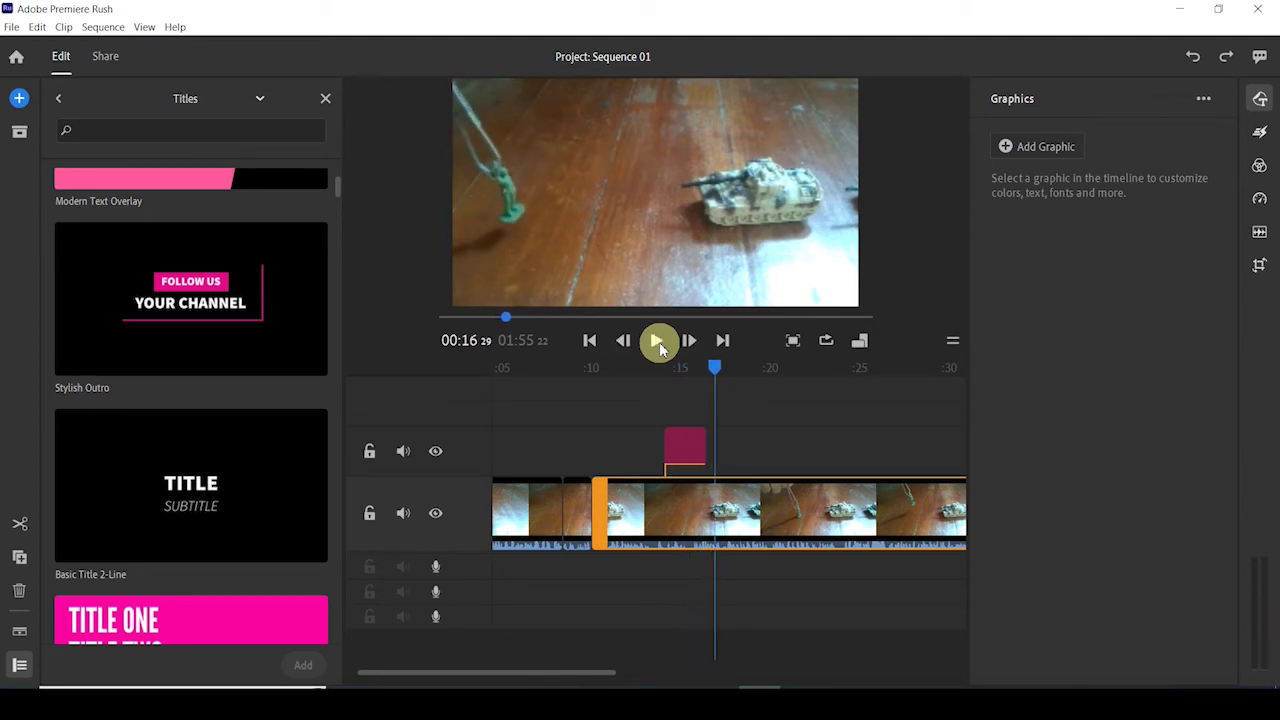
Step: Shift the shortened Tank Man title earlier to end at 00:15:29 and move its text further left in the frame
click(690, 446)
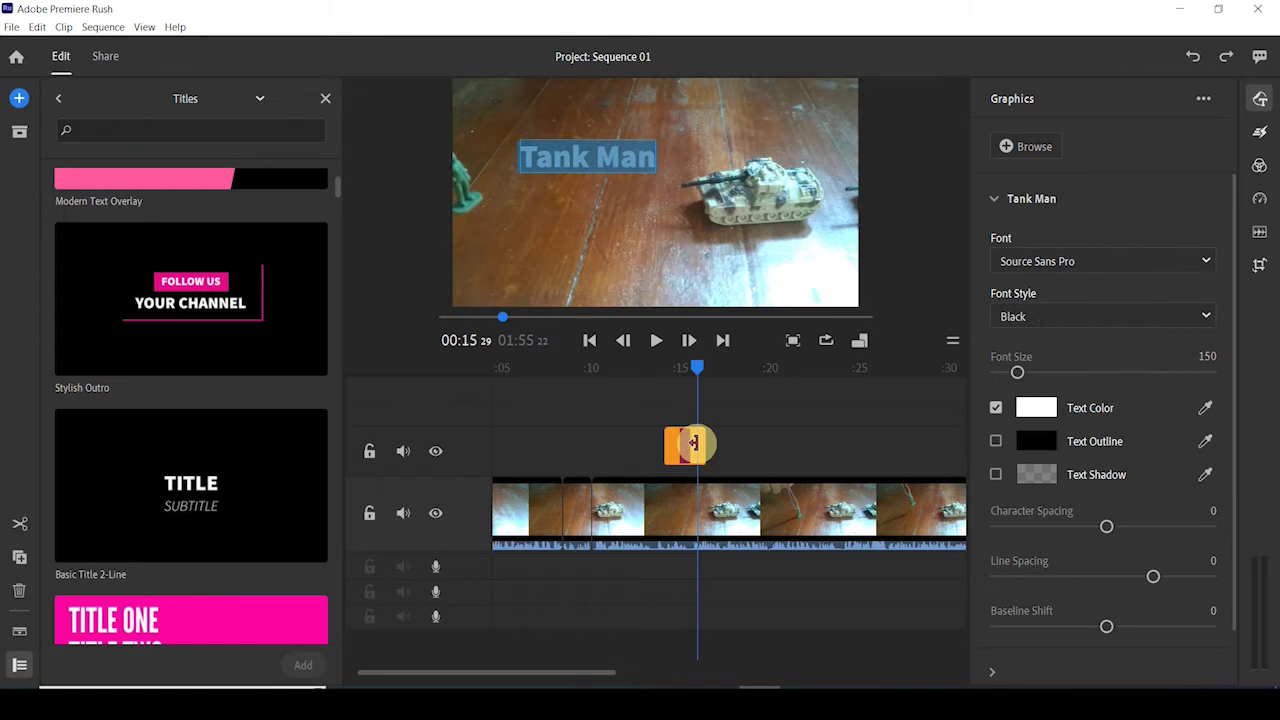
mouse_move(685, 449)
mouse_down()
mouse_move(700, 450)
mouse_move(662, 446)
mouse_up()
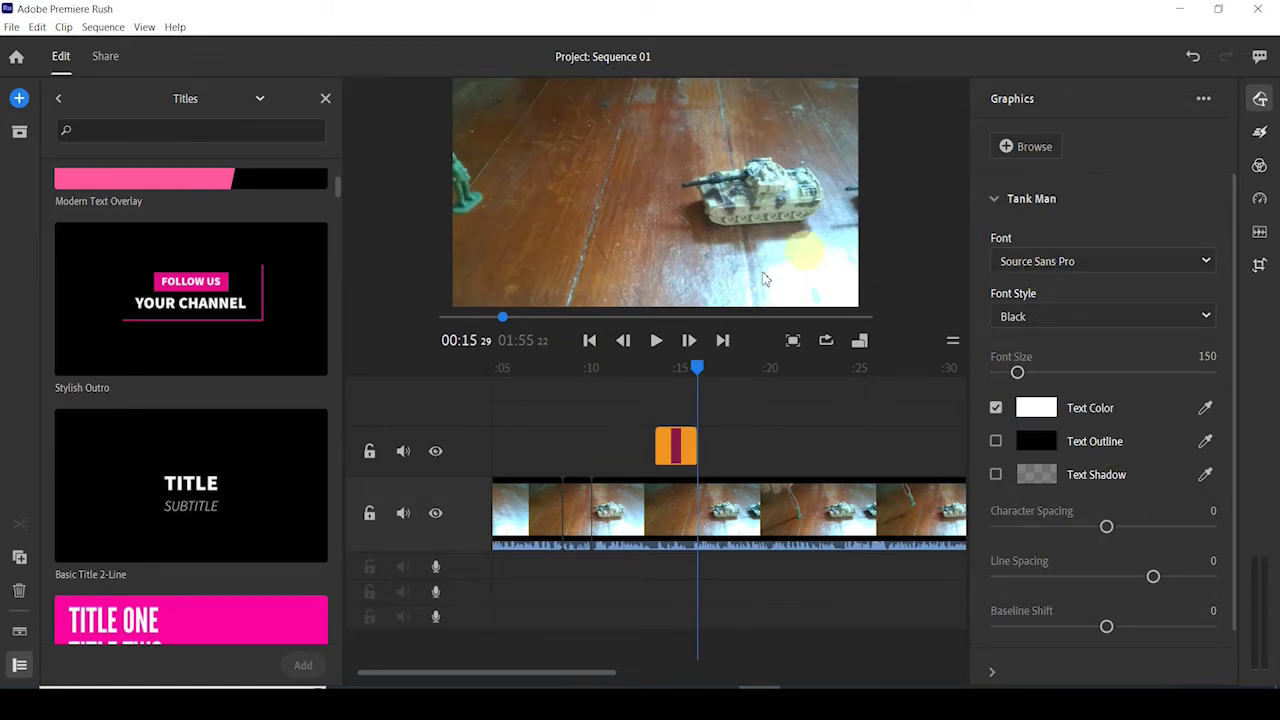
click(680, 450)
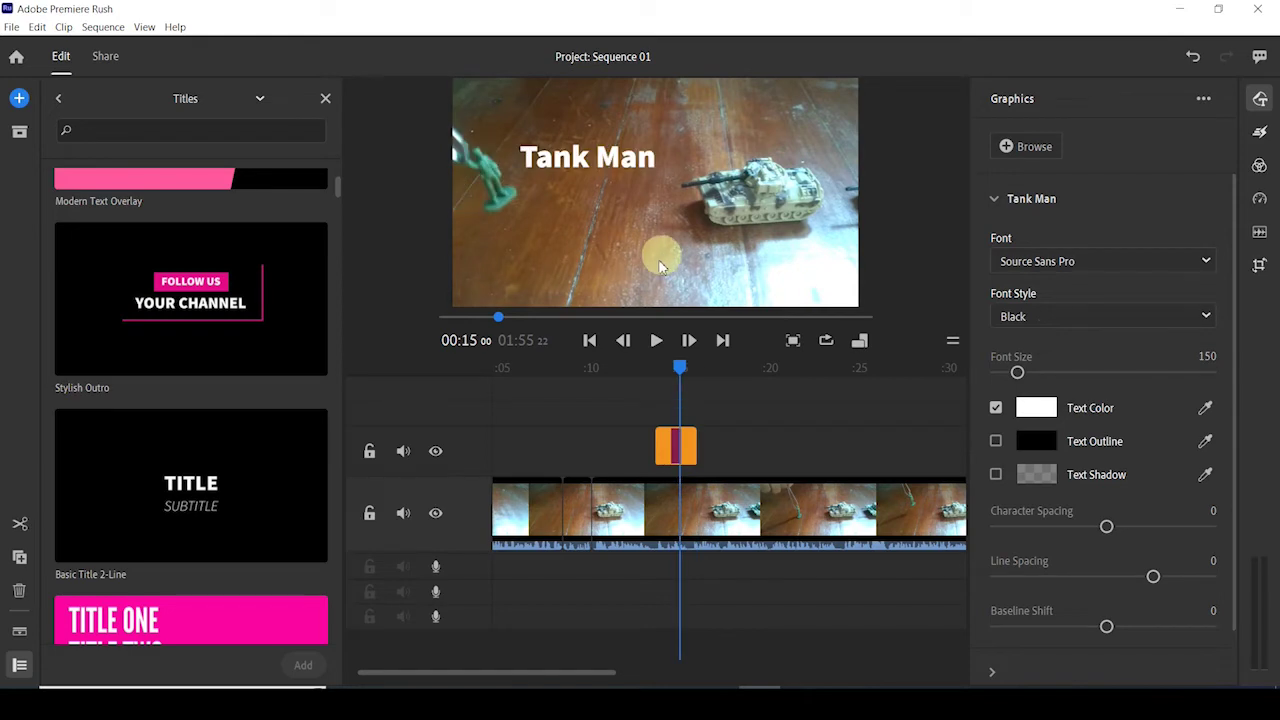
click(587, 173)
drag(610, 127, 532, 115)
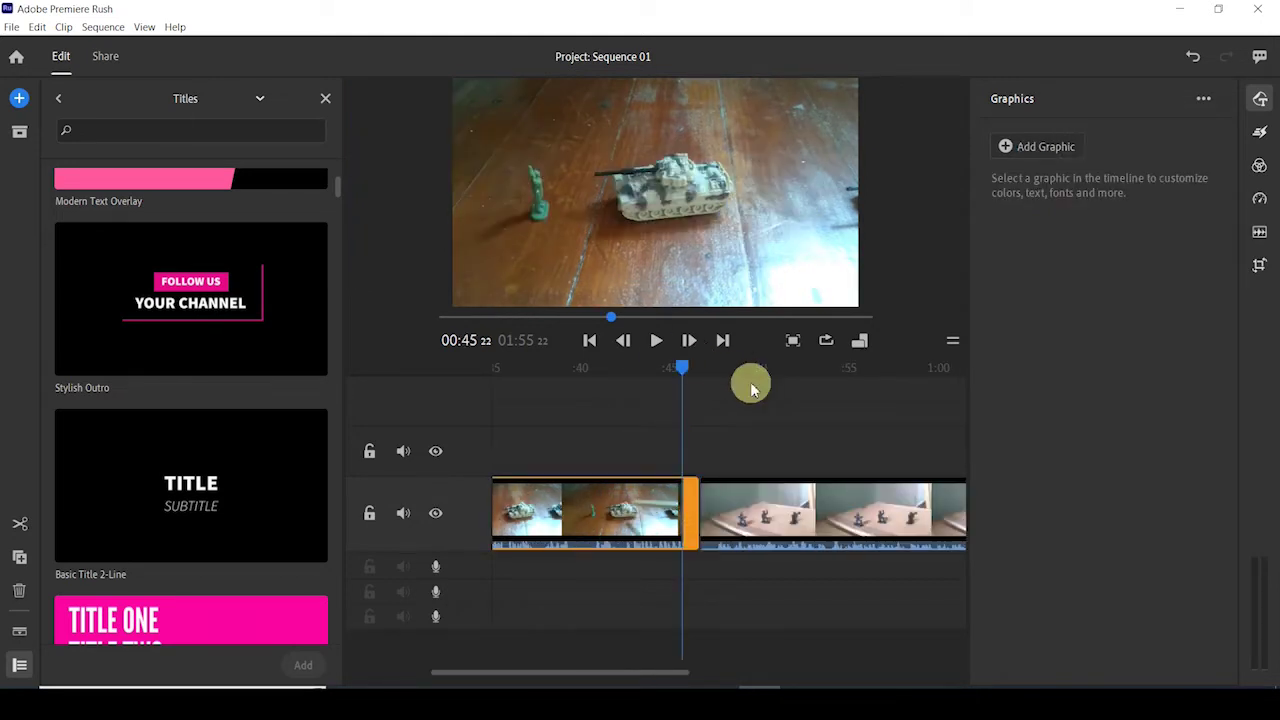
Step: Play across the cut between the tank clip and the toy soldiers clip, and inspect the clip on each side
click(656, 341)
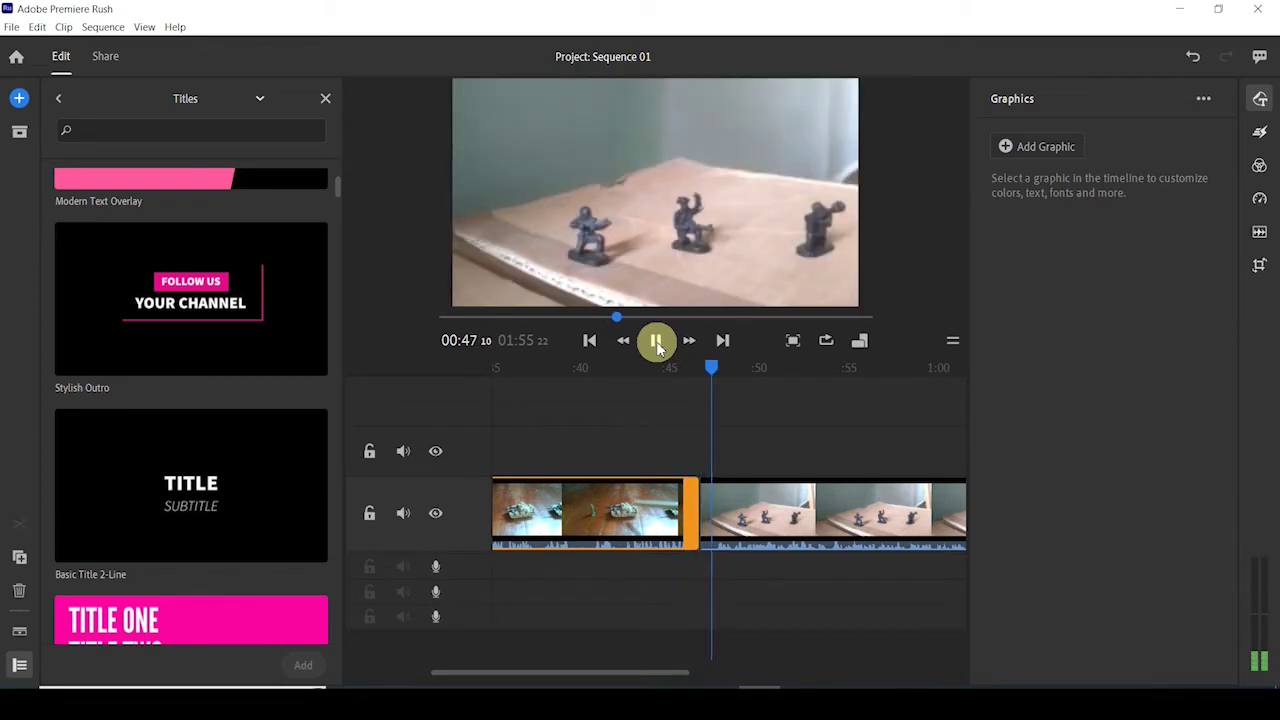
click(656, 341)
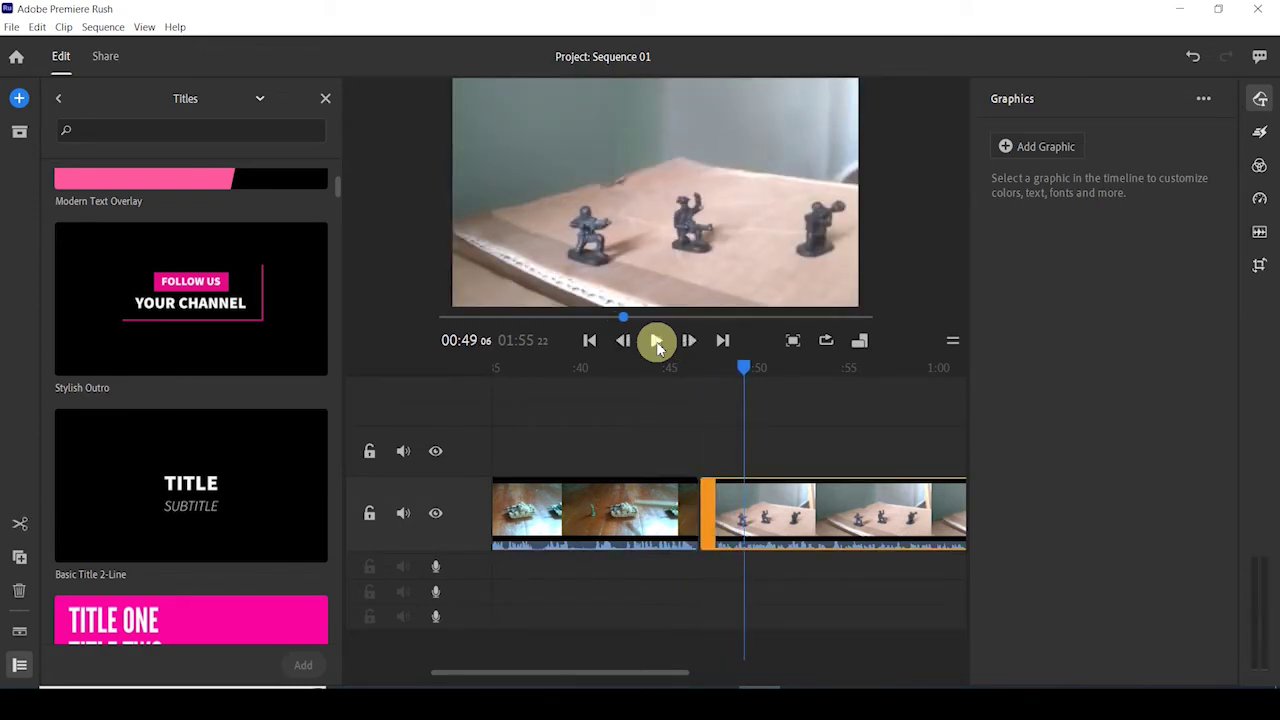
click(692, 508)
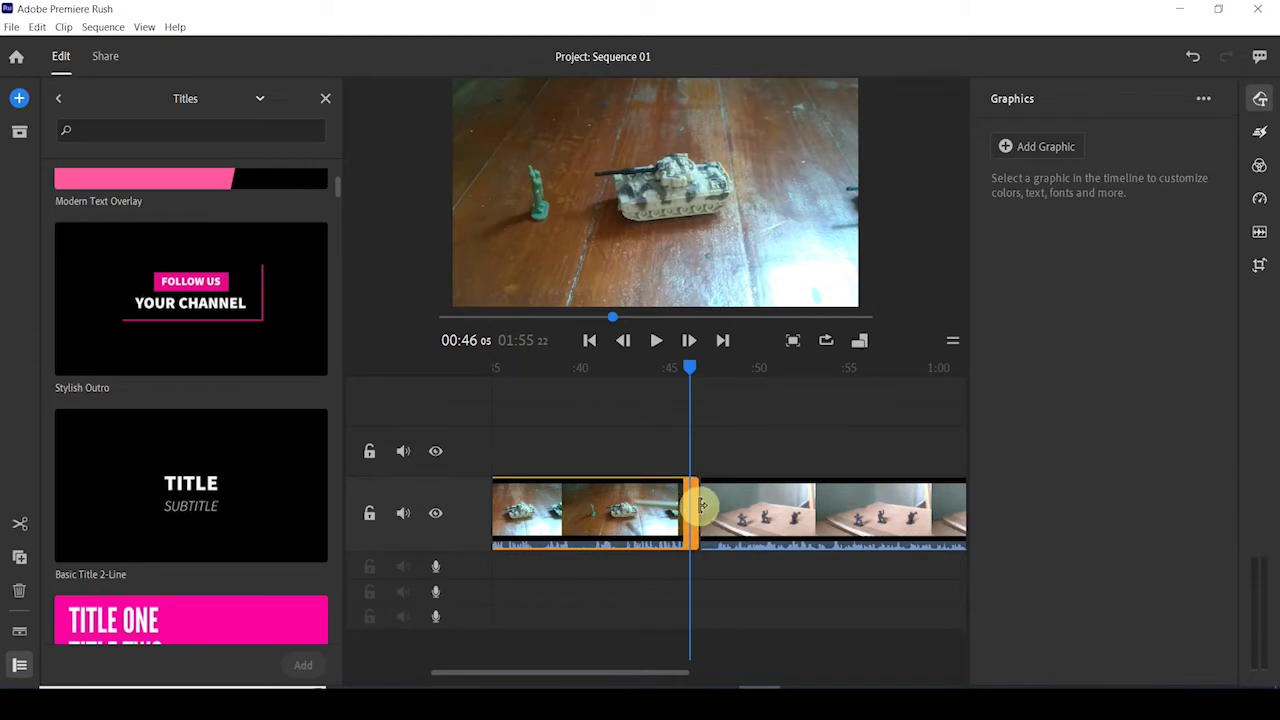
click(709, 503)
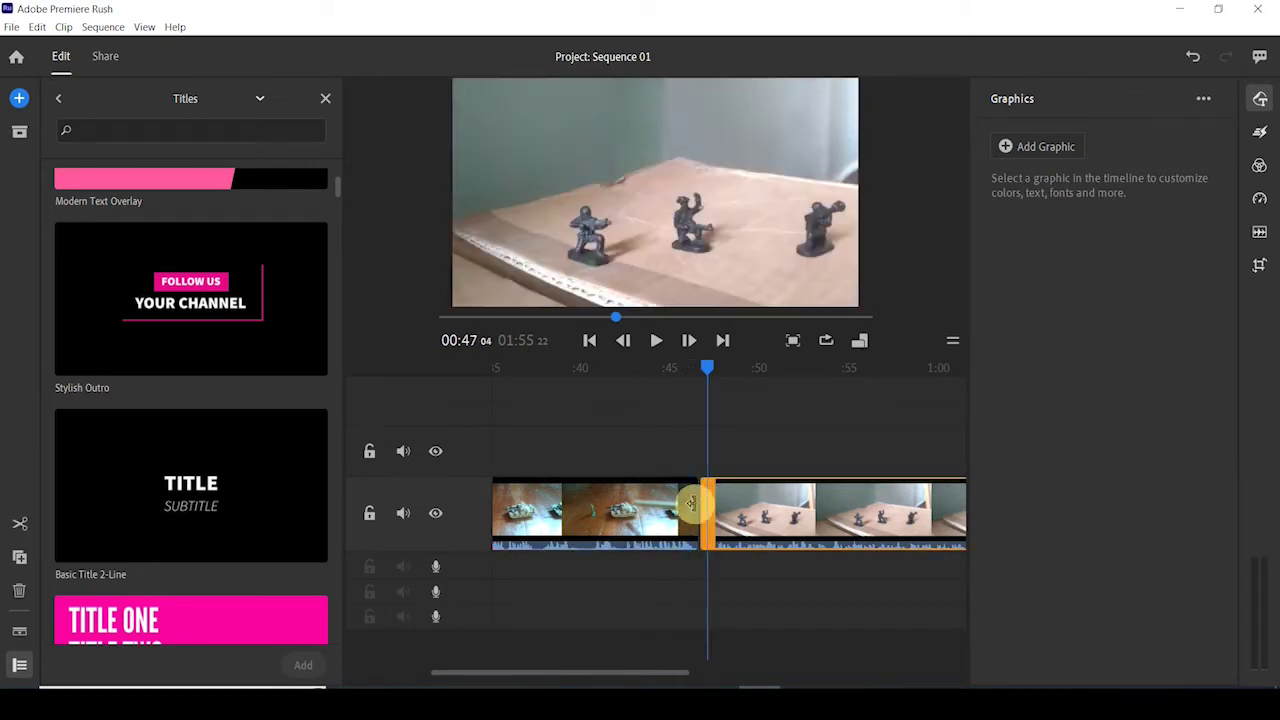
click(681, 513)
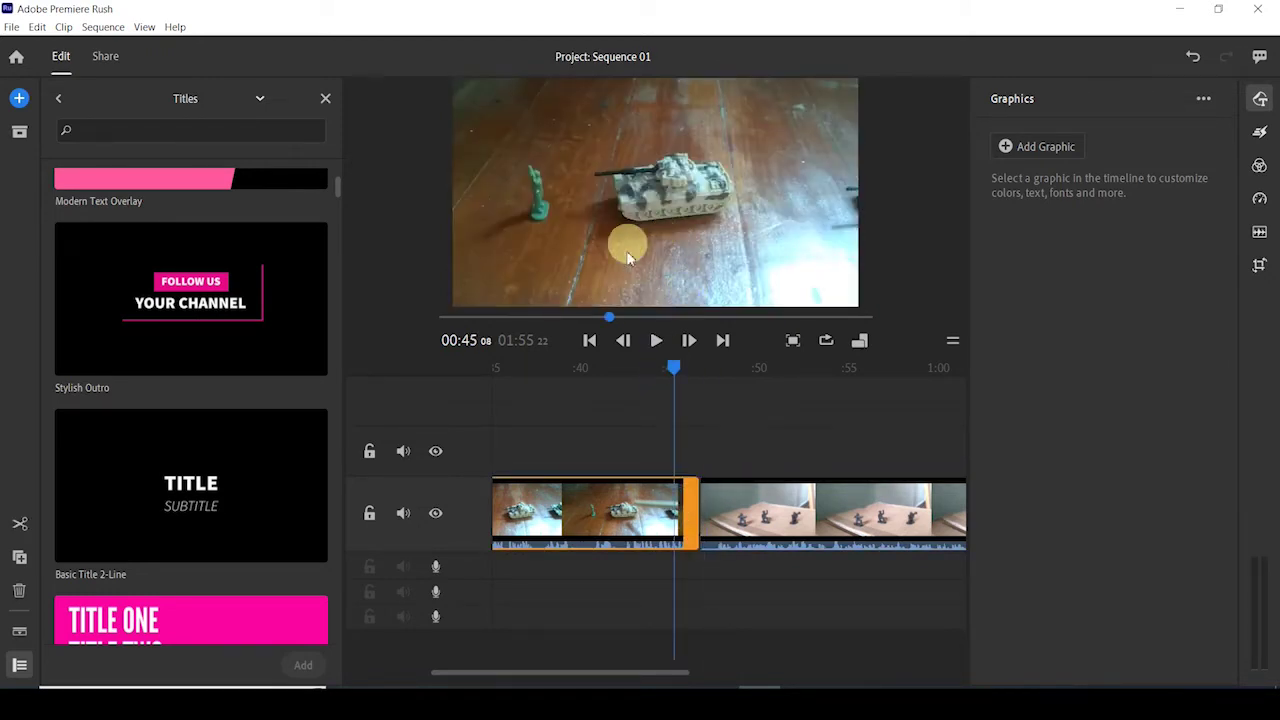
Step: Select the toy soldiers clip and play across its cut with the tank clip
click(713, 505)
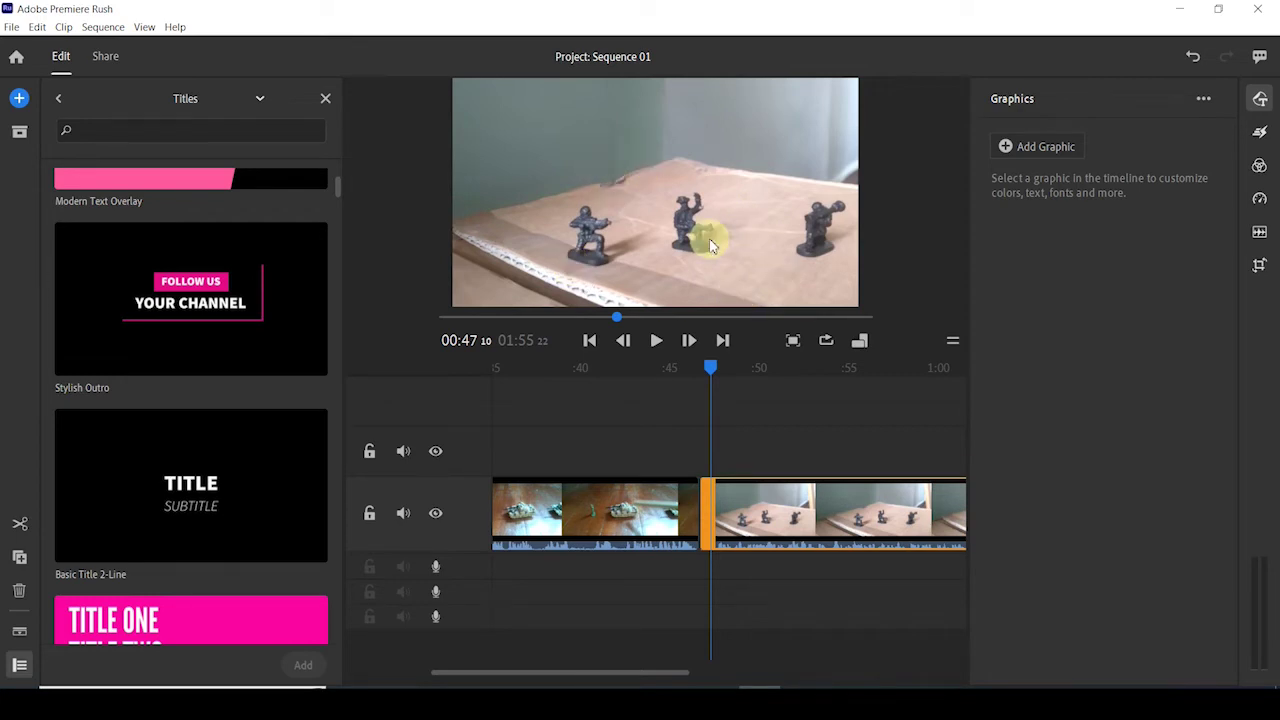
drag(711, 371, 694, 370)
click(657, 341)
key(space)
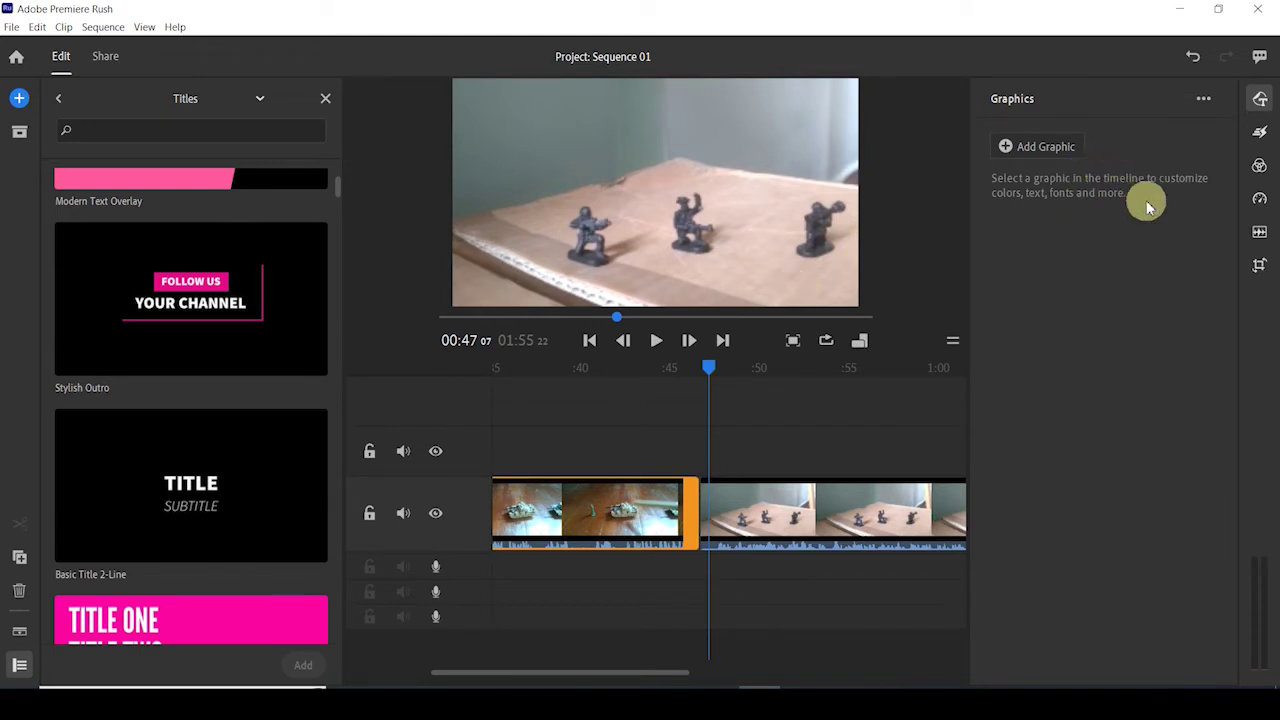
Step: Apply a Dissolve transition to the start of the toy soldiers clip and cue playback just before the cut
click(1261, 132)
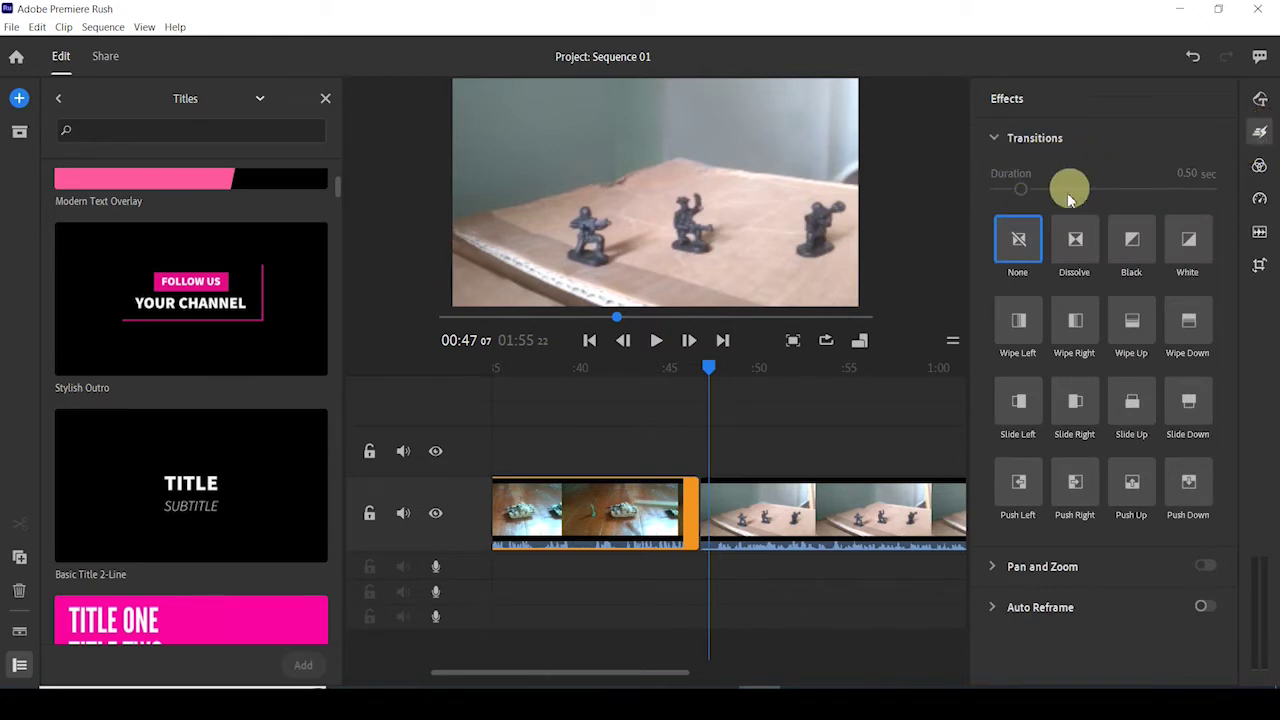
click(716, 502)
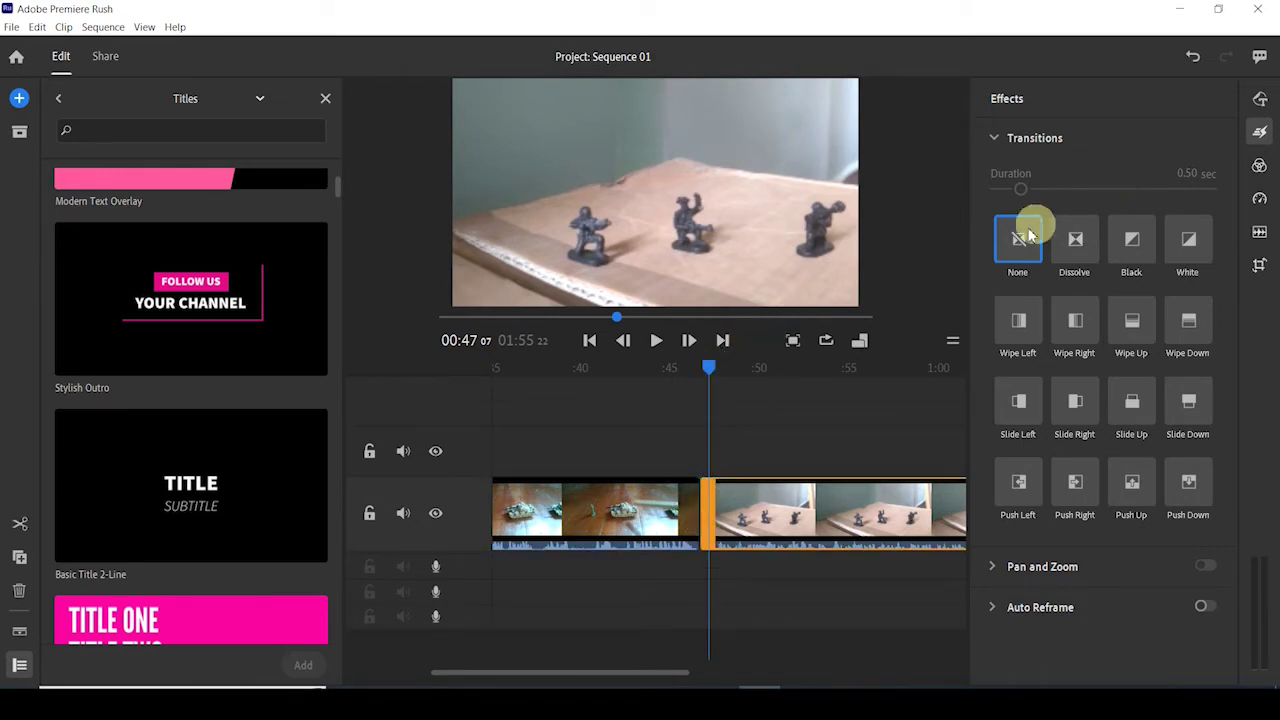
click(705, 368)
drag(705, 368, 710, 372)
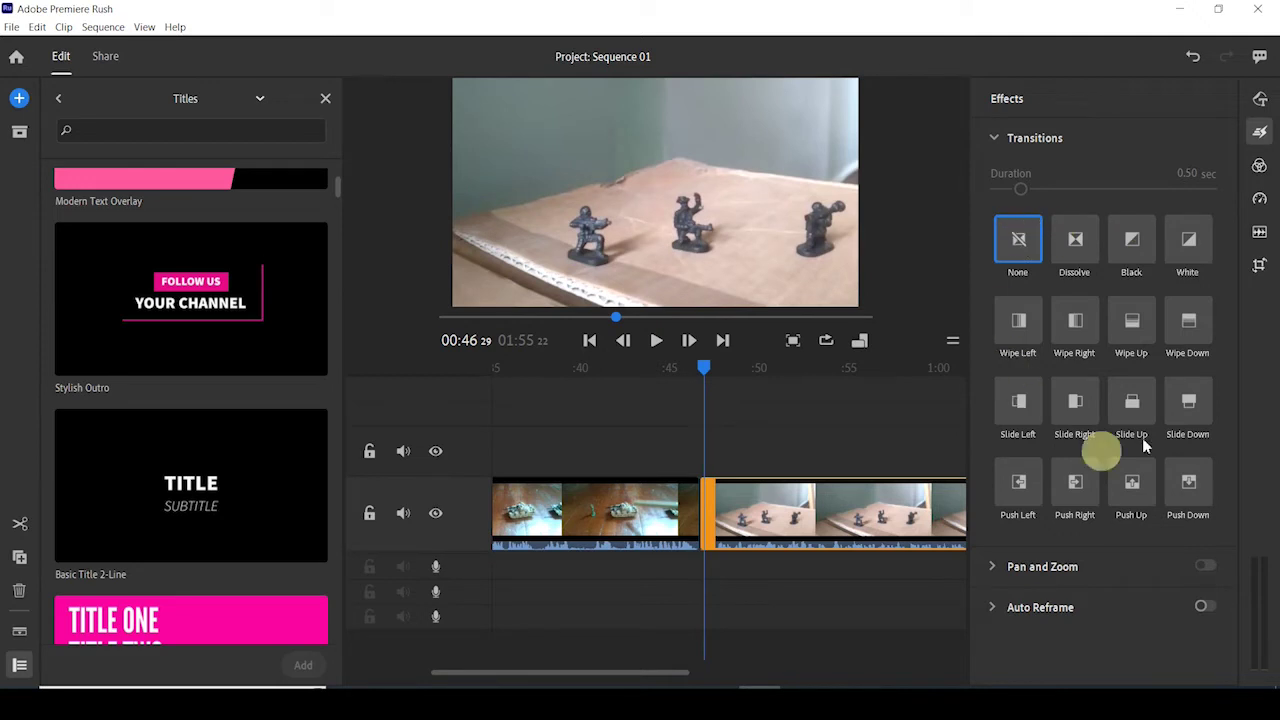
click(1086, 228)
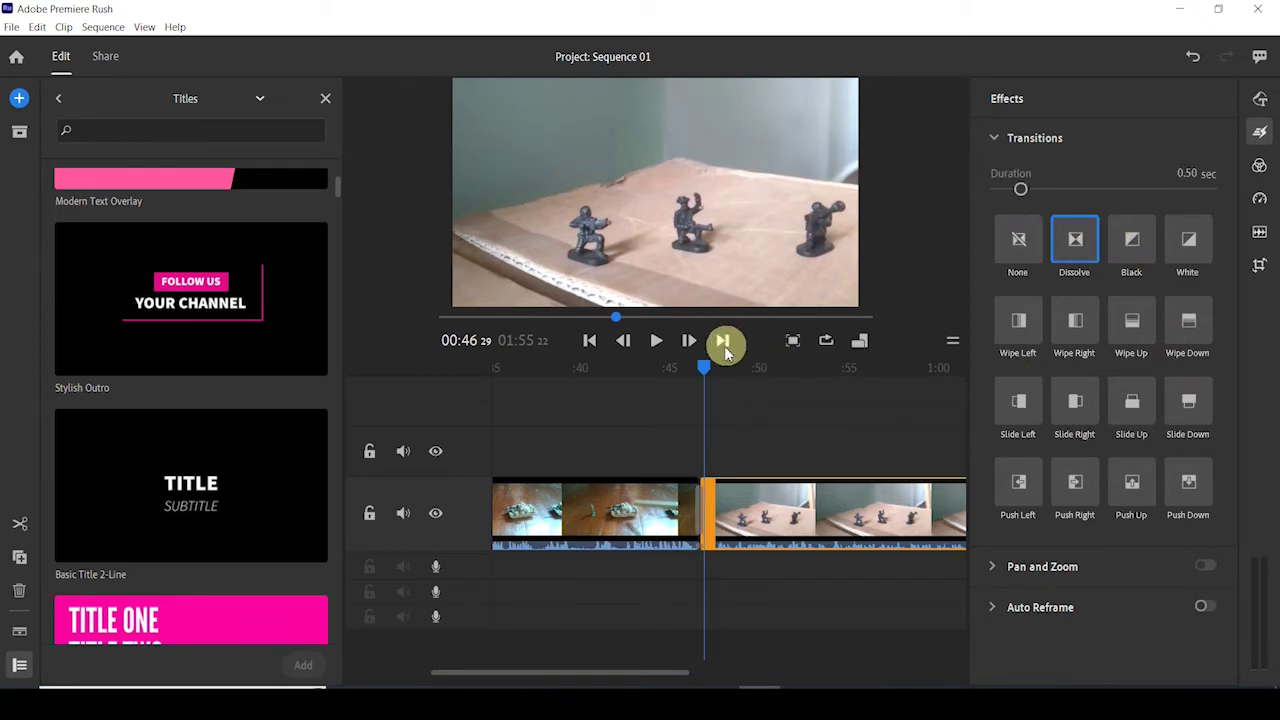
drag(703, 370, 690, 367)
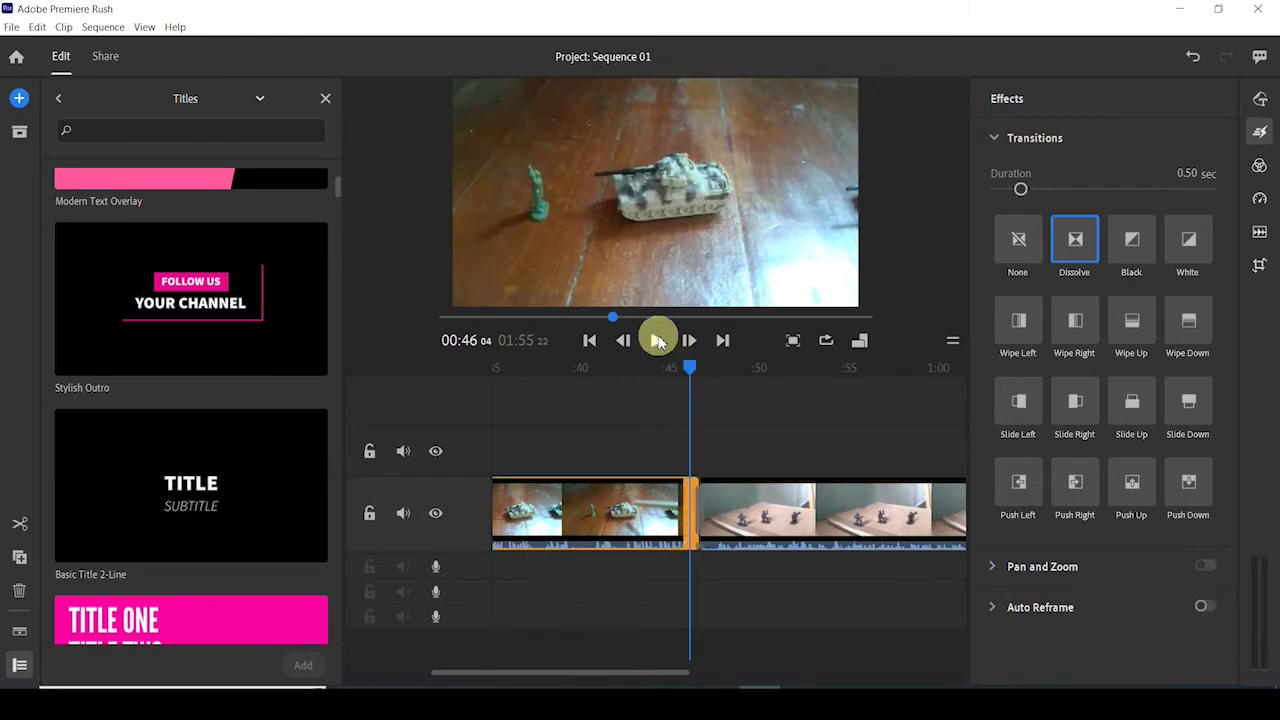
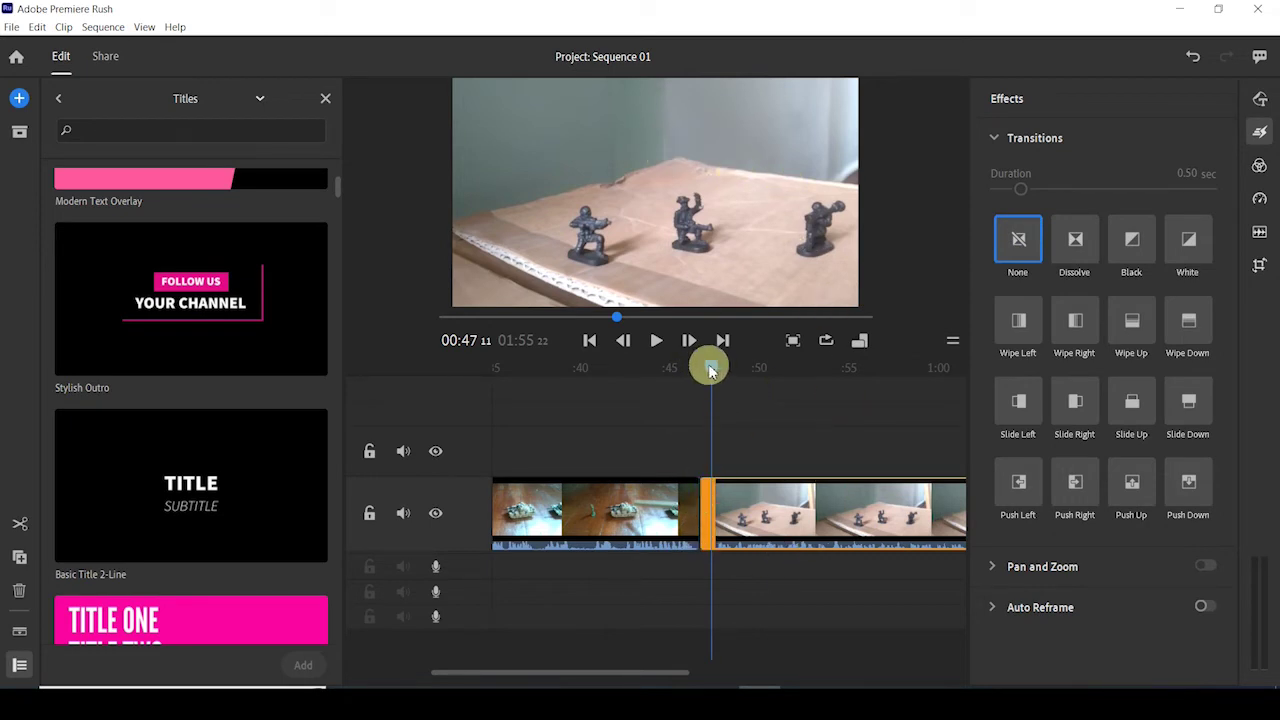
Step: Play from just before the cut into the toy soldiers clip with no transition applied
drag(710, 370, 694, 363)
click(658, 342)
click(665, 347)
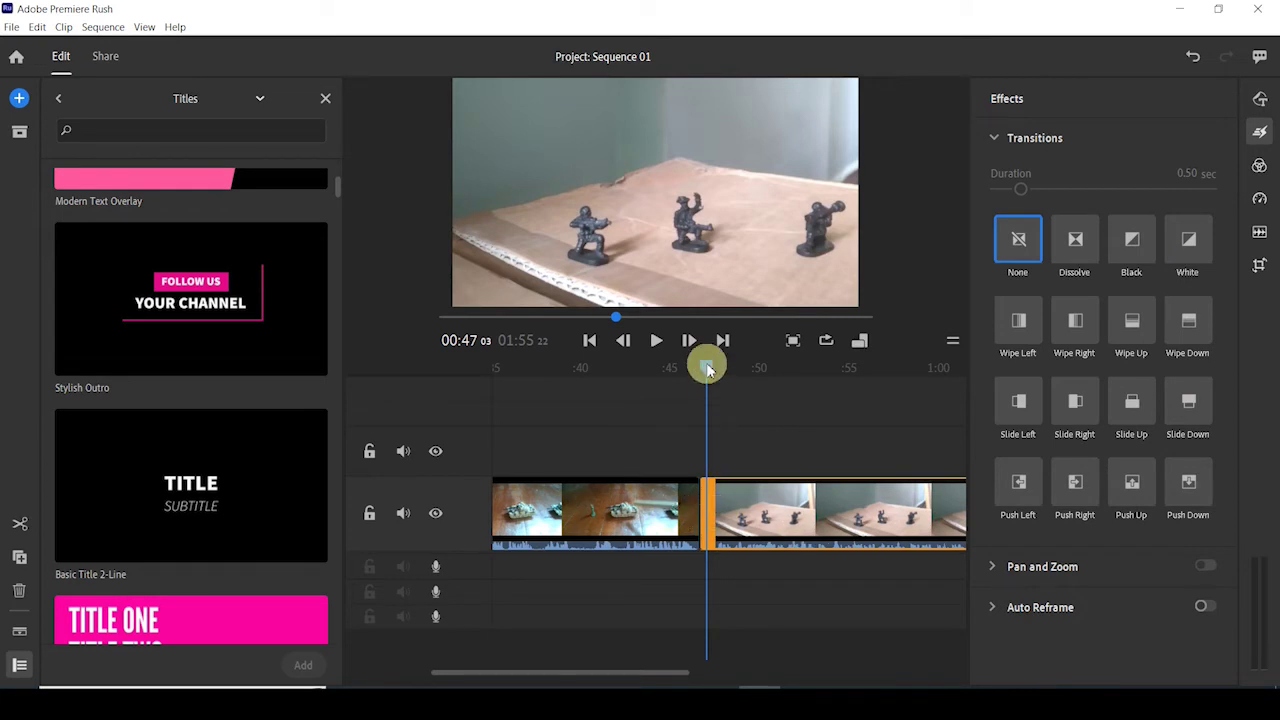
Step: Apply the Dissolve transition to the Tank Man title and play that part of the sequence
drag(706, 366, 608, 366)
click(548, 672)
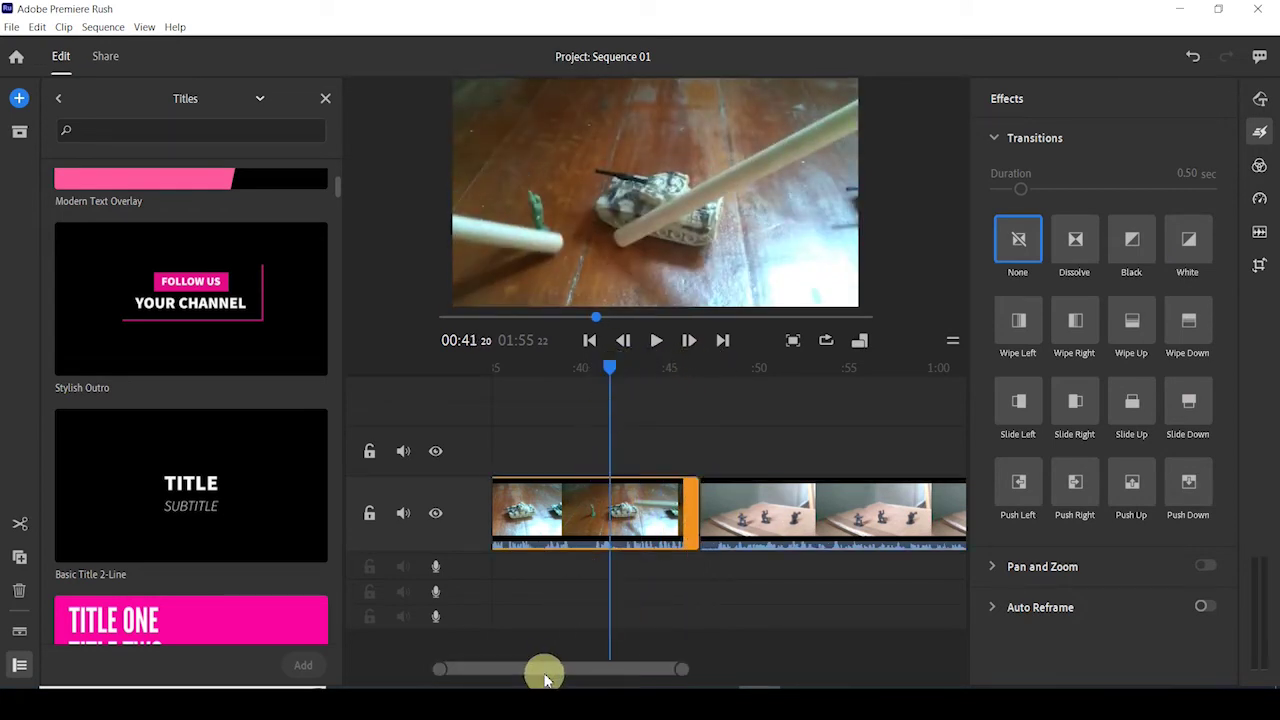
drag(545, 677, 453, 669)
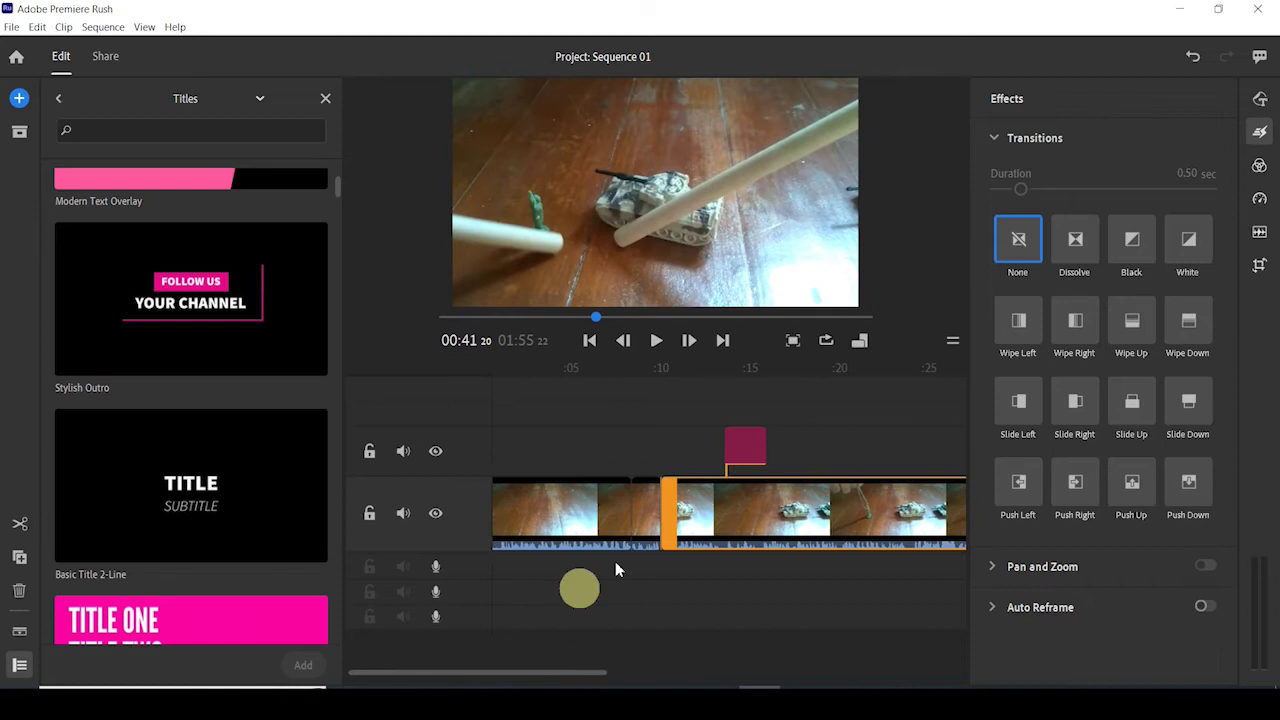
click(743, 449)
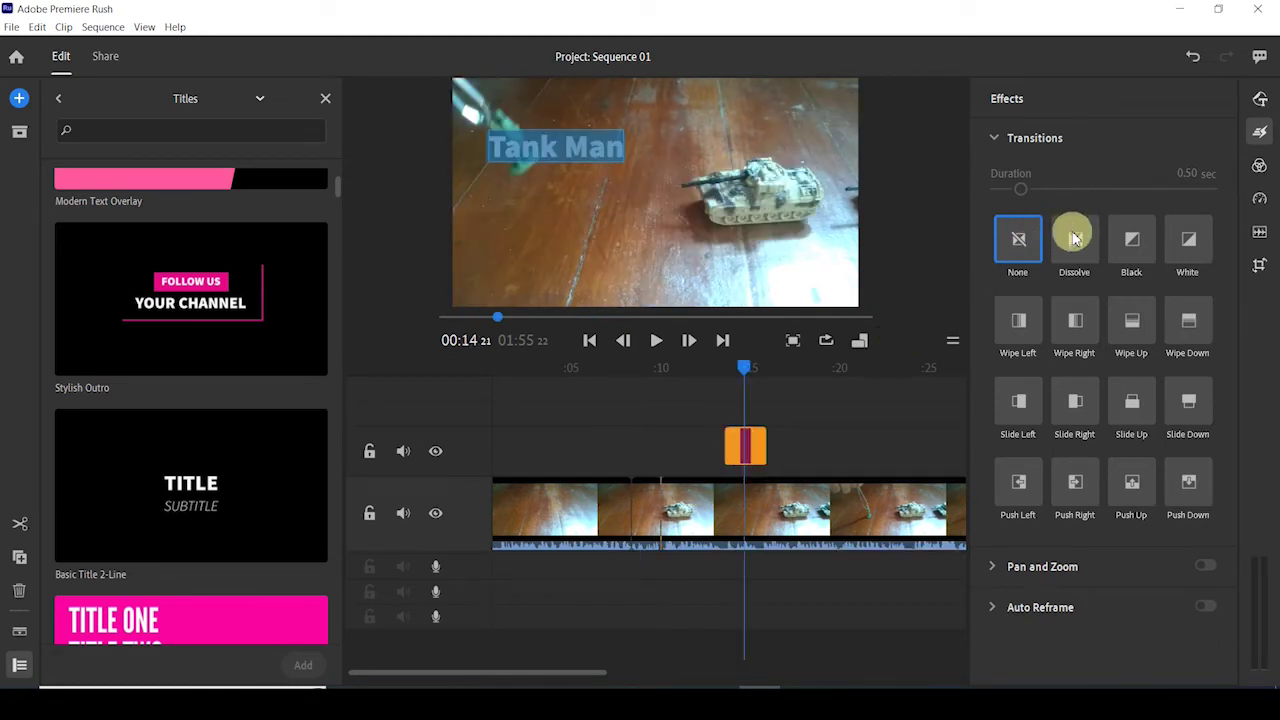
click(1075, 238)
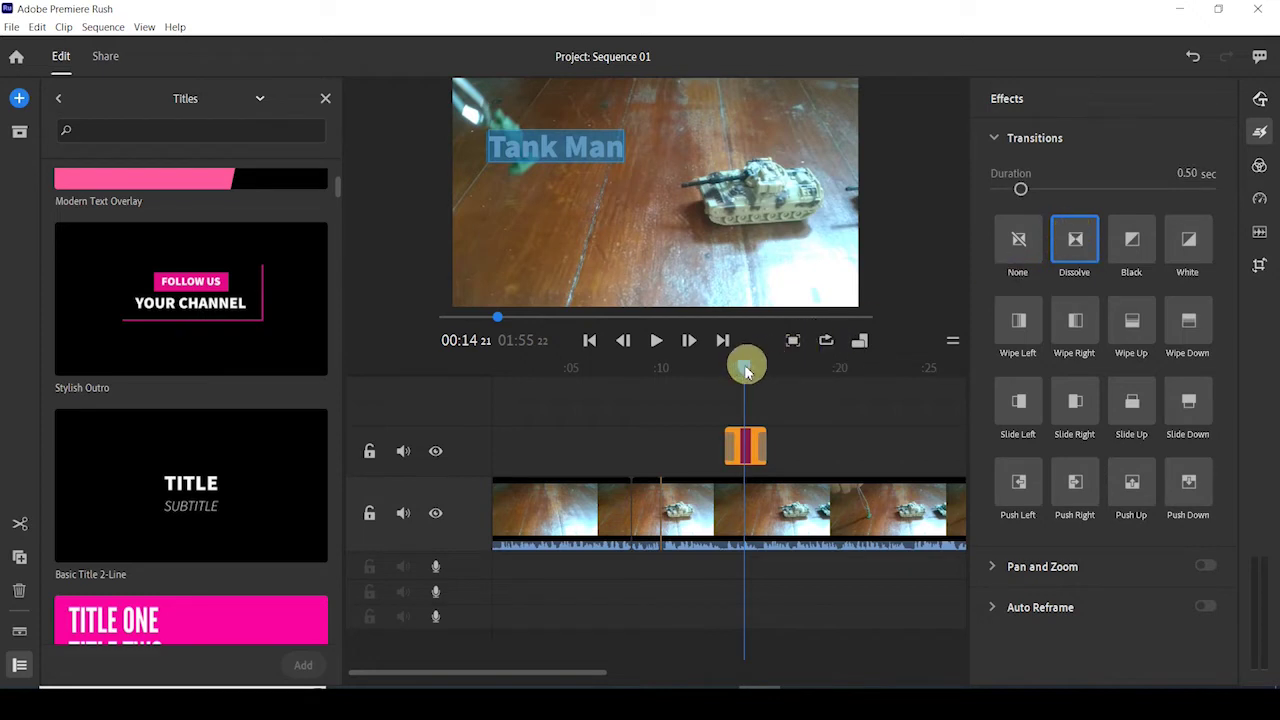
drag(743, 371, 716, 367)
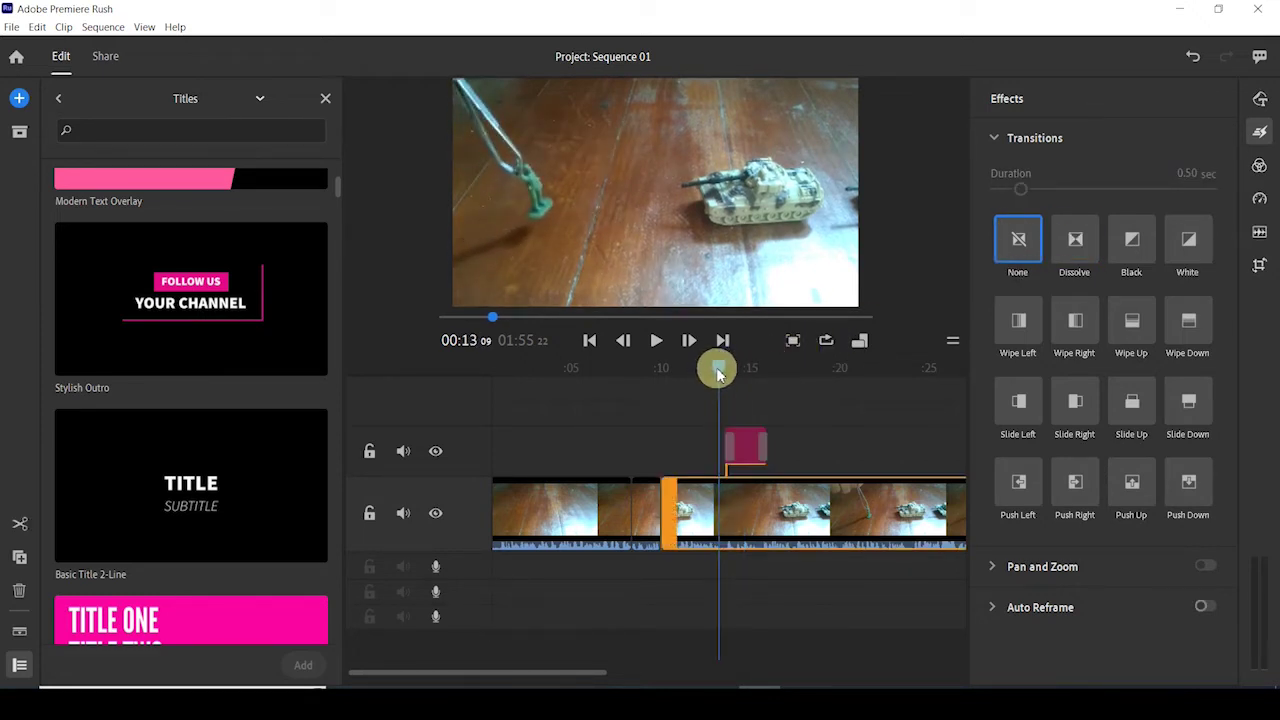
click(658, 342)
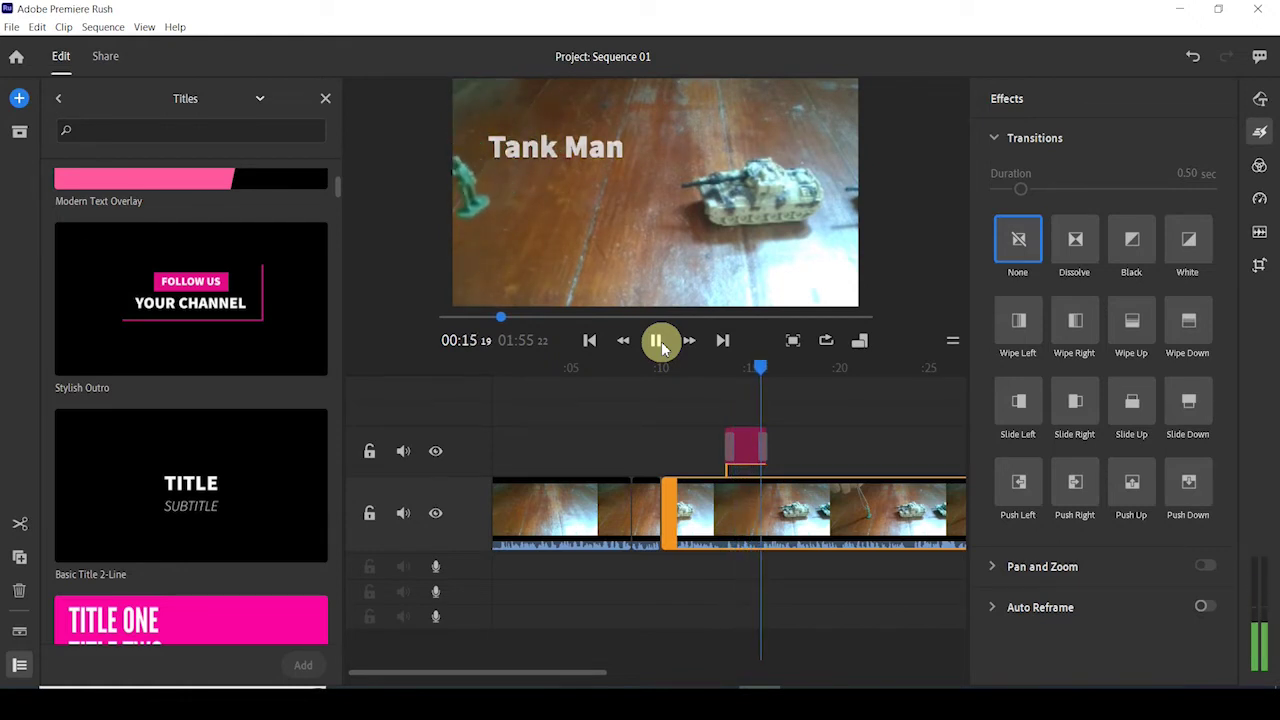
click(660, 342)
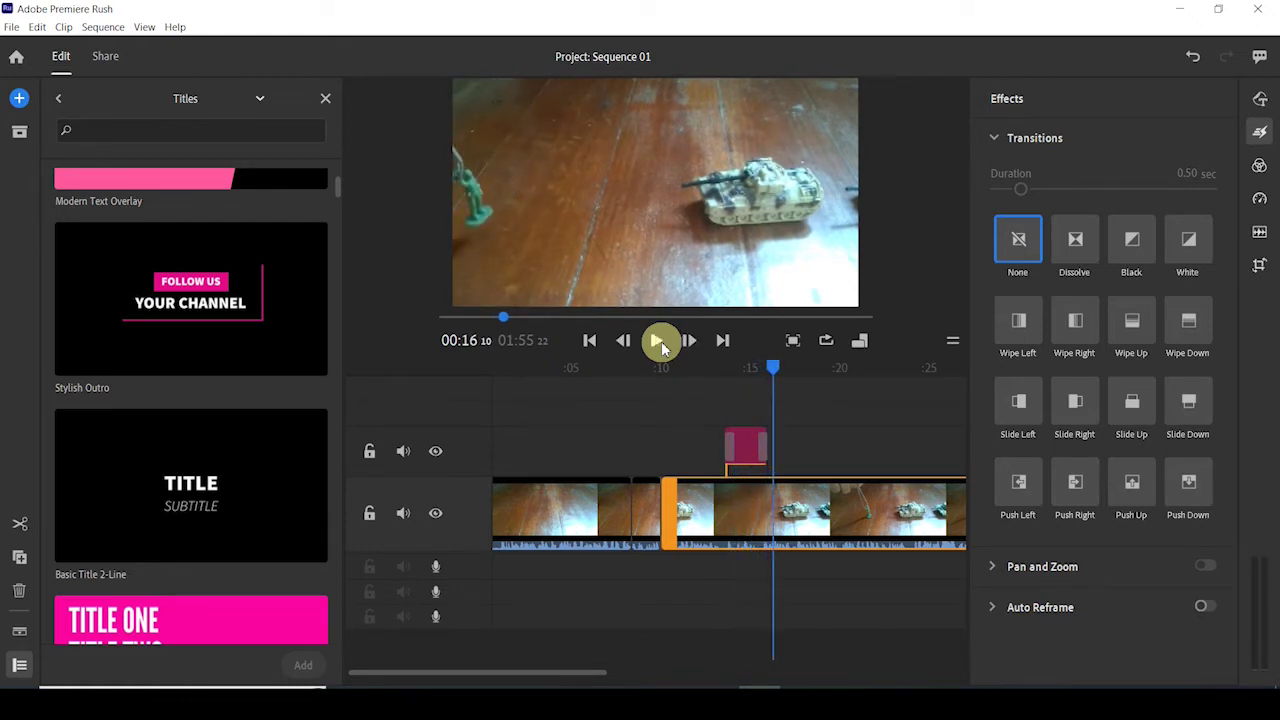
Step: Apply the Dissolve transition to the short clip just before 00:10 and play across both of its cuts
click(748, 447)
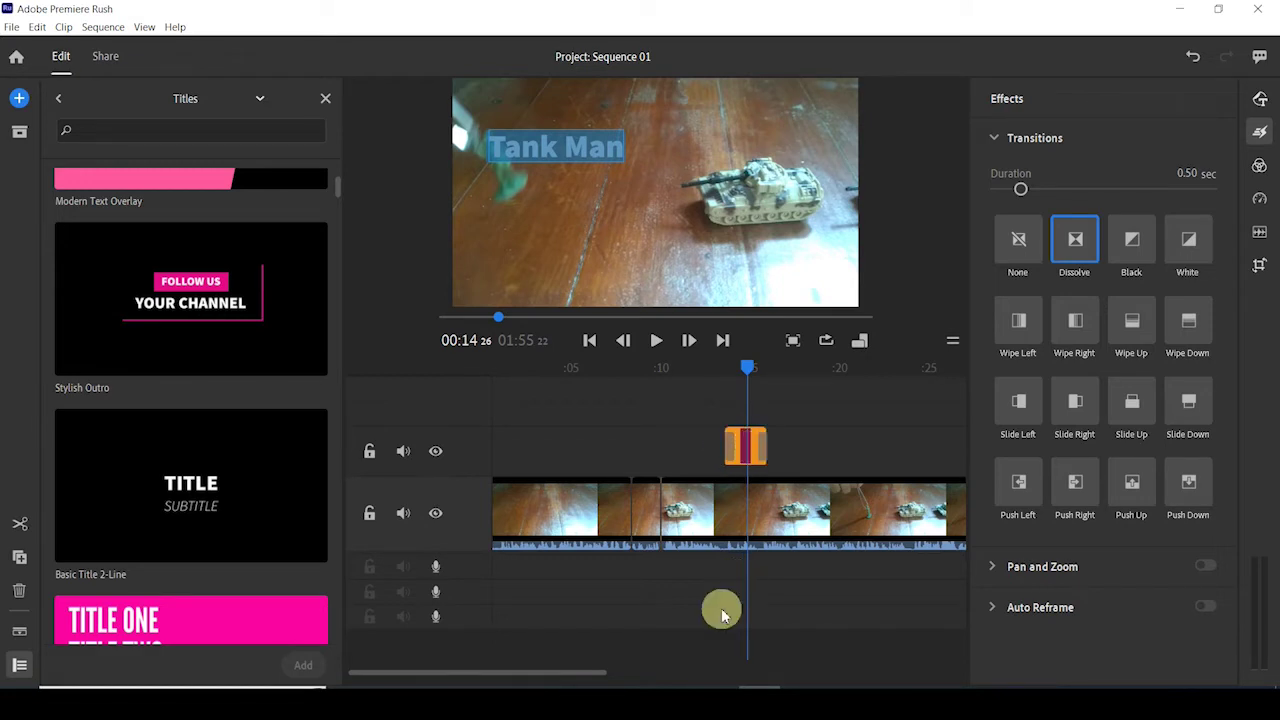
click(657, 517)
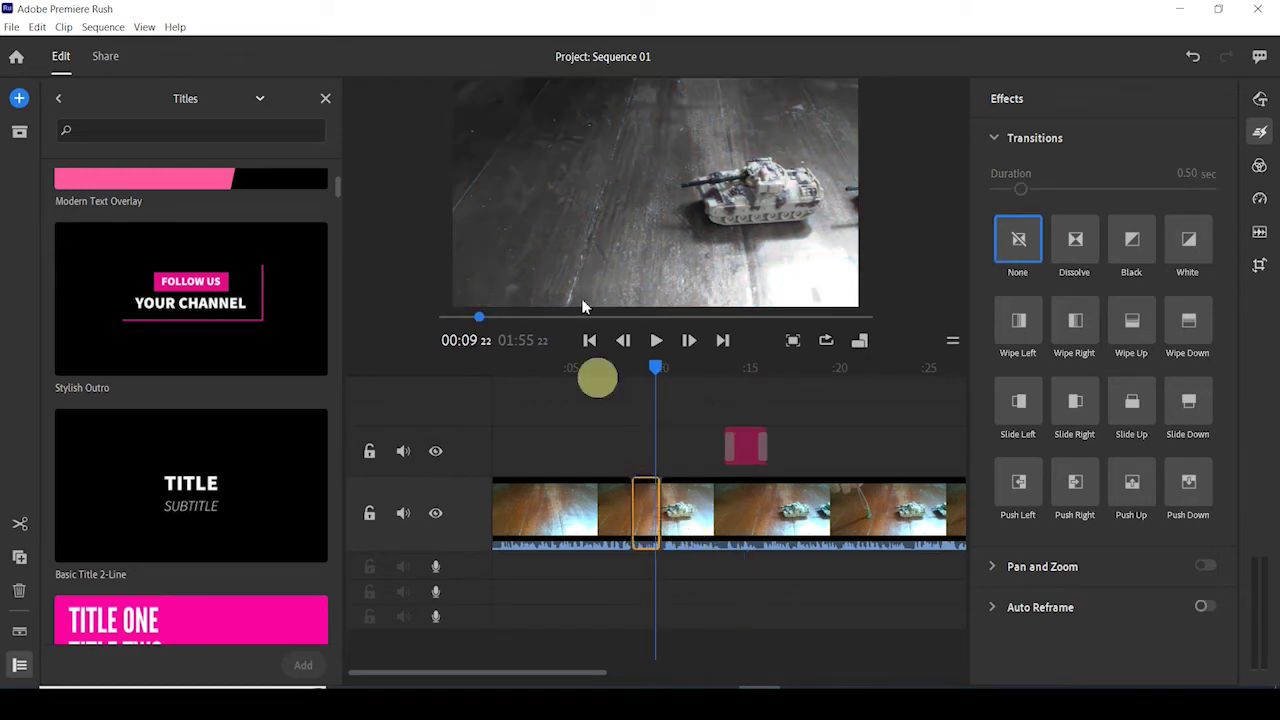
click(1076, 238)
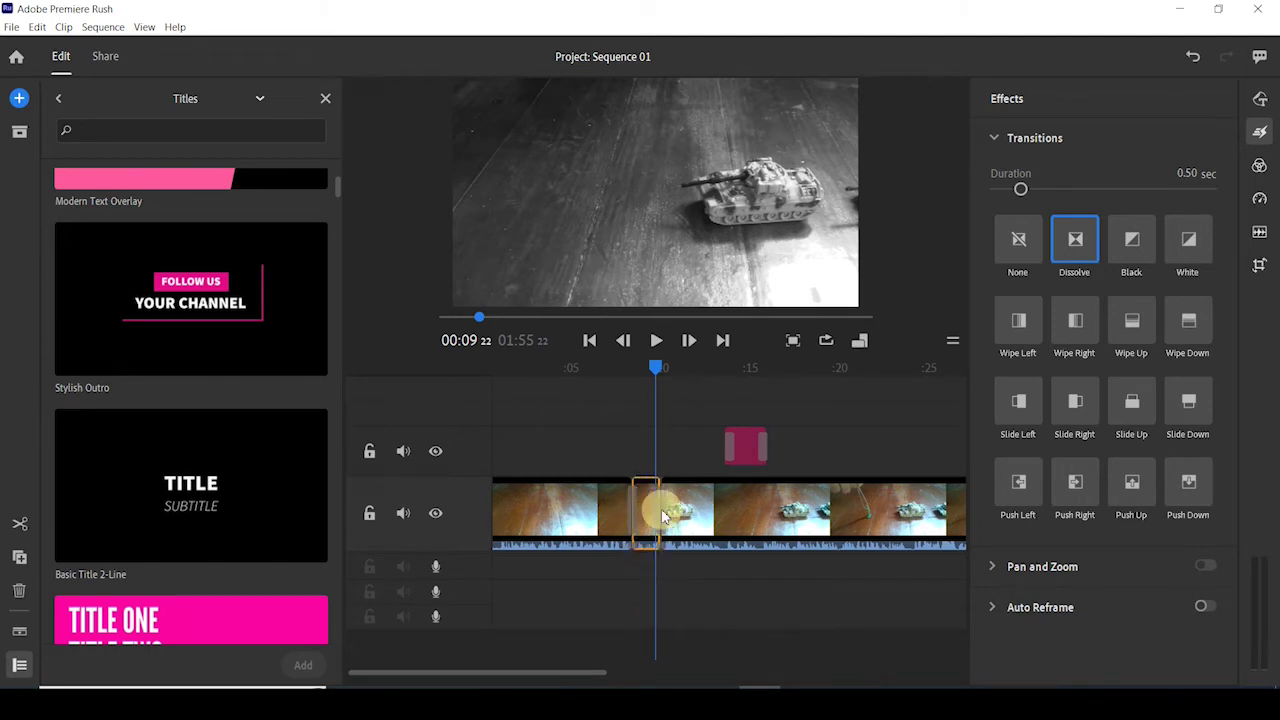
drag(655, 370, 618, 367)
click(656, 341)
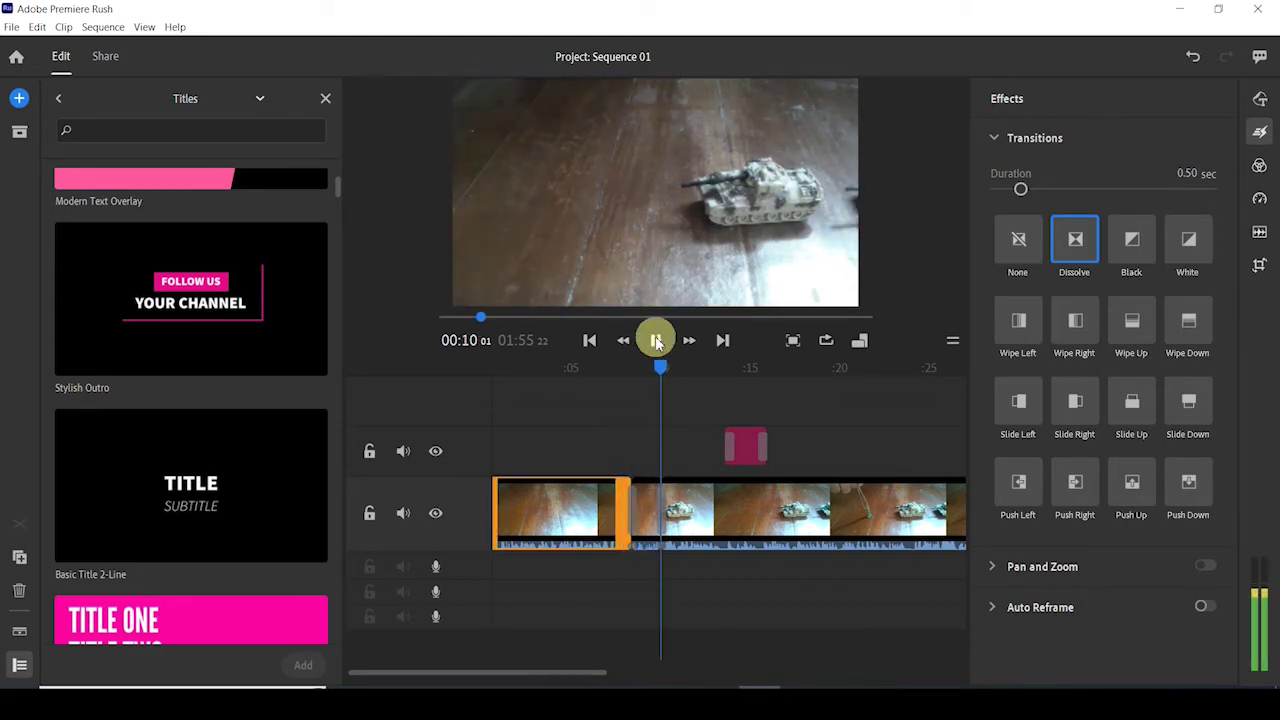
click(656, 341)
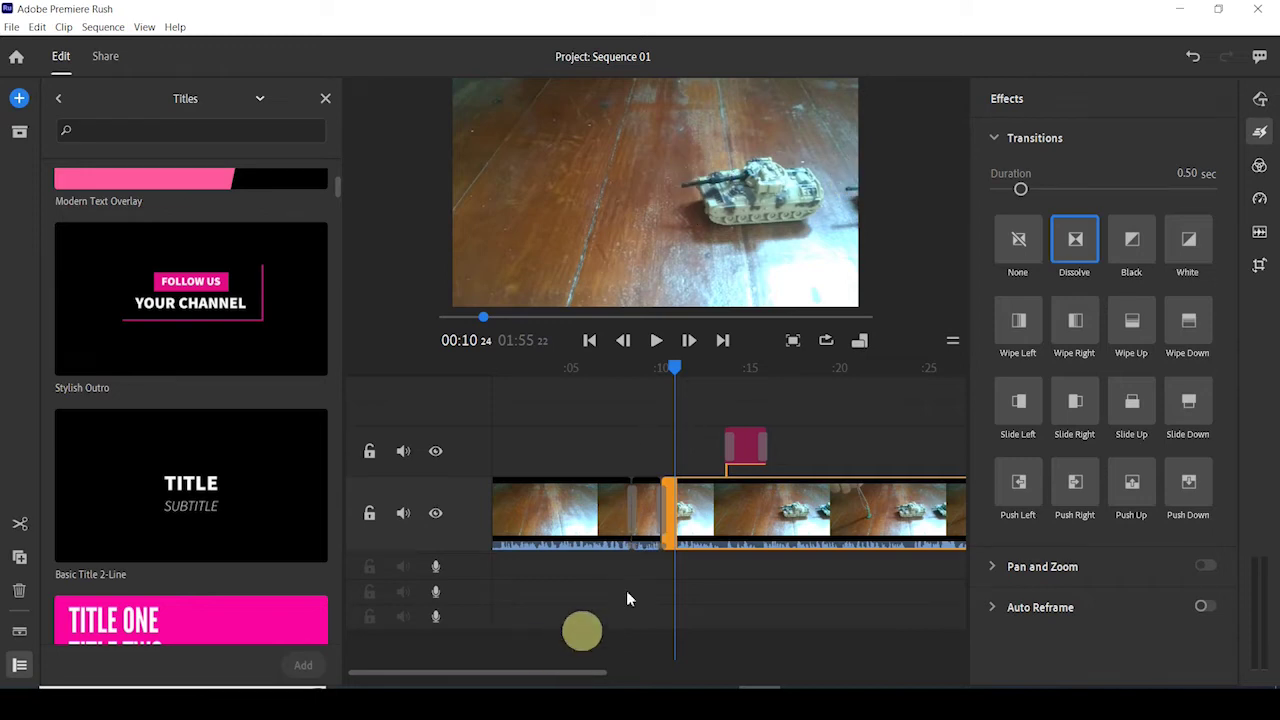
Step: Remove the Dissolve transition from the short clip just before 00:10 by setting it to None
click(748, 445)
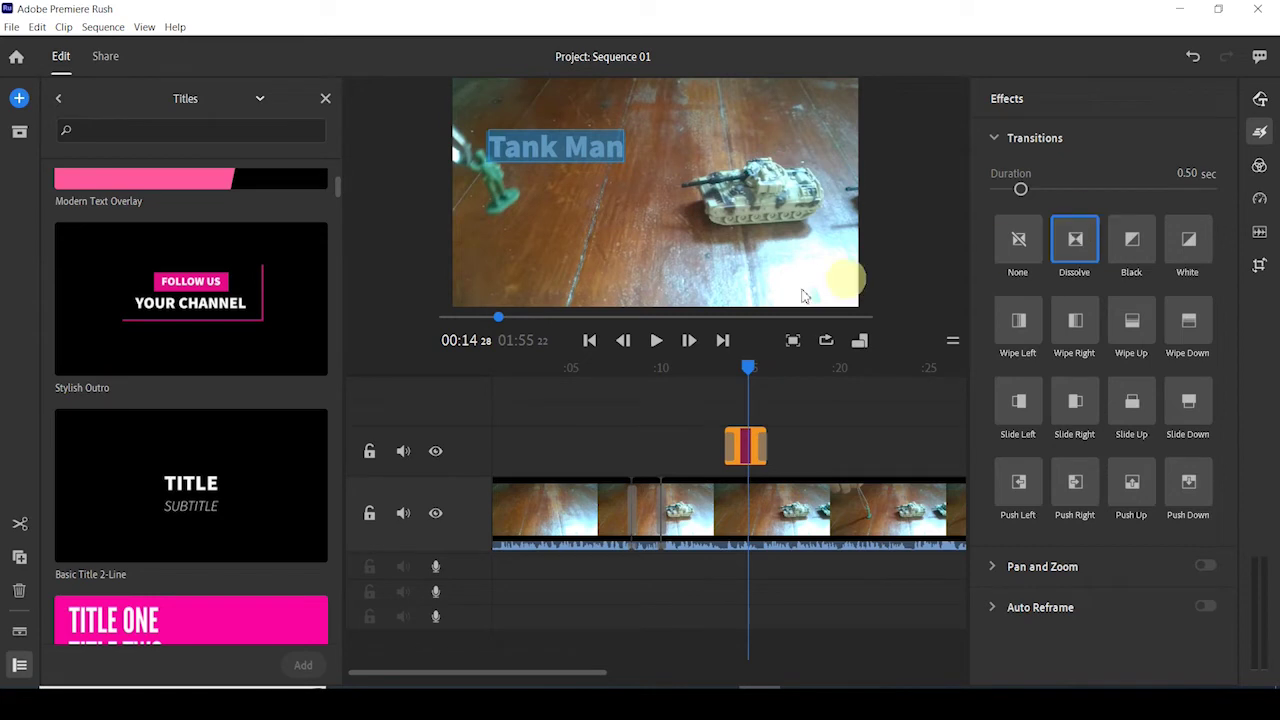
click(645, 514)
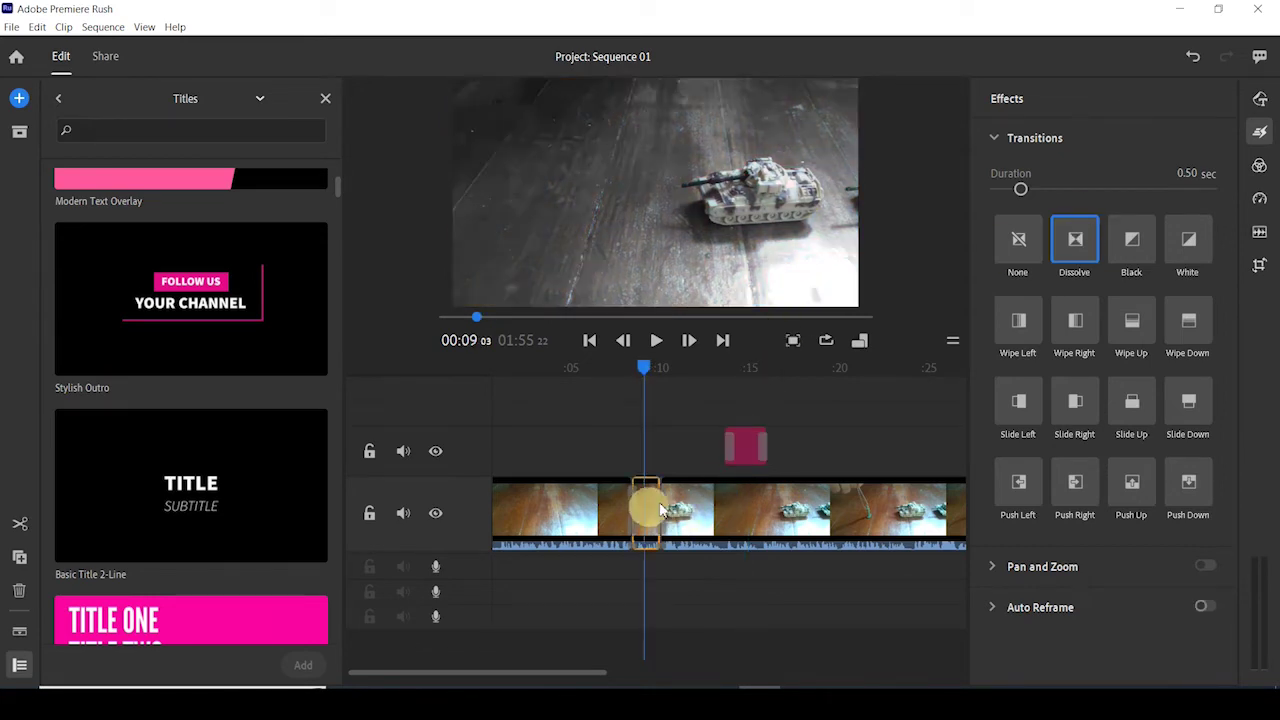
click(679, 508)
click(651, 501)
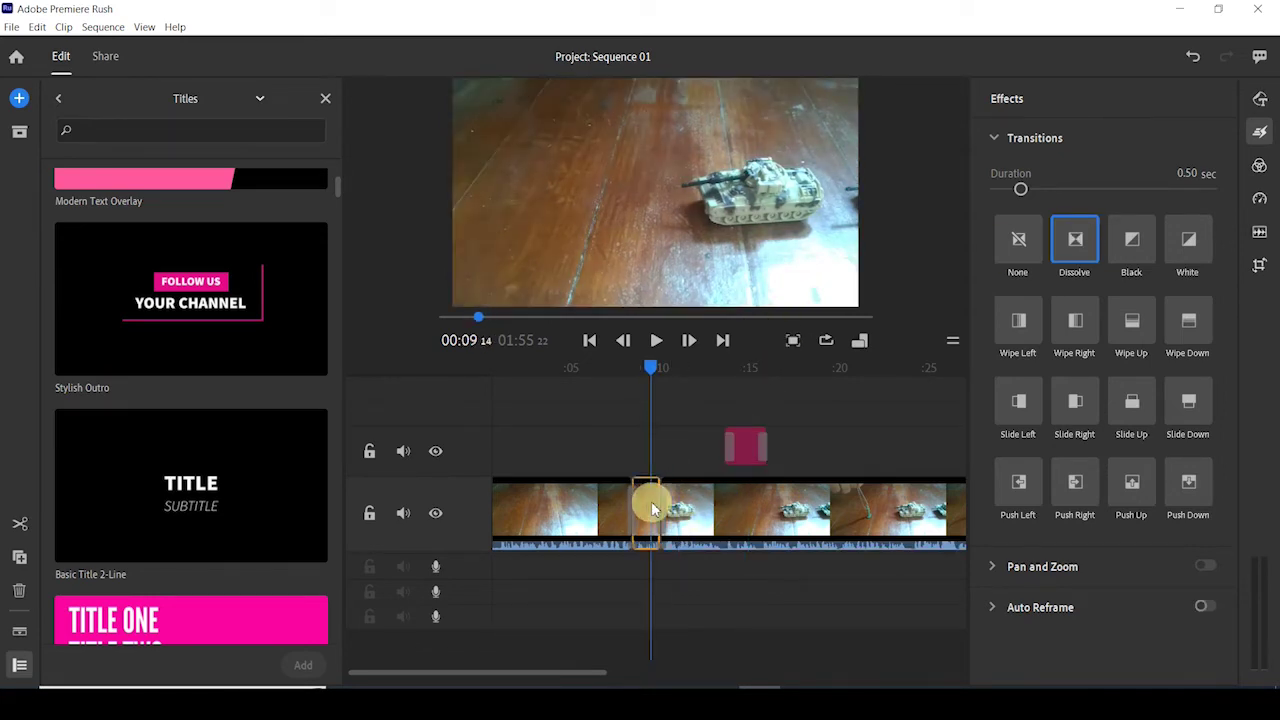
click(1020, 238)
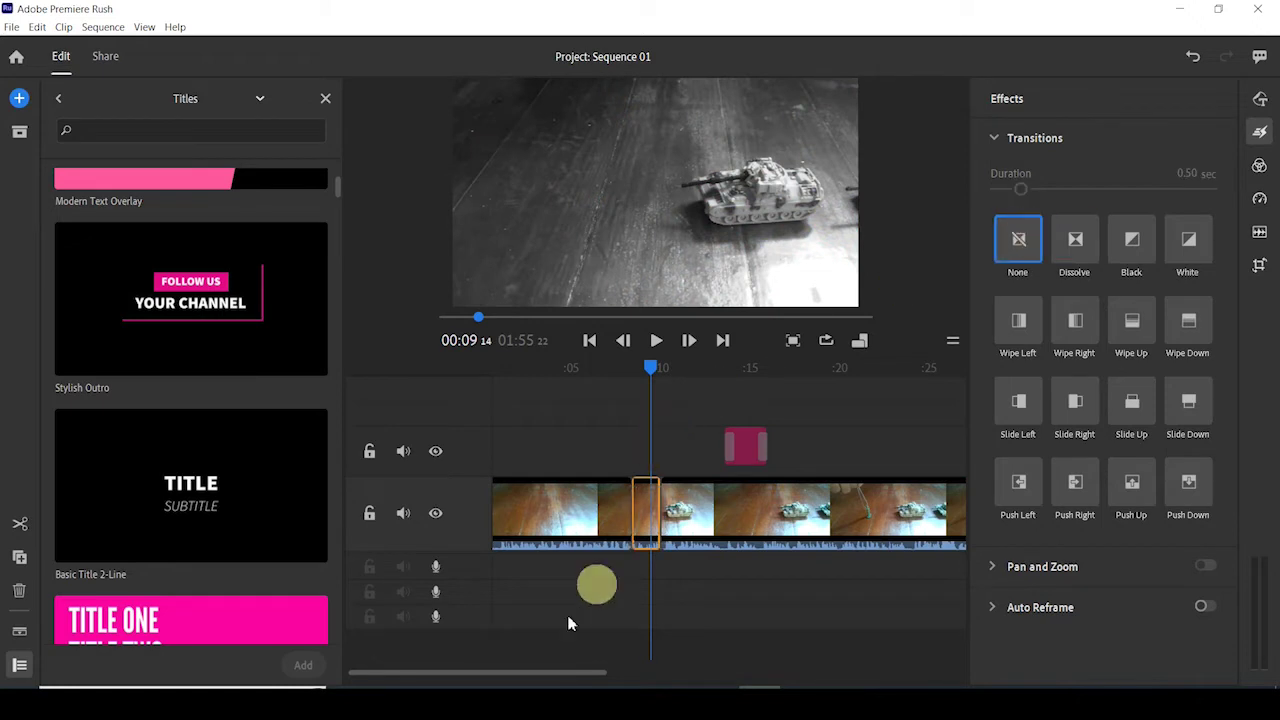
Step: Restore the Dissolve transition at the start of the toy soldiers clip
drag(514, 672, 614, 665)
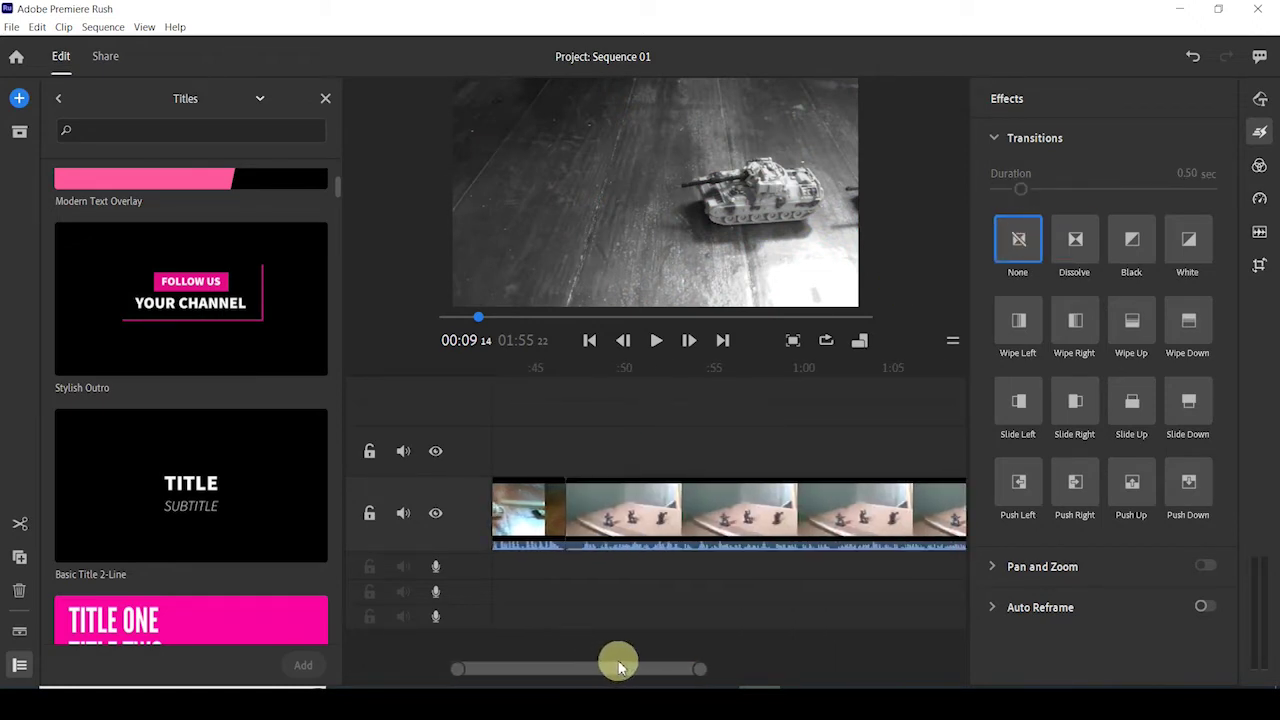
click(572, 512)
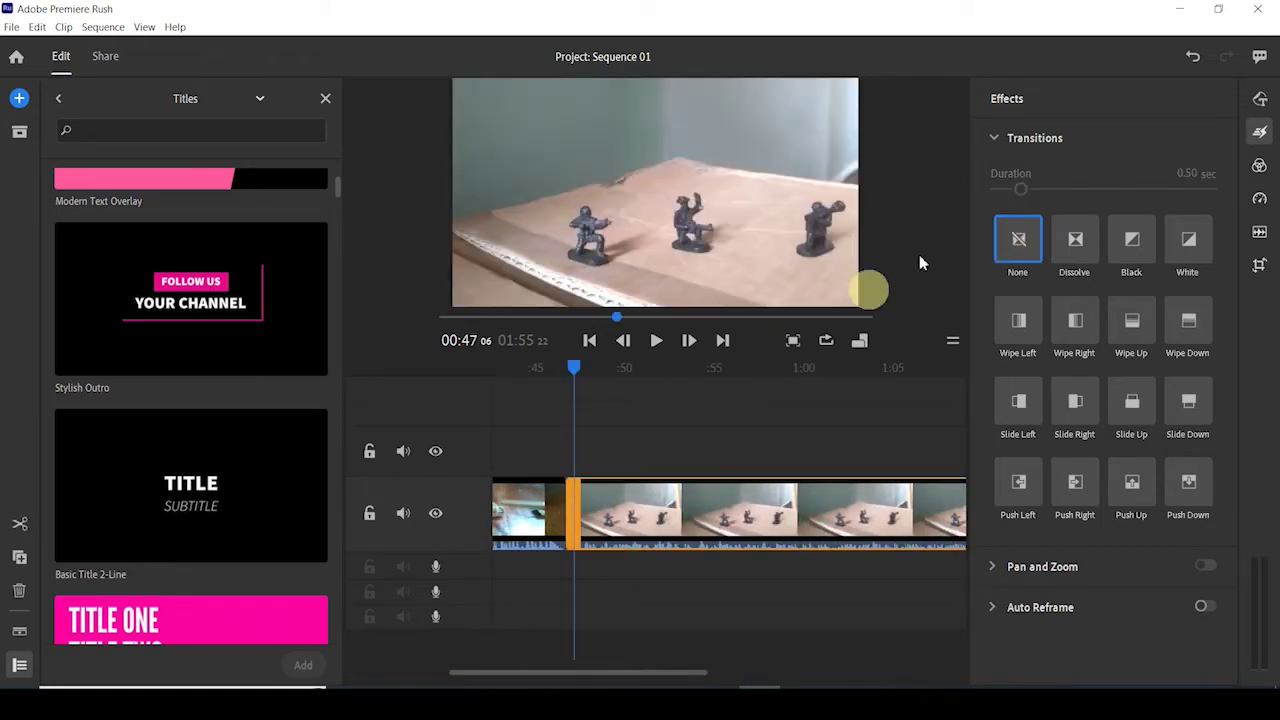
key(ctrl+z)
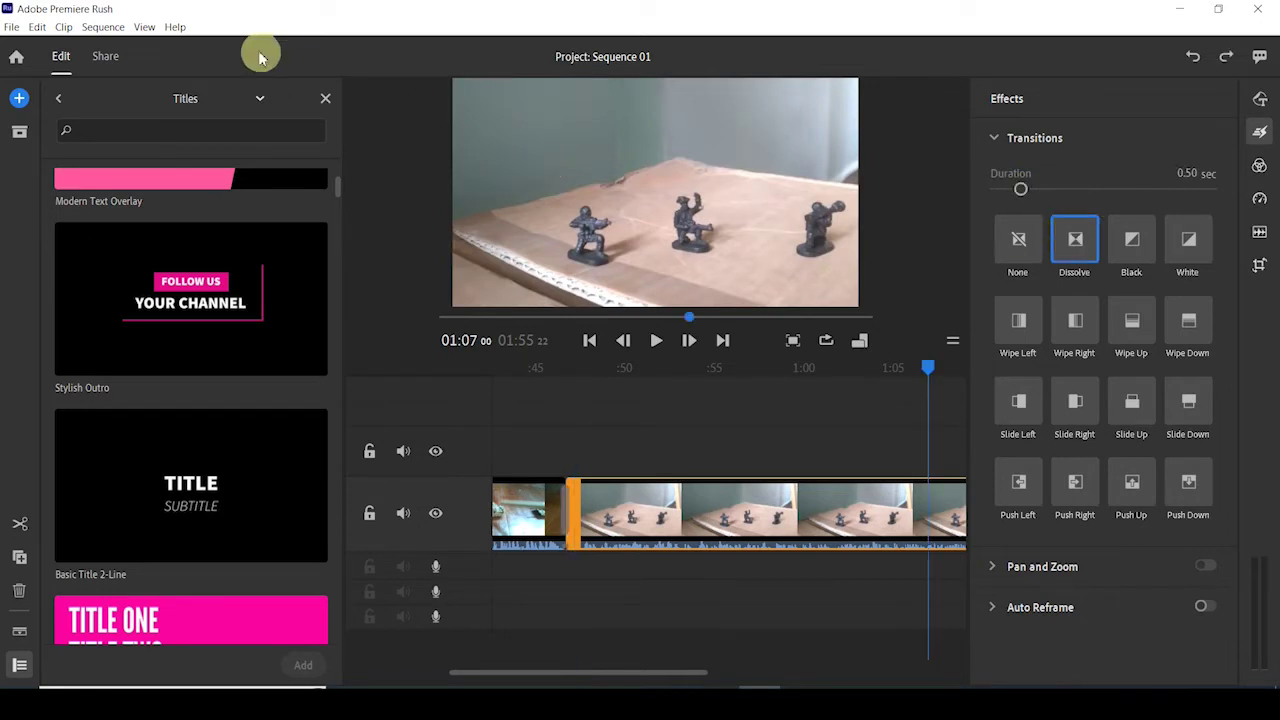
Step: Close the Titles browser and open the audio settings for the toy soldiers clip
click(325, 98)
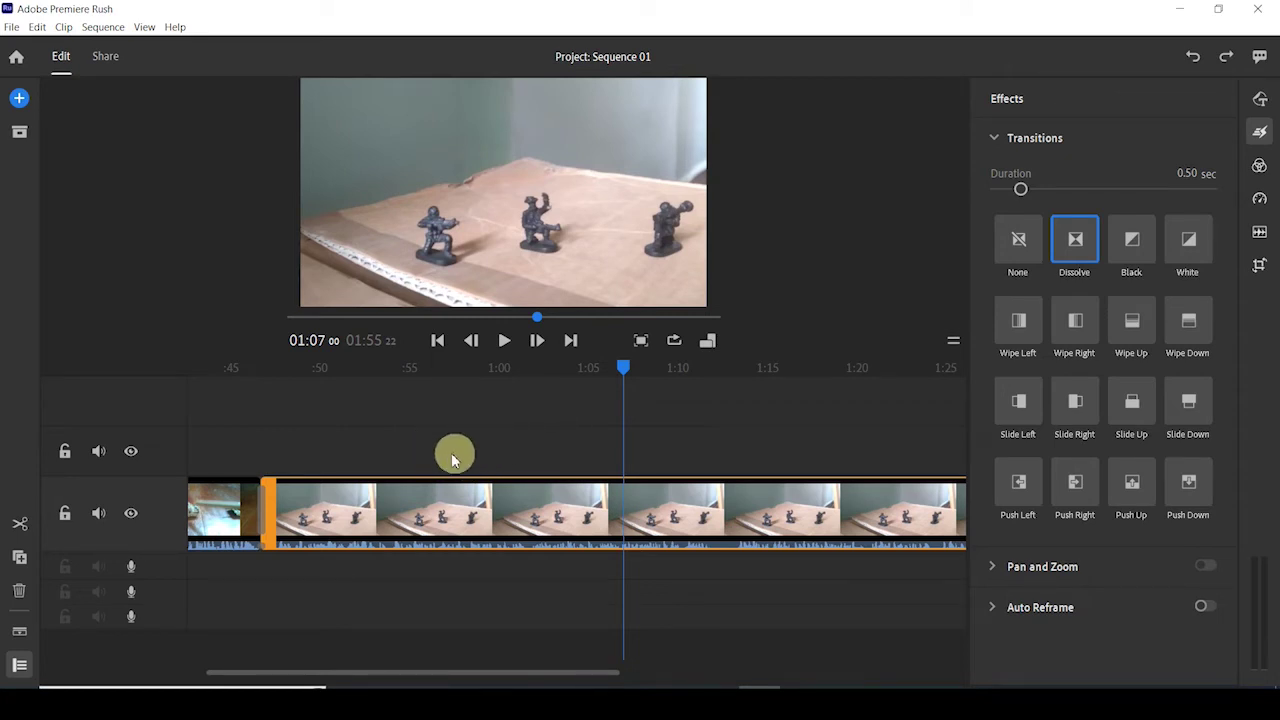
click(451, 498)
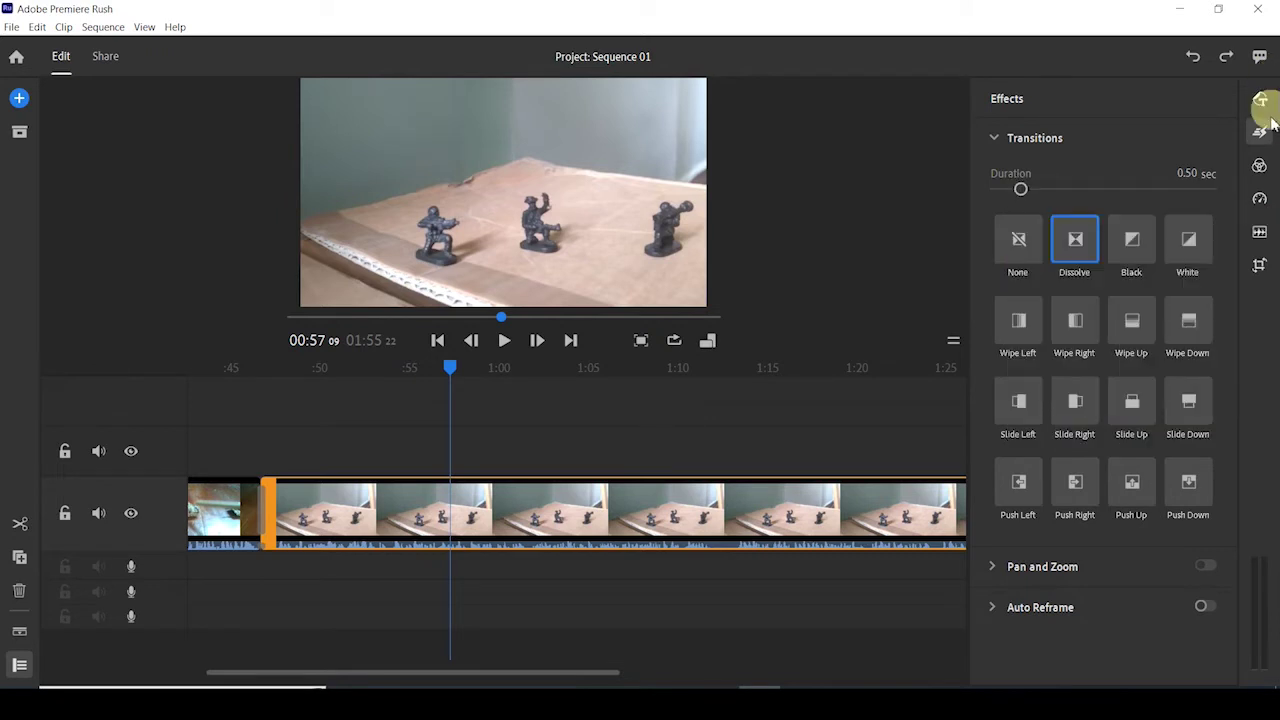
click(1260, 234)
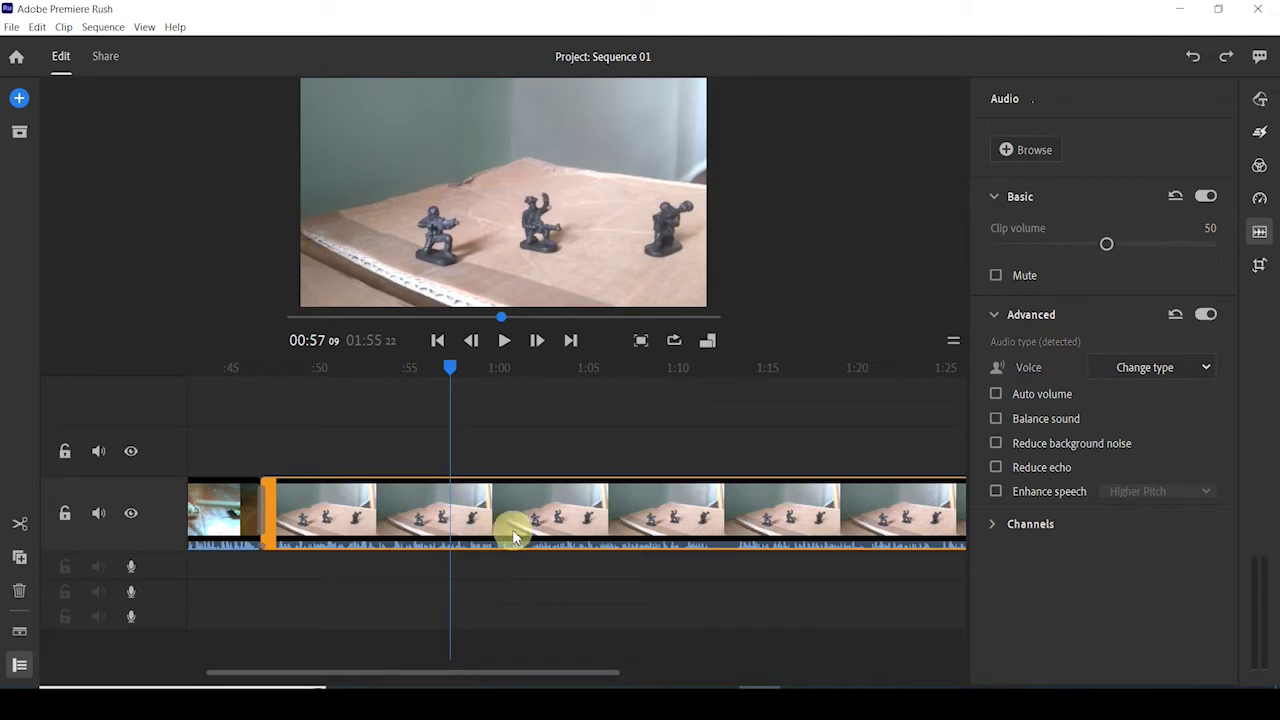
Step: Expand the audio waveforms in the timeline and inspect the audio settings of the toy soldiers and tank clips
click(536, 498)
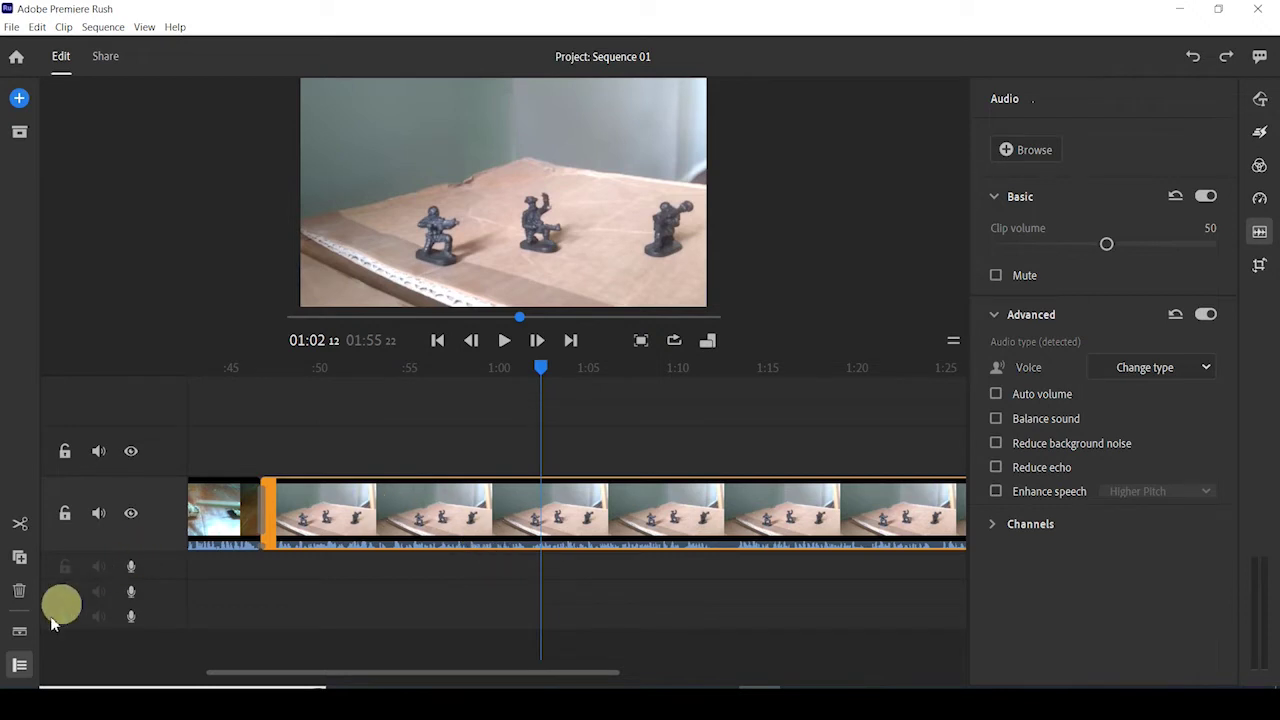
click(21, 632)
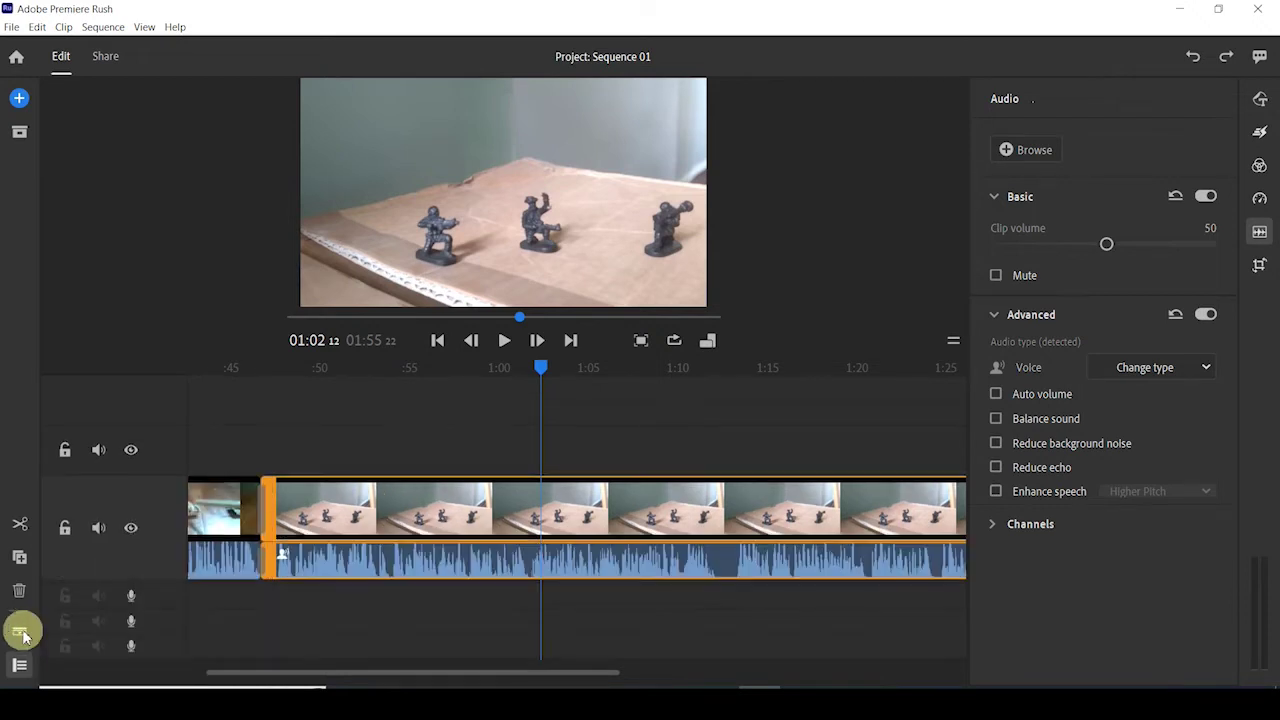
click(355, 553)
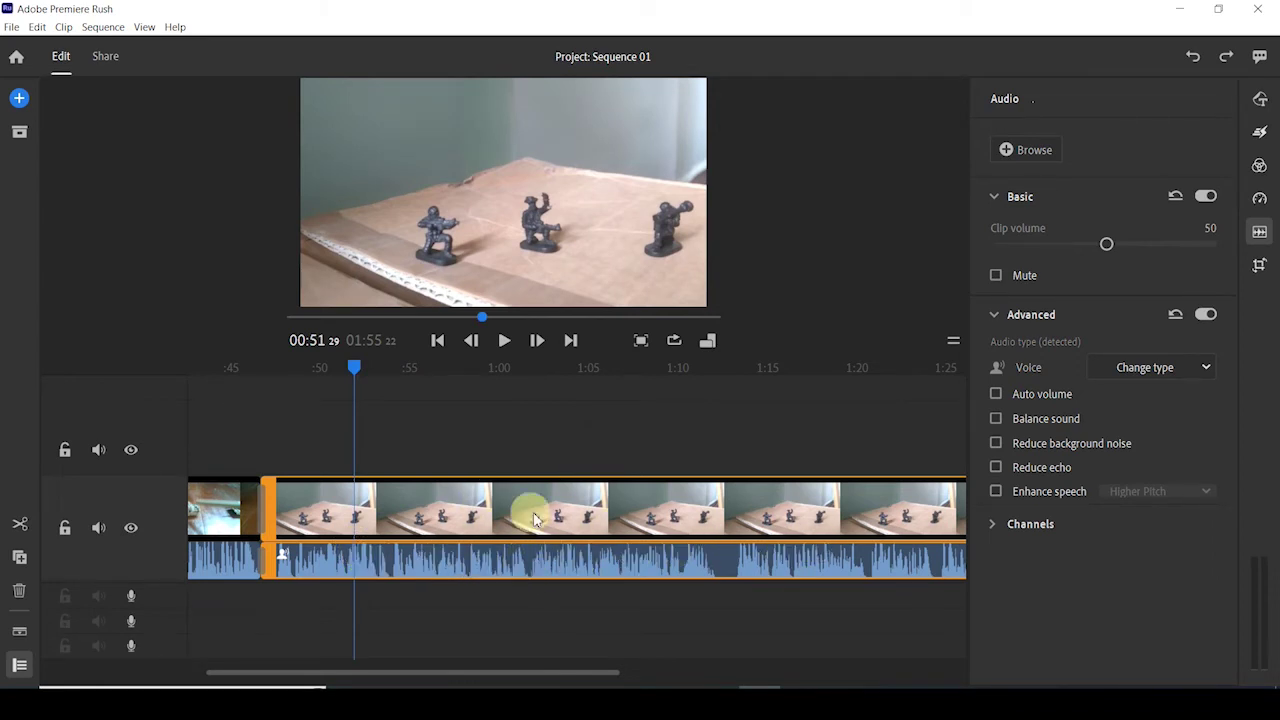
click(222, 567)
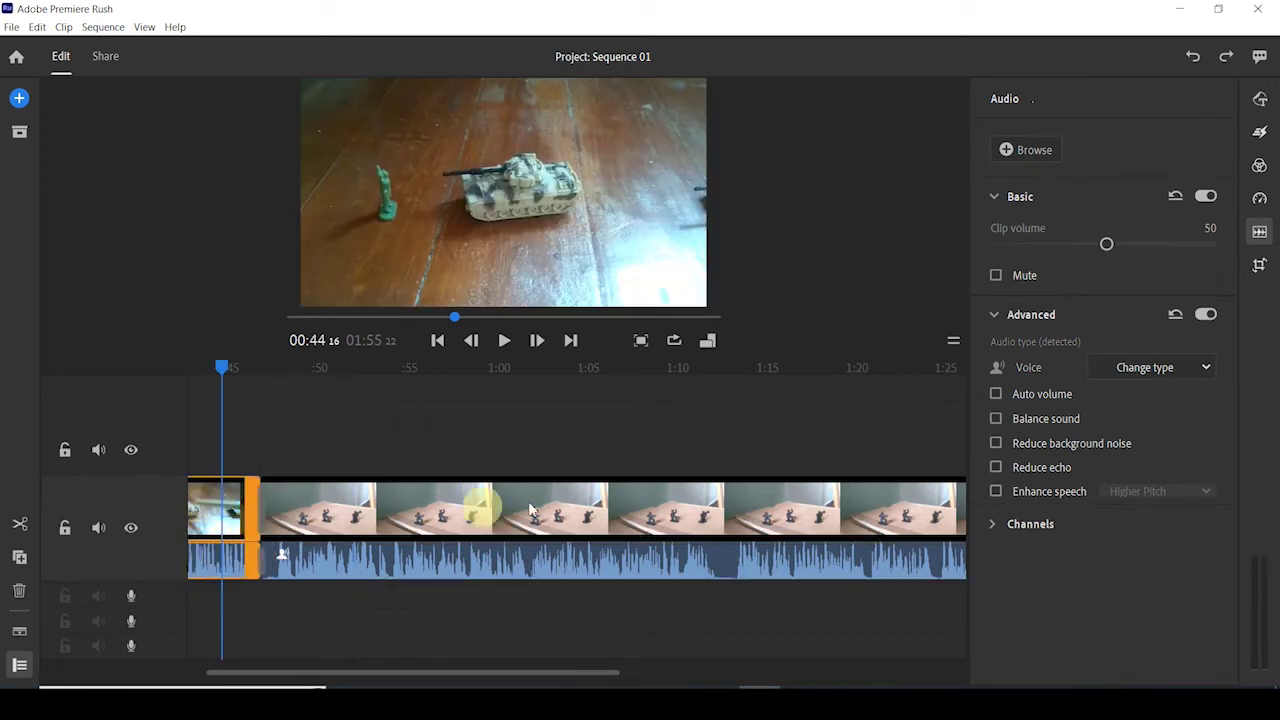
Step: Mute the toy soldiers clip, play a short part of it, and unmute it
click(582, 538)
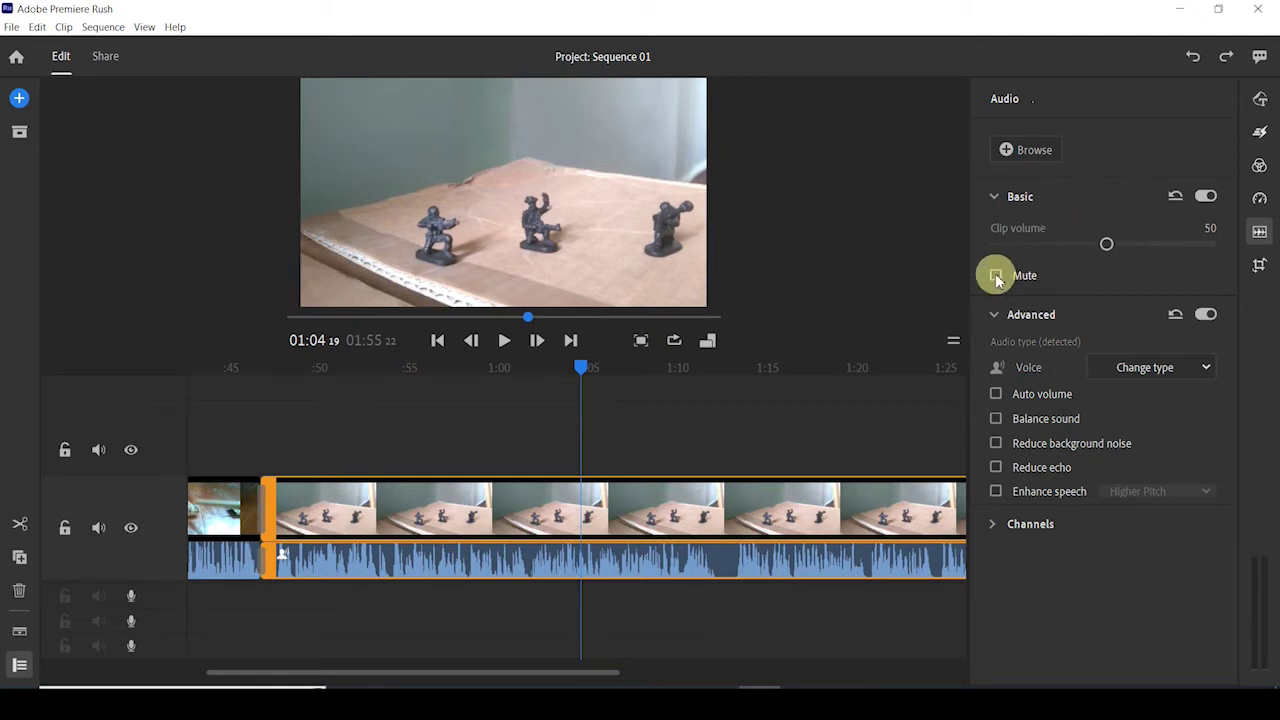
click(646, 517)
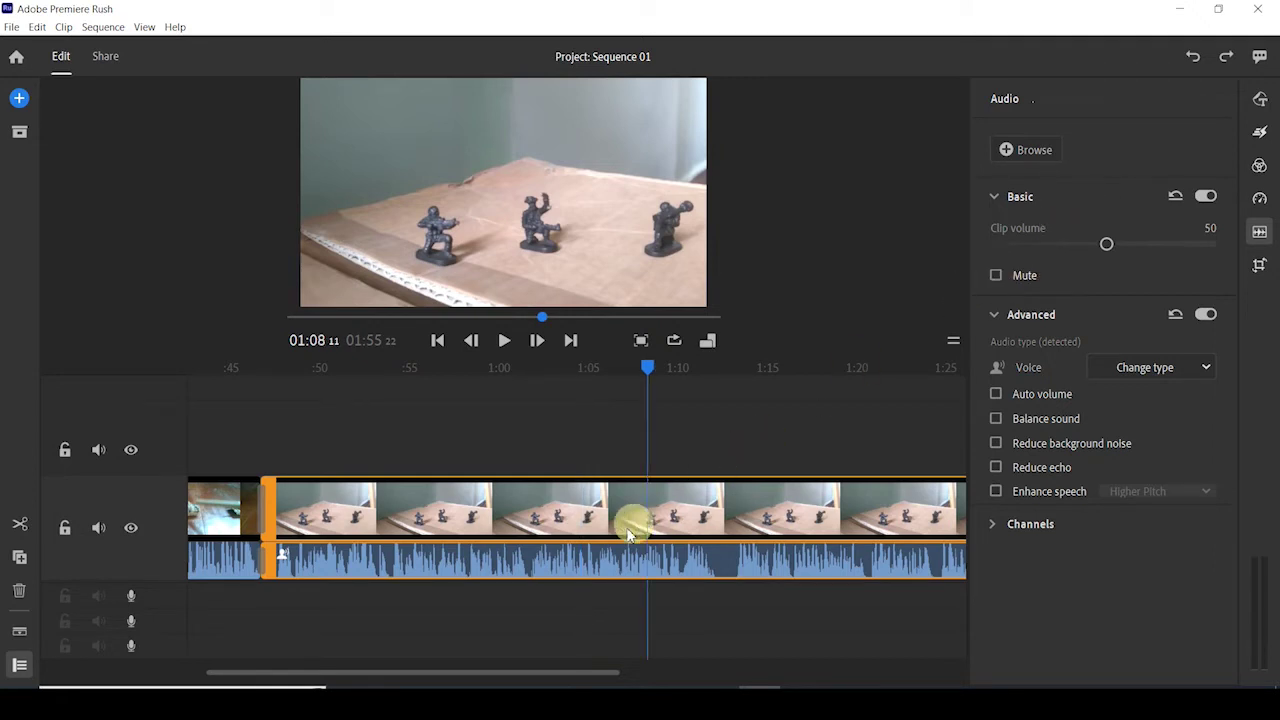
click(609, 555)
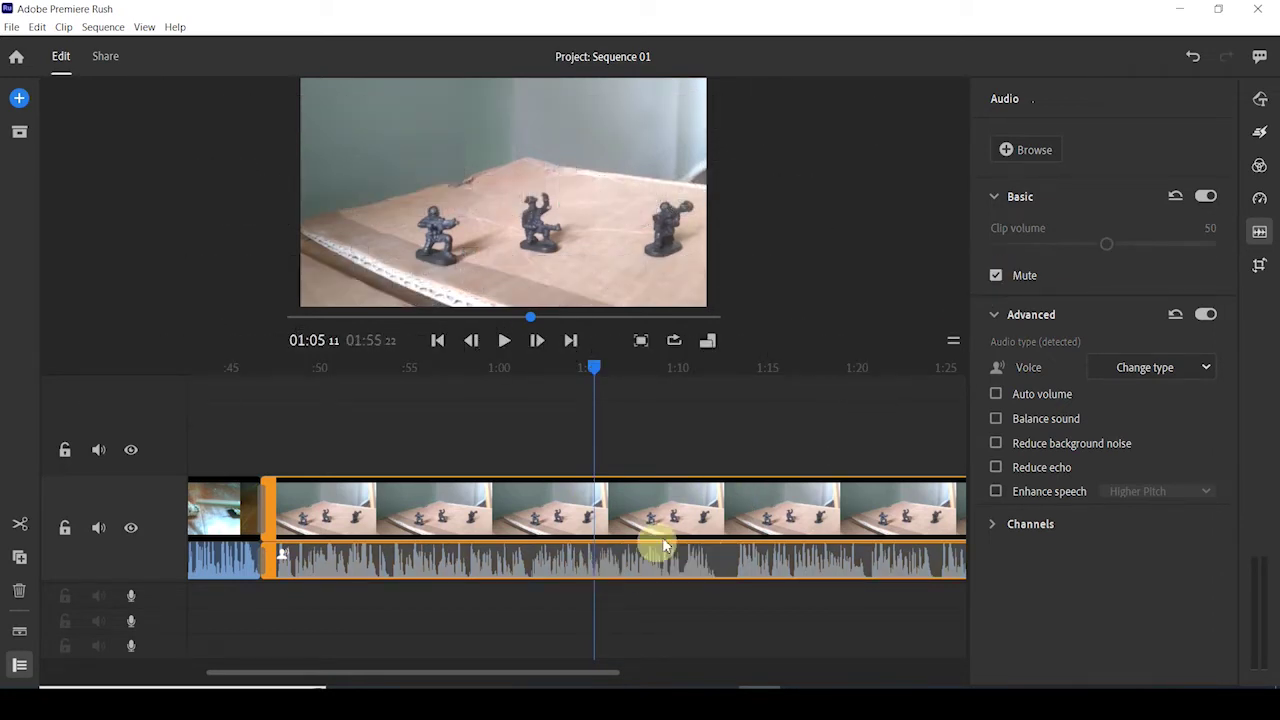
click(503, 341)
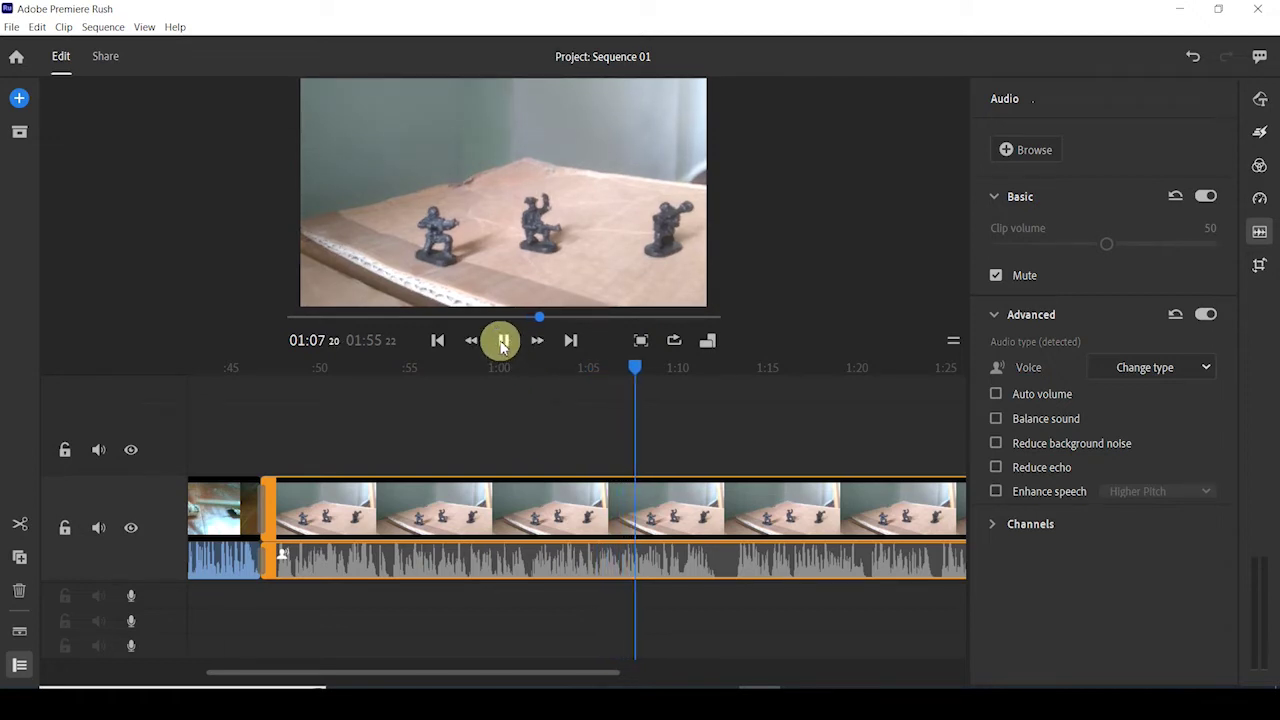
click(505, 342)
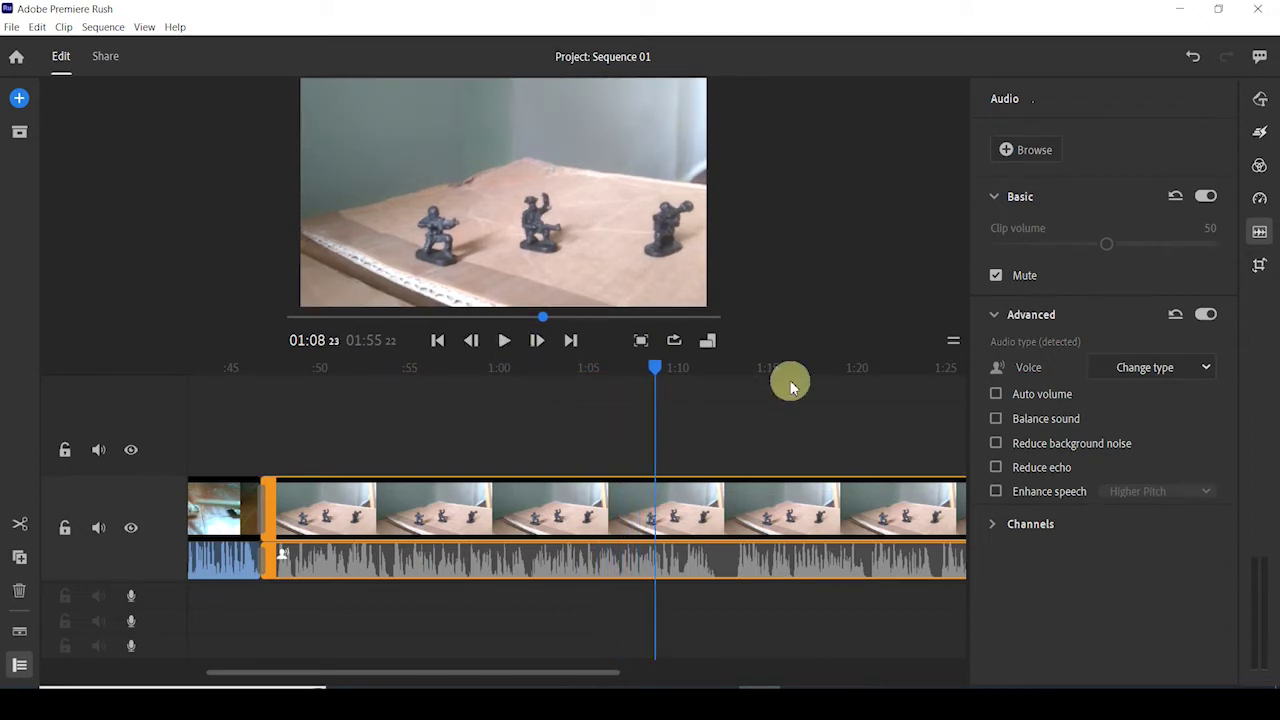
click(998, 276)
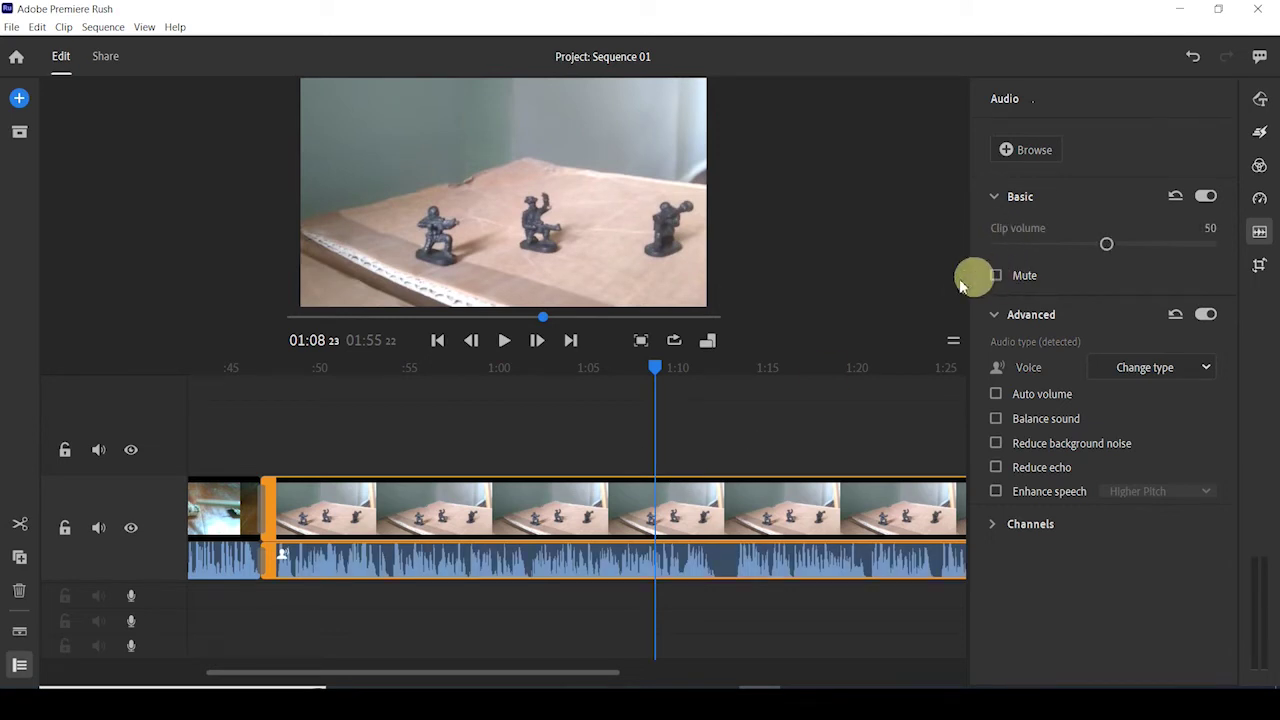
Step: Try adjusting the toy soldiers clip's volume and undo the change
mouse_move(1106, 244)
mouse_down()
mouse_move(1190, 245)
mouse_move(1011, 233)
mouse_move(1155, 250)
mouse_move(1078, 258)
mouse_move(1097, 256)
mouse_up()
click(1018, 325)
key(ctrl+z)
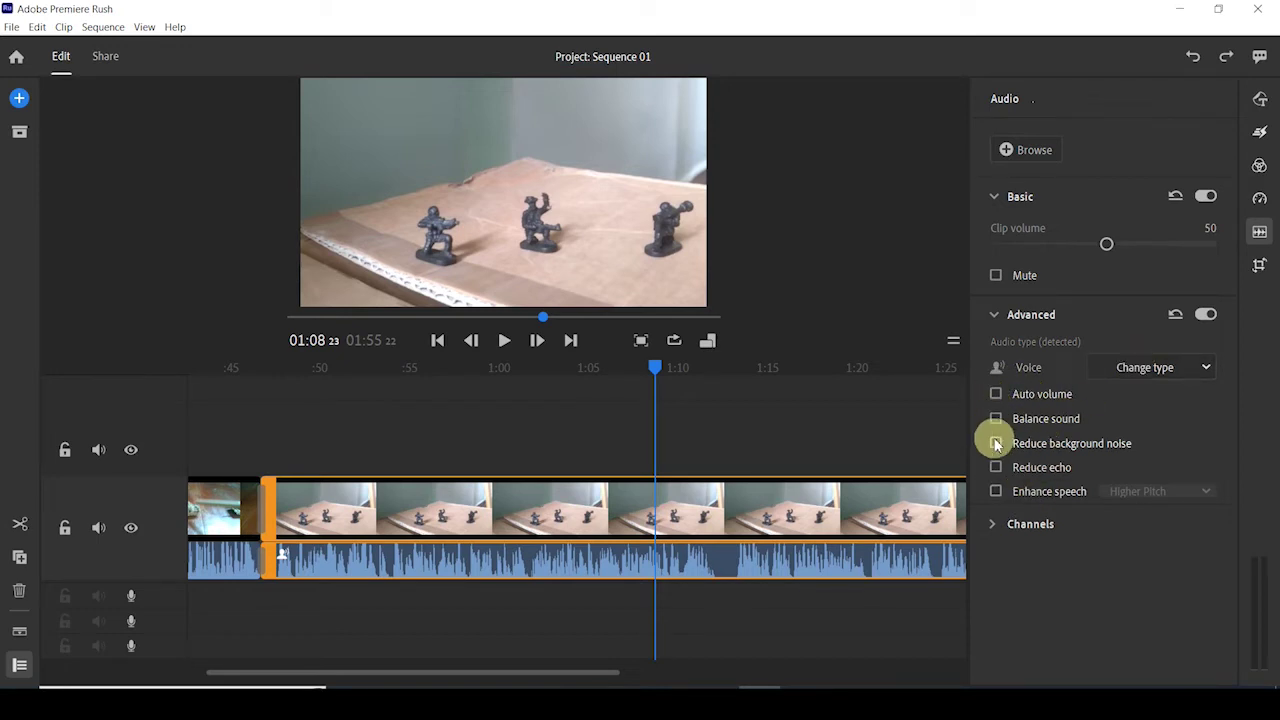
Step: Enable Reduce background noise for the toy soldiers clip at intensity 100 and listen to the result
mouse_move(1000, 450)
click(995, 442)
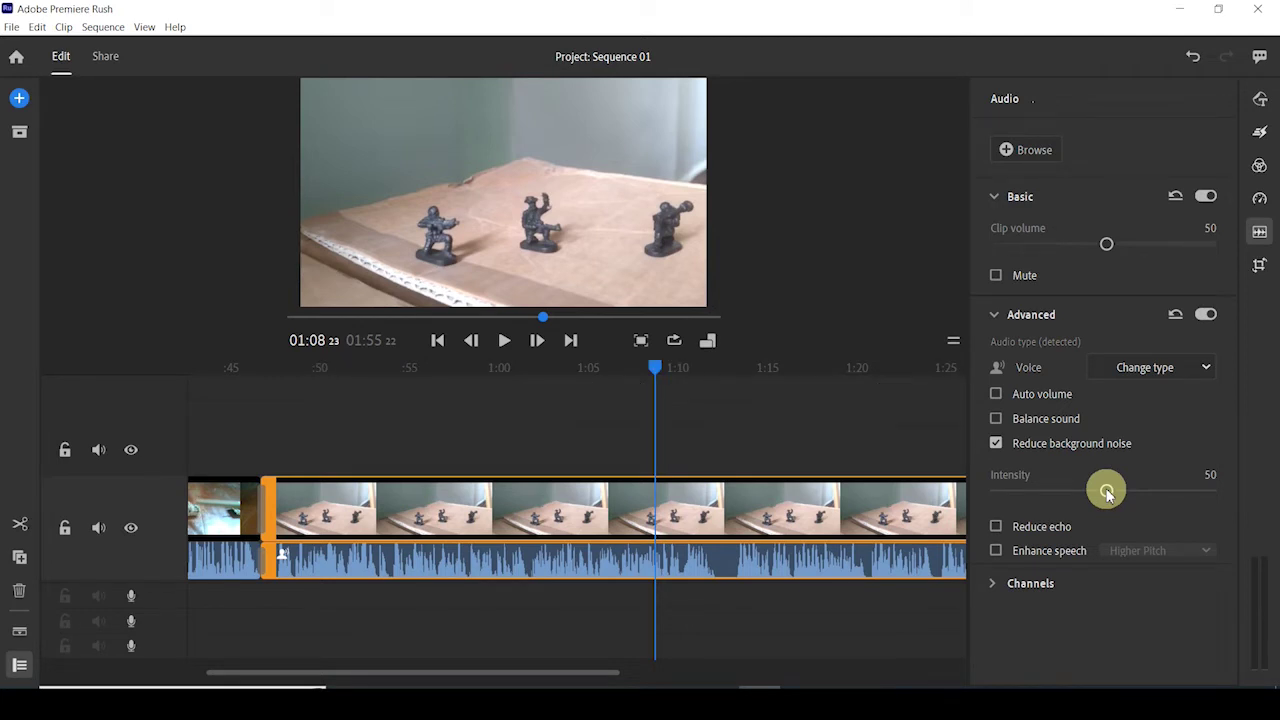
drag(1107, 492, 1247, 497)
drag(1109, 489, 1241, 497)
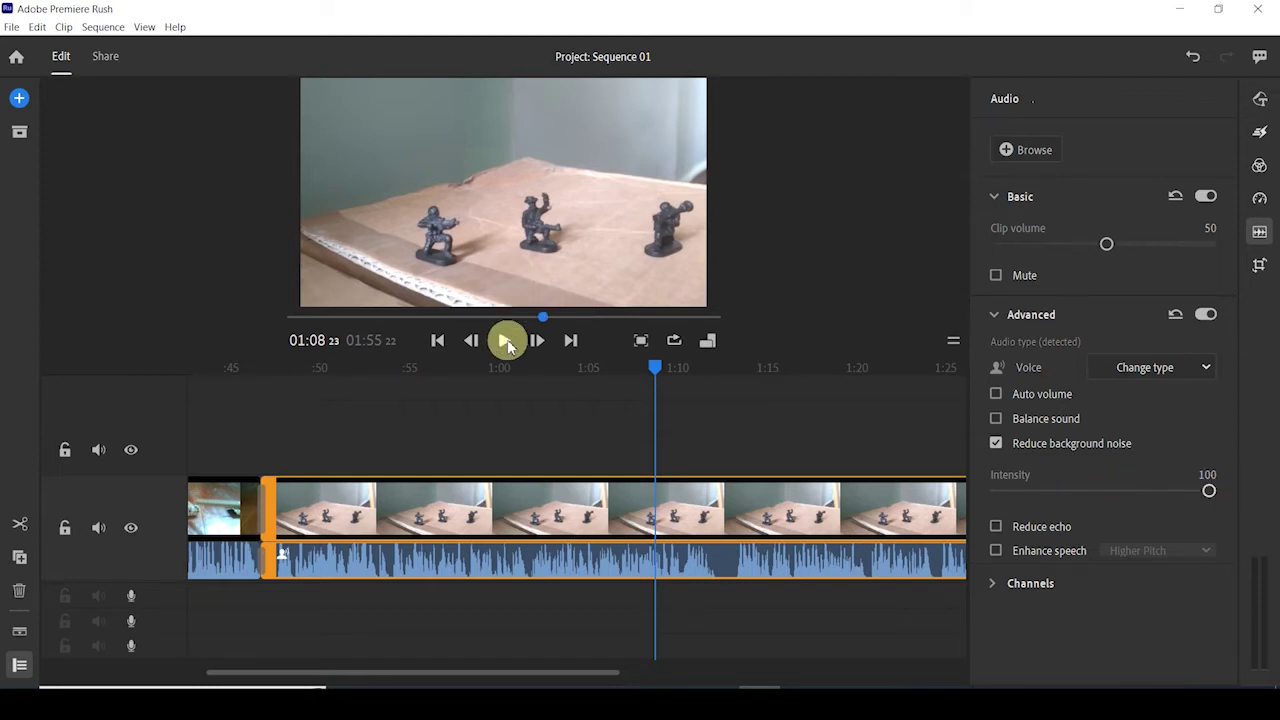
click(505, 341)
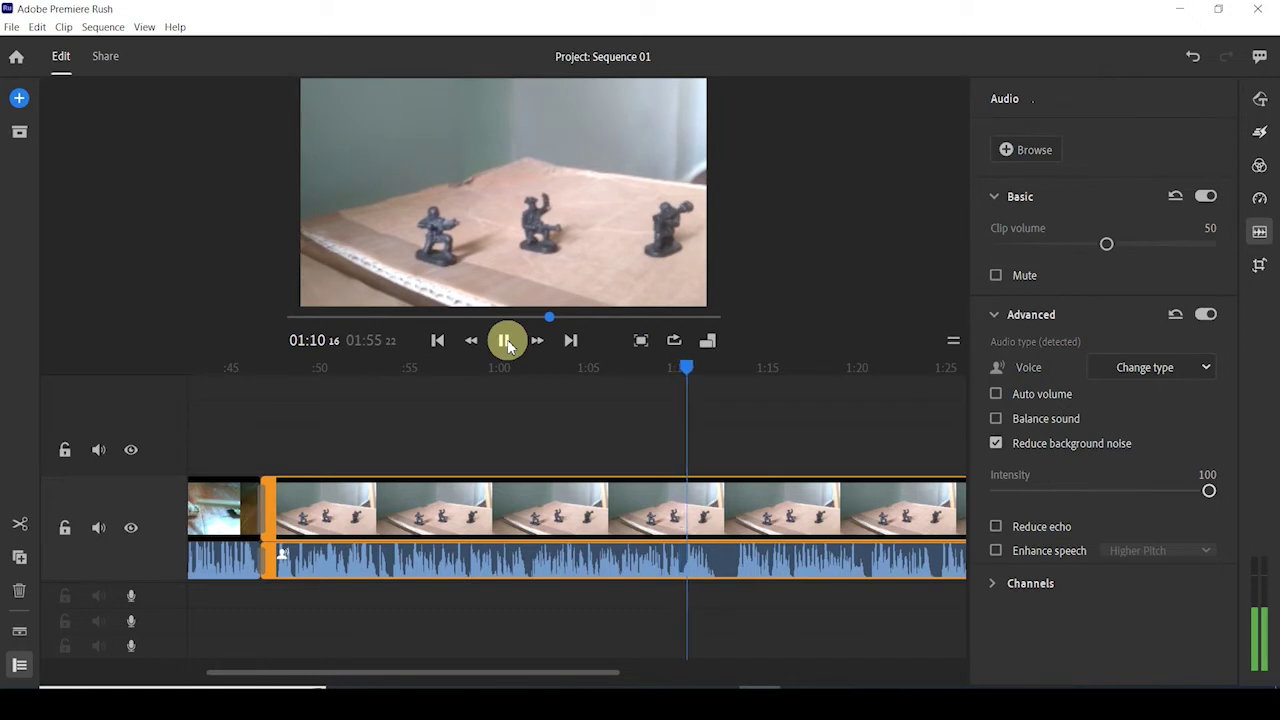
click(505, 341)
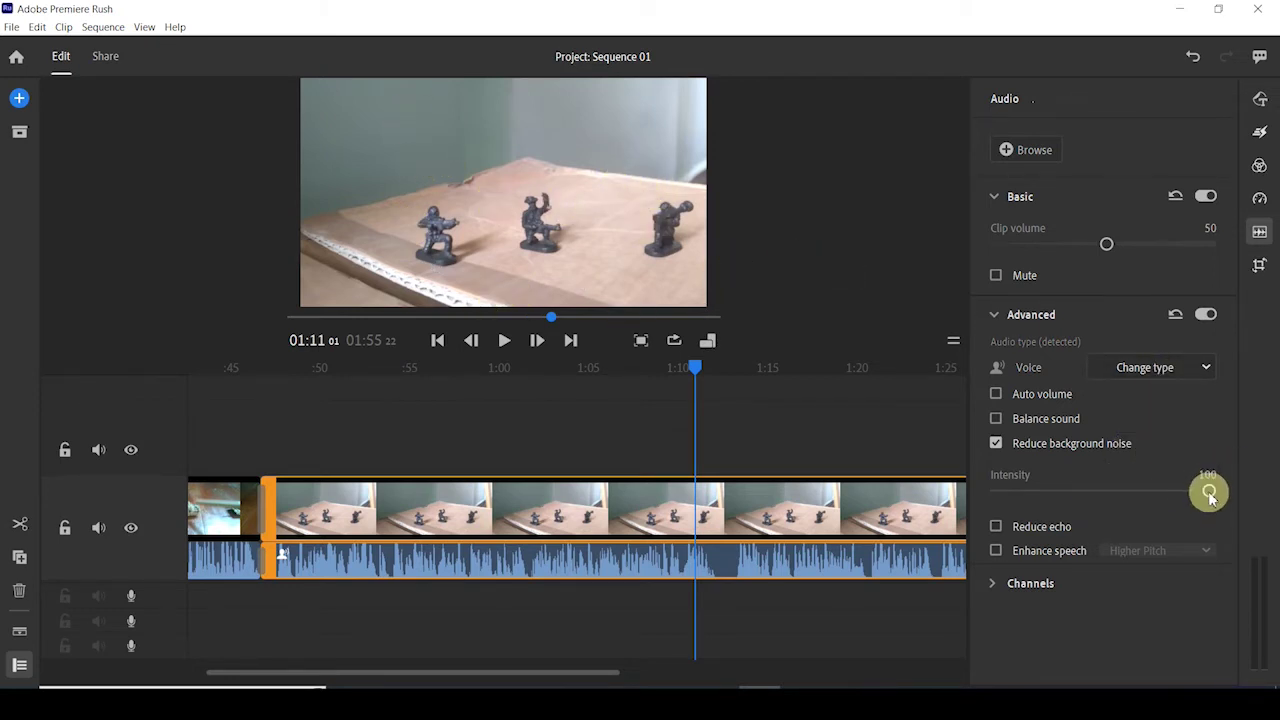
Step: Set the background noise reduction intensity to 50, and switch Reduce echo on and off again
drag(1208, 491, 1104, 517)
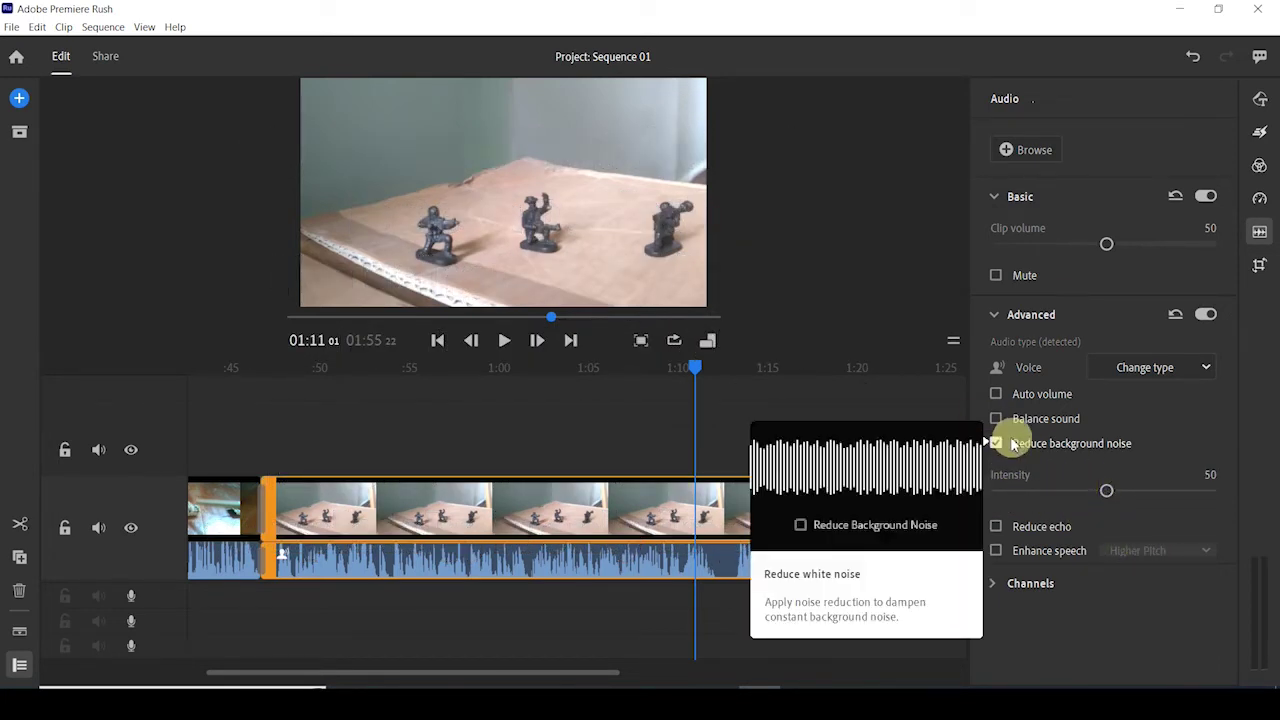
click(996, 534)
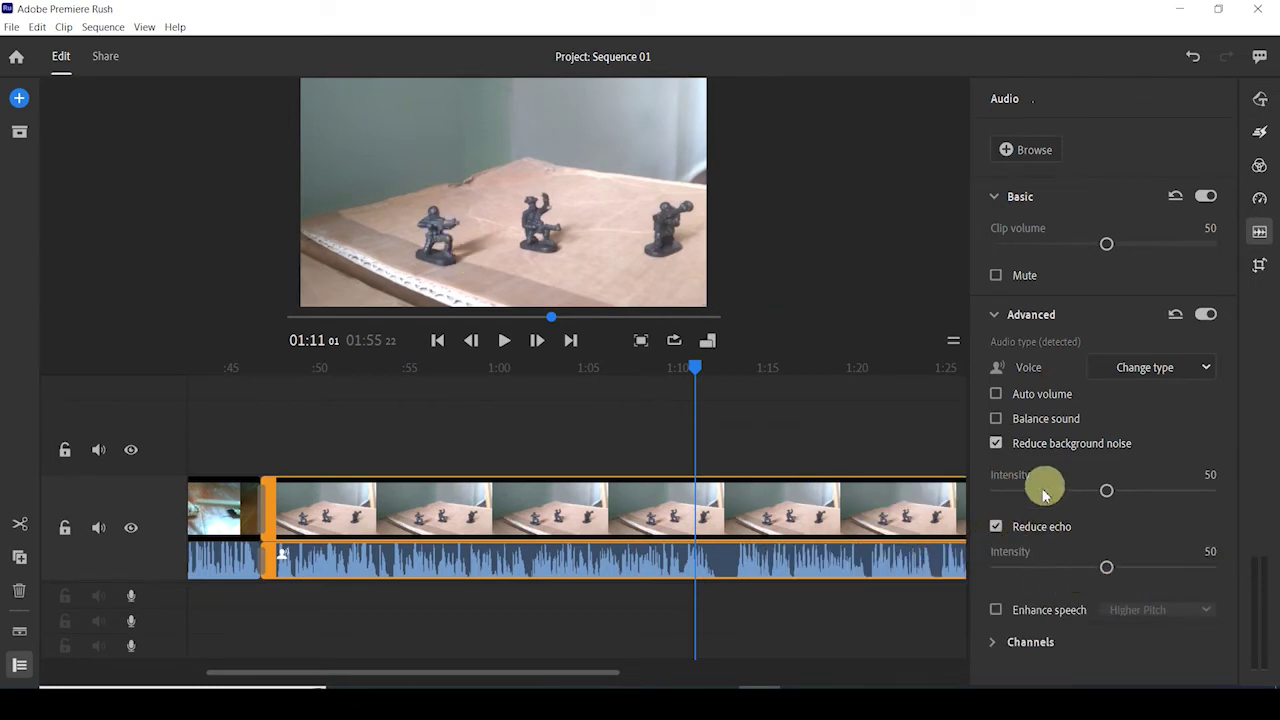
click(996, 527)
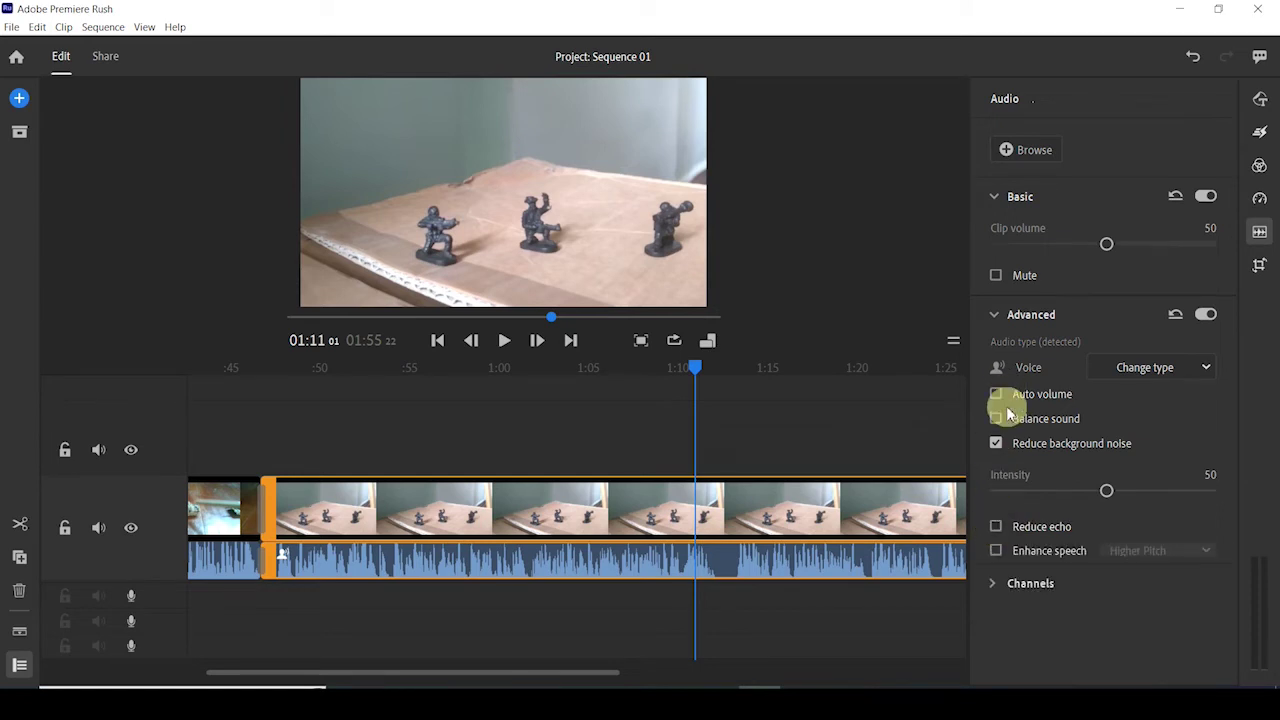
mouse_move(1083, 447)
Step: Shrink the toy soldiers picture to roughly half its size in the preview and play it back
click(419, 117)
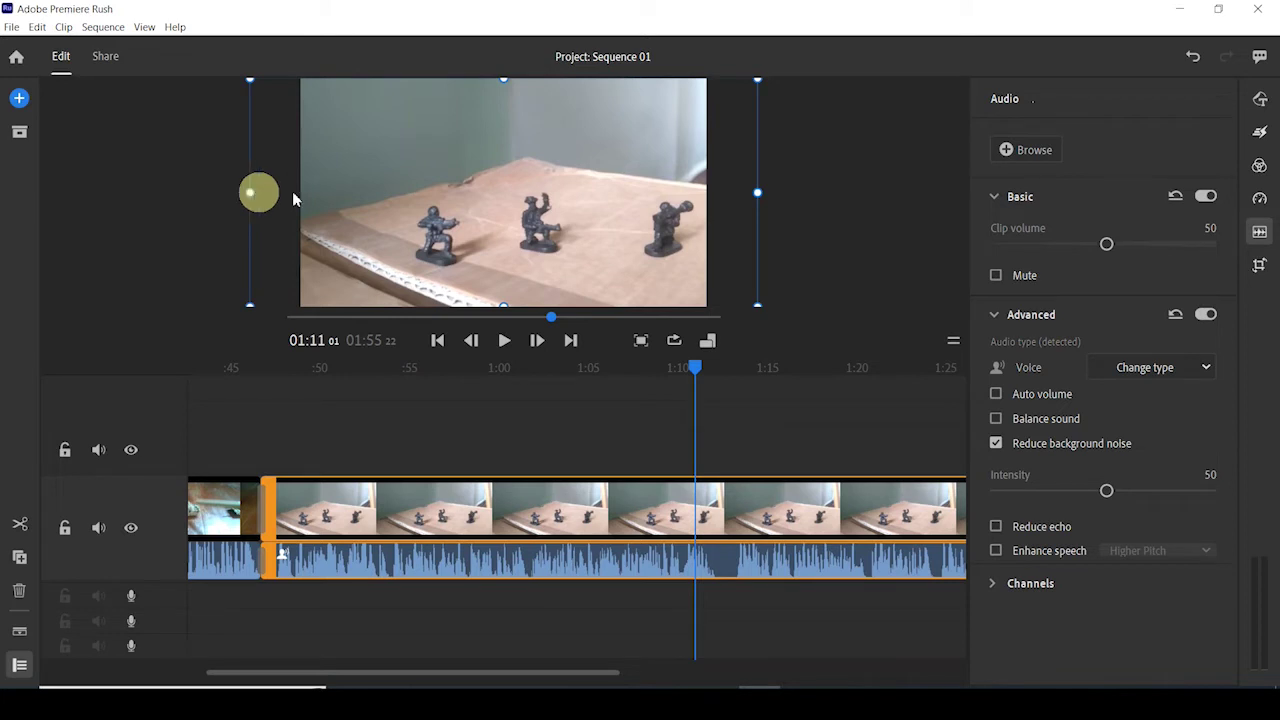
click(585, 520)
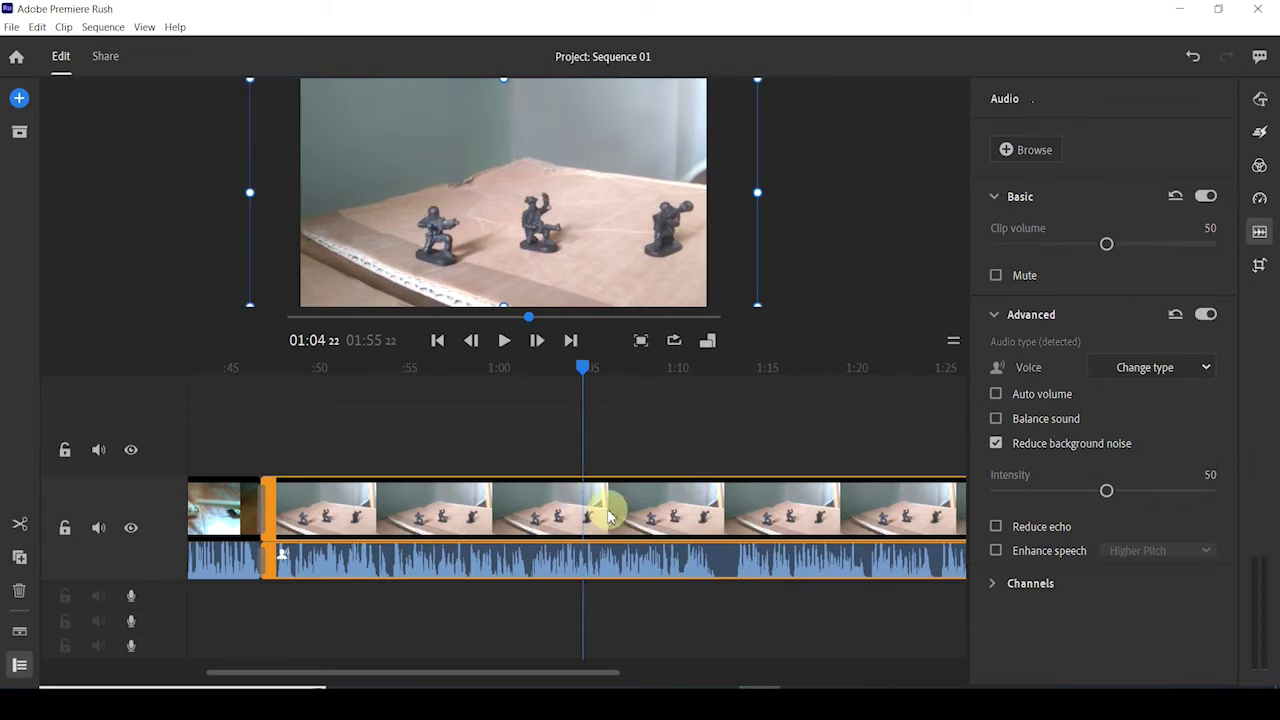
click(606, 510)
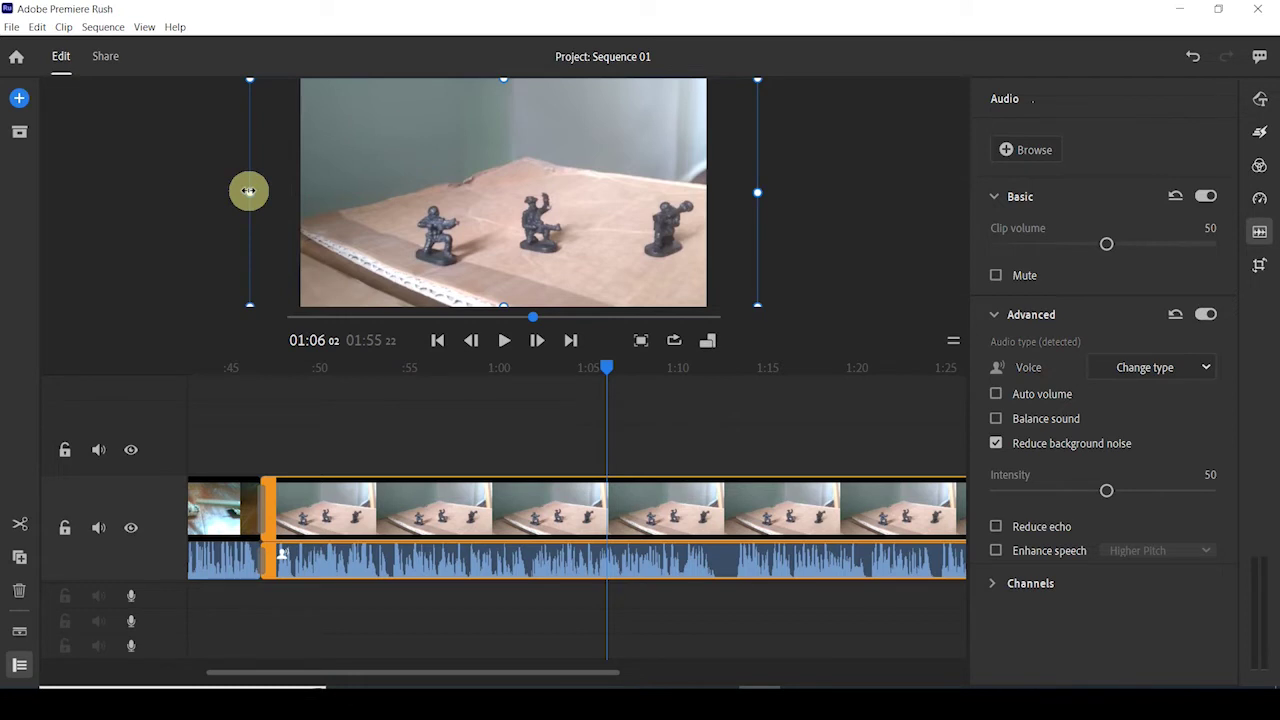
drag(249, 191, 386, 184)
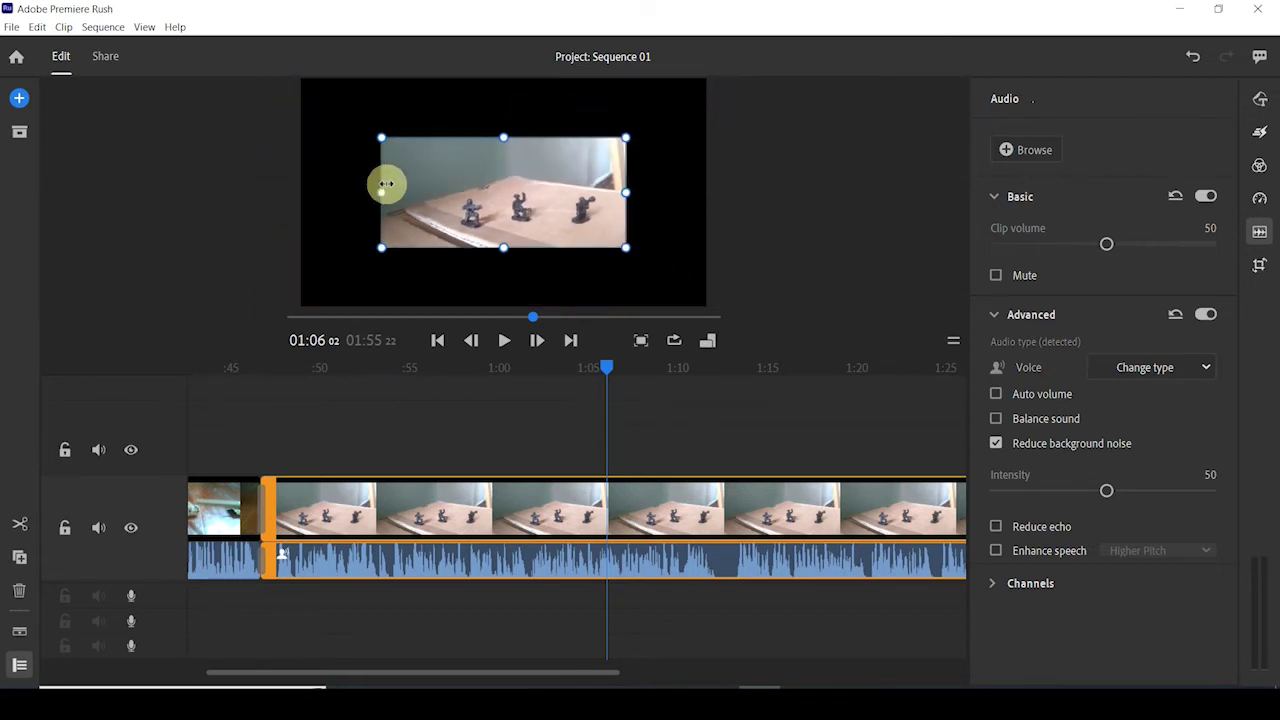
click(504, 340)
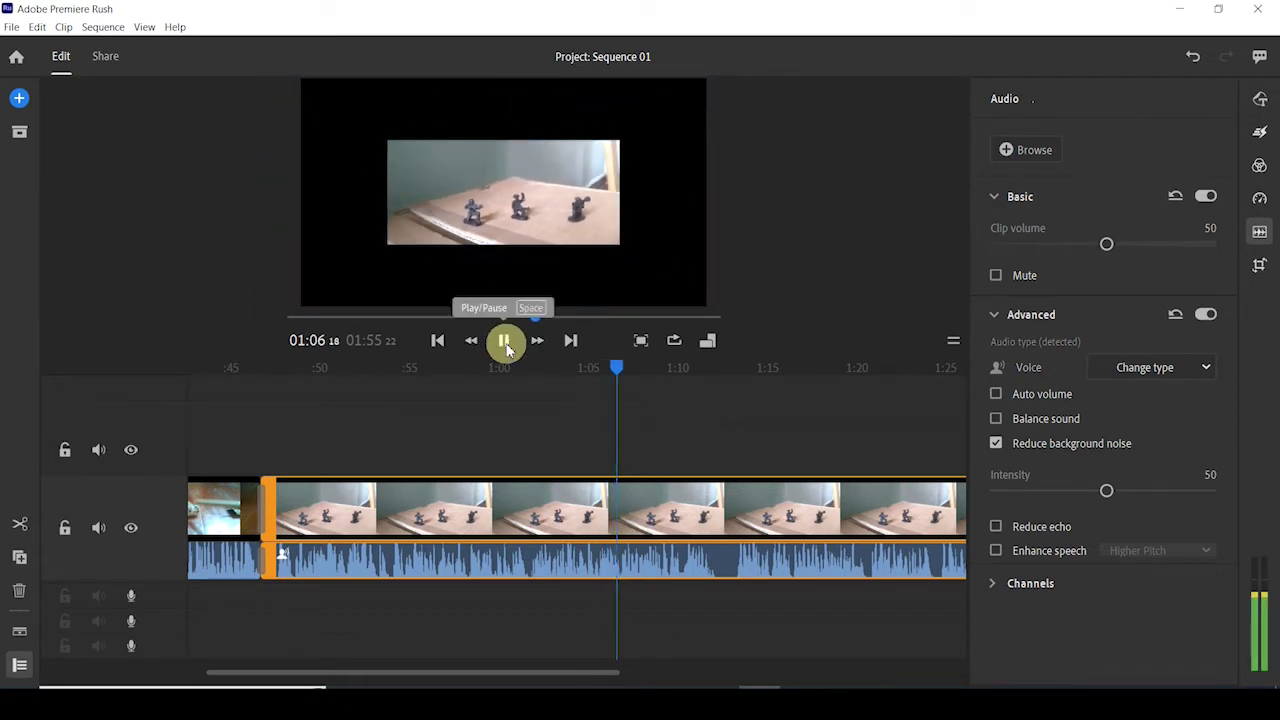
click(505, 342)
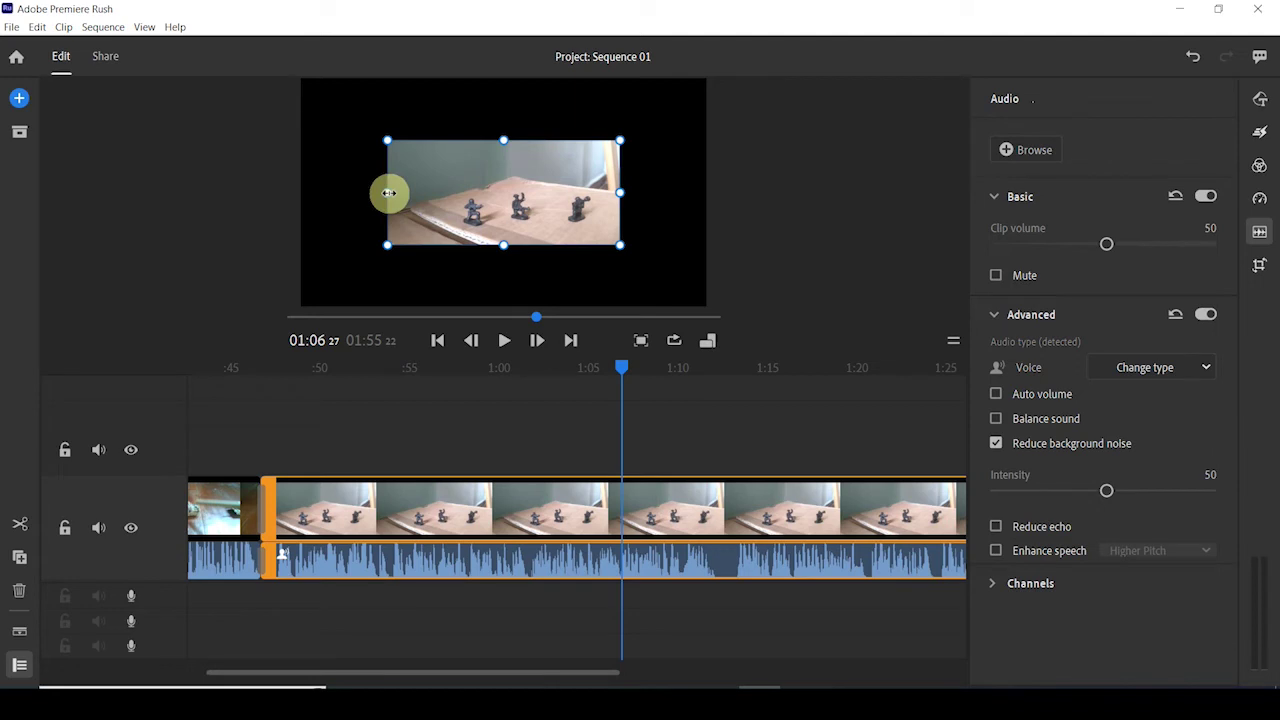
Step: Enlarge and reposition the picture to frame the left soldier closely, and undo all the scaling changes
drag(389, 193, 34, 234)
drag(427, 228, 550, 142)
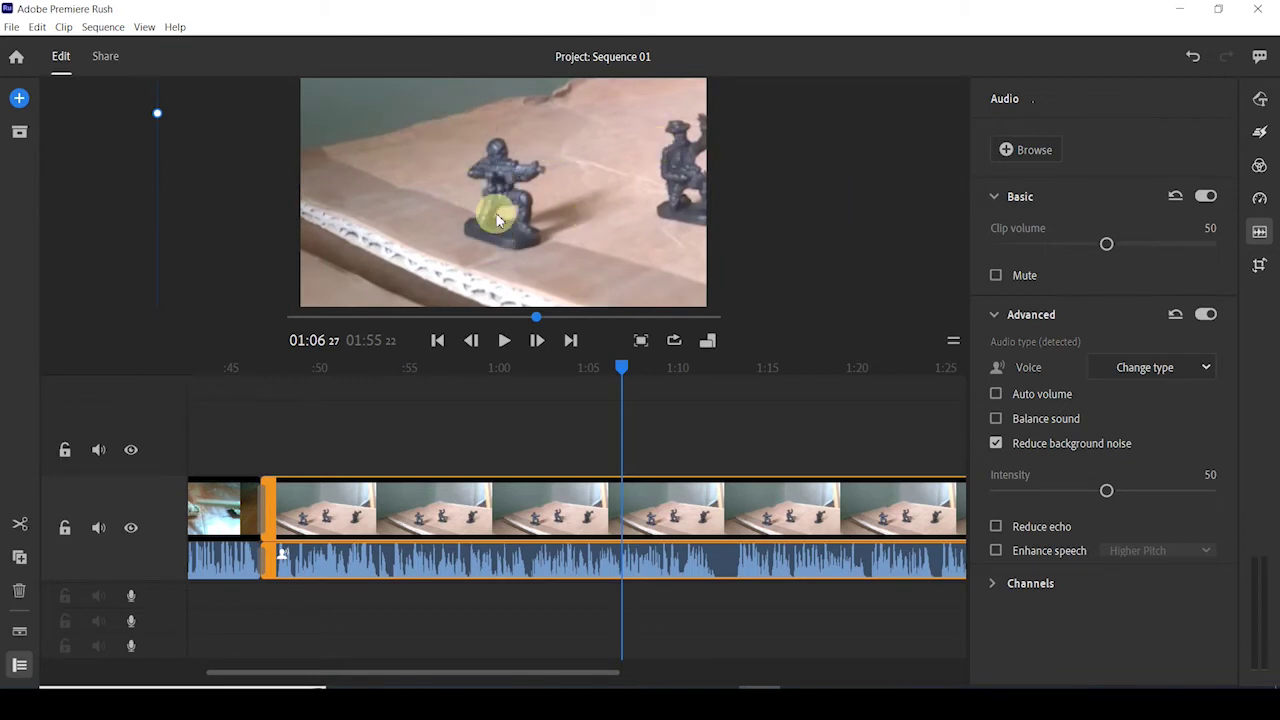
key(ctrl+z)
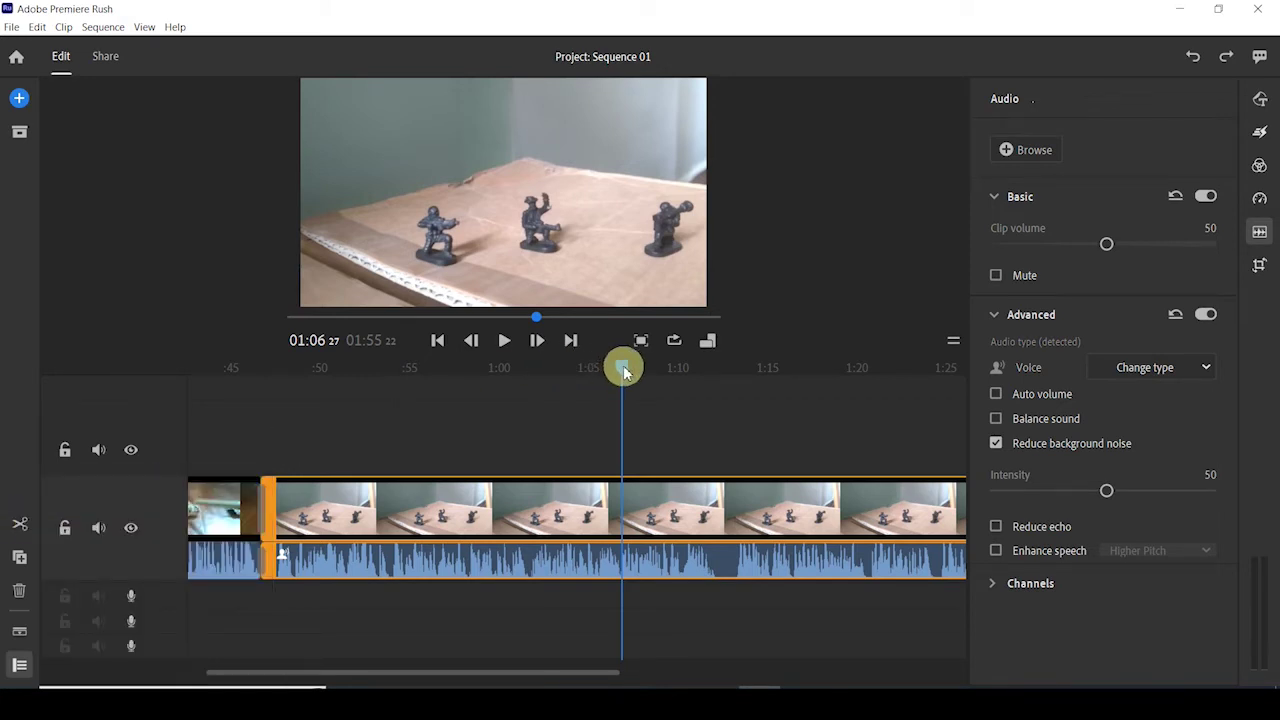
Step: Play the toy soldiers clip from about 00:50 to 00:55
drag(623, 368, 329, 368)
click(503, 341)
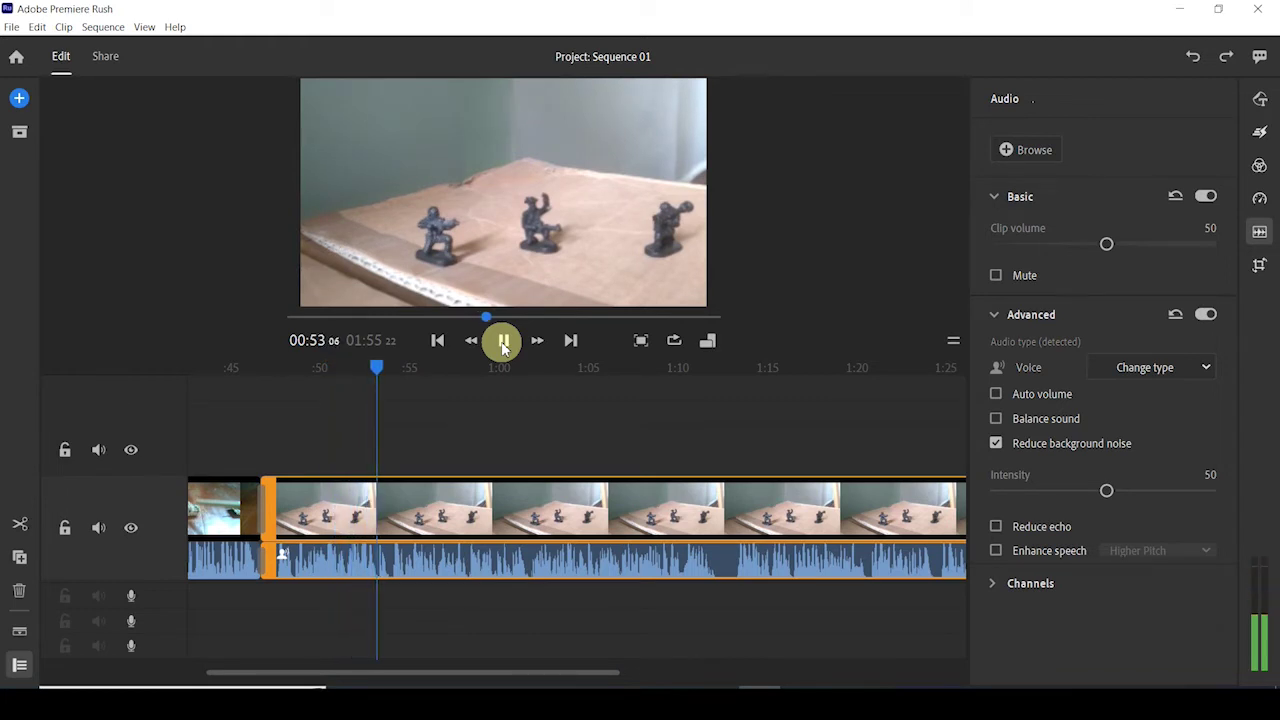
click(503, 341)
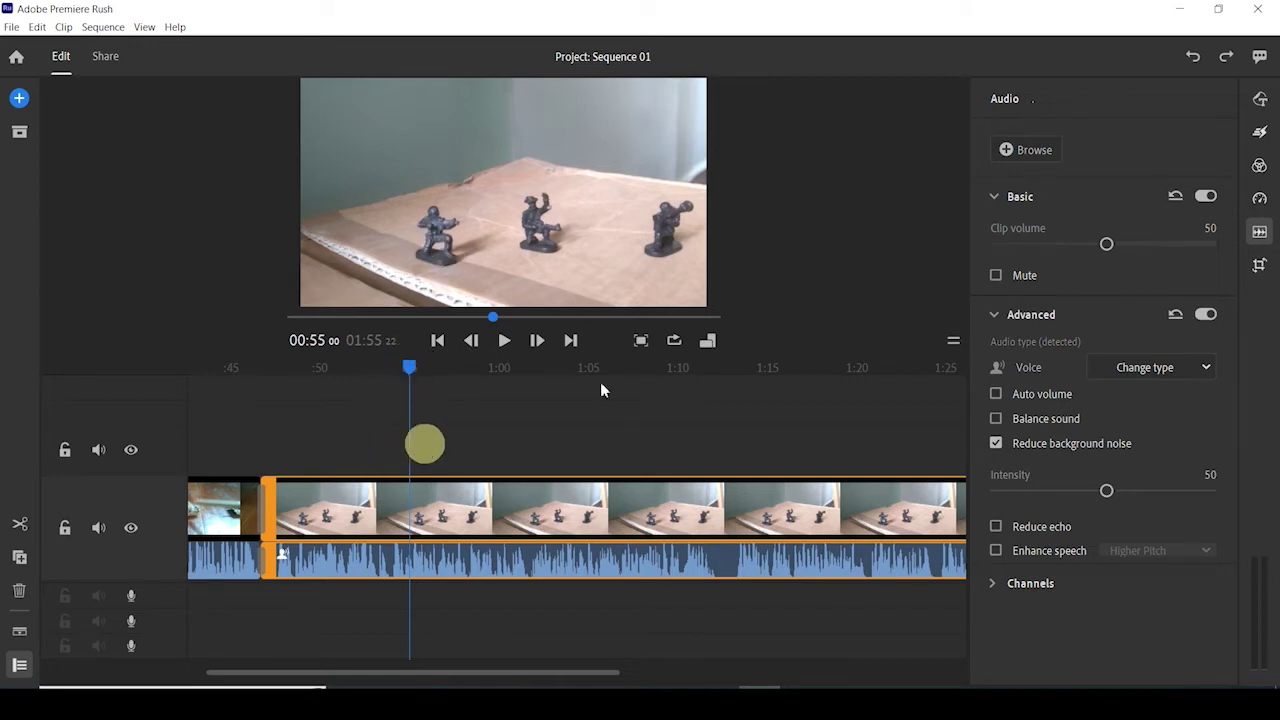
Step: Enlarge the picture at 00:55 and shift it so the left soldier sits near the frame's centre
click(548, 231)
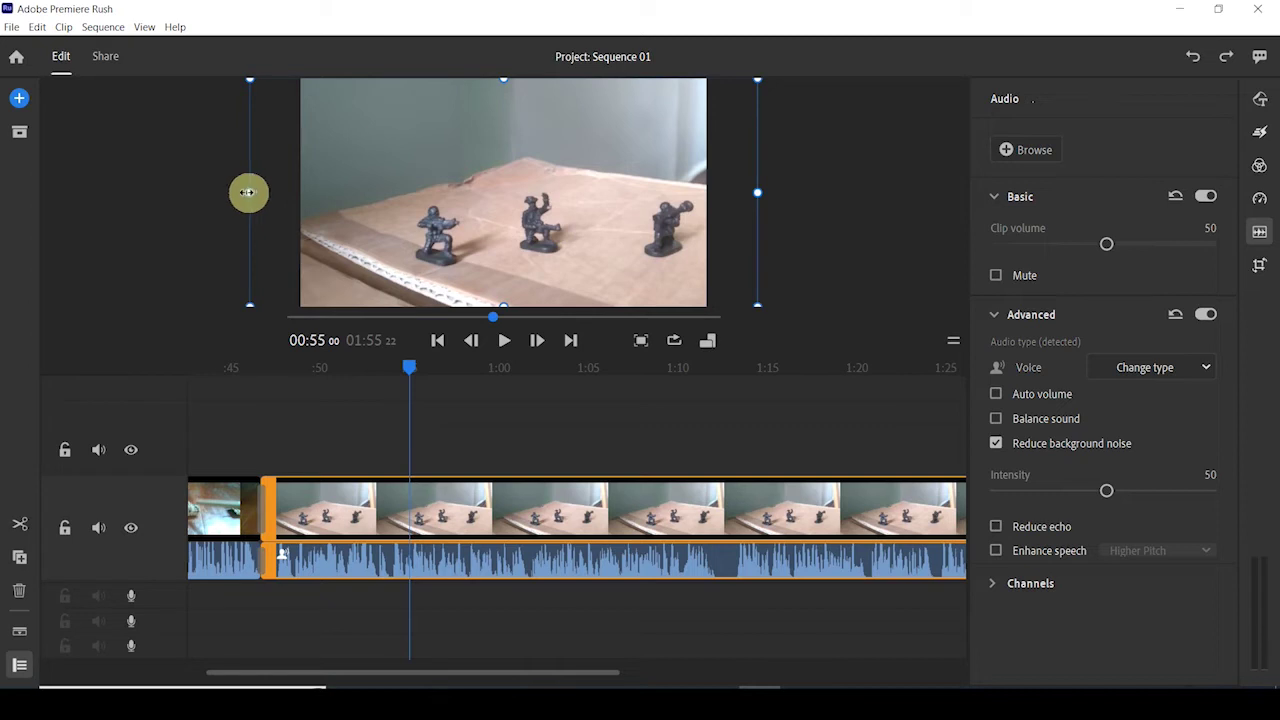
drag(248, 192, 97, 223)
drag(323, 214, 435, 155)
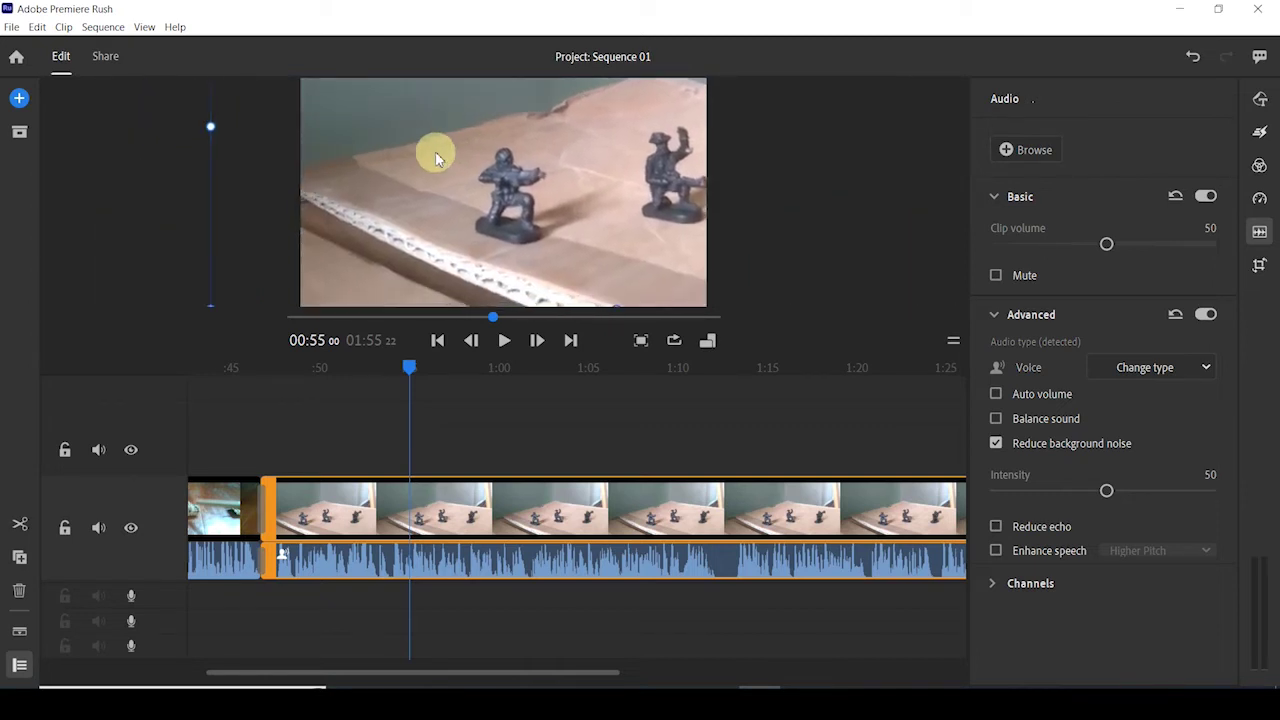
Step: Check the enlarged framing at several points along the toy soldiers clip, and undo the scaling
click(302, 506)
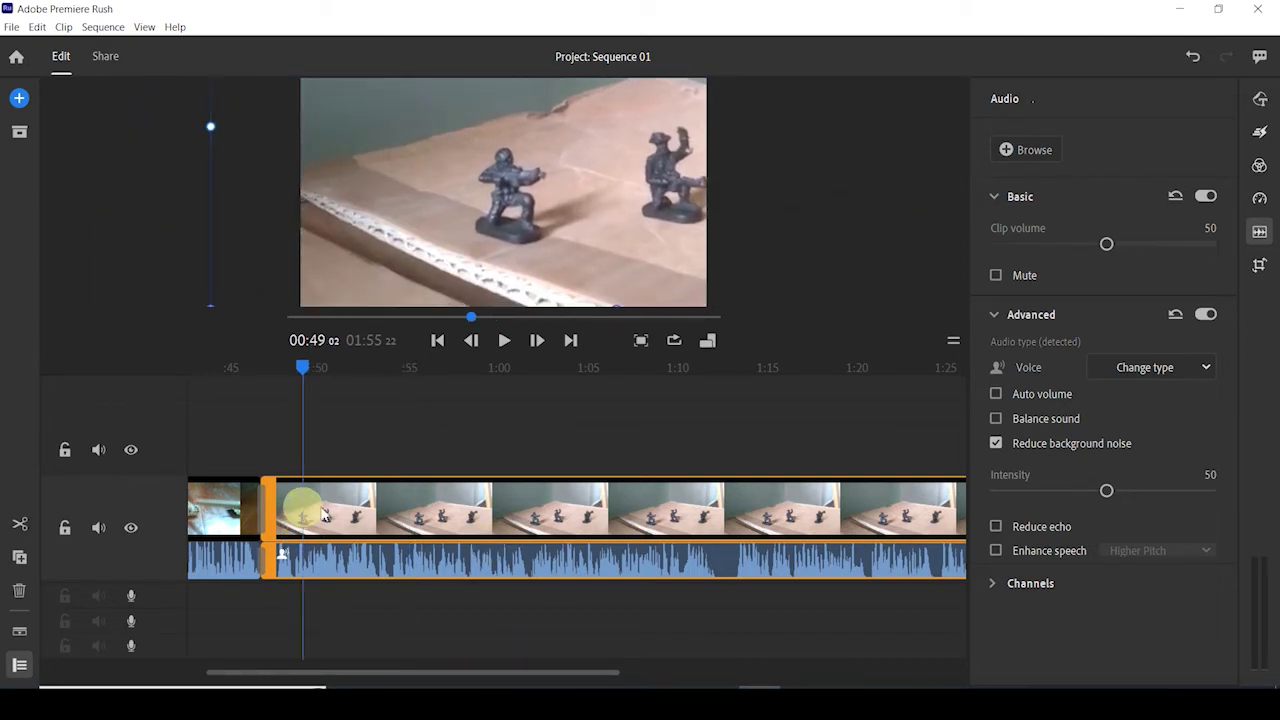
click(741, 508)
click(436, 505)
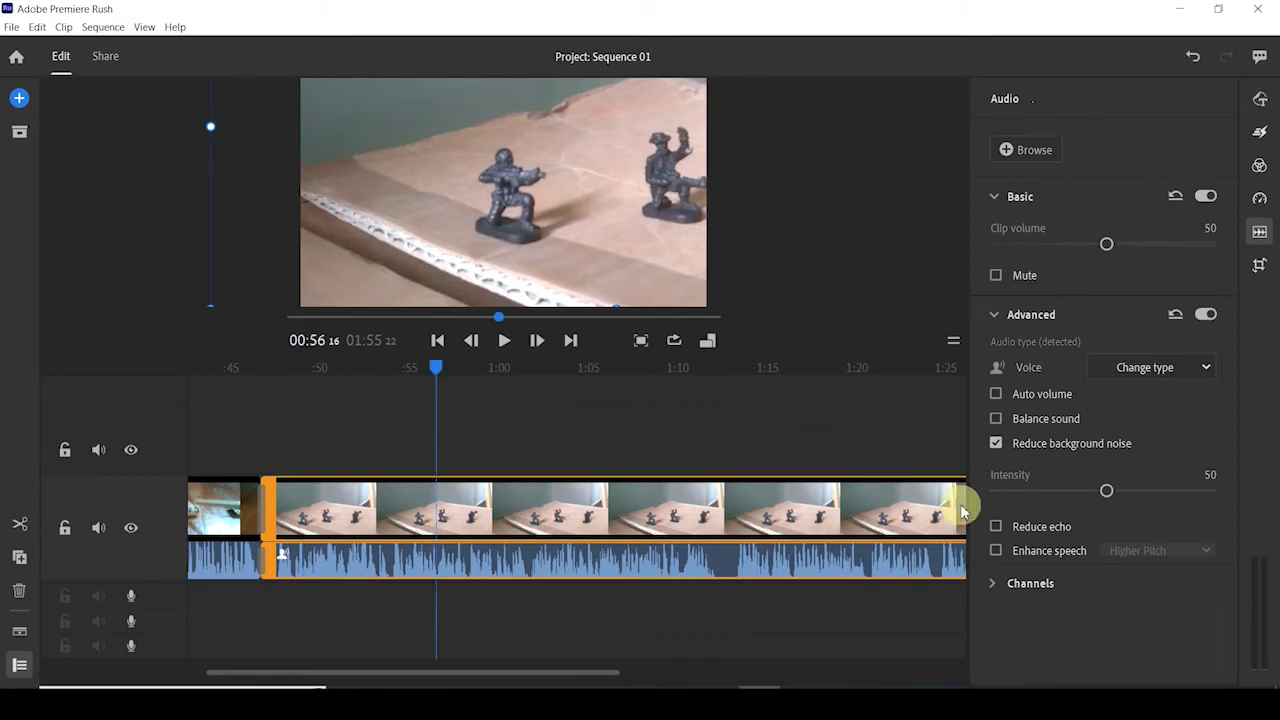
click(962, 512)
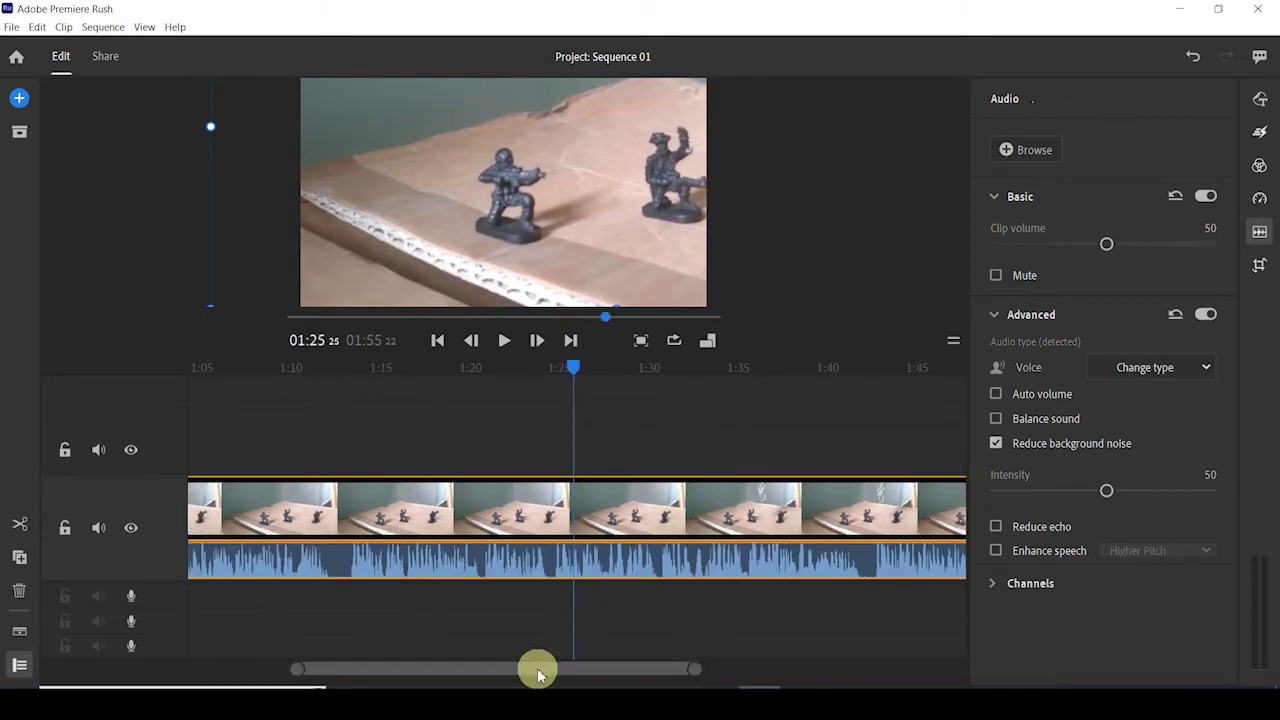
drag(537, 672, 460, 678)
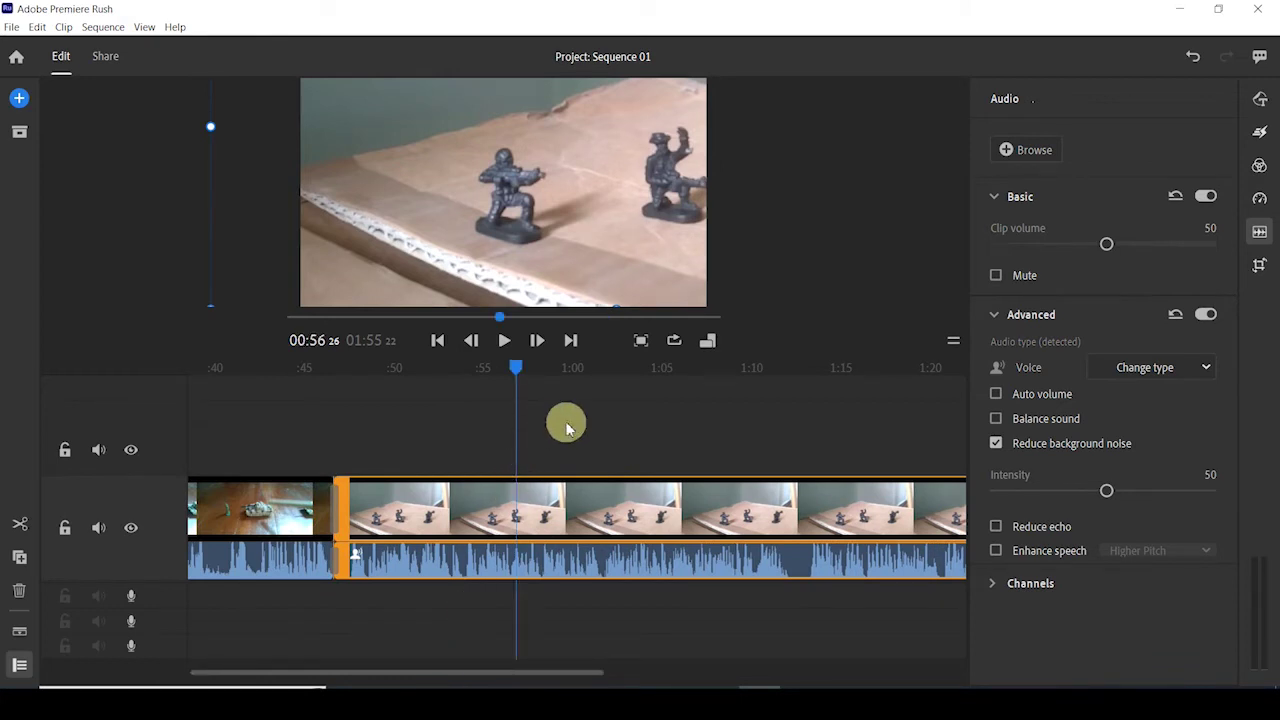
key(ctrl+z)
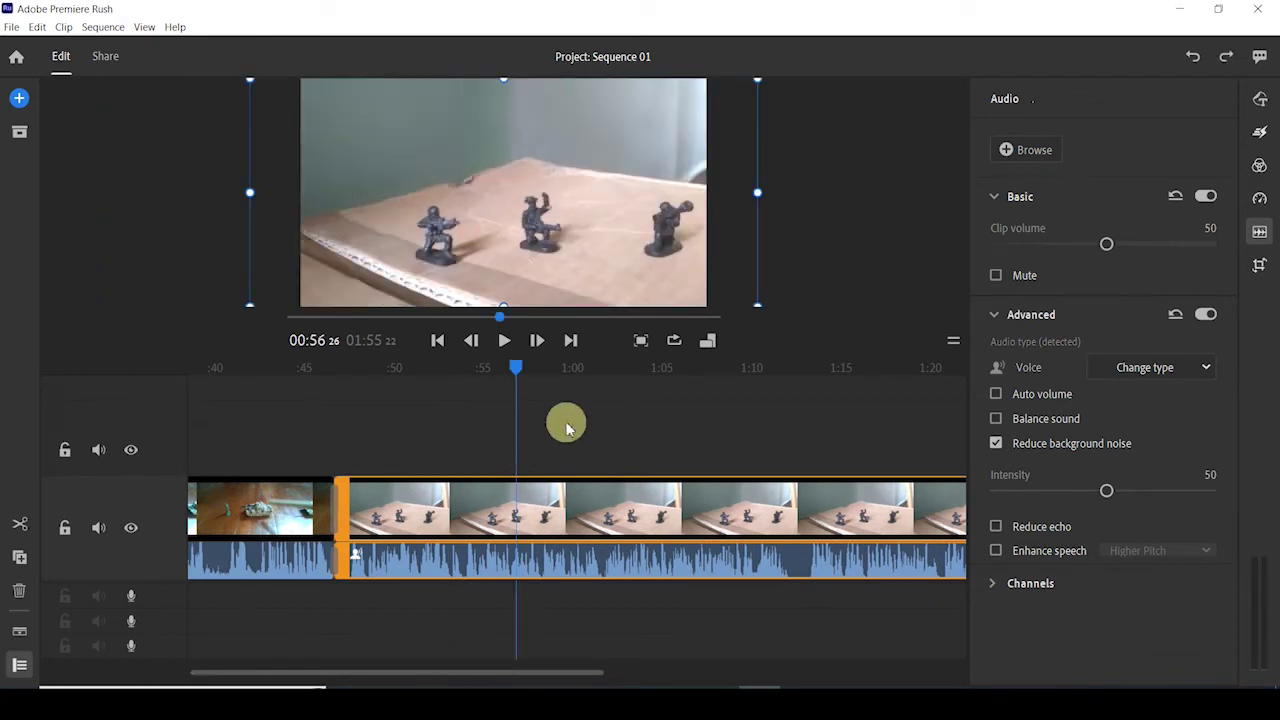
Step: Split the toy soldiers clip at 00:53:07 and play the part after the cut
drag(526, 370, 451, 370)
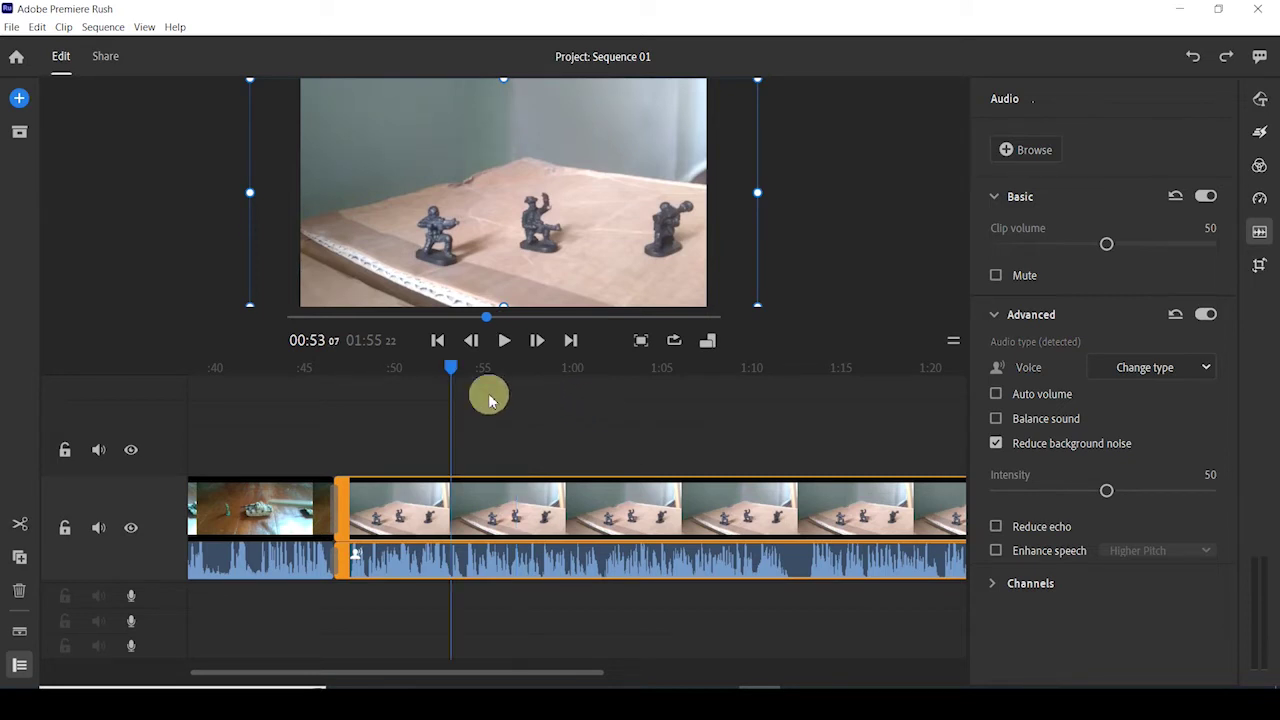
click(23, 530)
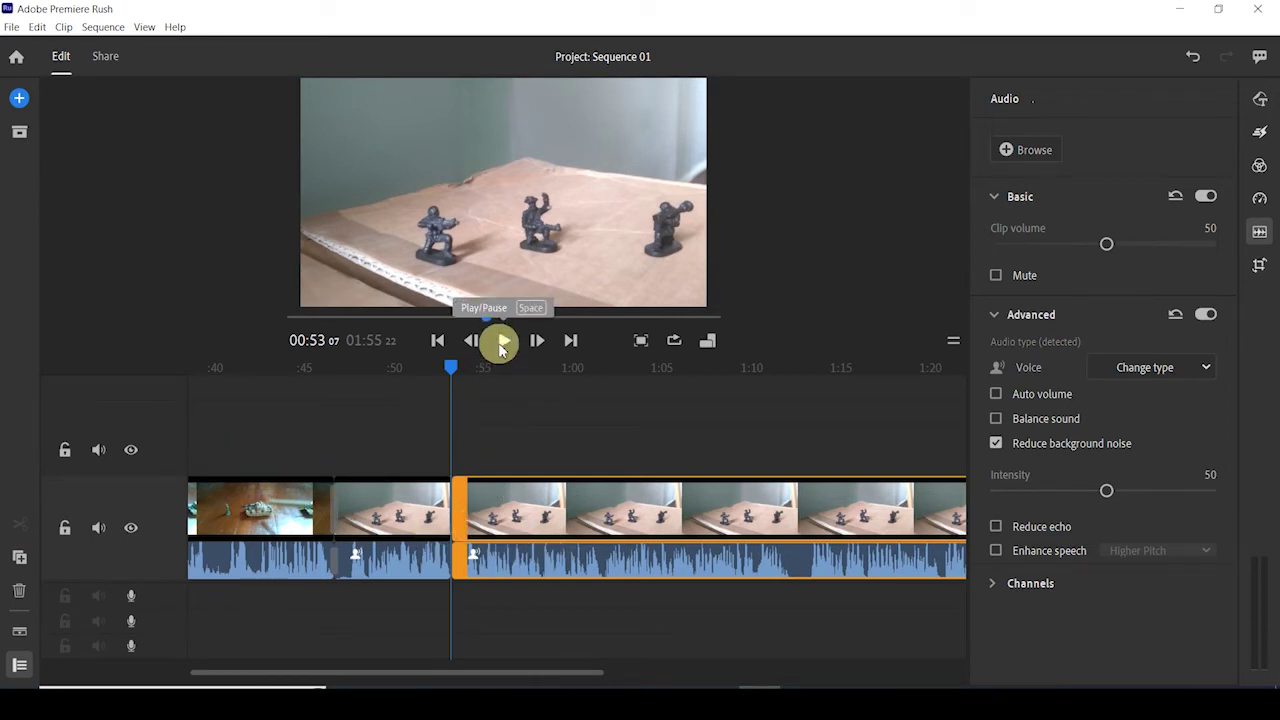
click(502, 345)
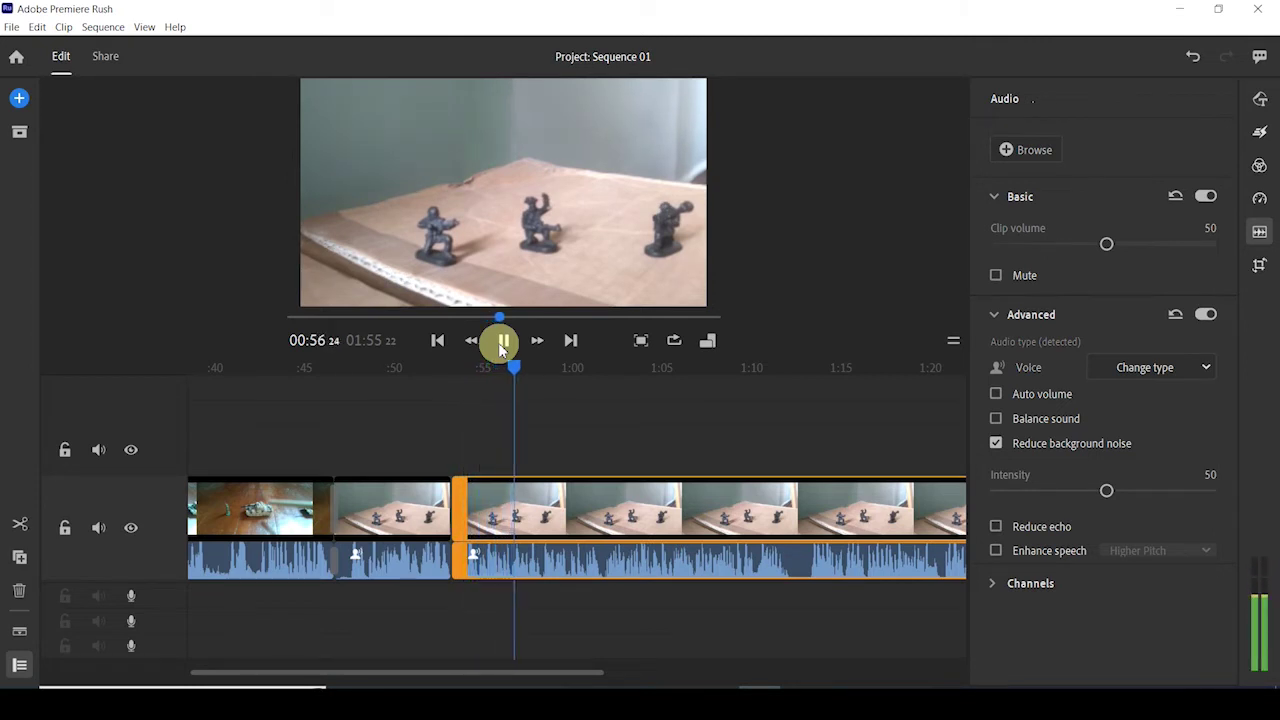
click(503, 345)
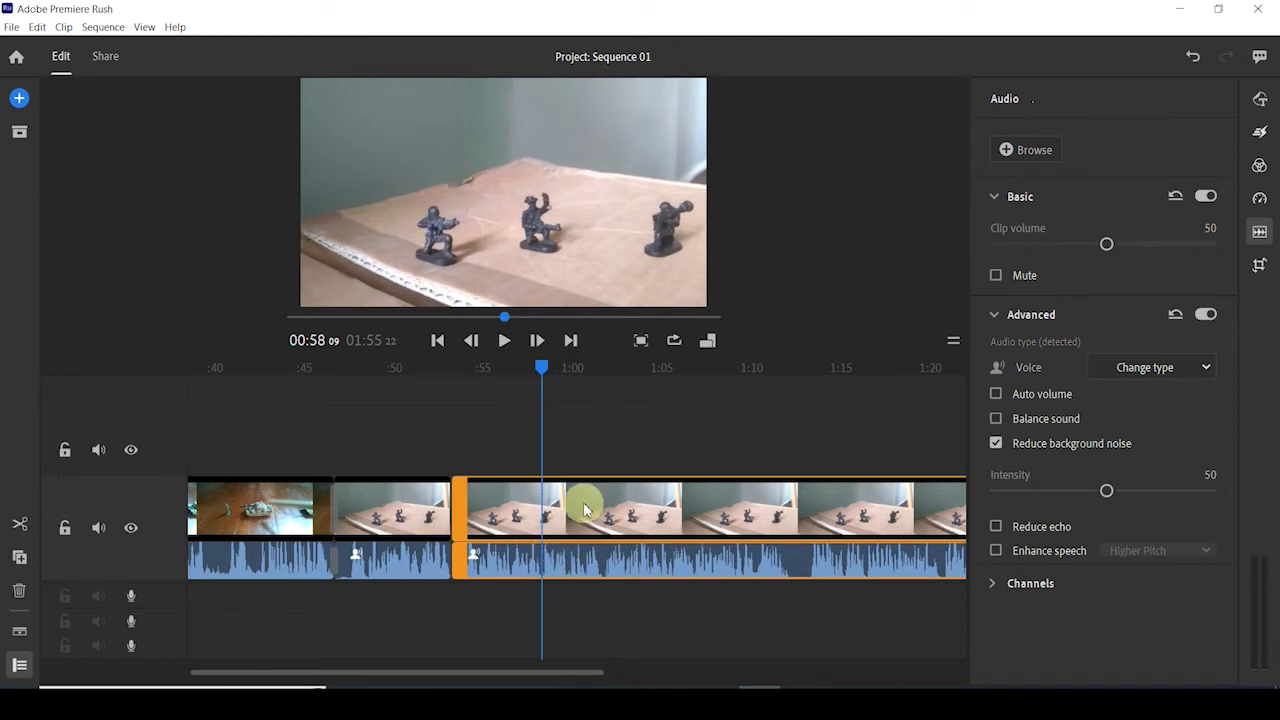
Step: Split the toy soldier clip at 00:58:09, and check the resulting pieces on the timeline
click(22, 525)
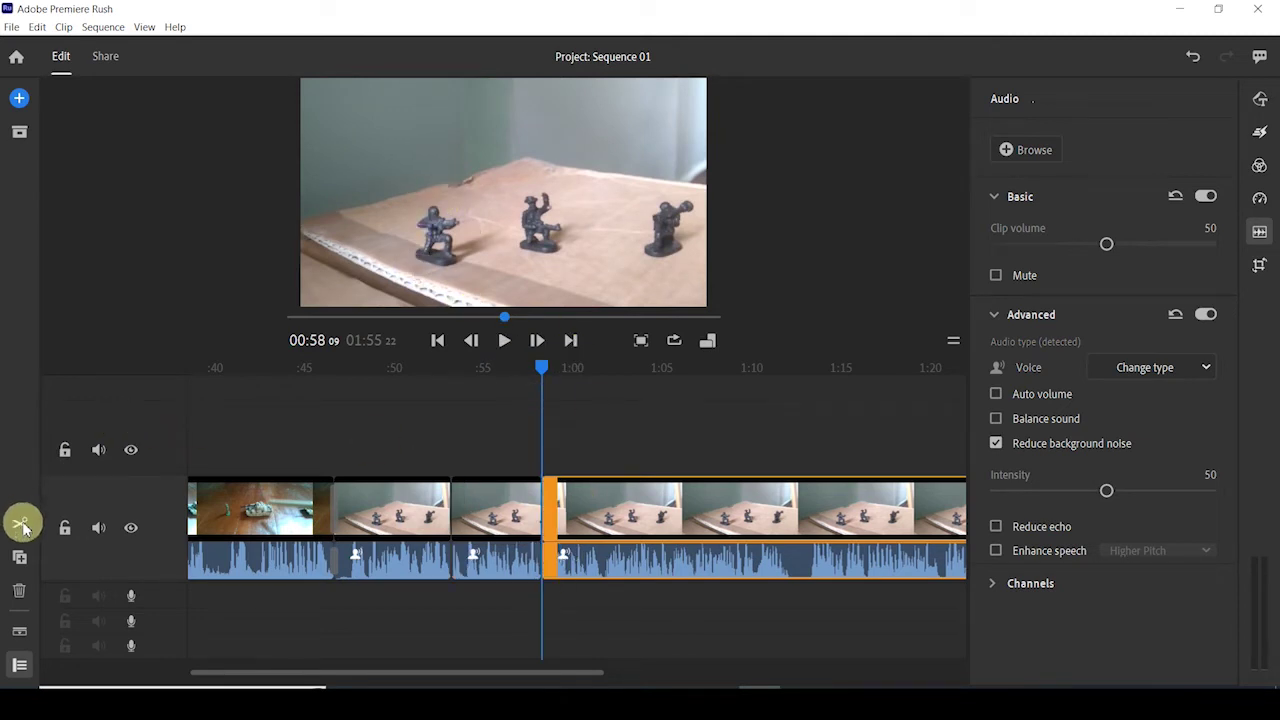
click(382, 486)
click(500, 512)
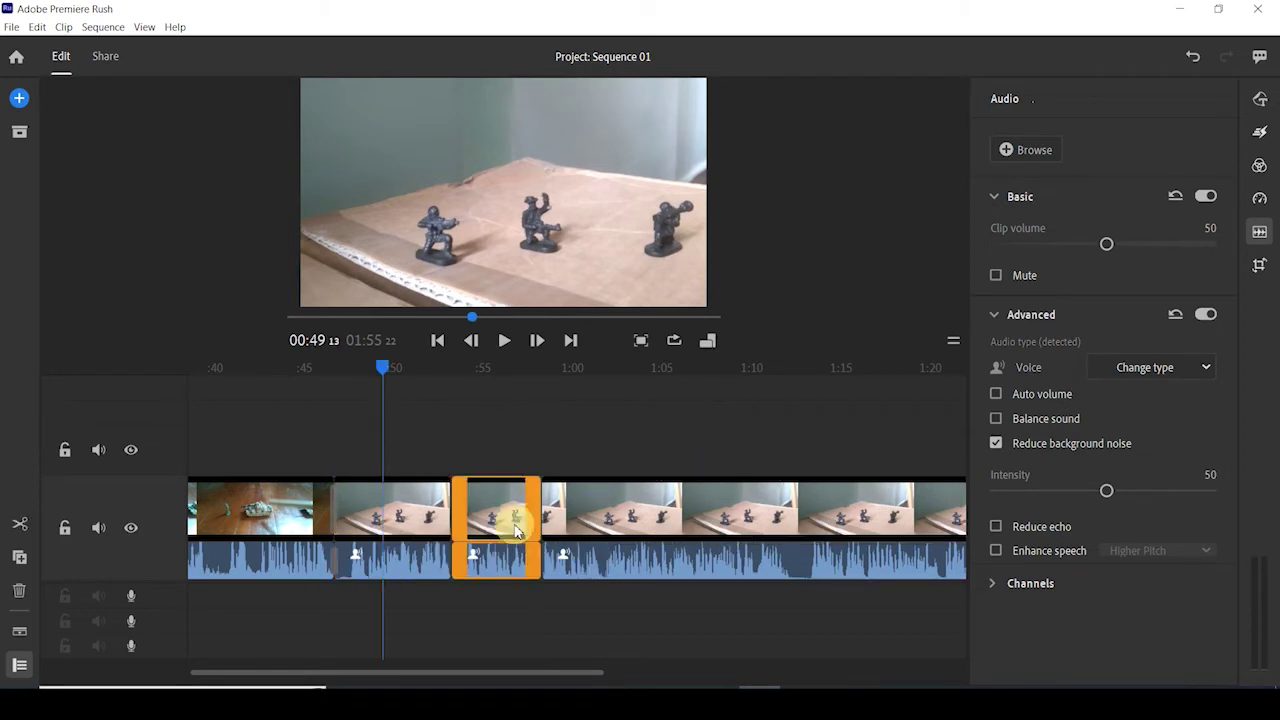
click(629, 500)
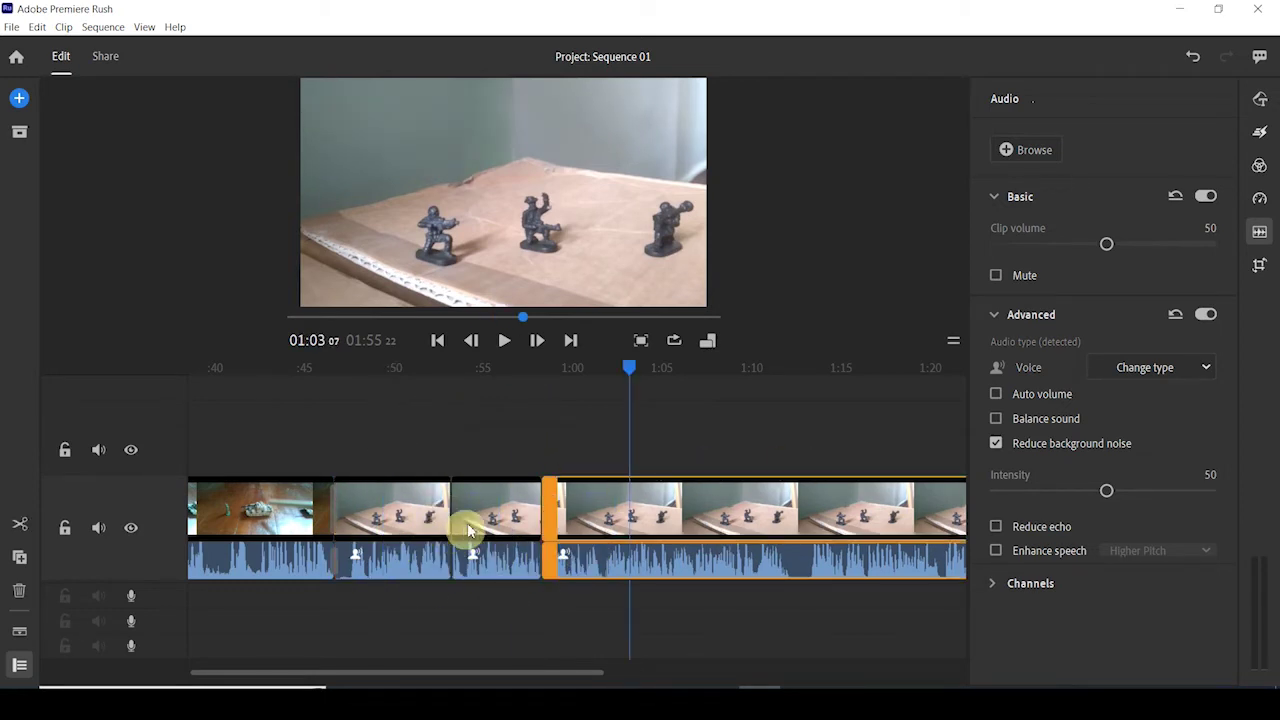
click(428, 493)
click(485, 498)
click(580, 490)
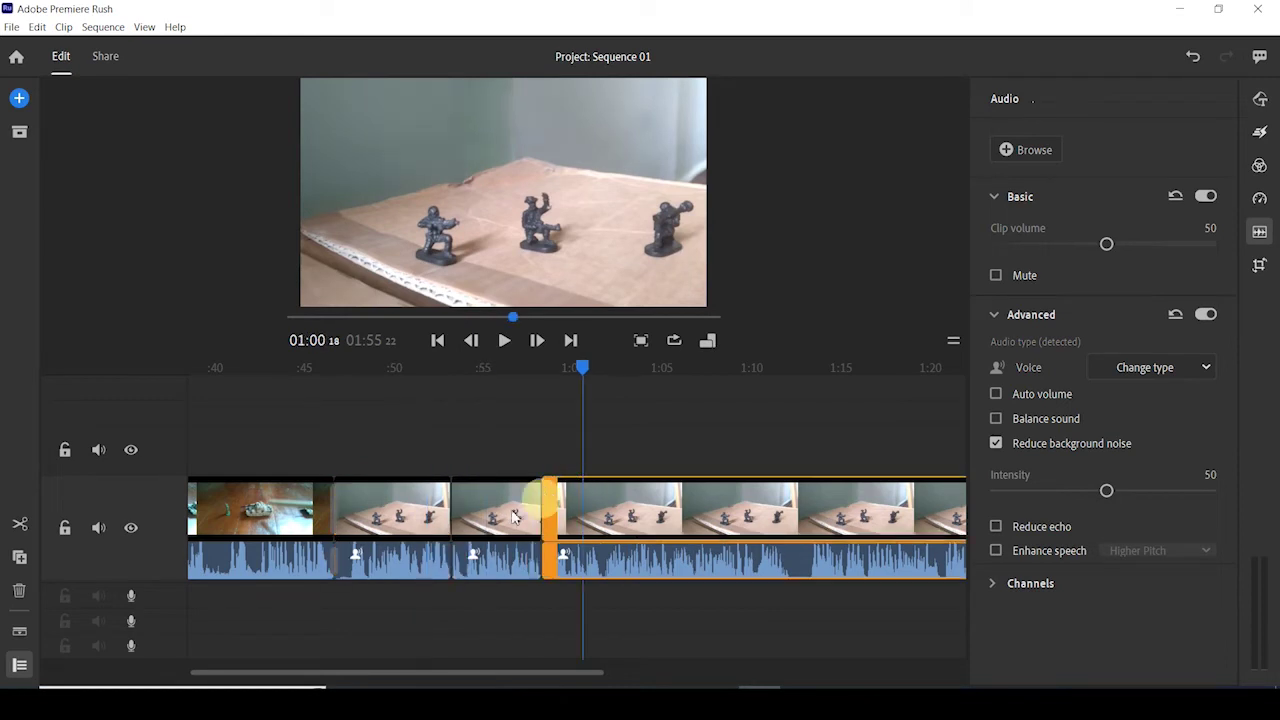
Step: Enlarge the short middle clip's picture in the preview and reposition it so the kneeling rifleman is near the frame's centre
click(503, 510)
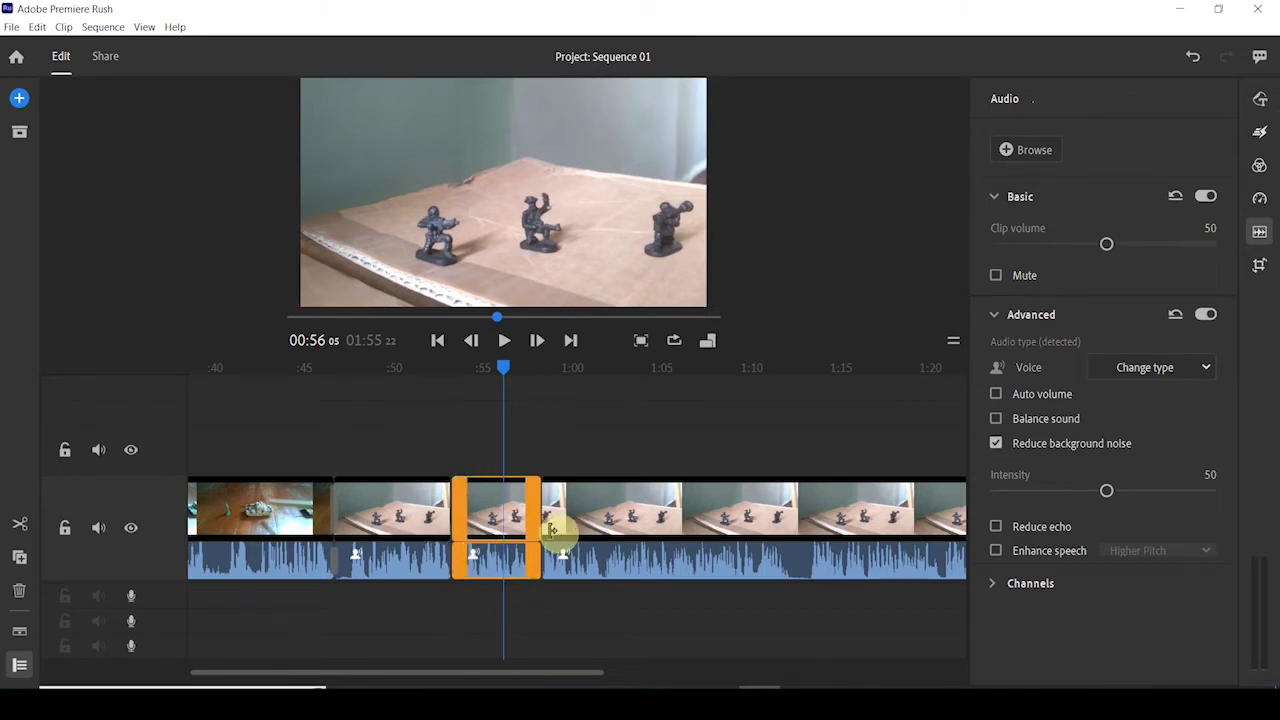
click(480, 268)
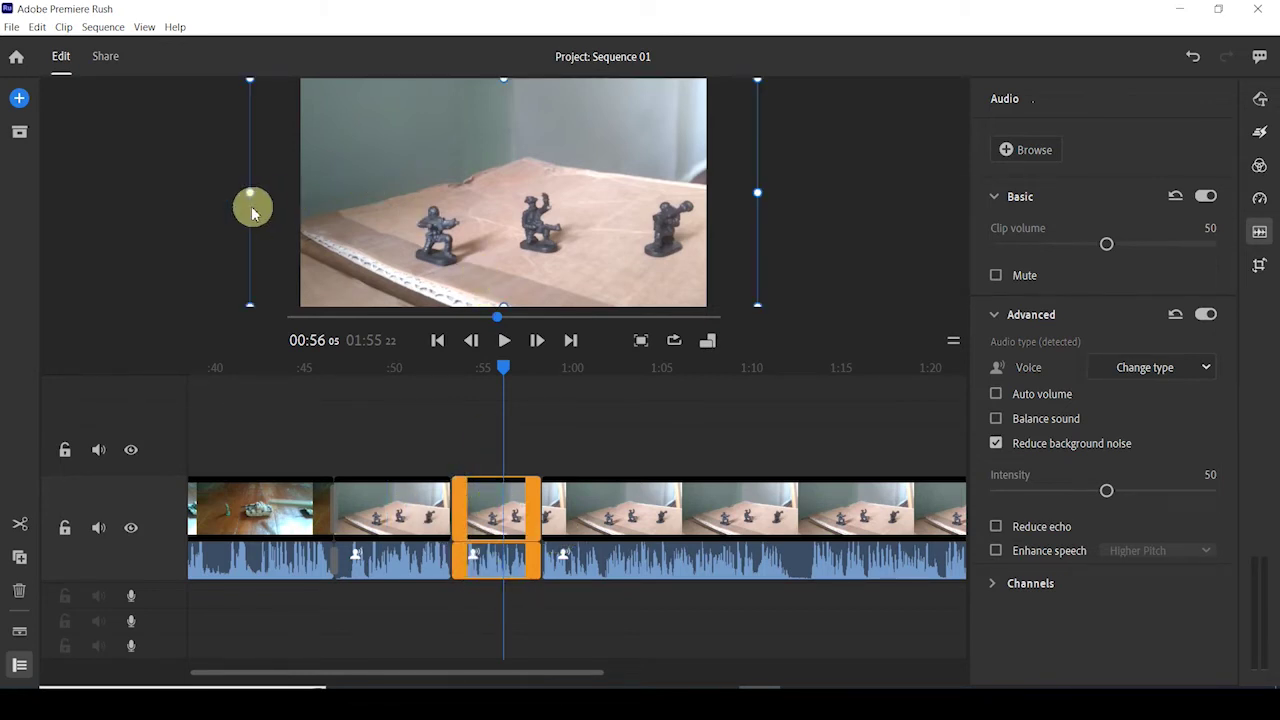
drag(238, 193, 114, 214)
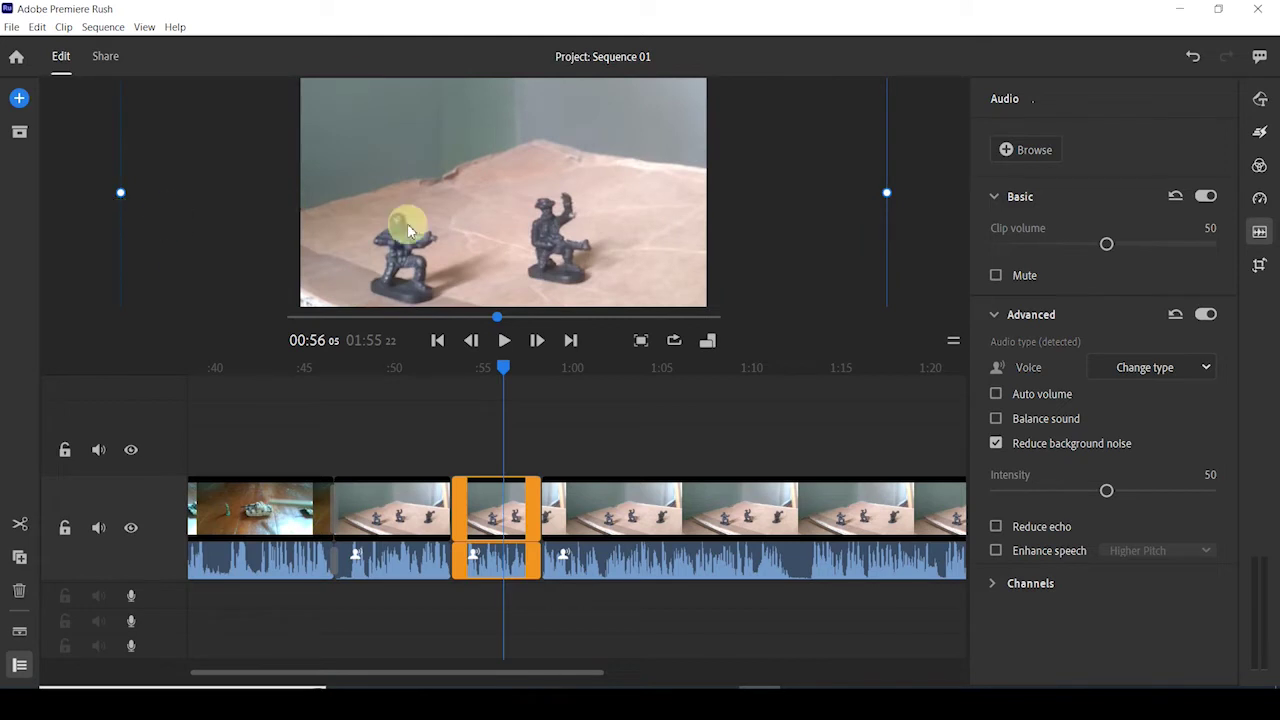
drag(411, 223, 556, 180)
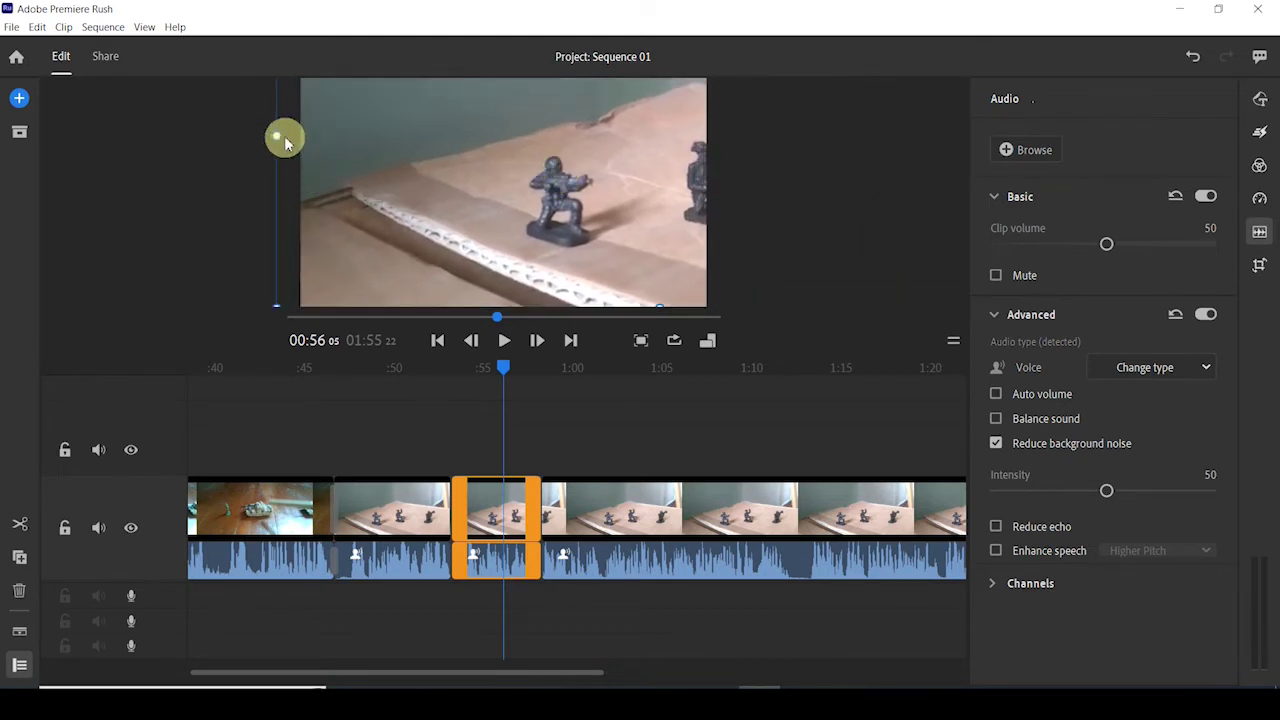
drag(277, 134, 200, 146)
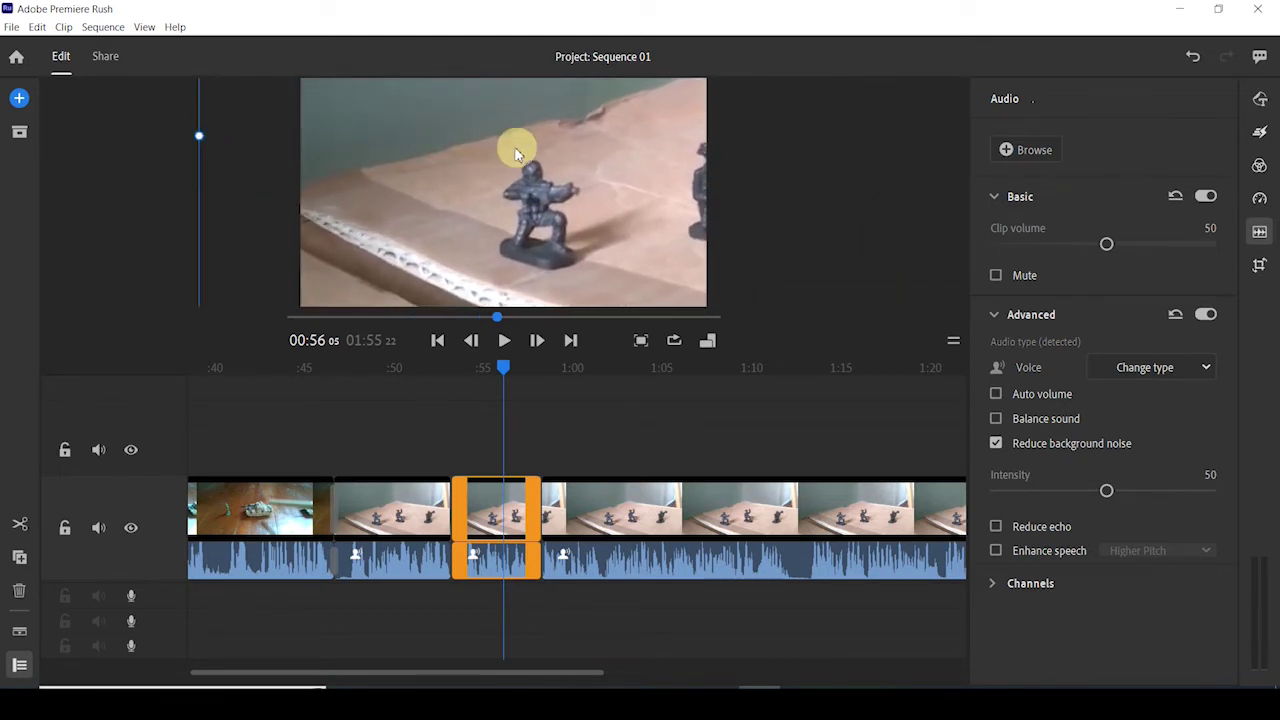
drag(514, 149, 475, 143)
Step: Compare the enlarged middle clip with the clips on either side and play across the cut to the next clip
click(522, 512)
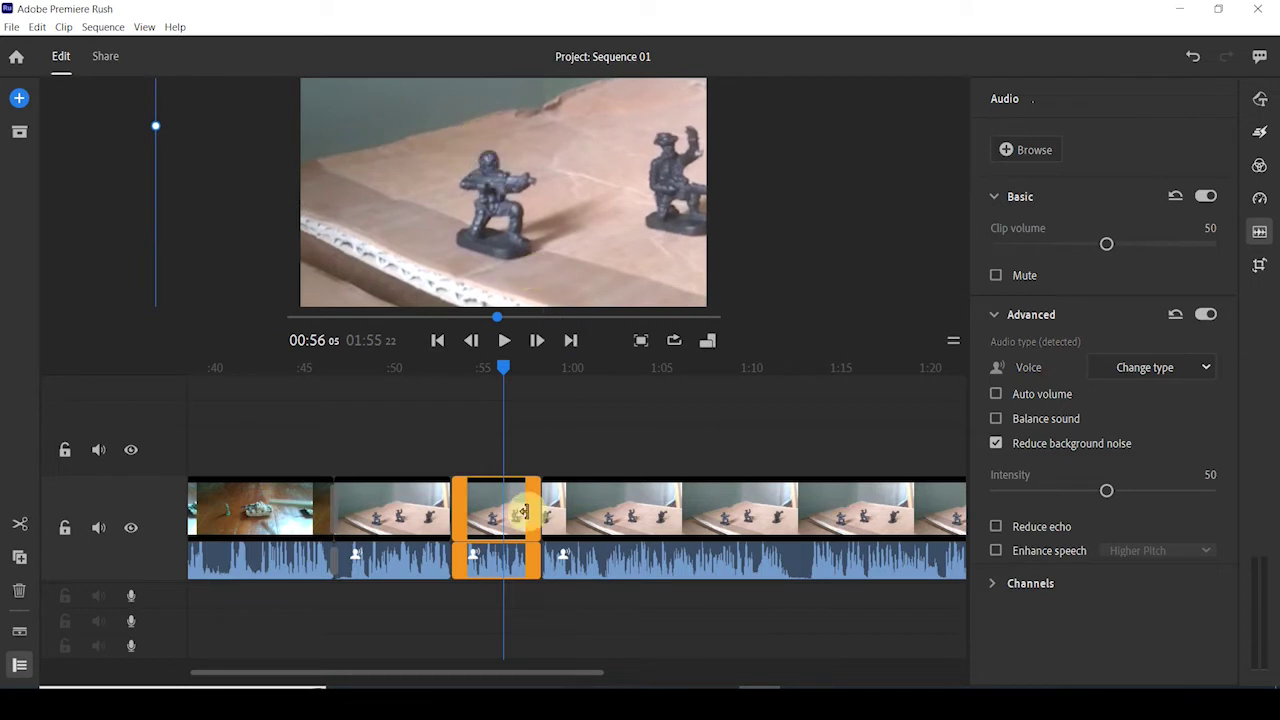
click(555, 512)
click(371, 509)
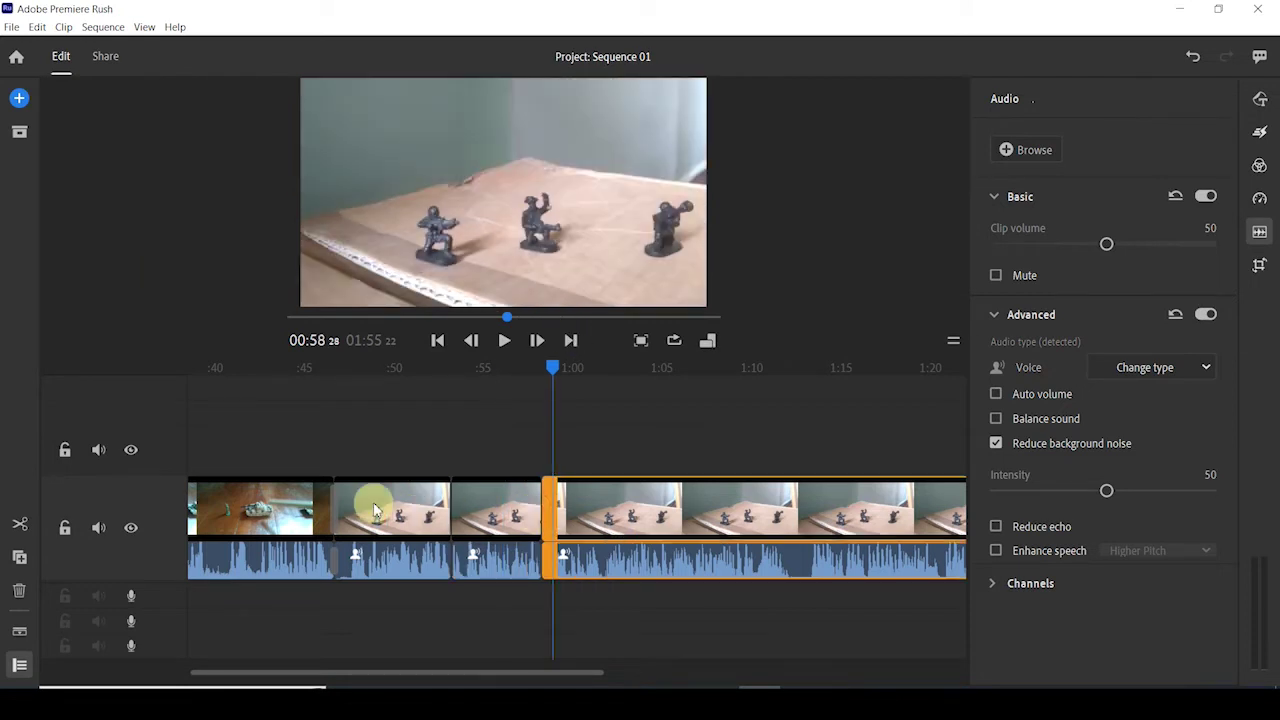
click(523, 495)
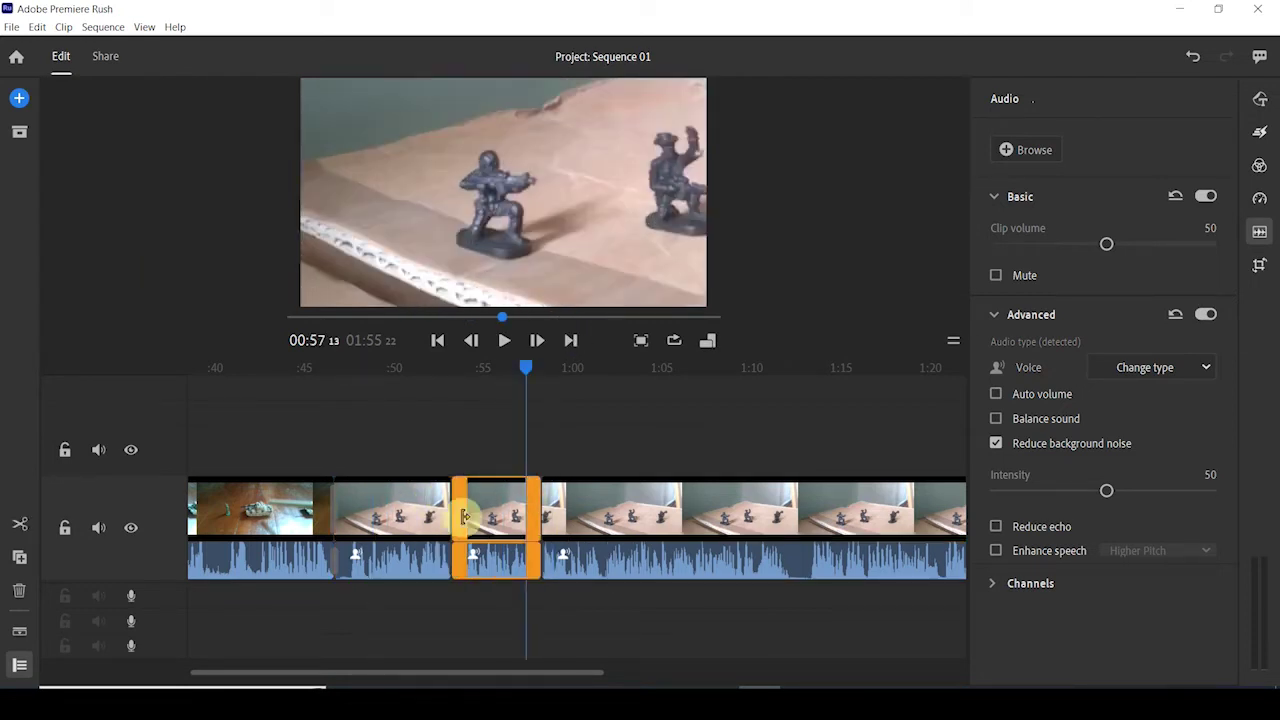
click(423, 510)
click(505, 341)
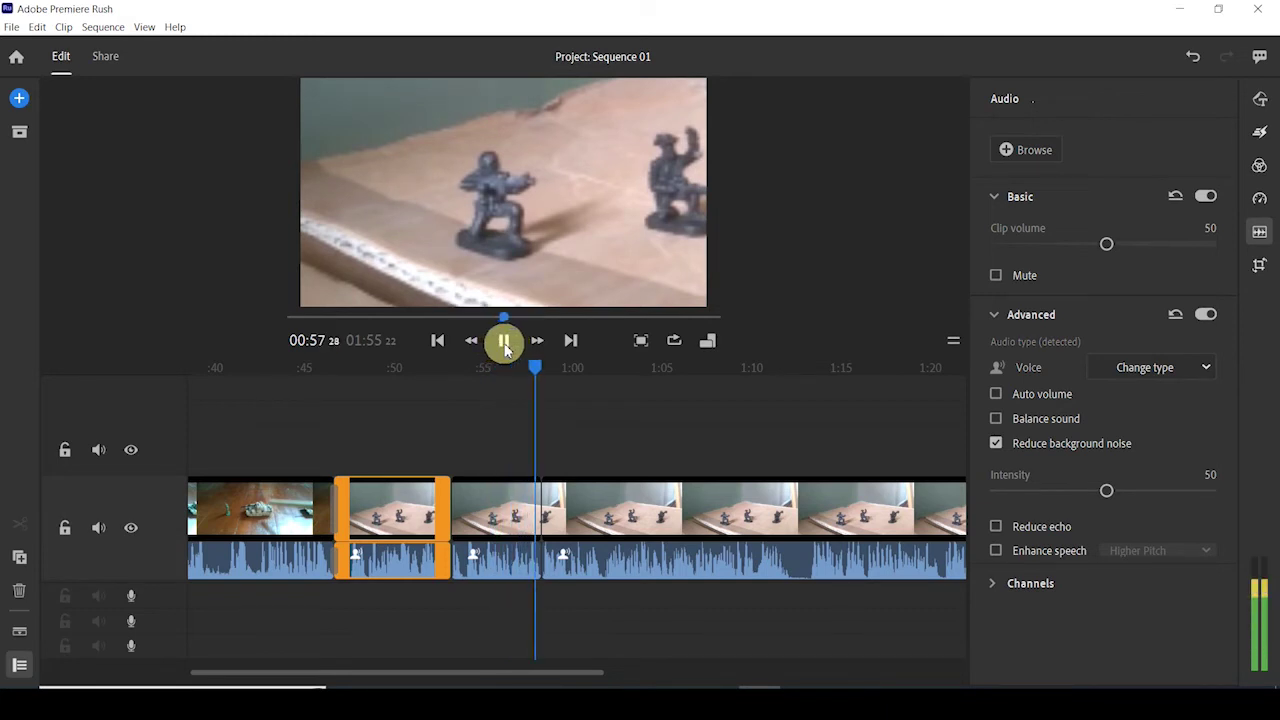
click(505, 341)
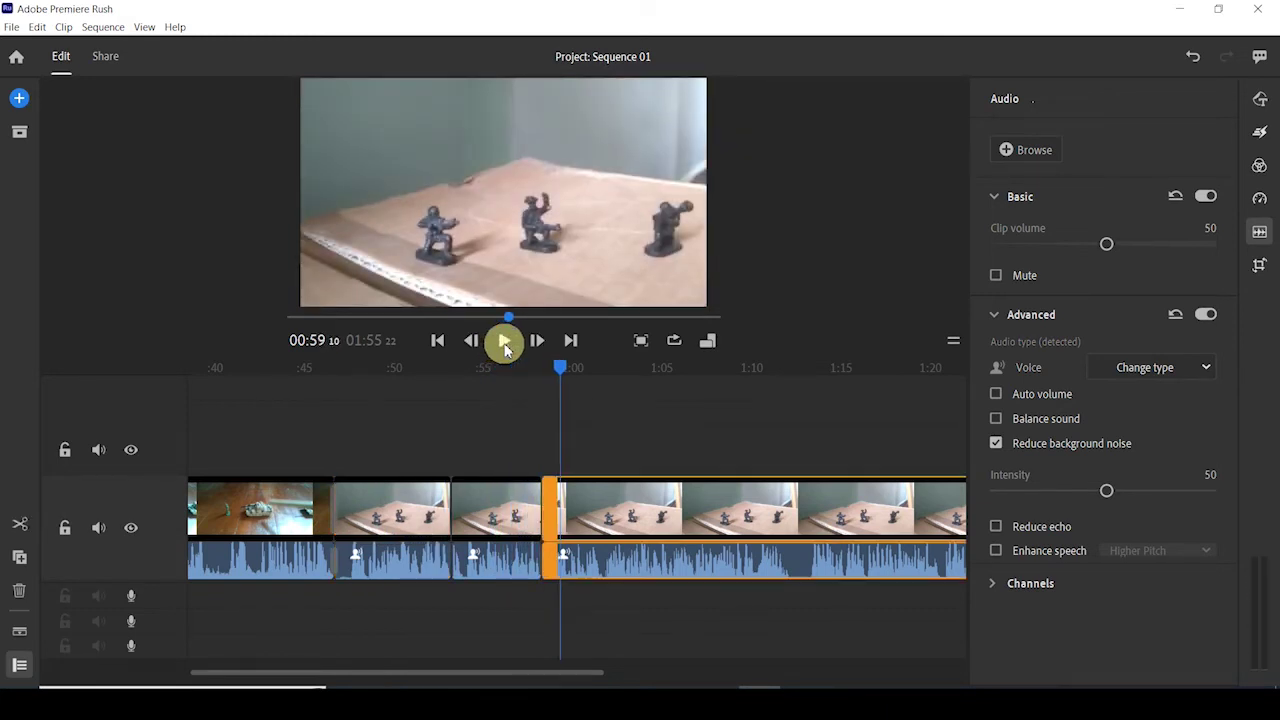
click(502, 516)
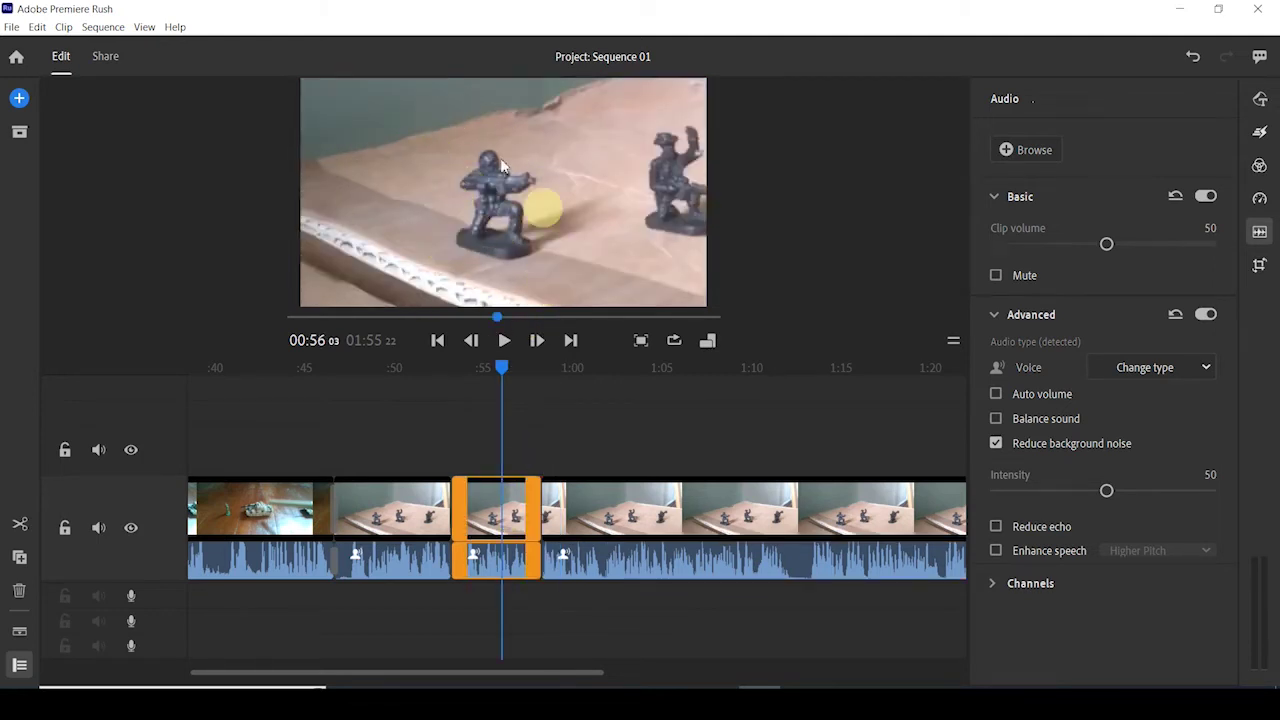
click(424, 516)
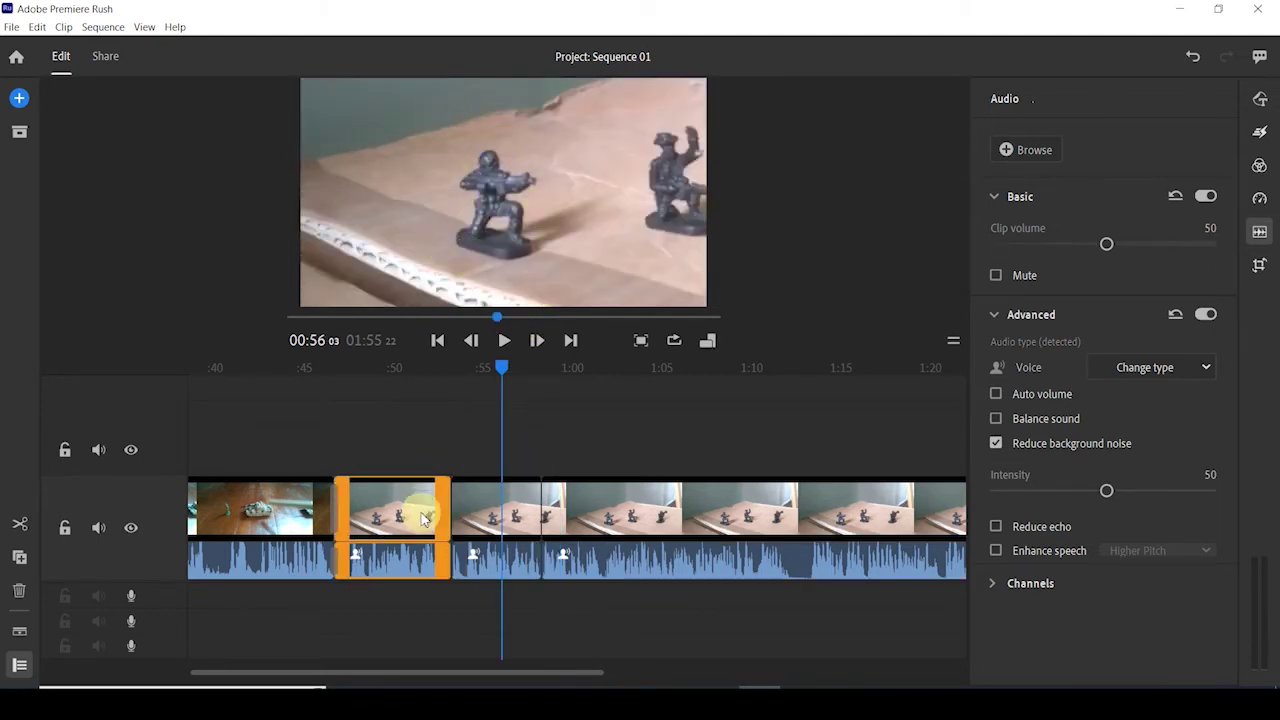
Step: Try moving the last toy soldier clip's picture towards the frame's lower-right corner, and undo the move
click(649, 486)
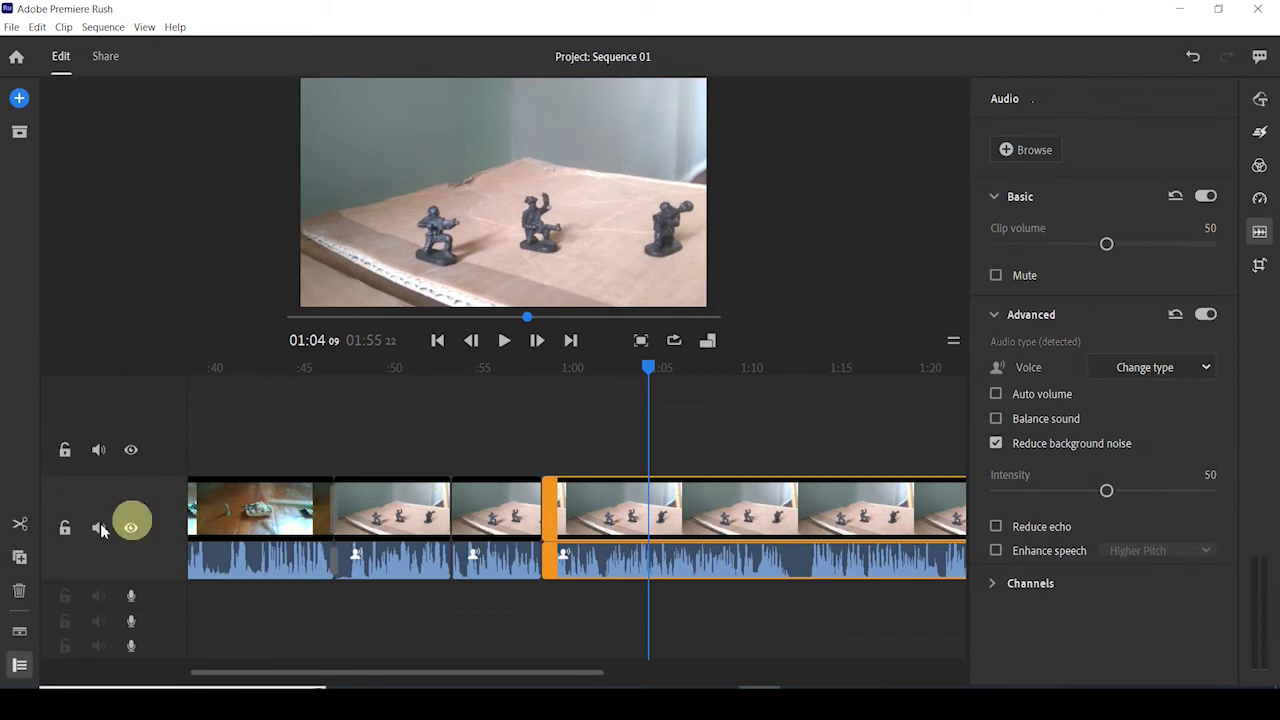
click(545, 222)
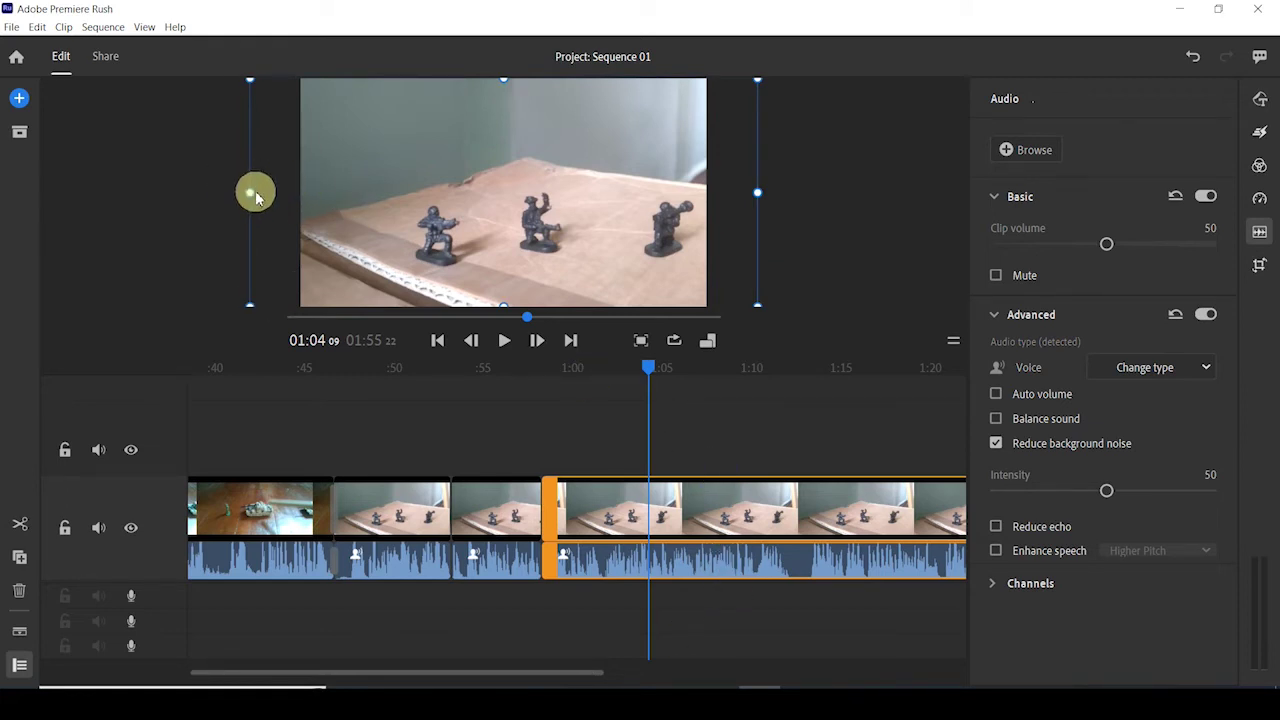
drag(248, 191, 726, 262)
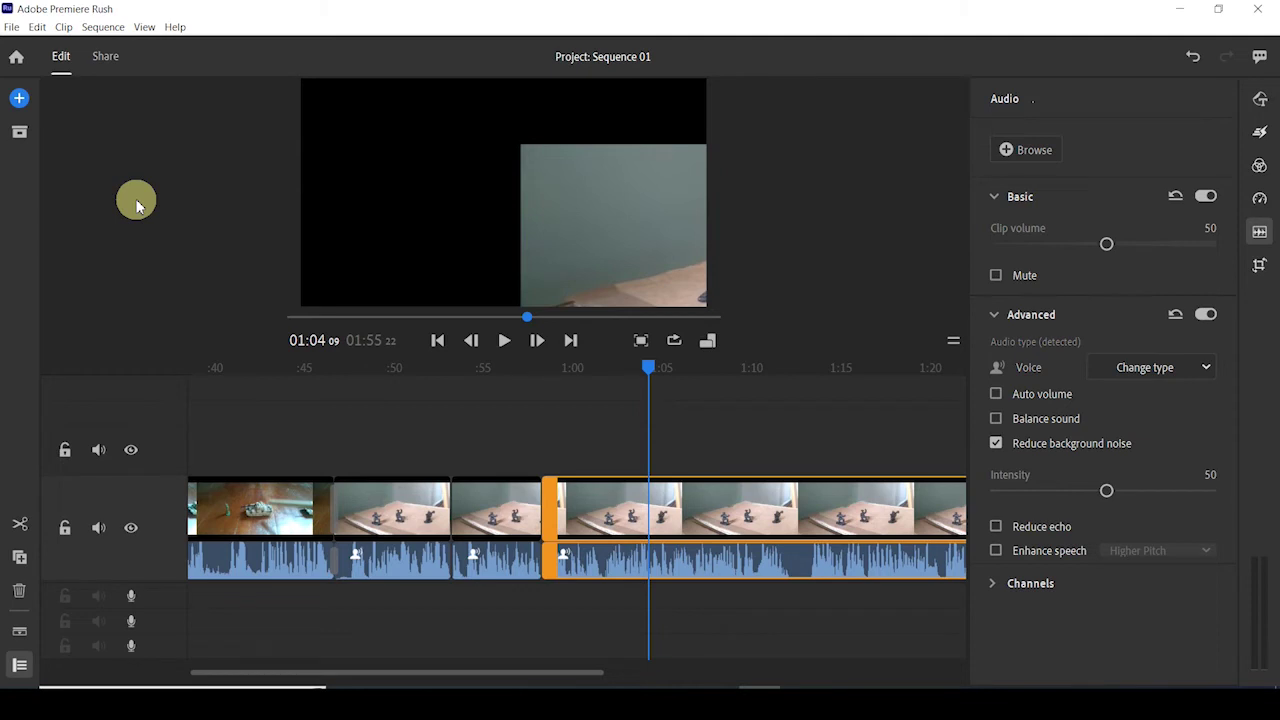
key(ctrl+z)
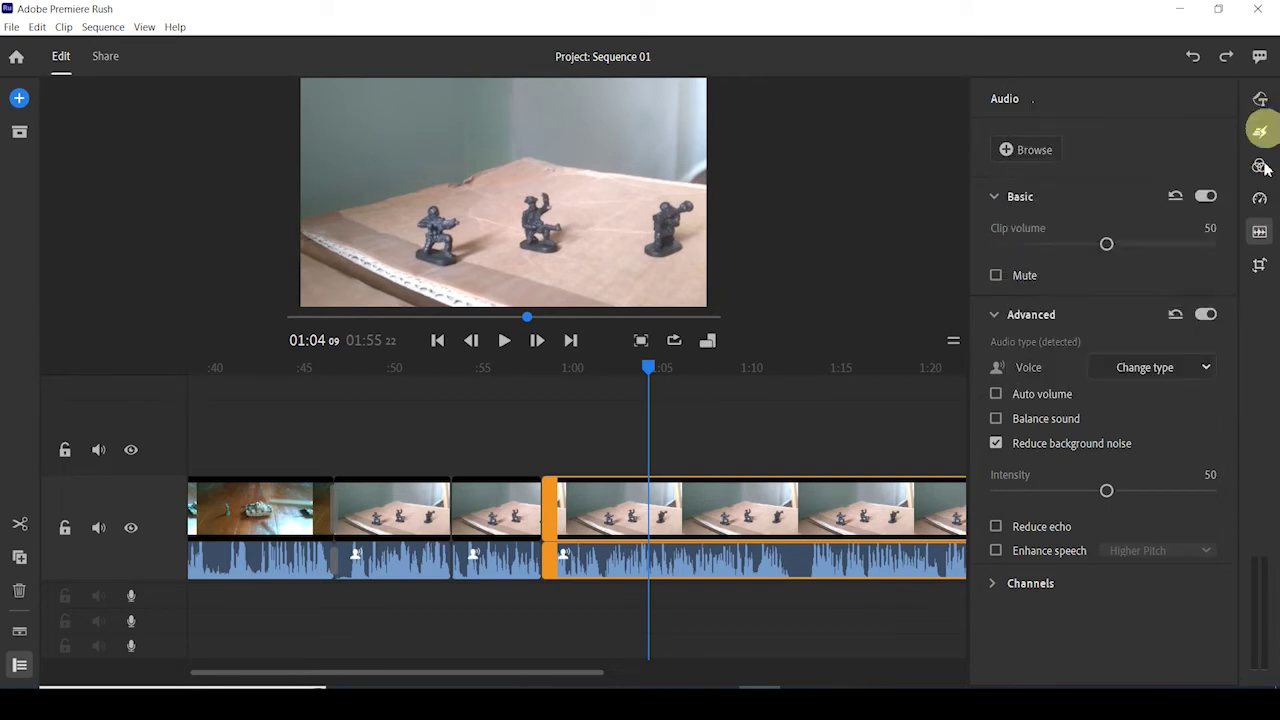
Step: Limit the last clip's speed range to the section from about 1:06 to 1:15 on the timeline
click(1259, 202)
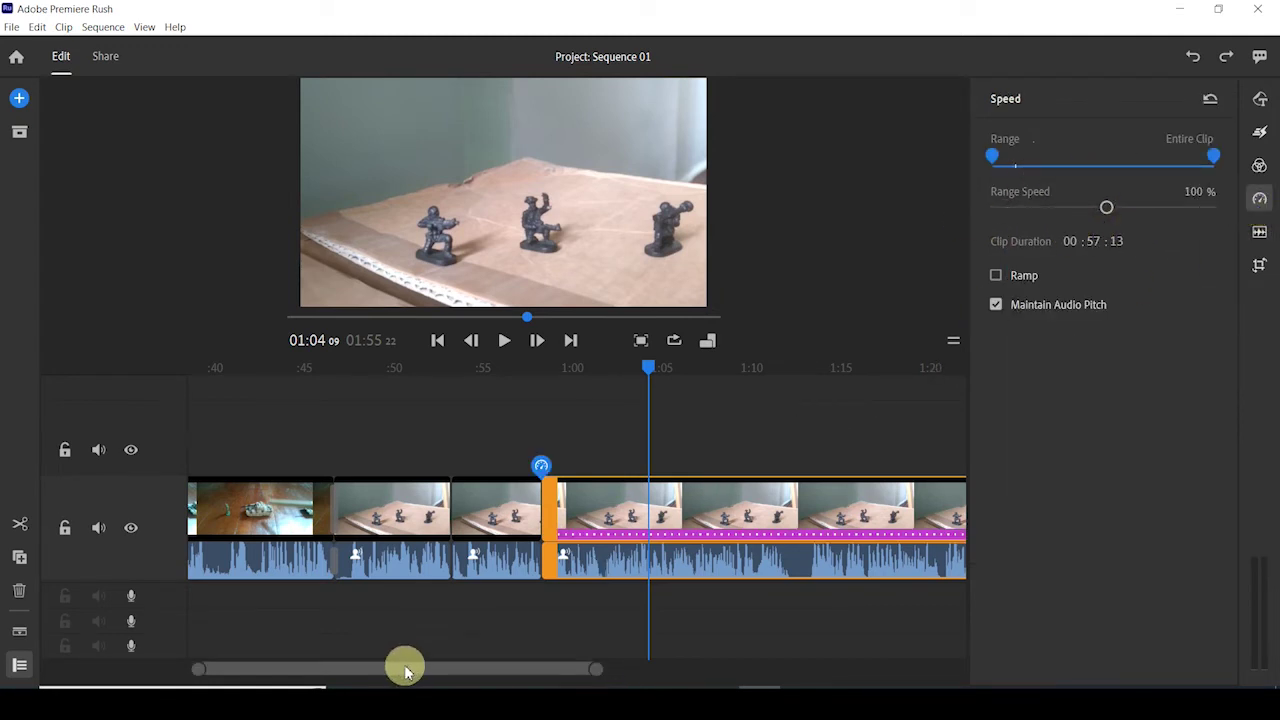
drag(405, 670, 449, 674)
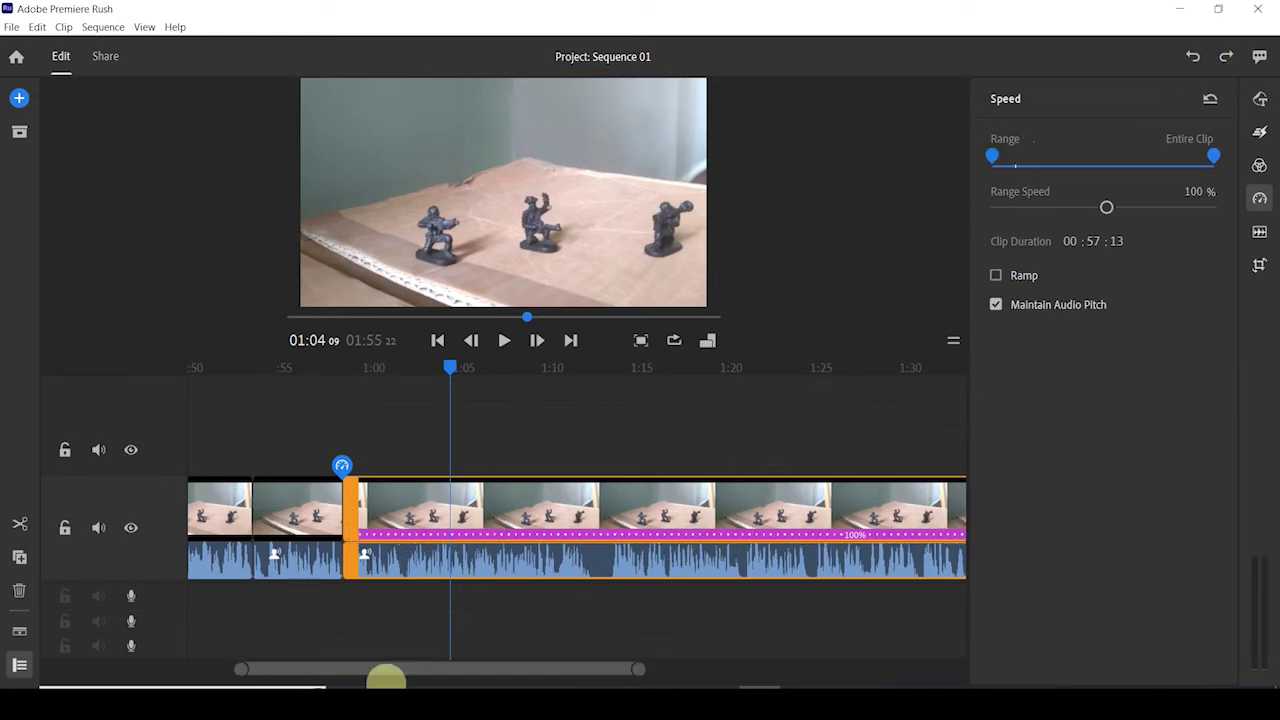
mouse_move(411, 671)
mouse_down()
mouse_move(460, 669)
mouse_move(426, 669)
mouse_up()
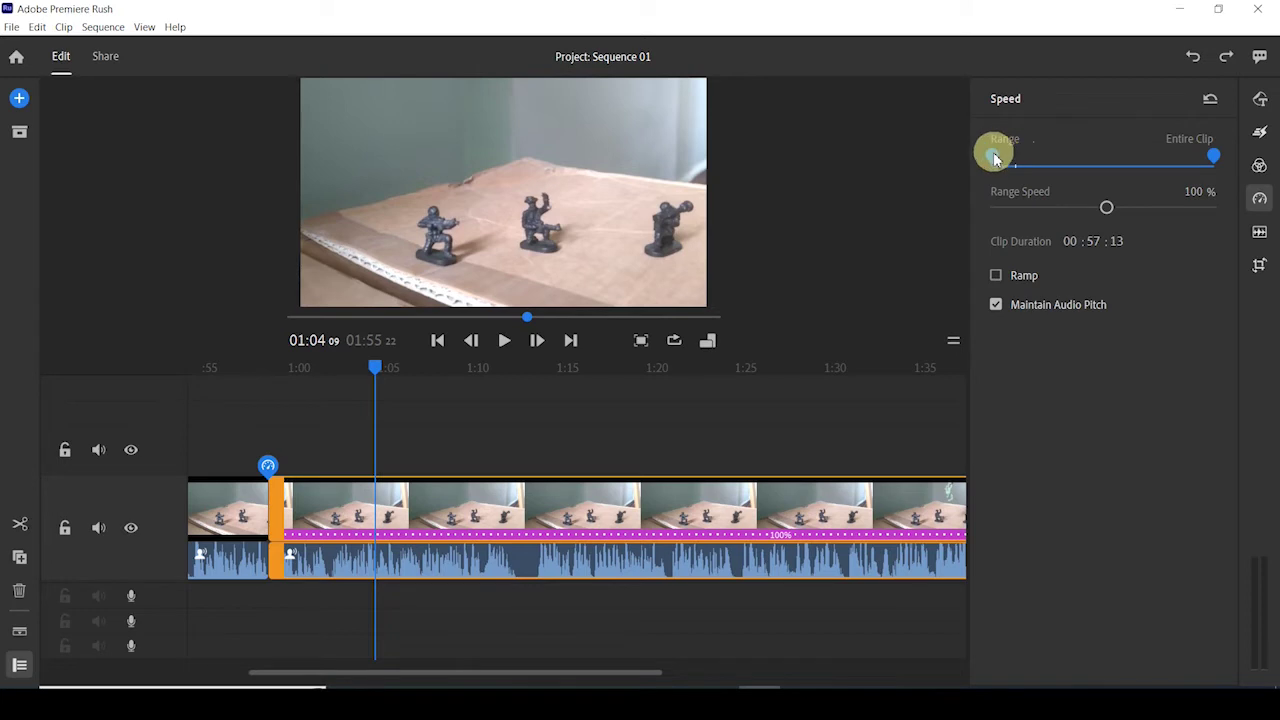
drag(997, 160, 1018, 160)
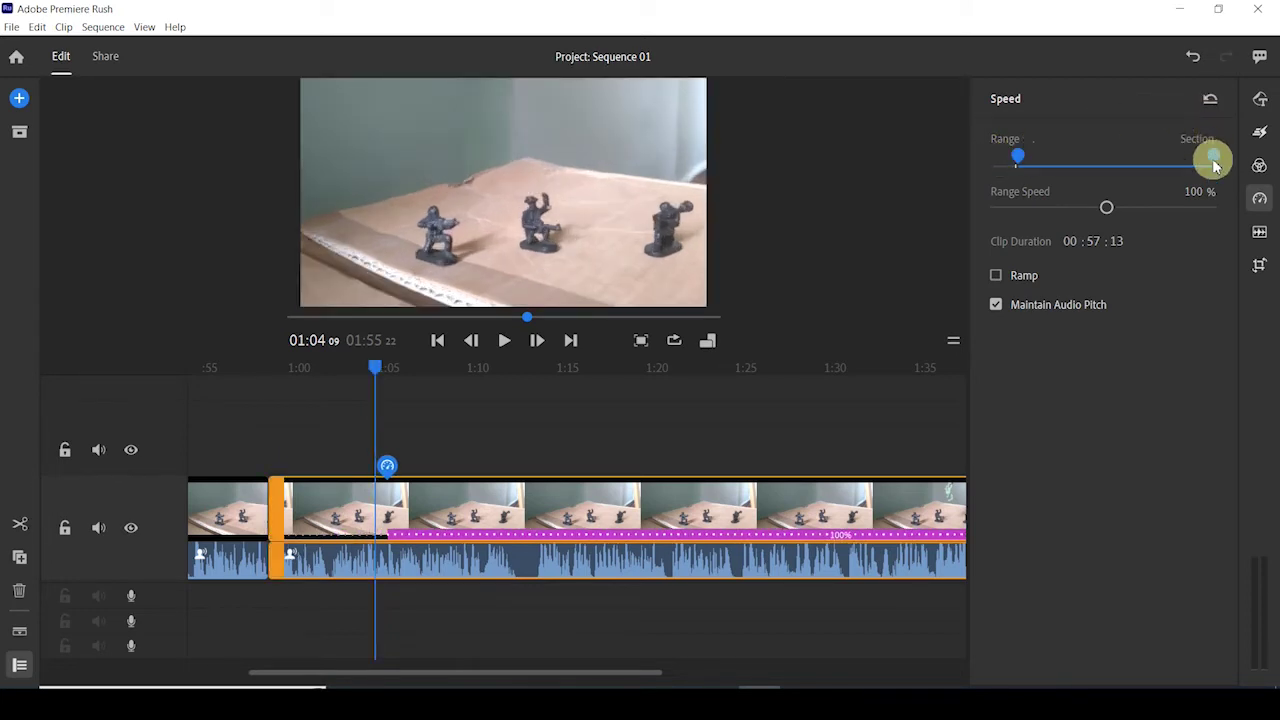
drag(1211, 157, 1058, 157)
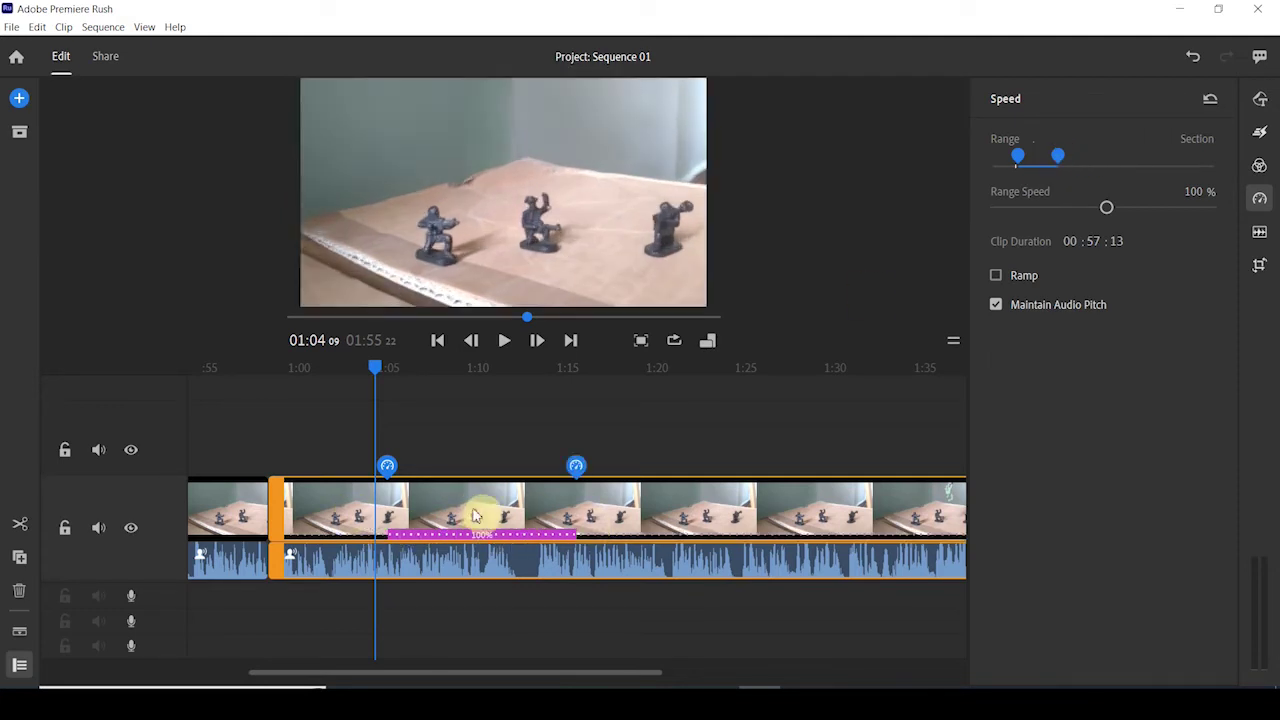
mouse_move(389, 470)
mouse_down()
mouse_move(426, 466)
mouse_move(374, 466)
mouse_move(408, 468)
mouse_up()
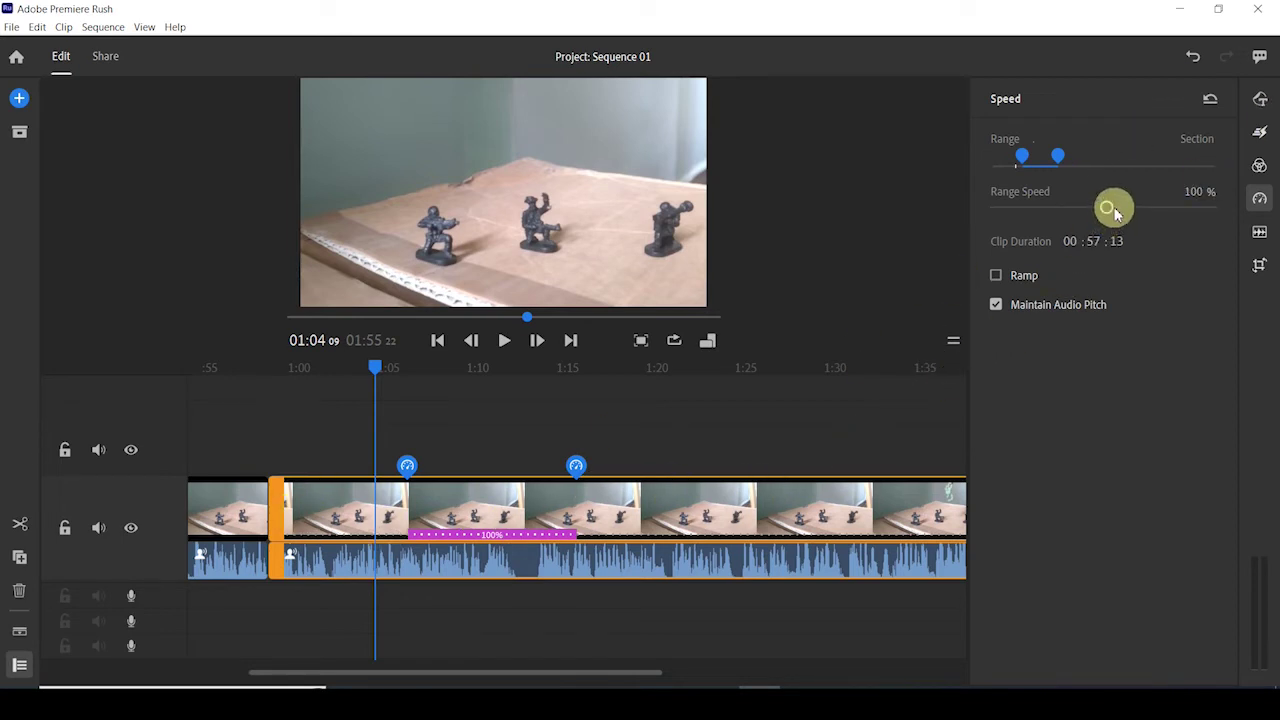
Step: Set the section's range speed to 192% and play through it to check the faster motion
drag(1107, 211, 1136, 214)
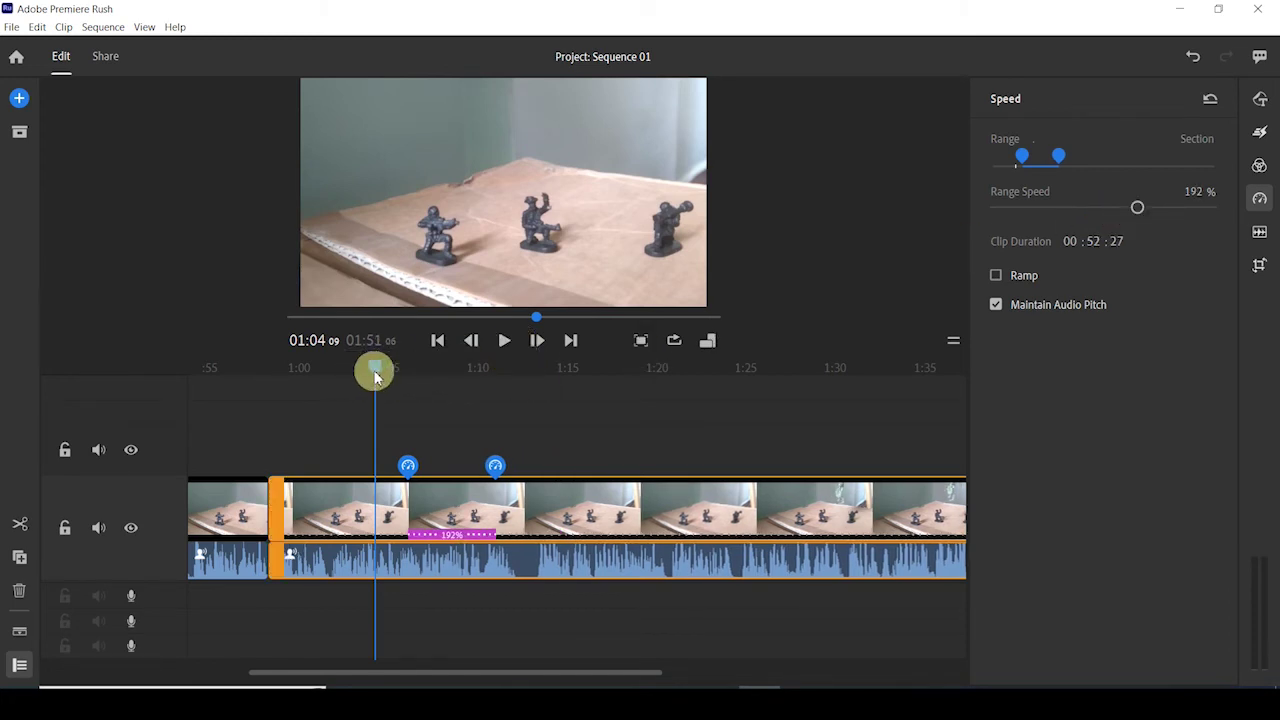
drag(376, 372, 391, 371)
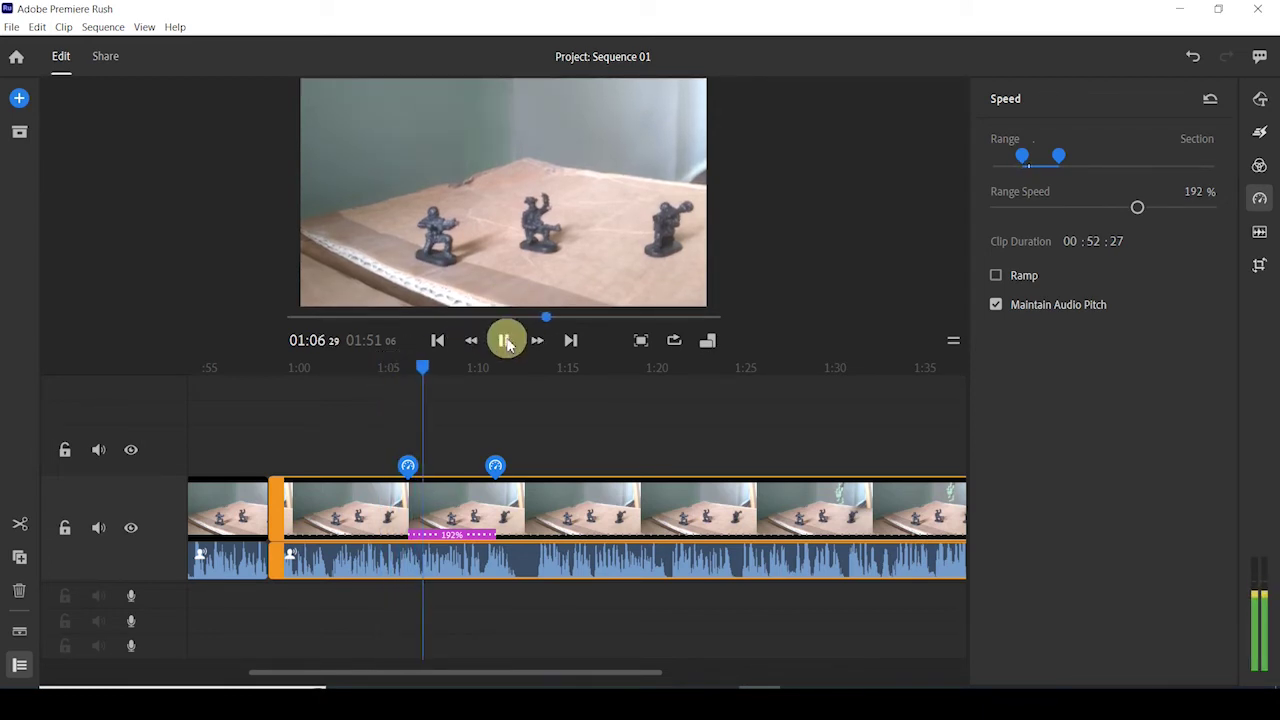
click(504, 340)
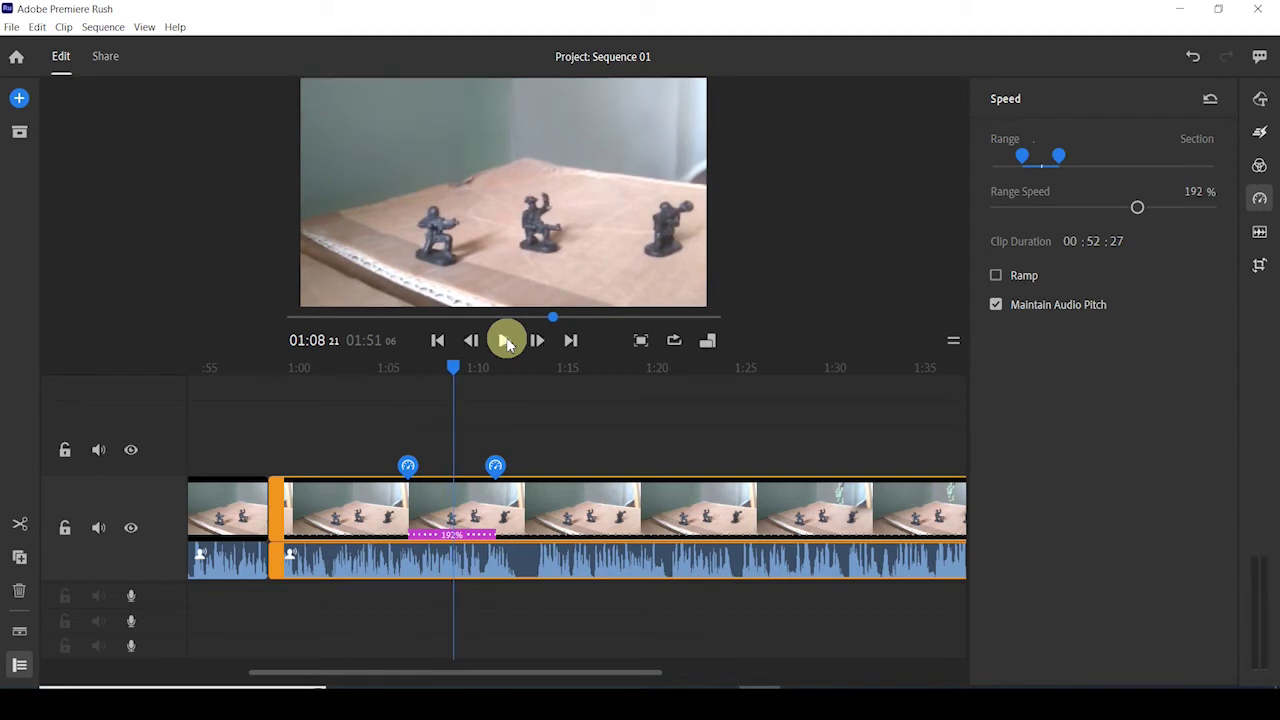
click(454, 397)
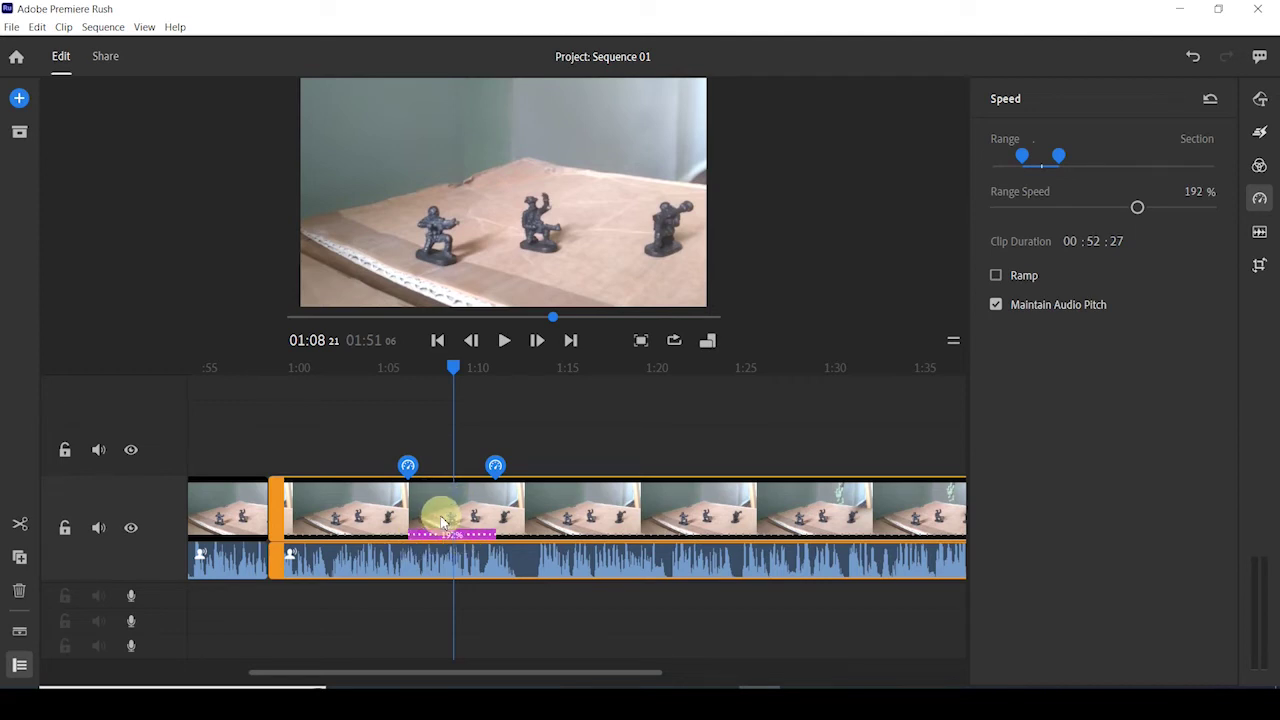
Step: Enable Ramp on the sped-up section with an amount of 3.0 sec, and place the playhead ahead of it at 01:01:17
click(996, 276)
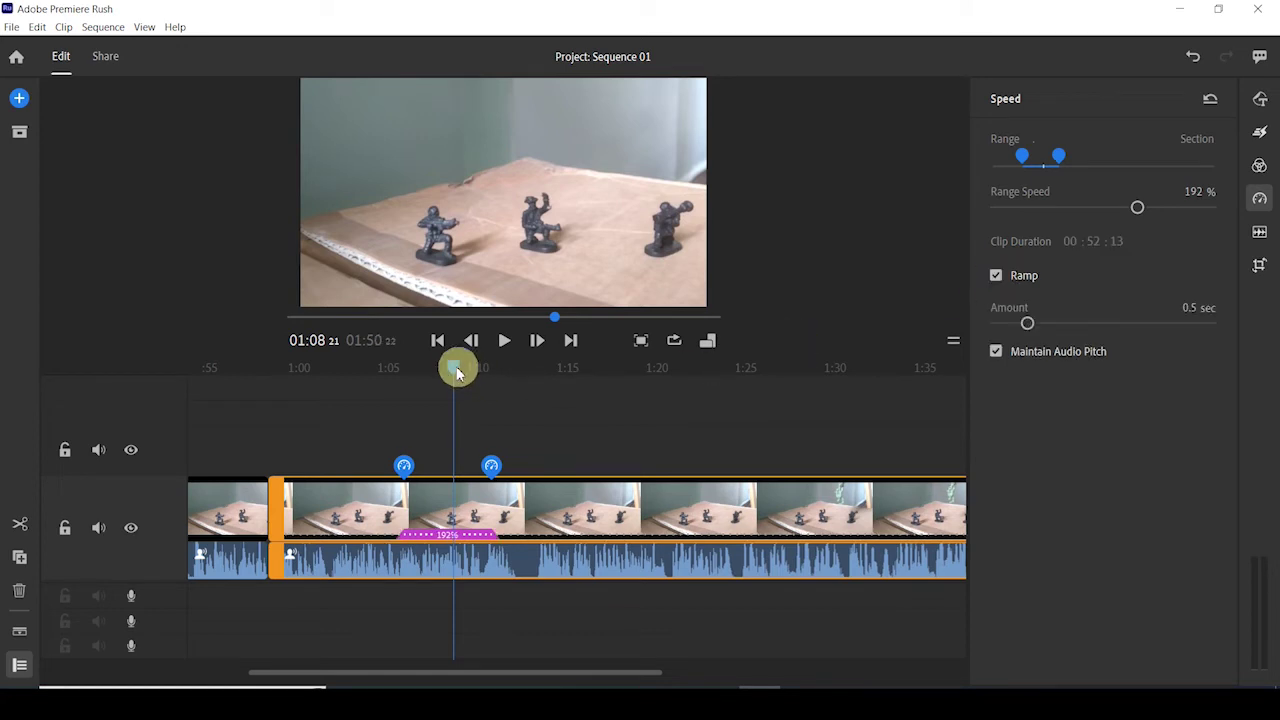
drag(457, 372, 368, 370)
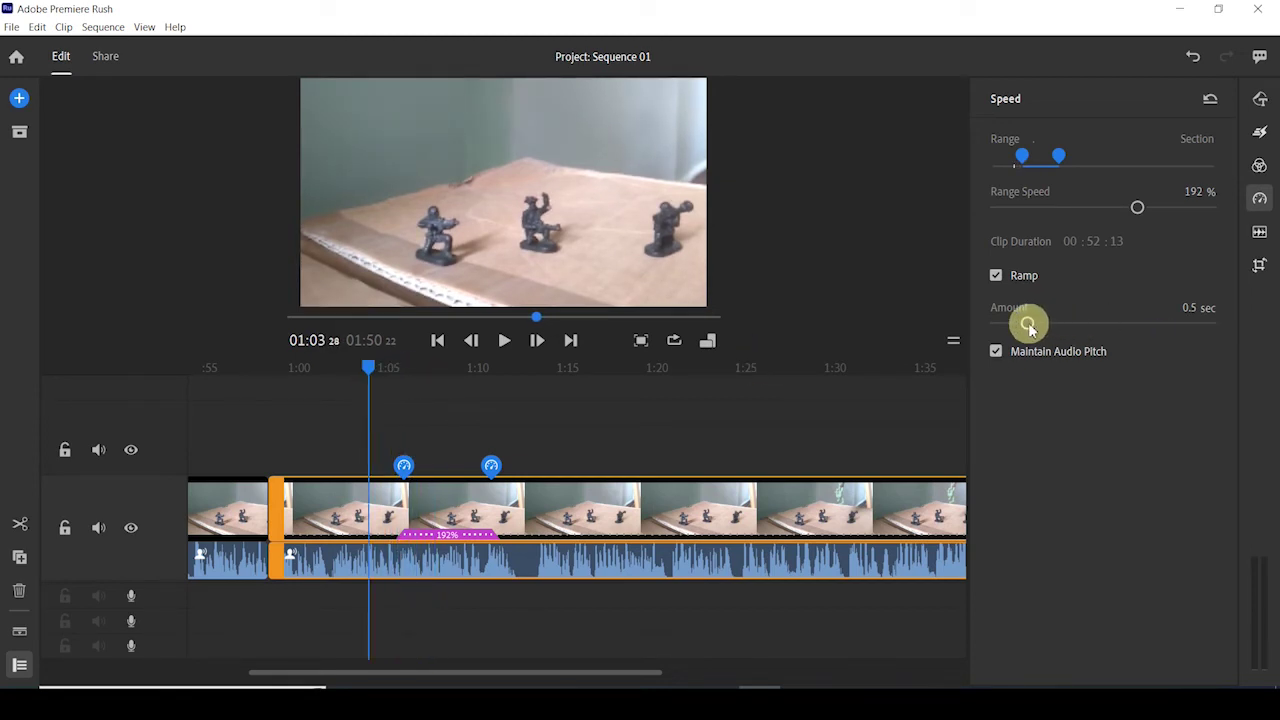
drag(1030, 325, 1229, 322)
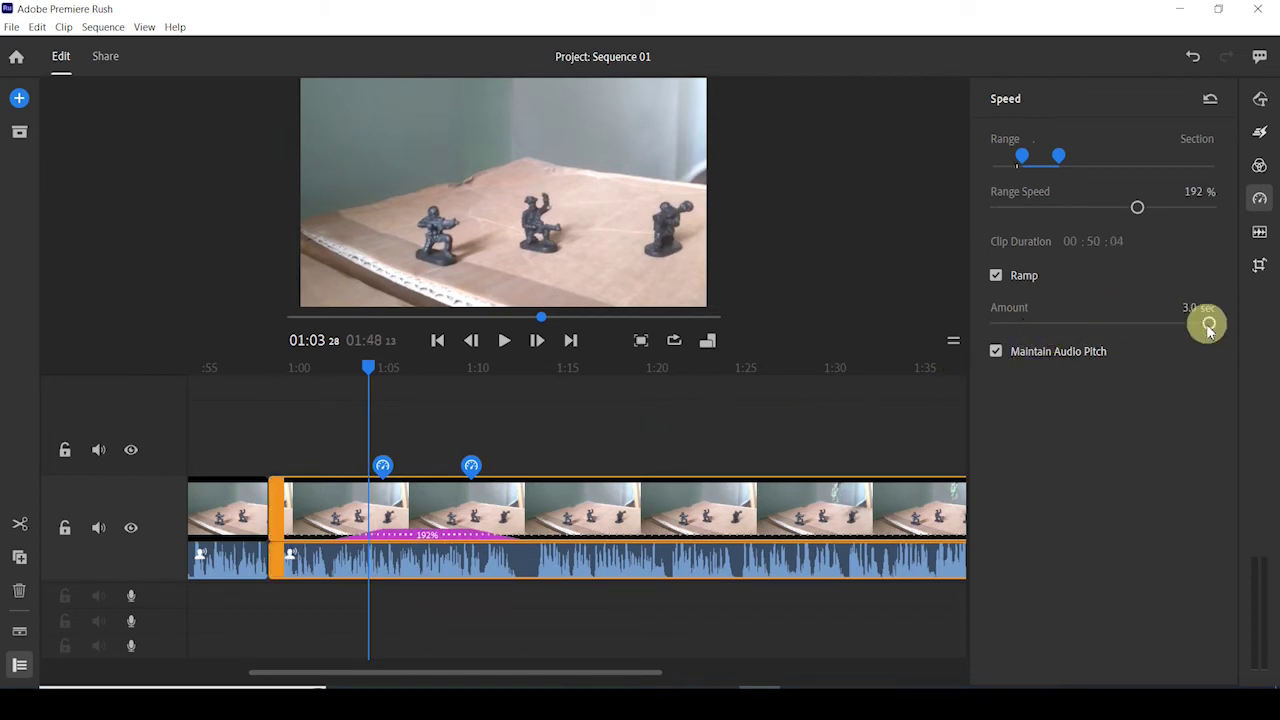
drag(1208, 330, 1275, 337)
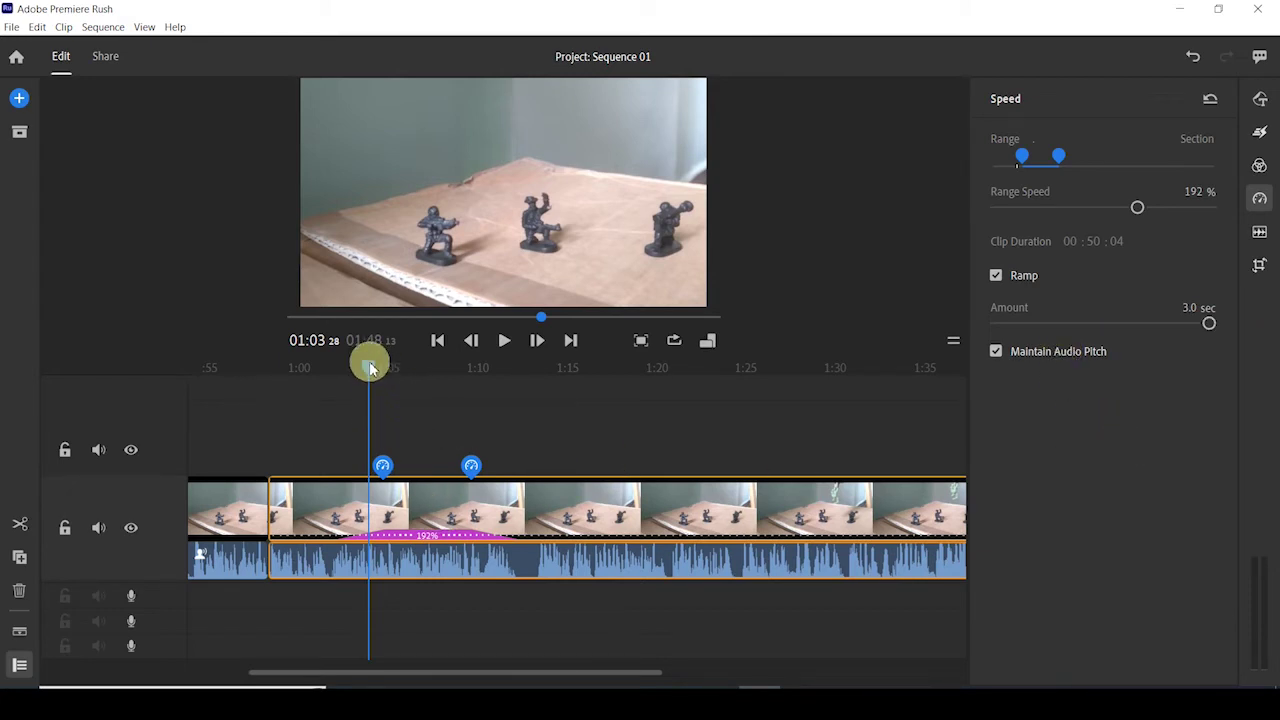
drag(369, 368, 326, 366)
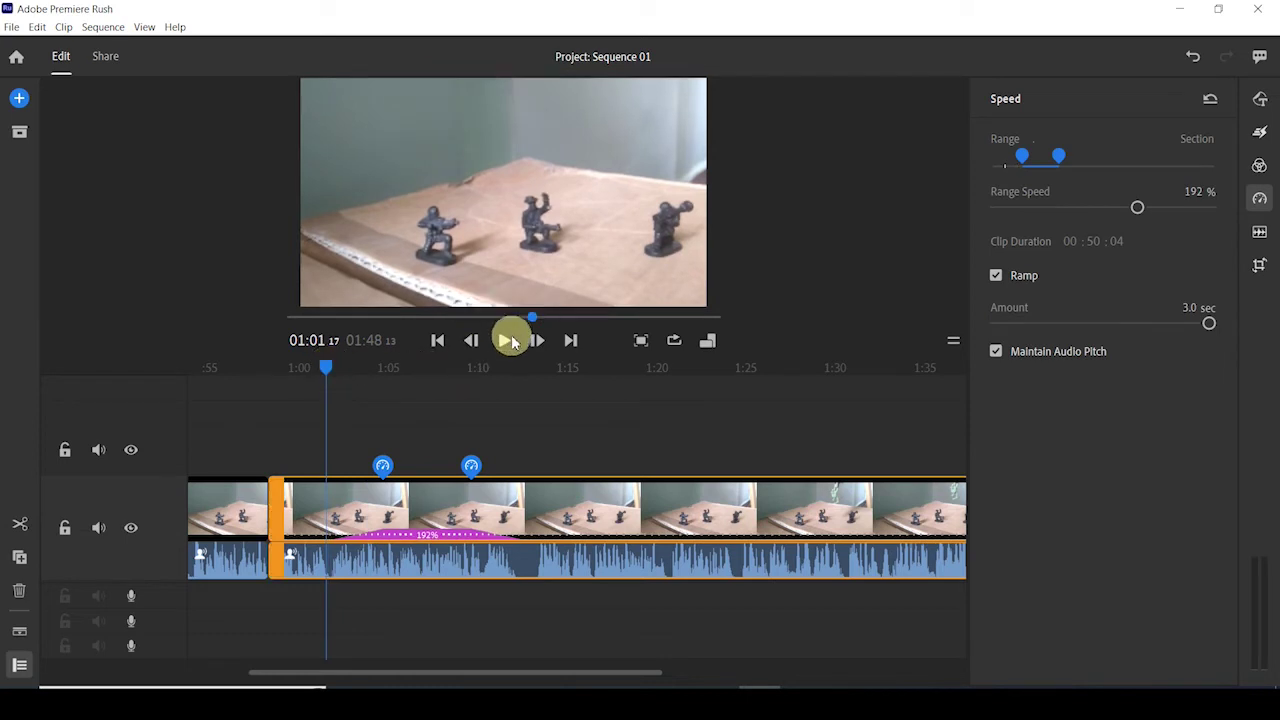
Step: Play through the ramped speed section of the last clip and turn Ramp off for it
click(510, 342)
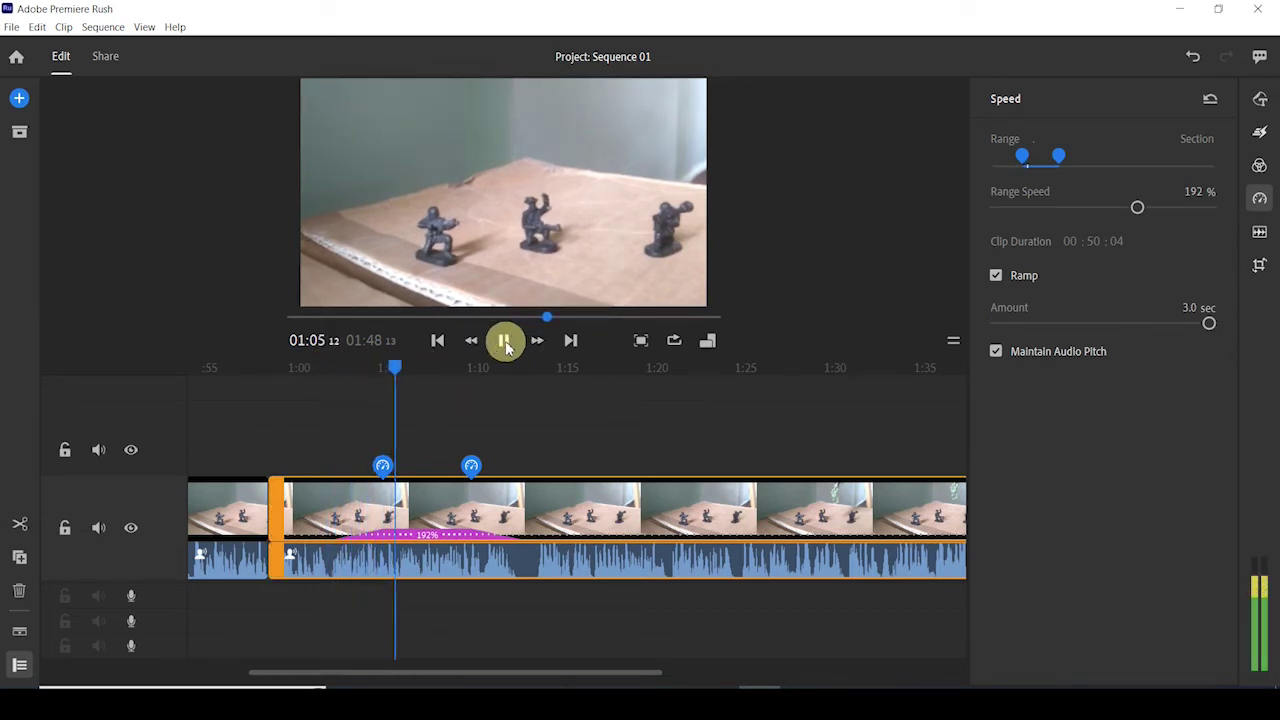
click(505, 342)
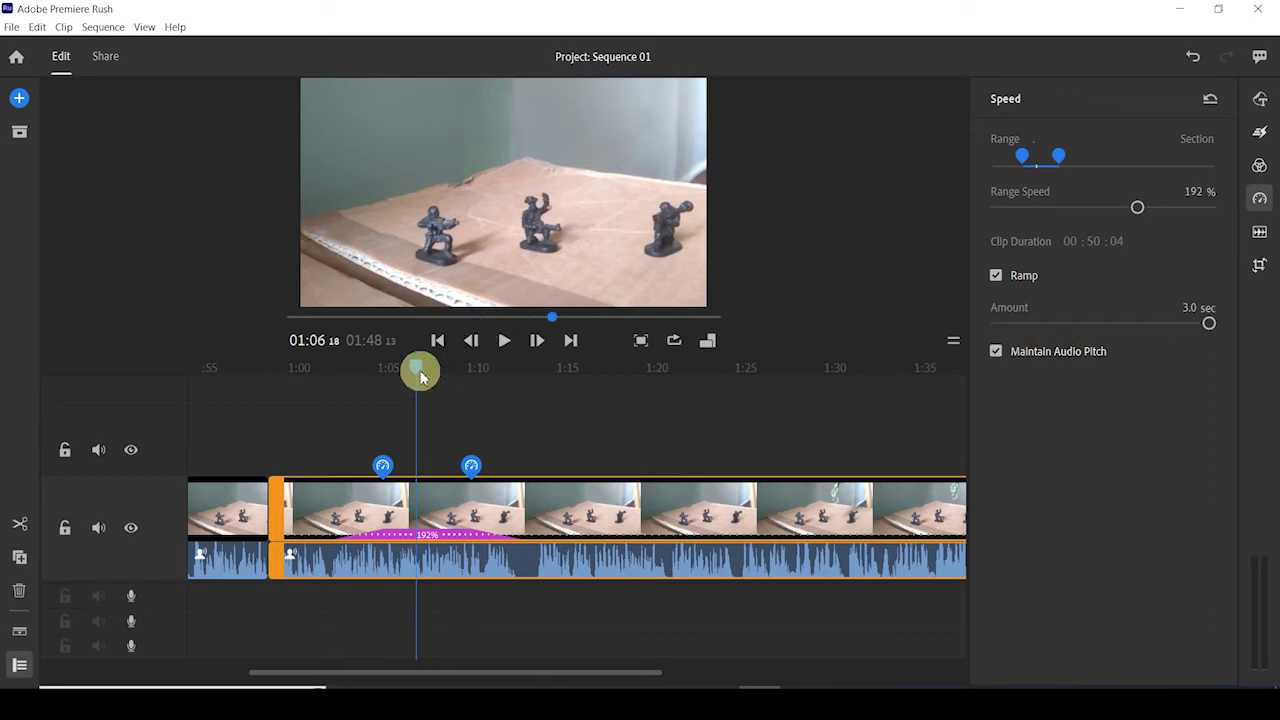
click(996, 275)
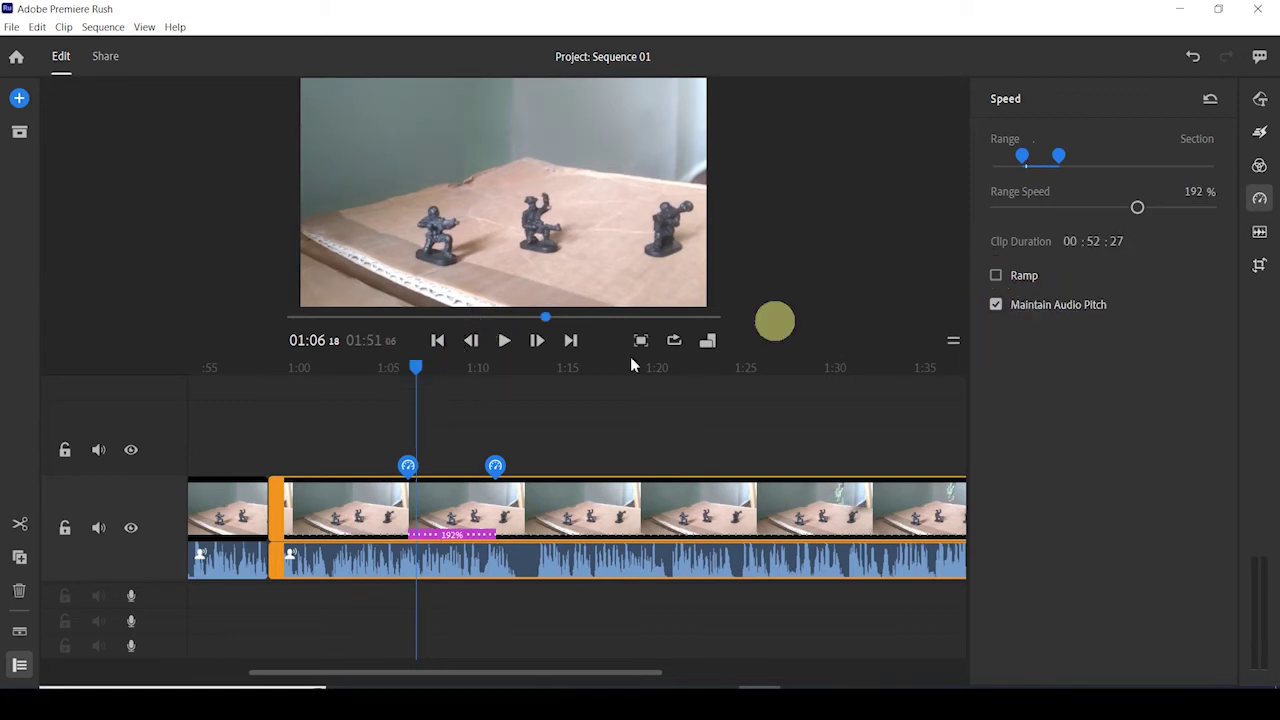
Step: Turn off Maintain Audio Pitch and play the sped-up section from 01:05:17 to hear the difference
drag(417, 372, 397, 375)
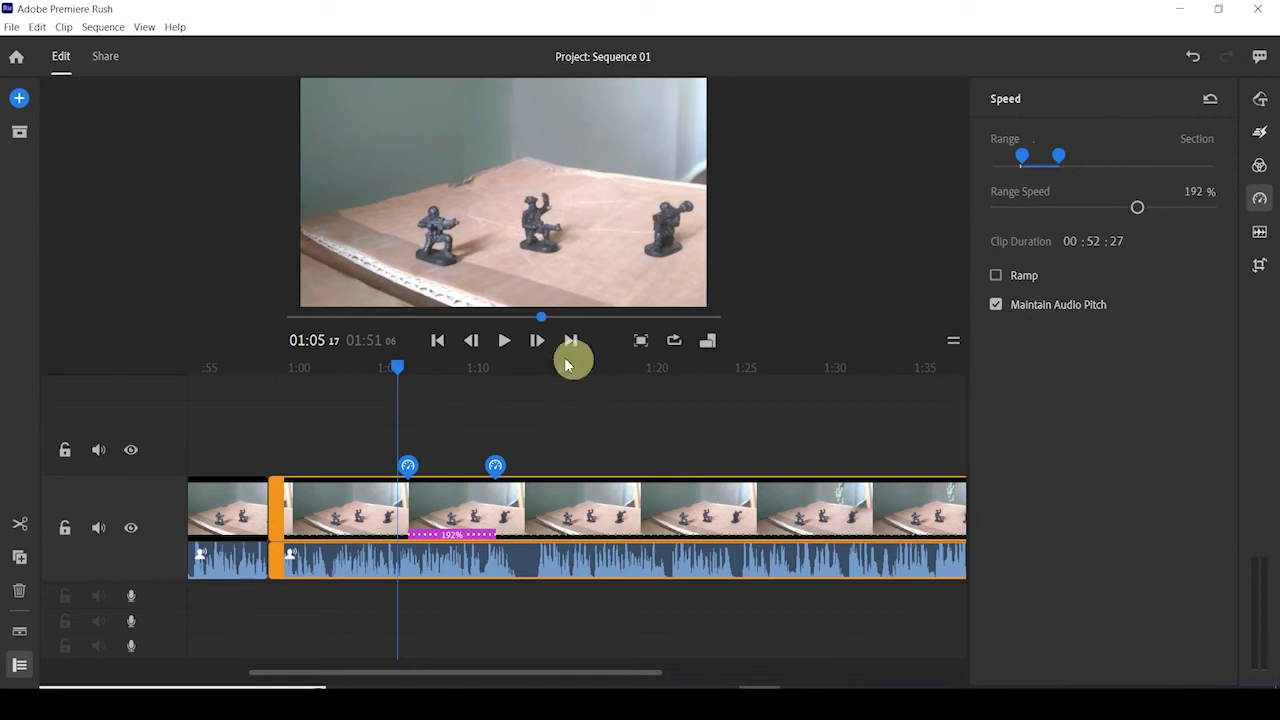
click(997, 305)
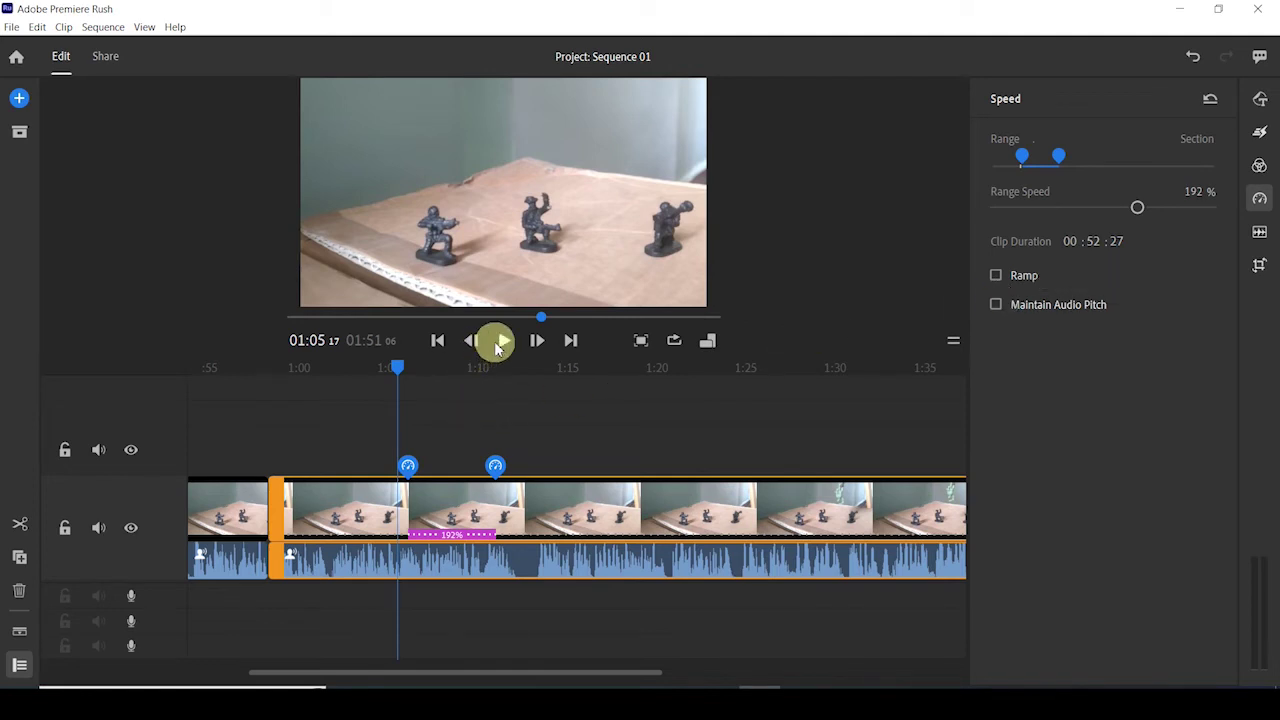
click(497, 343)
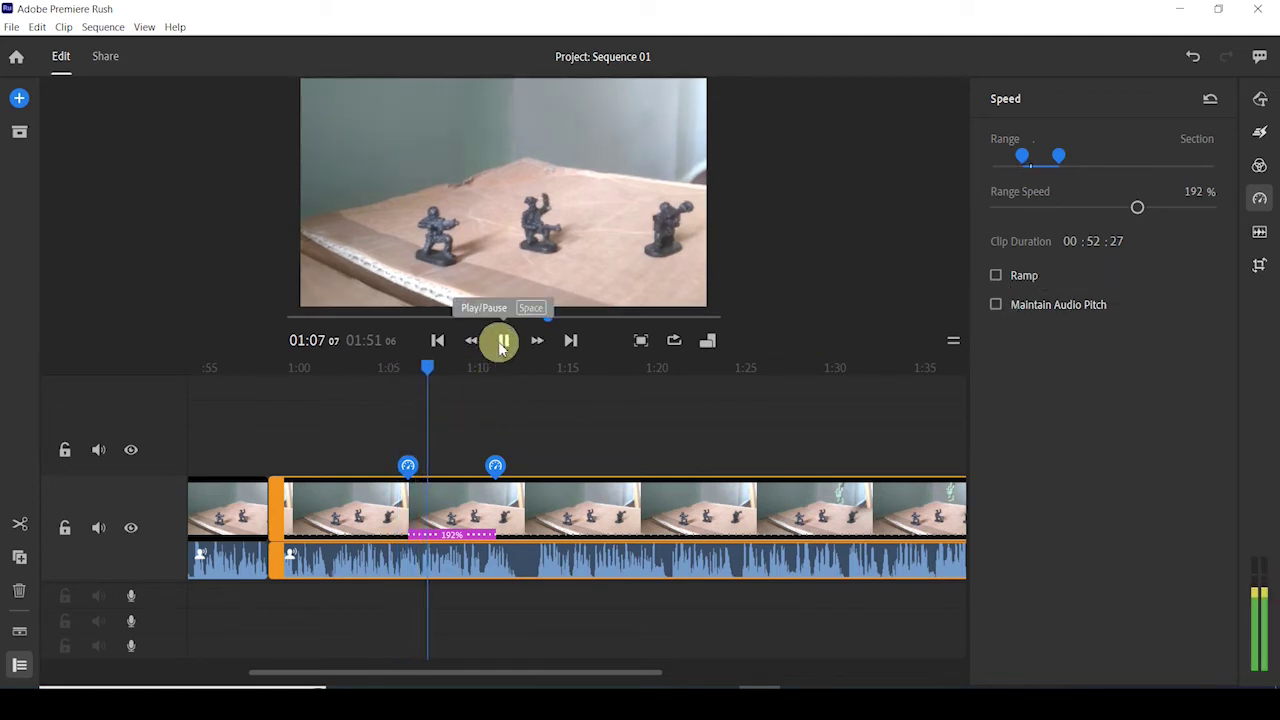
click(503, 343)
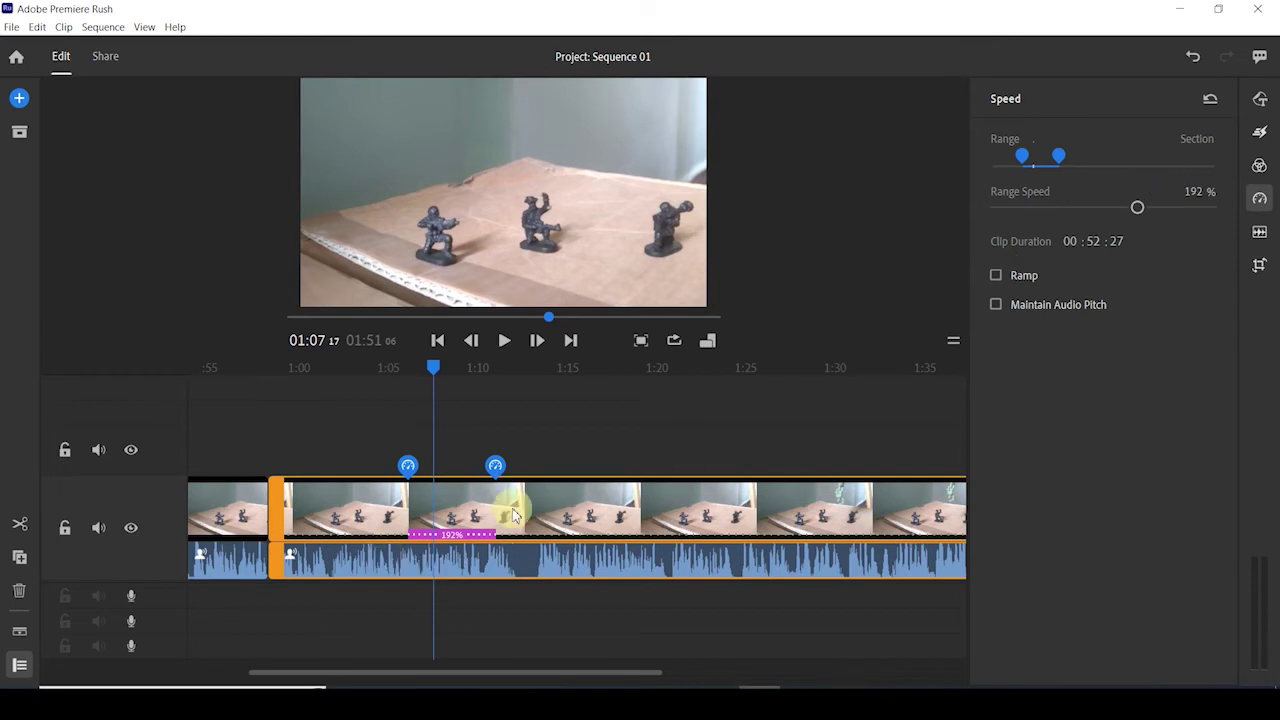
Step: Try a range speed of 31% on the section, play it in slow motion, and undo the change
drag(1136, 211, 1049, 210)
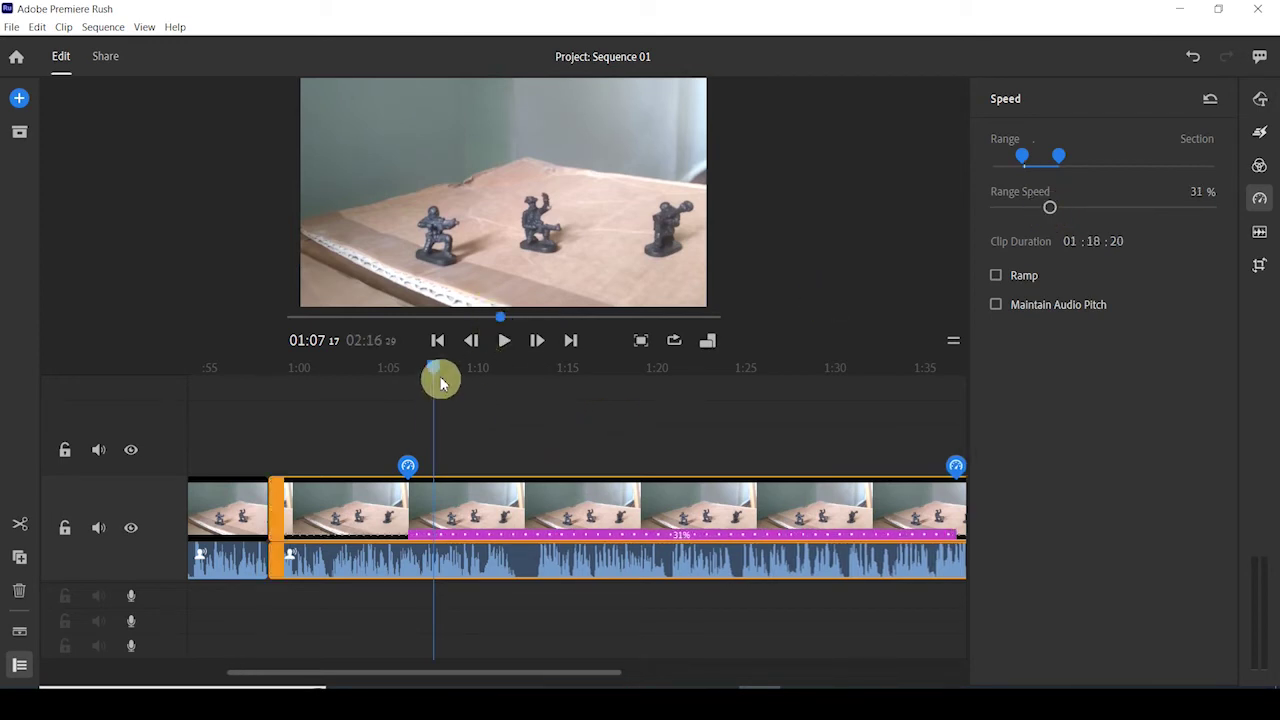
click(505, 340)
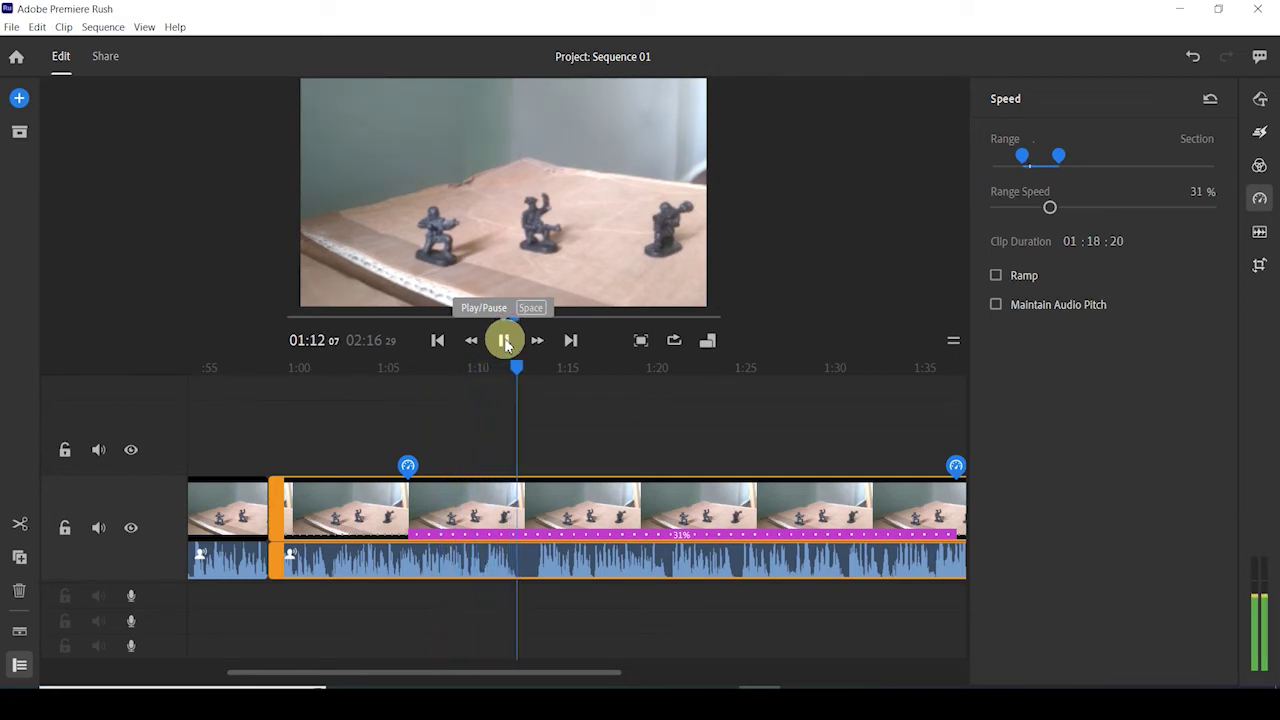
key(ctrl+z)
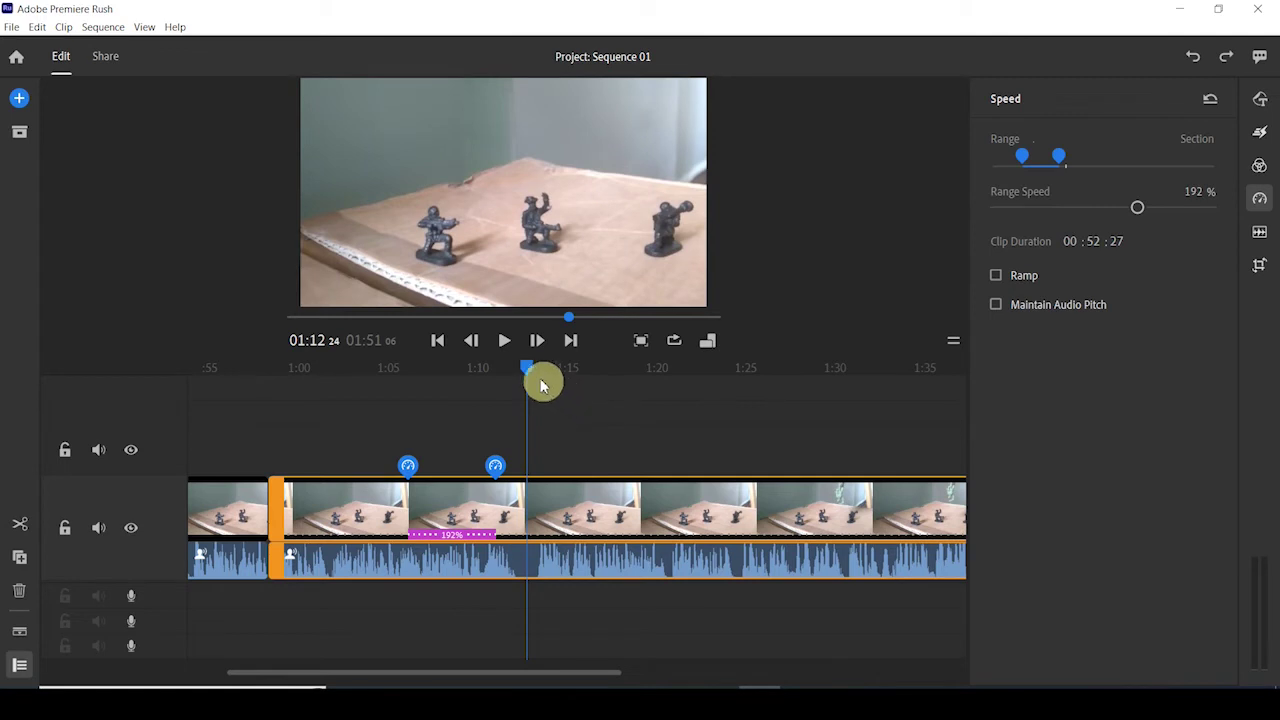
Step: Enable Maintain Audio Pitch, set the section's range speed to 100%, and close the speed settings
click(1008, 302)
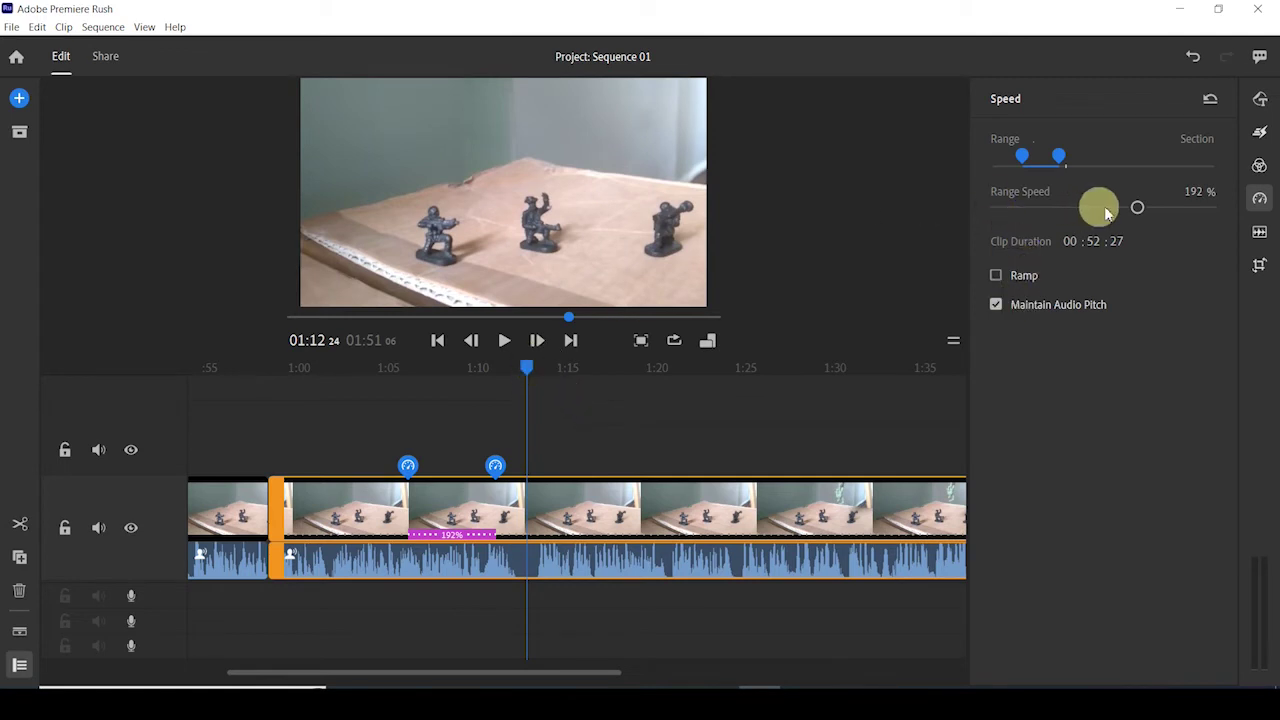
click(1195, 190)
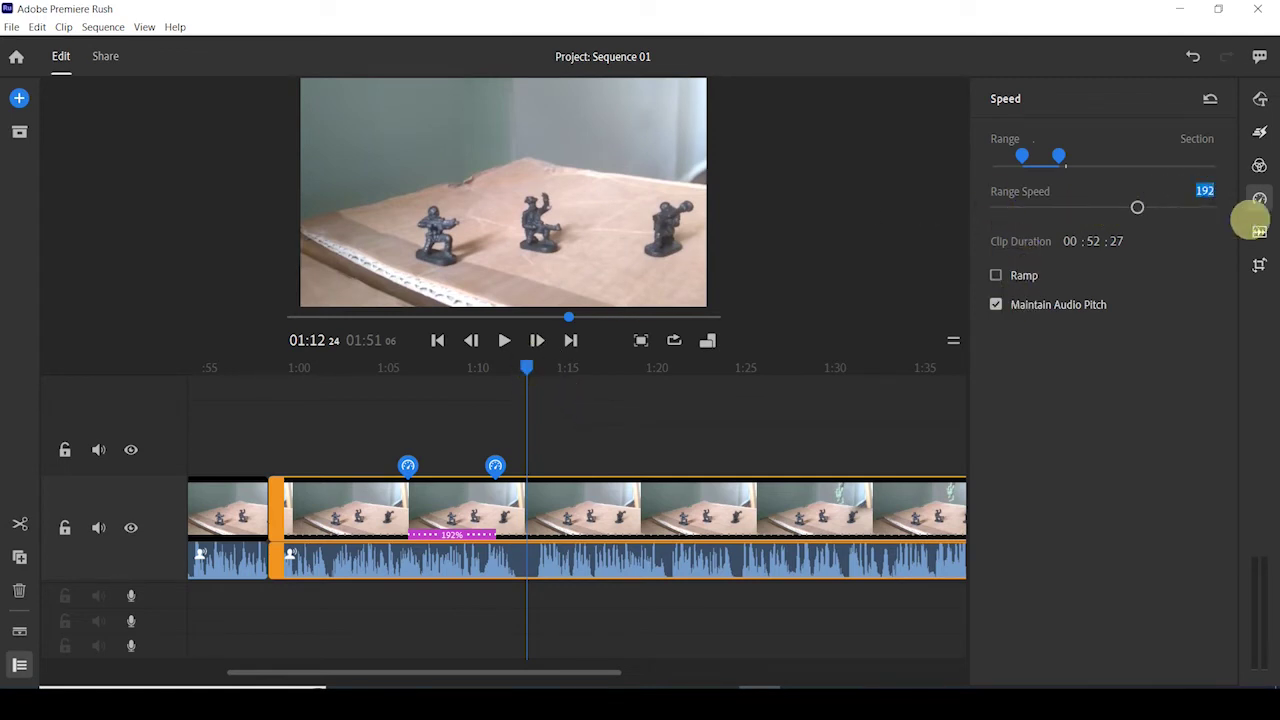
click(1100, 540)
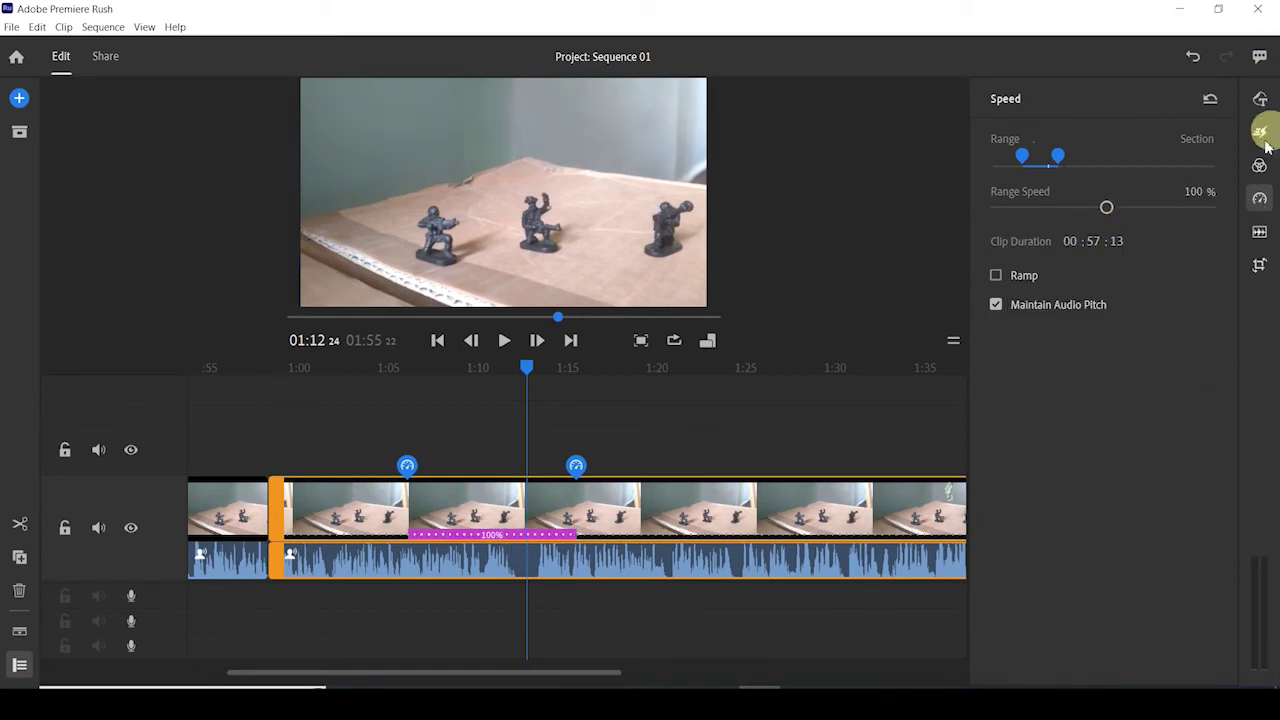
click(1258, 204)
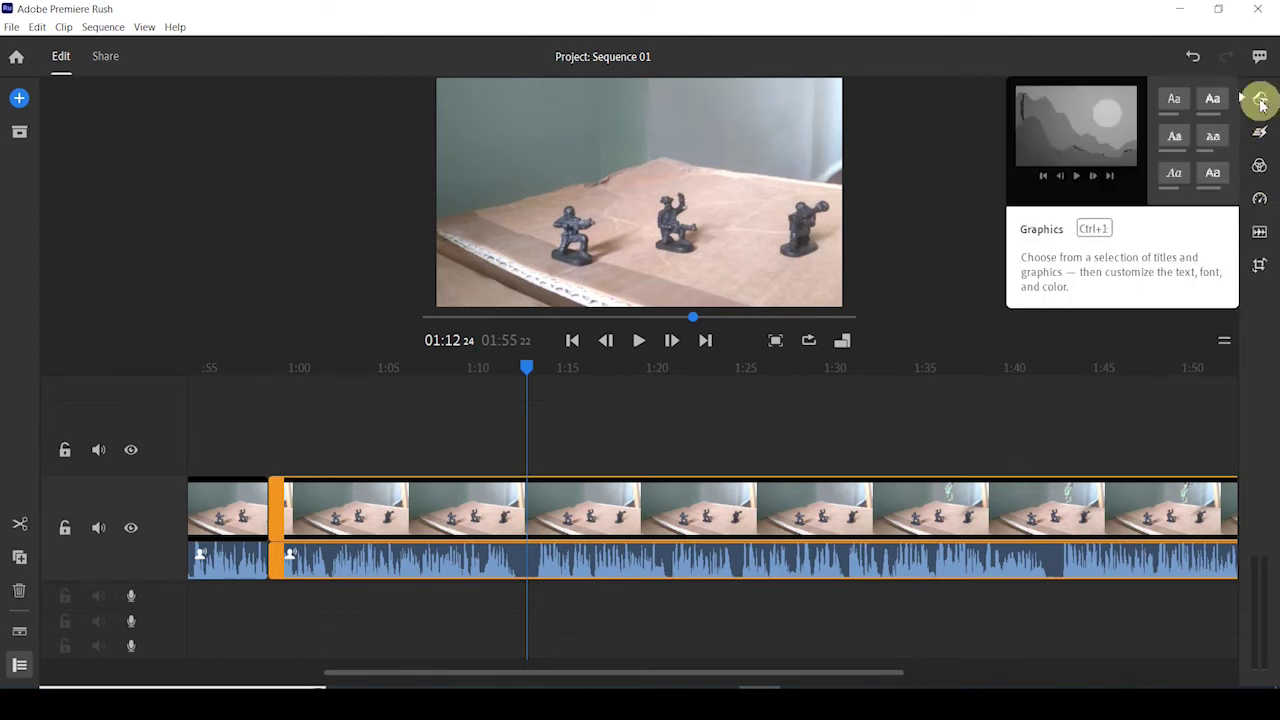
Step: Open the clip's Transform settings, try shrinking its picture from the left edge, and undo the resize
click(1258, 270)
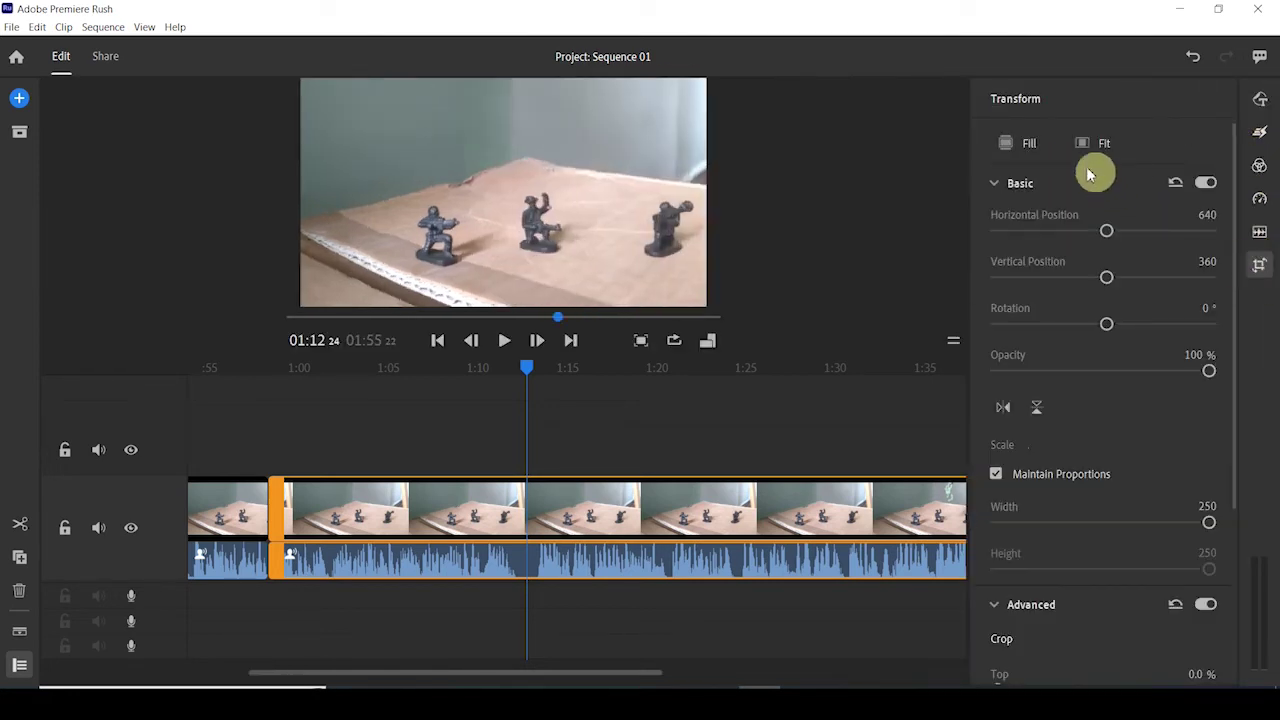
click(420, 222)
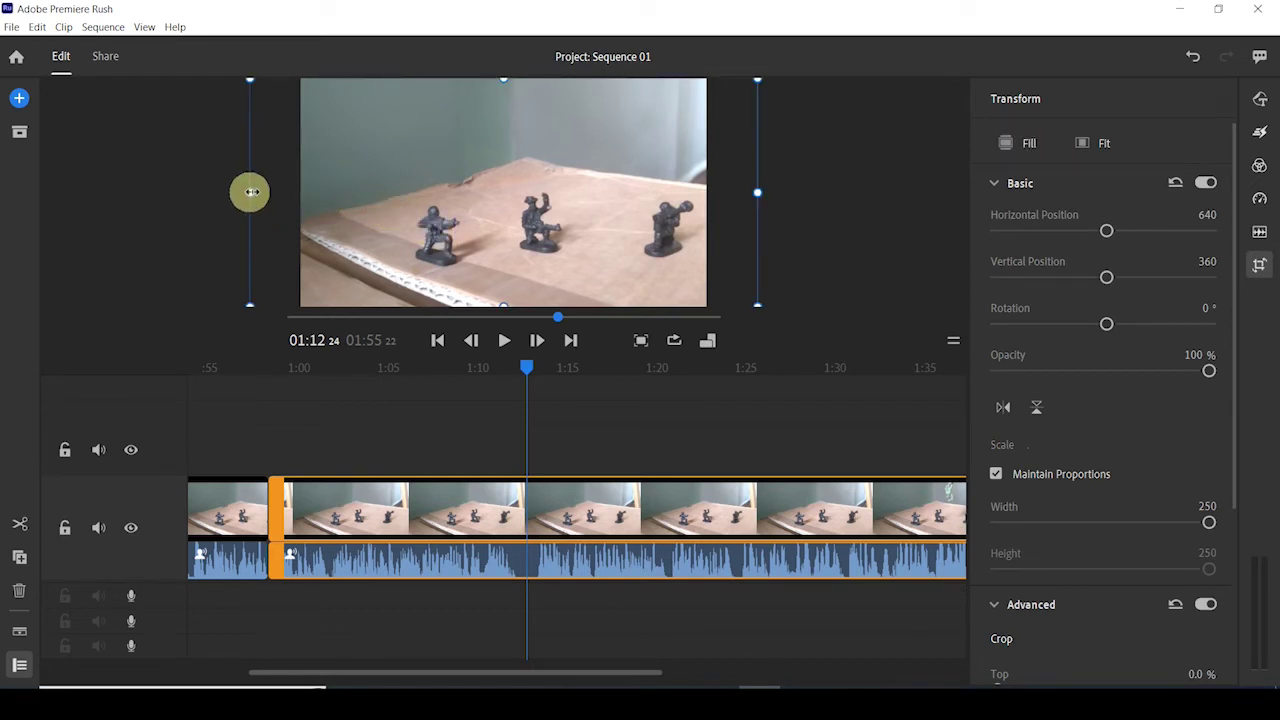
drag(250, 191, 462, 213)
key(ctrl+z)
key(ctrl+z)
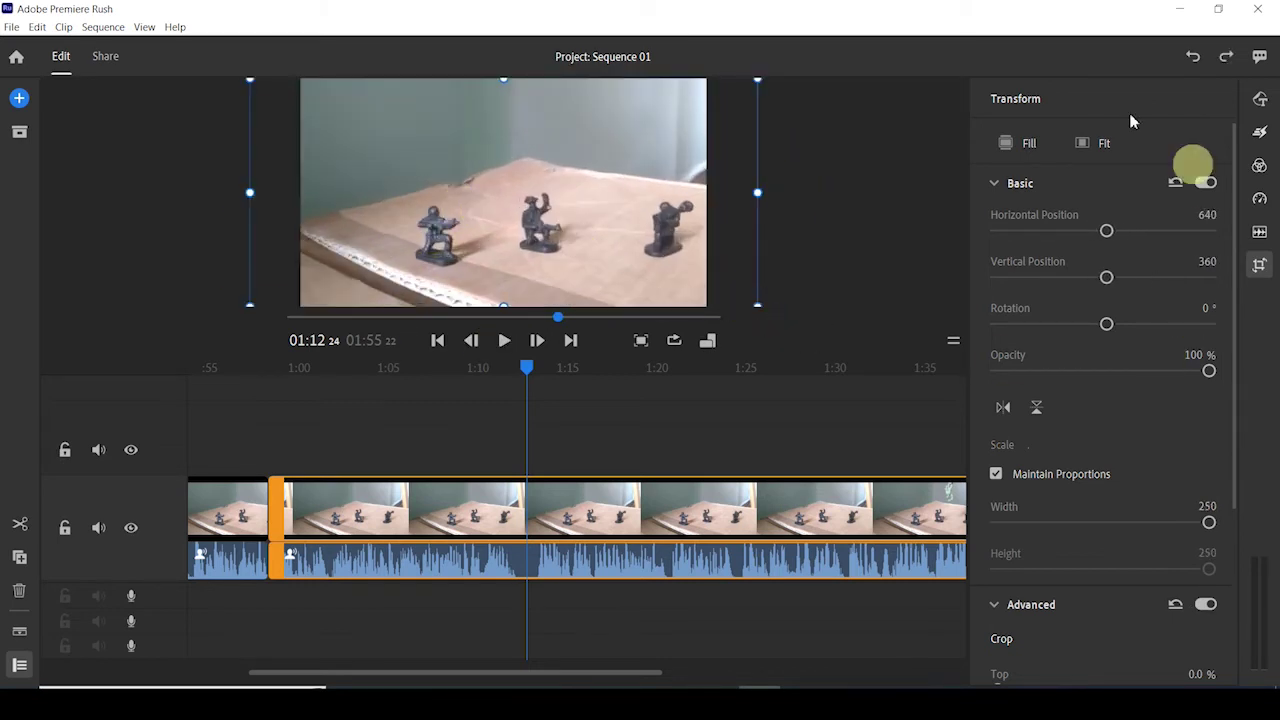
Step: Look through the clip's basic, crop and appearance transform settings, and apply Fill to its picture
drag(1237, 290, 1223, 491)
scroll(1223, 375, up, 3)
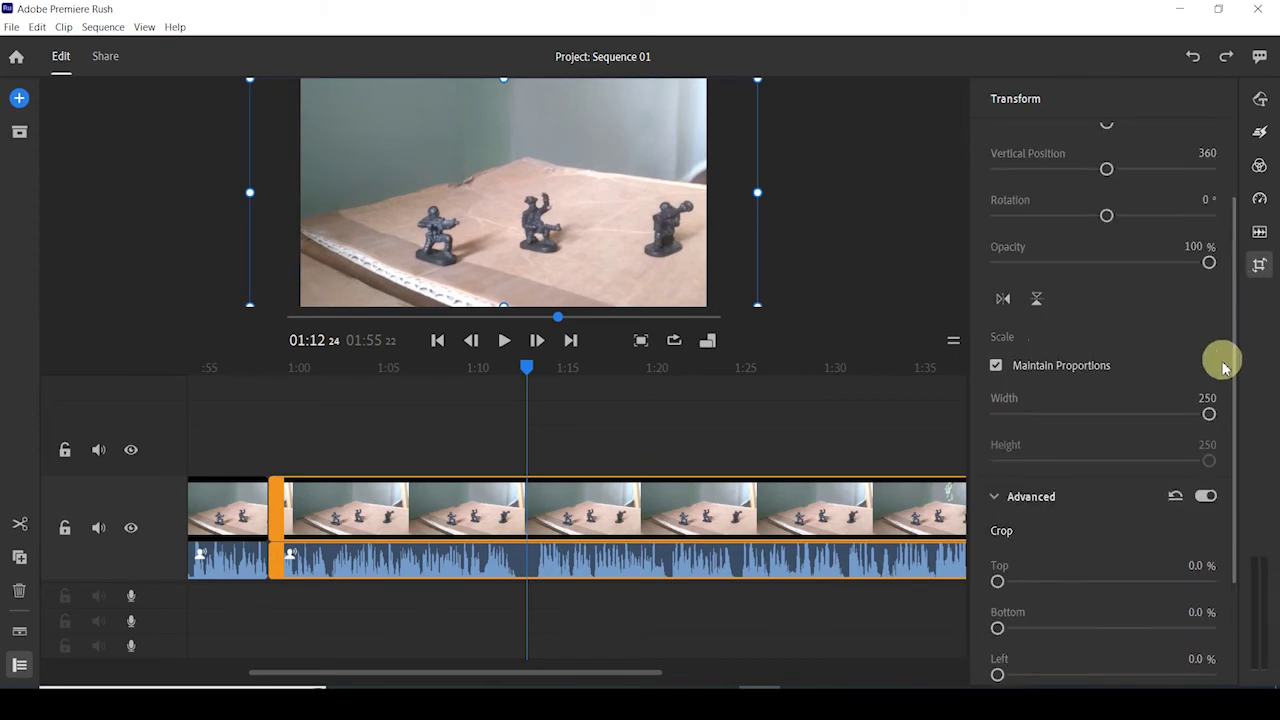
scroll(1223, 443, down, 3)
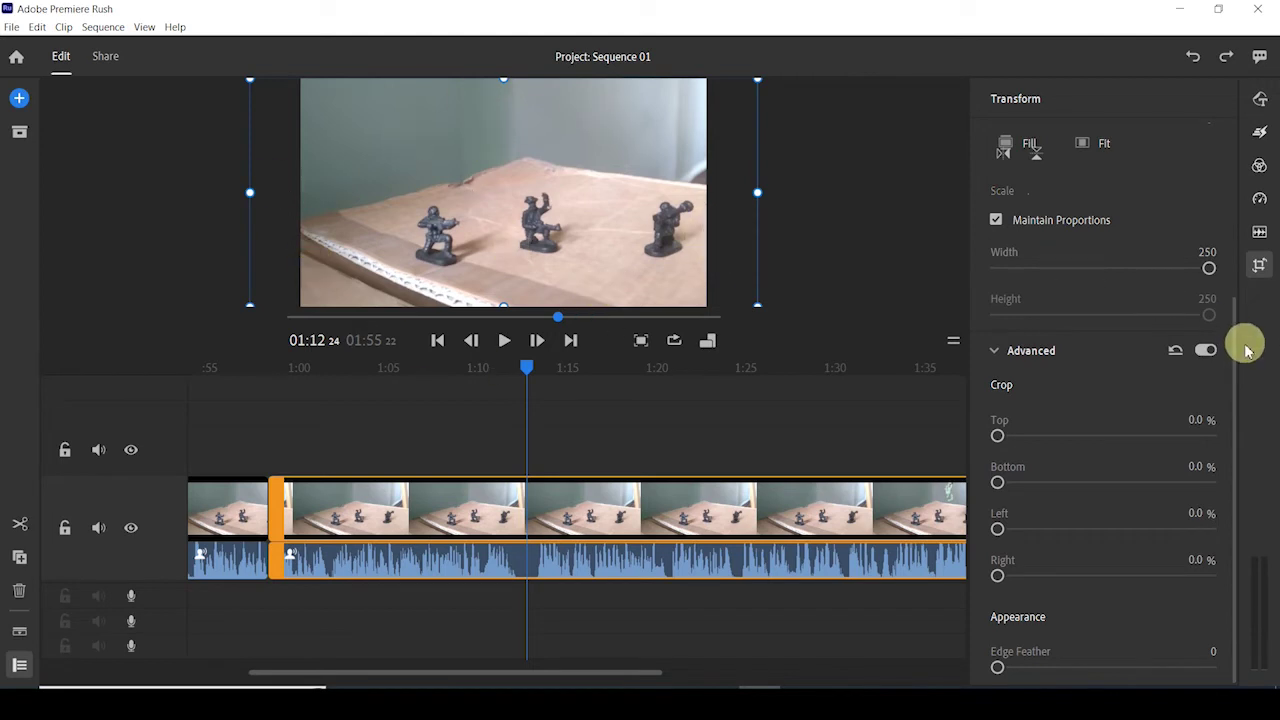
scroll(1238, 352, up, 3)
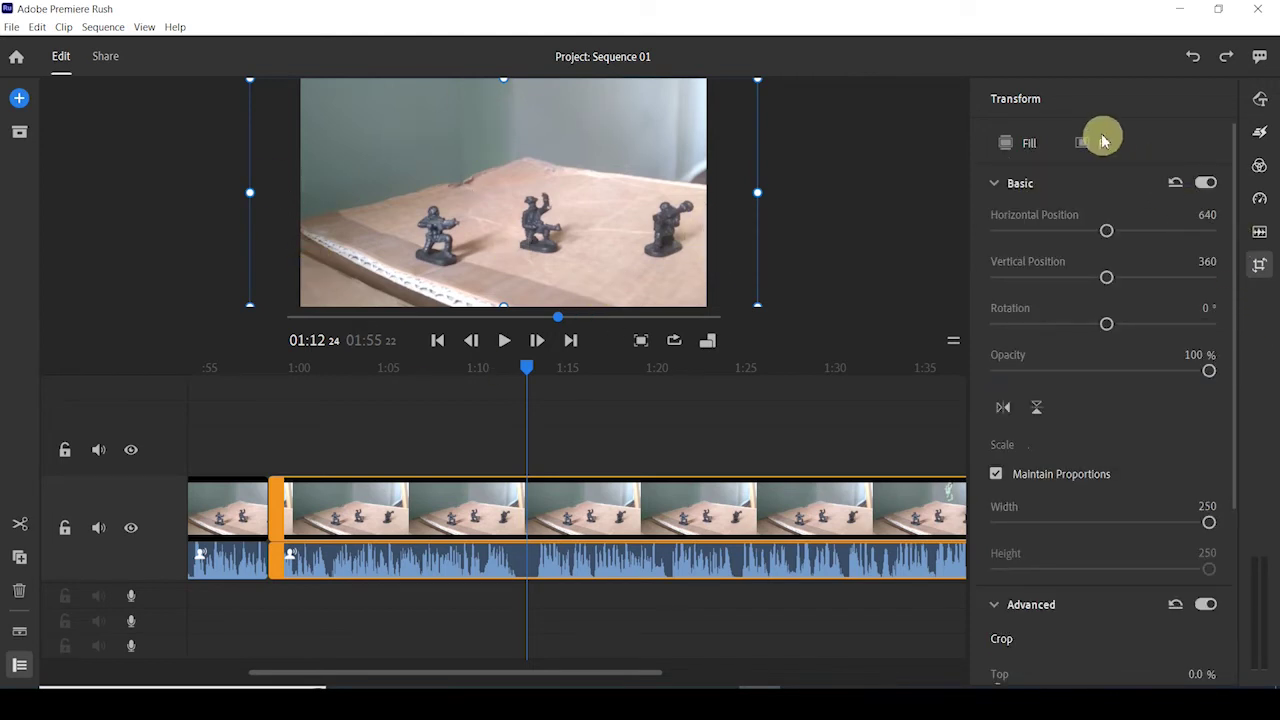
click(1003, 140)
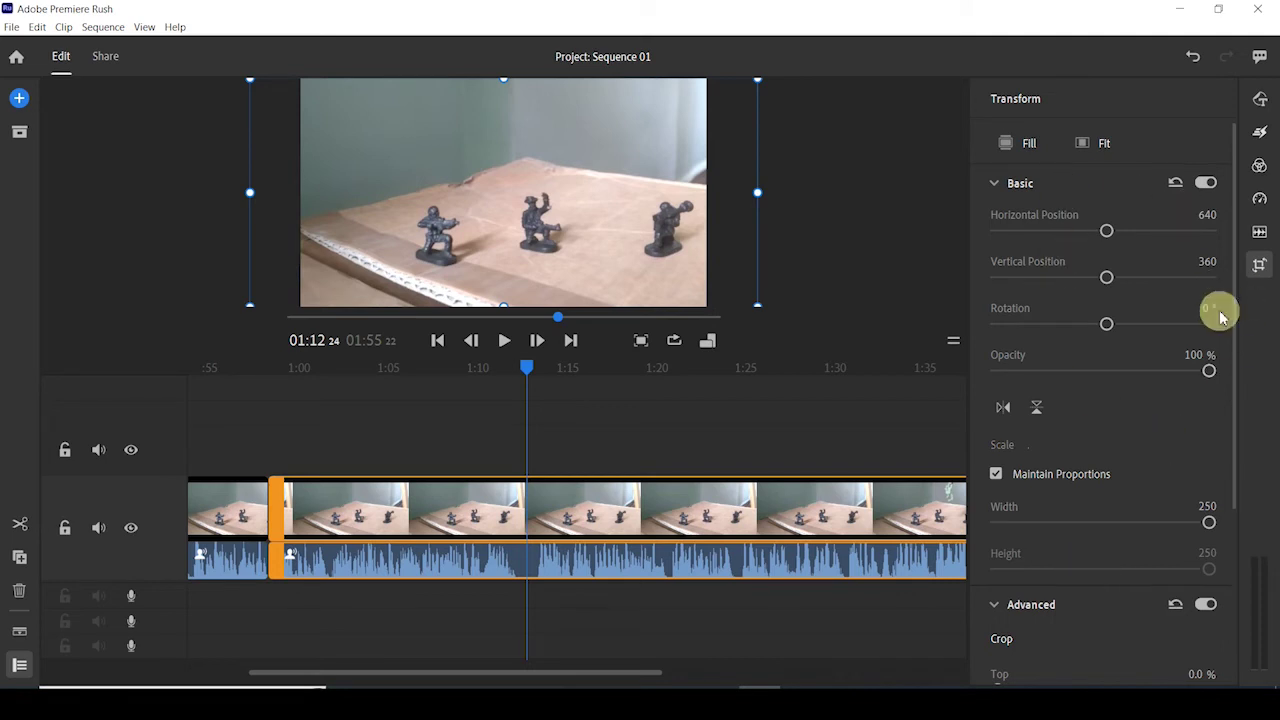
Step: Try rotating the last clip's picture to 180°, and undo the rotation
scroll(1234, 286, down, 1)
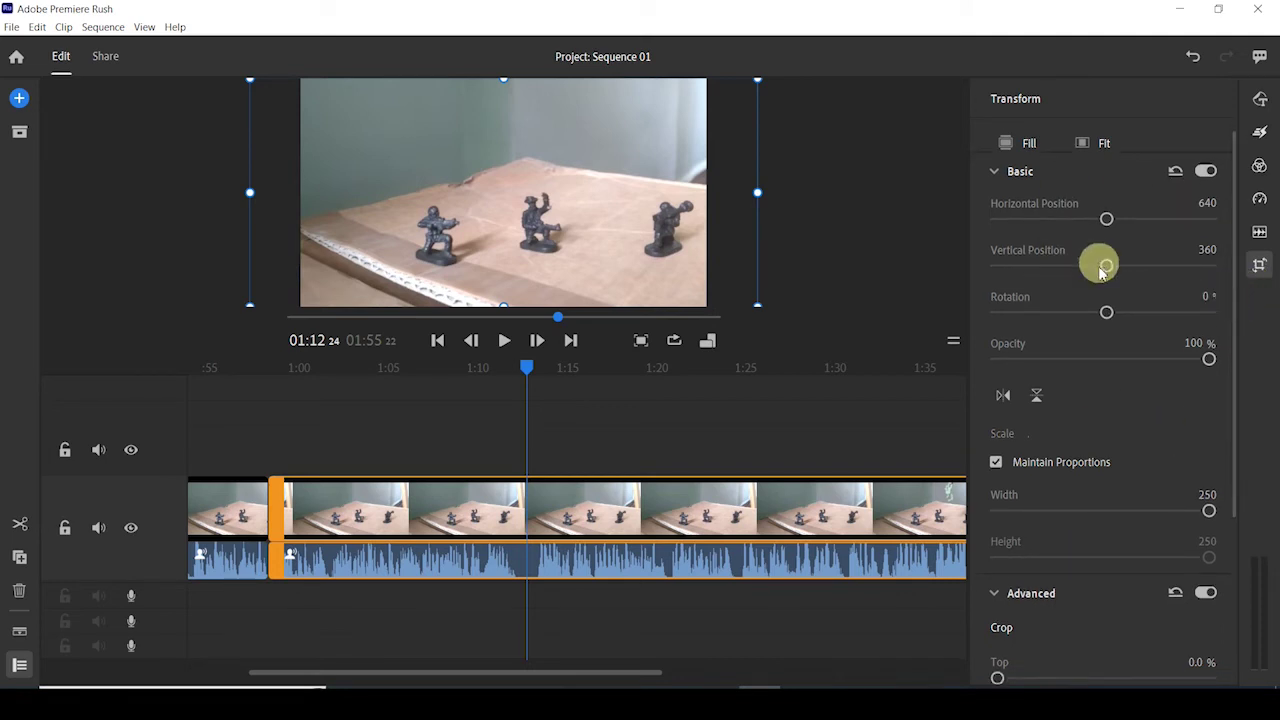
drag(1110, 313, 1240, 318)
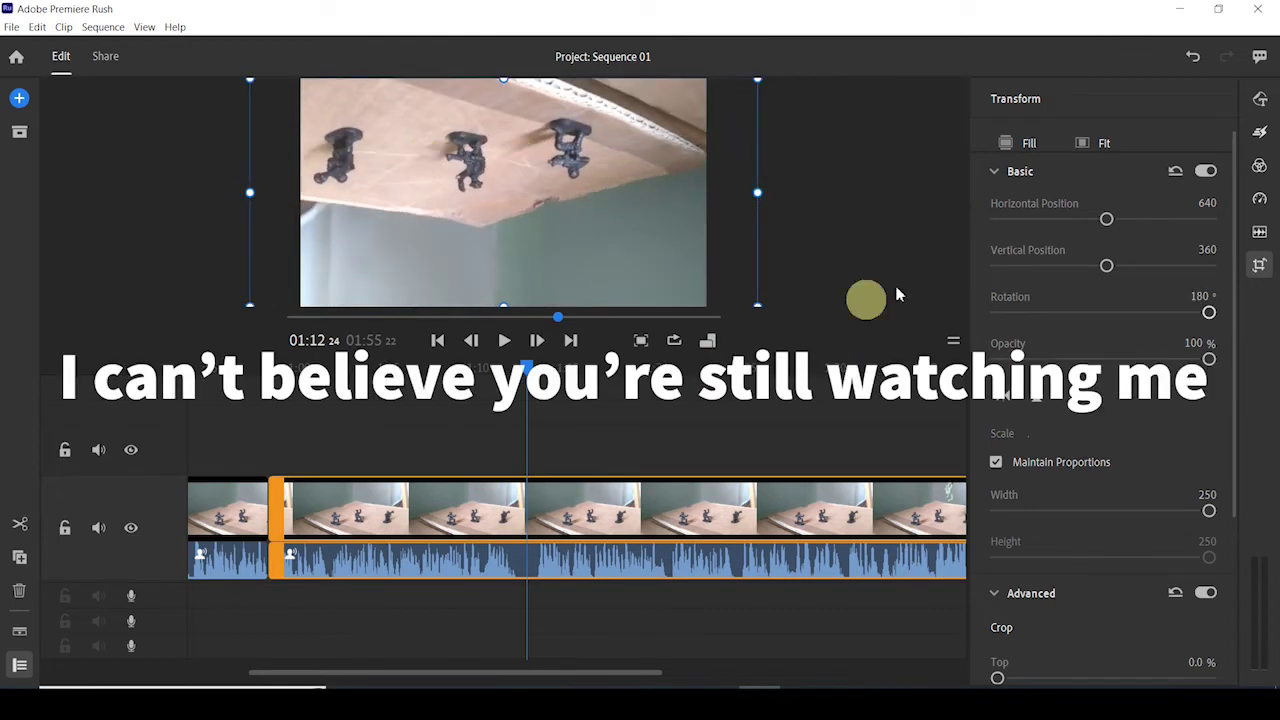
key(ctrl+z)
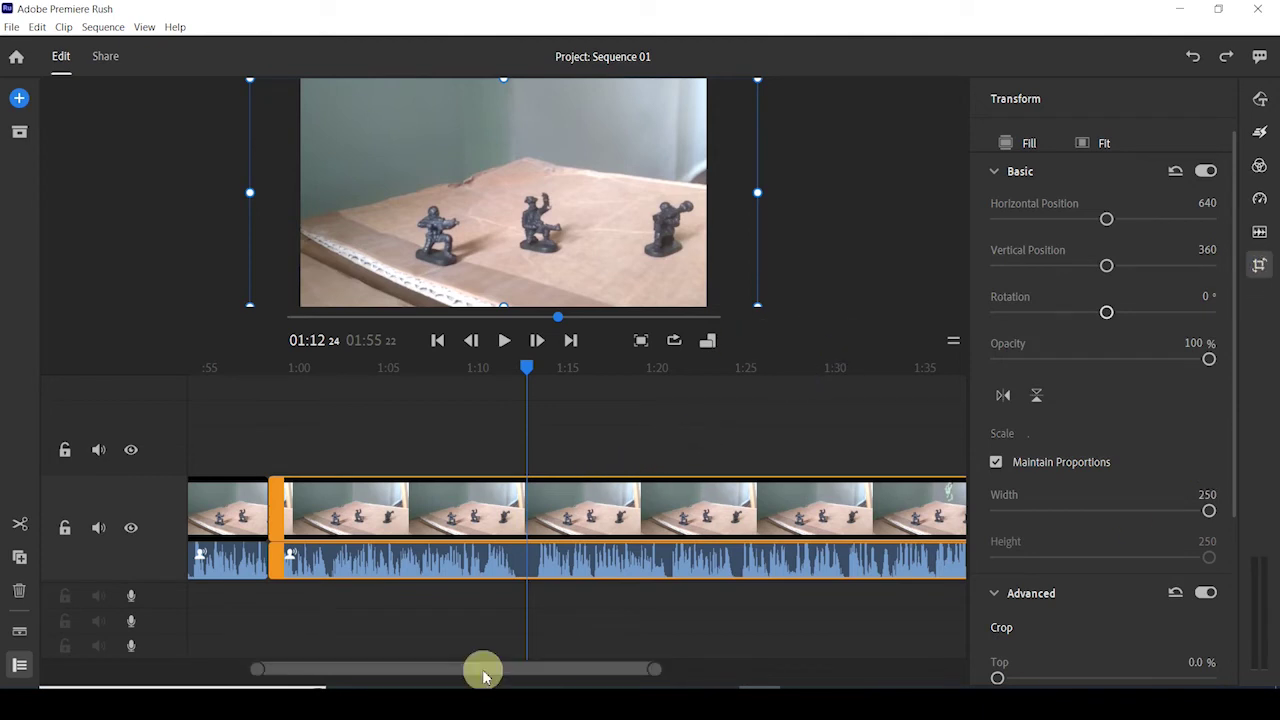
Step: Play the ending of the last toy soldier clip from 01:54:20
drag(483, 676, 620, 674)
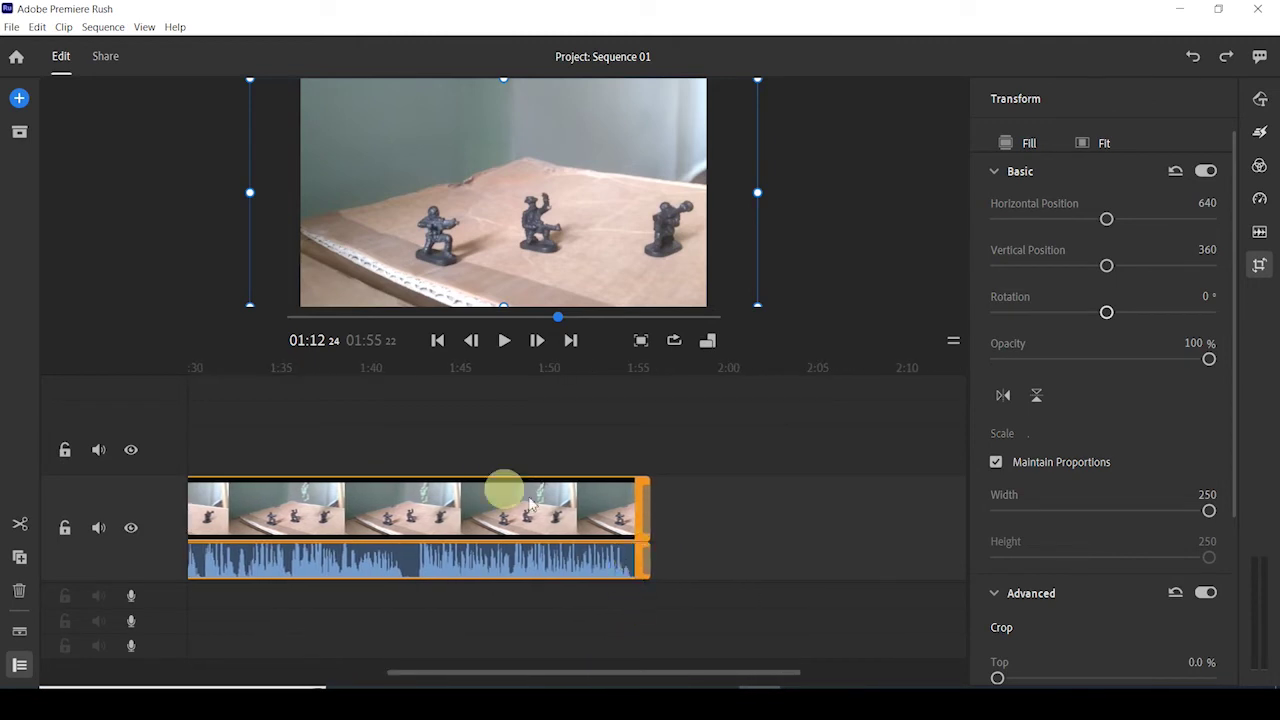
click(633, 515)
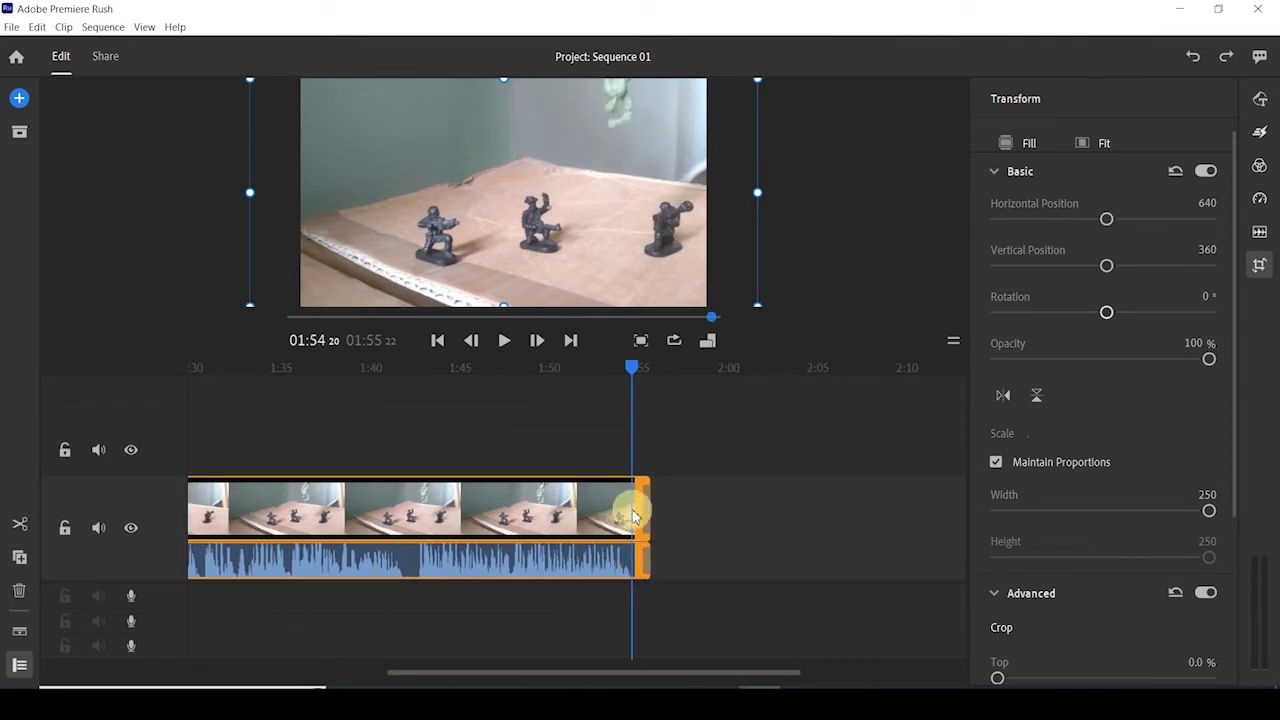
click(501, 342)
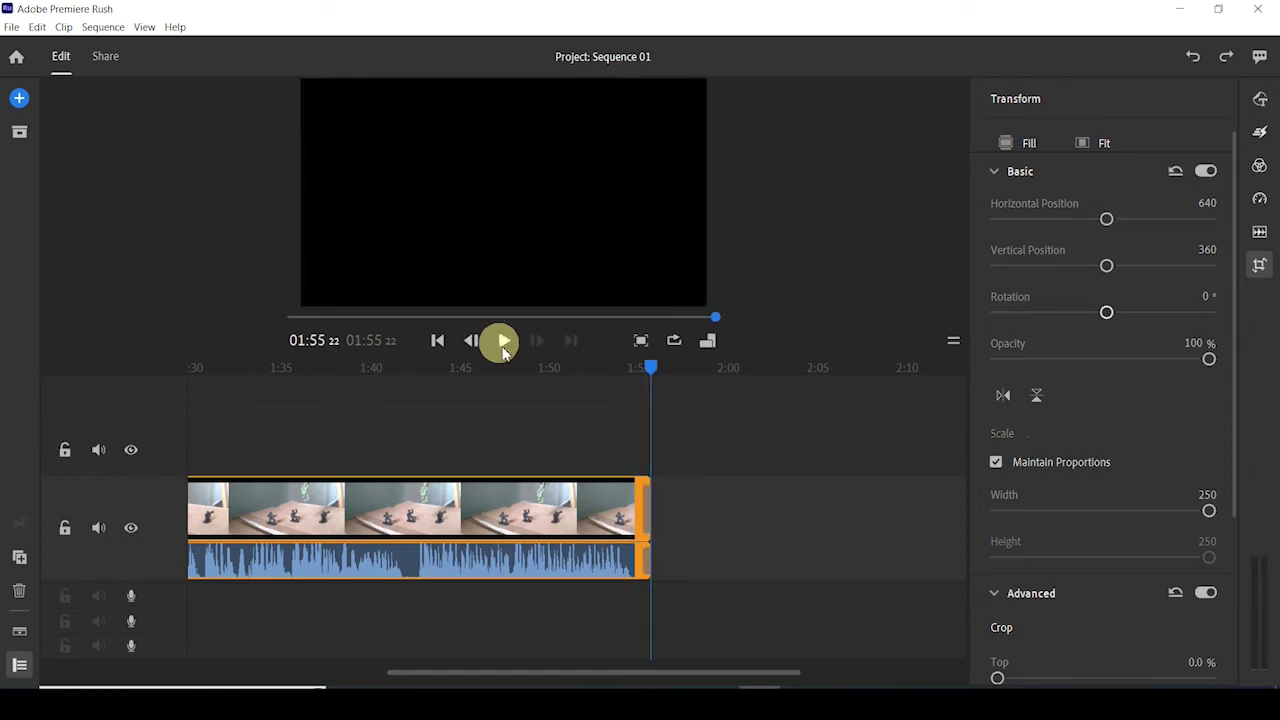
Step: Browse the Desktop media, choose the Pick me third video, and close the media browser without adding it
click(622, 504)
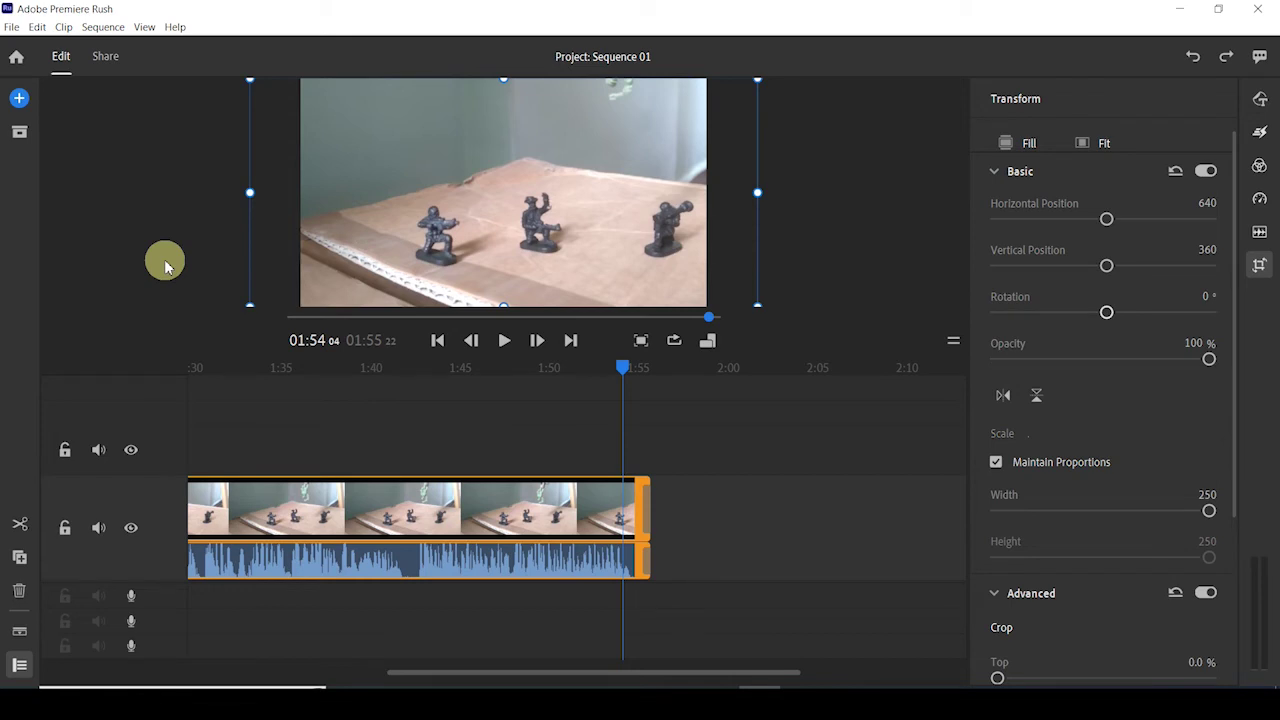
drag(417, 672, 447, 677)
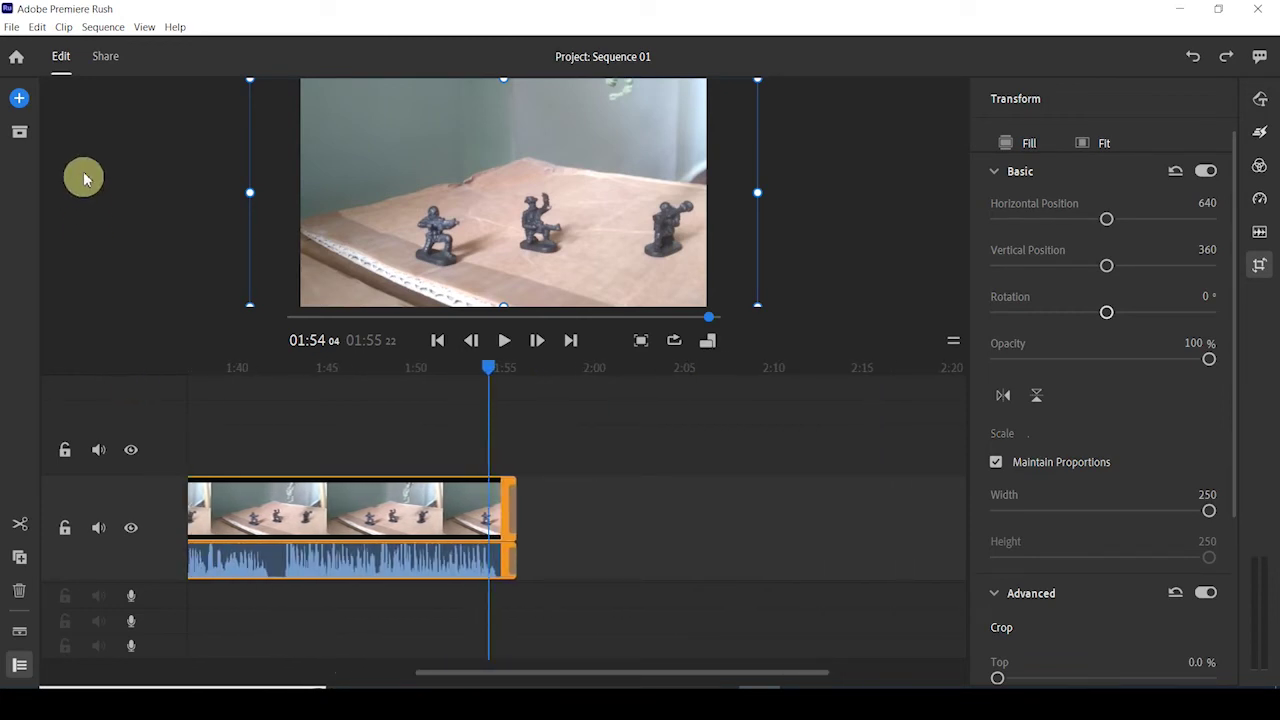
click(22, 104)
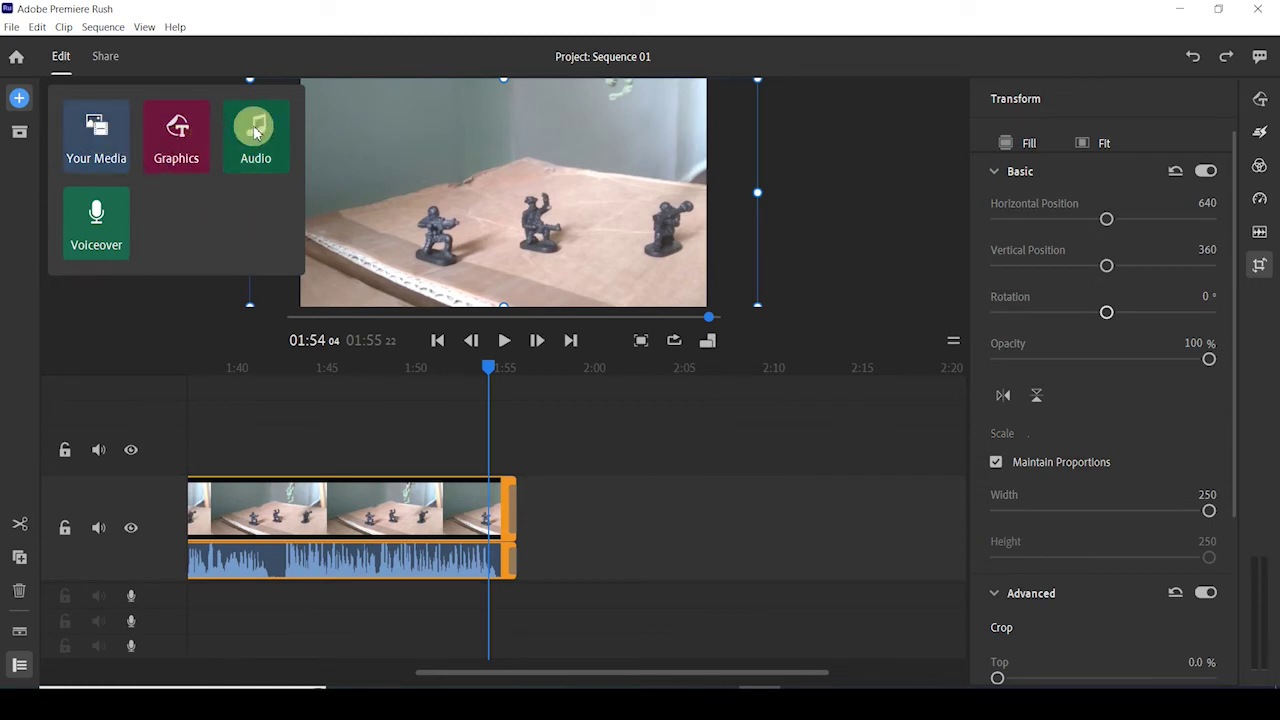
click(100, 136)
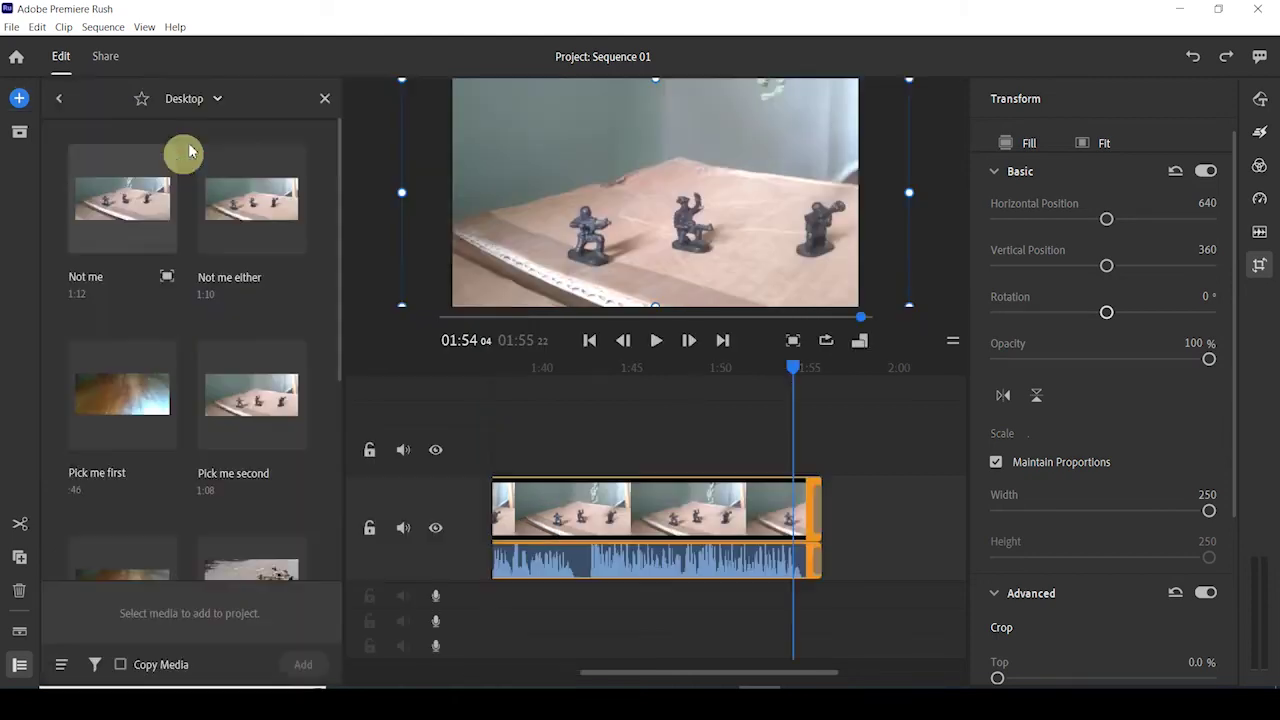
click(216, 100)
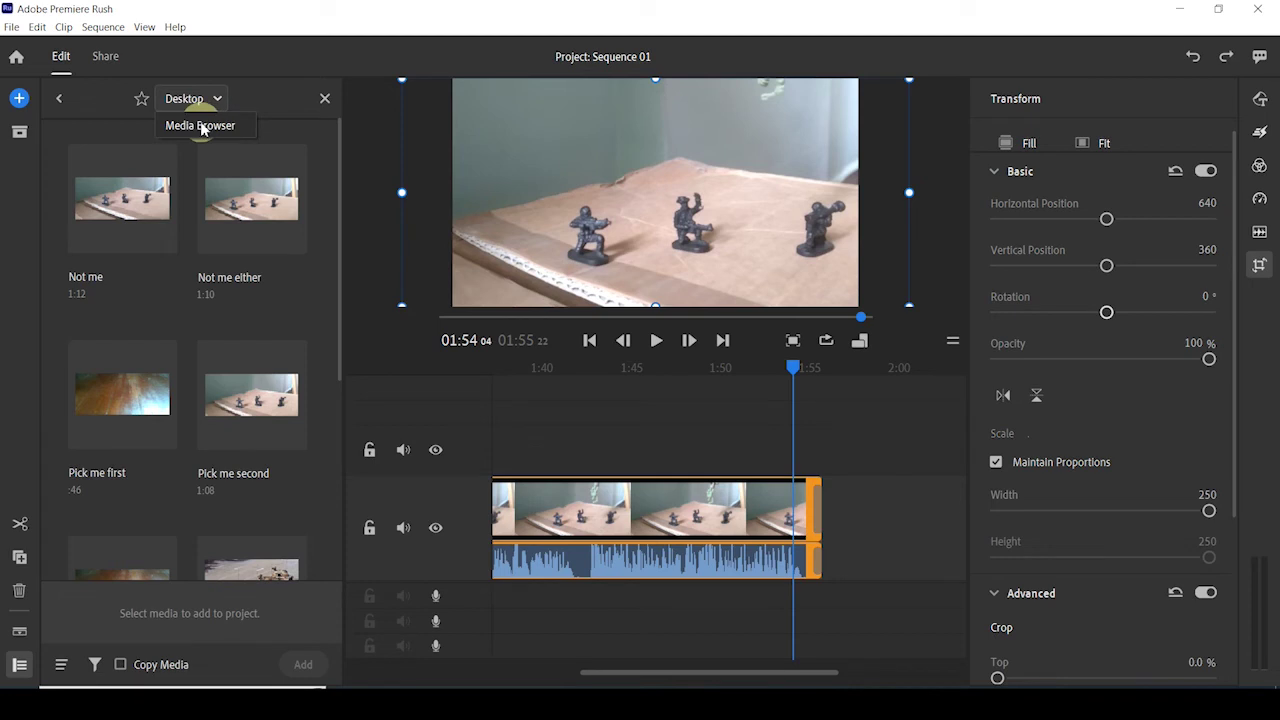
click(249, 94)
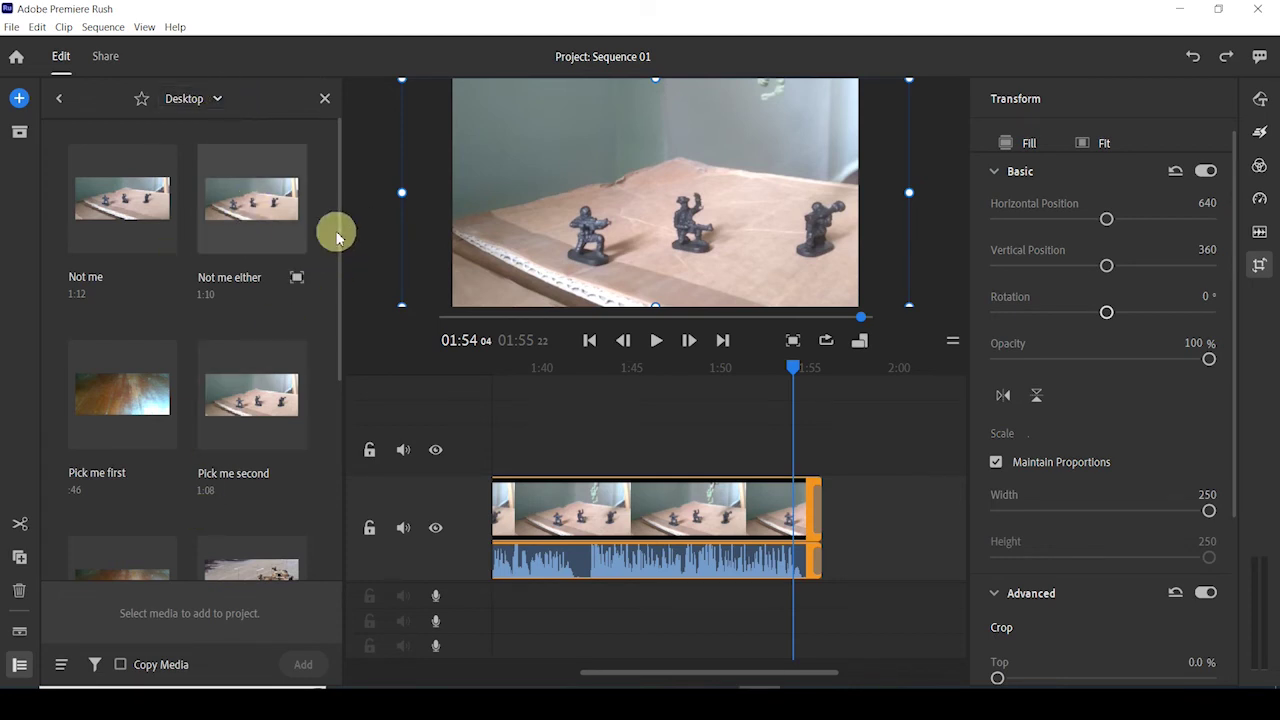
drag(337, 237, 340, 357)
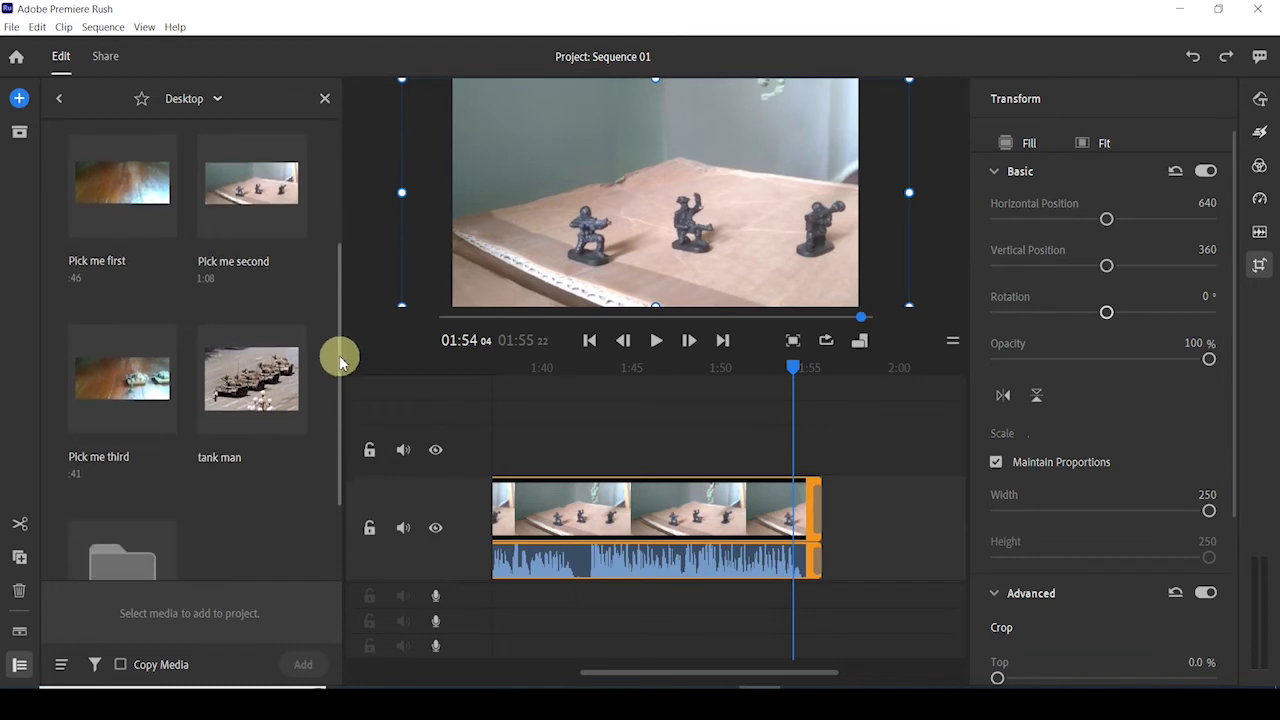
click(129, 398)
click(304, 664)
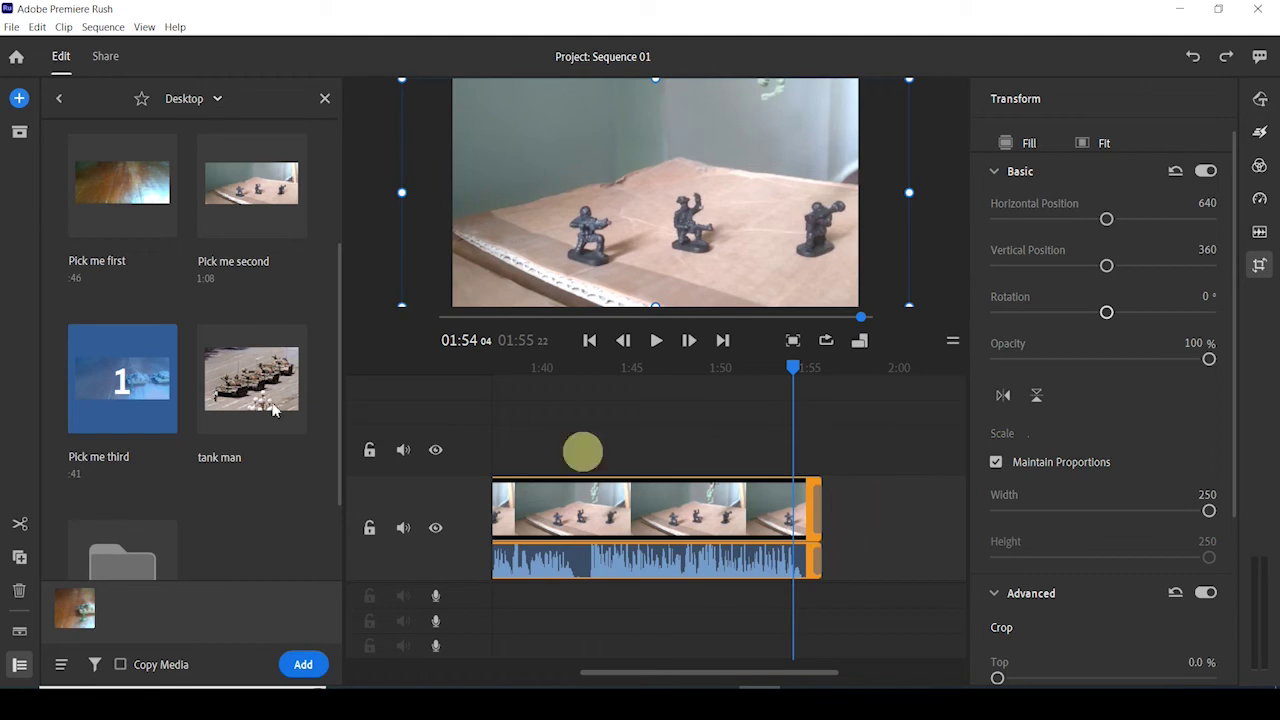
click(324, 98)
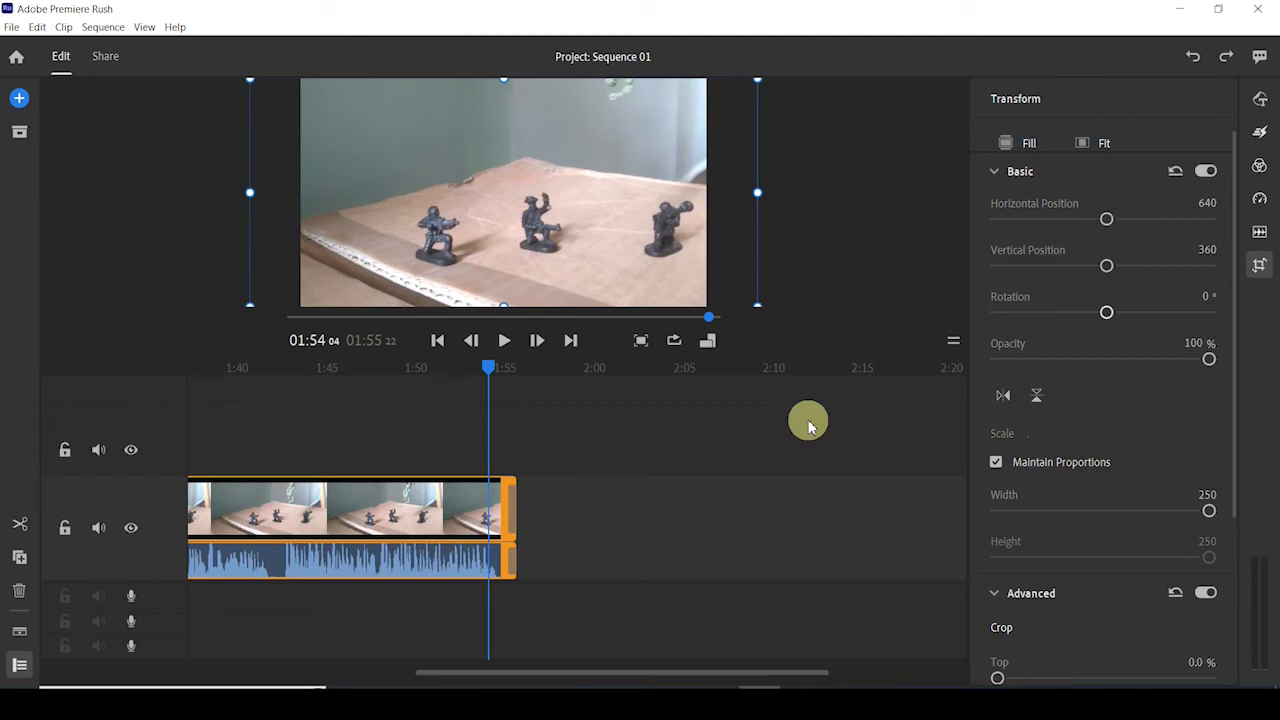
Step: Add the Pick me third video from the computer's desktop right after the last toy soldier clip, and select it
key(super+d)
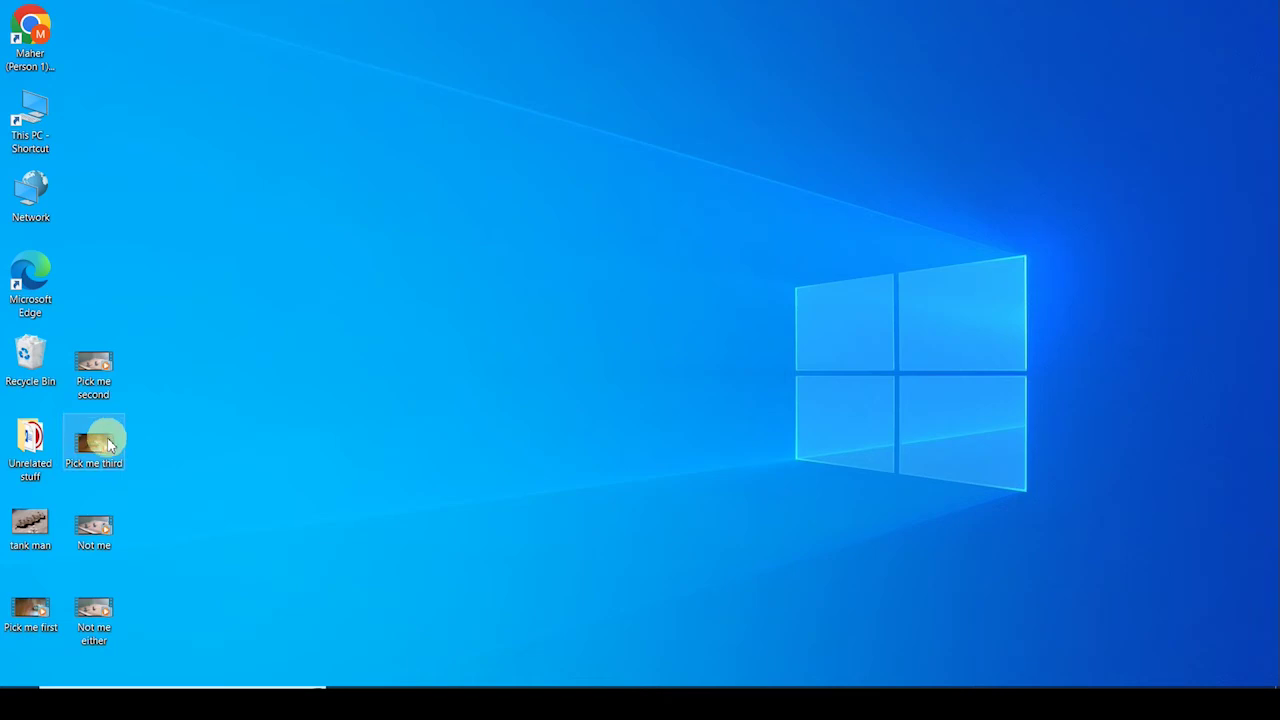
drag(110, 445, 523, 533)
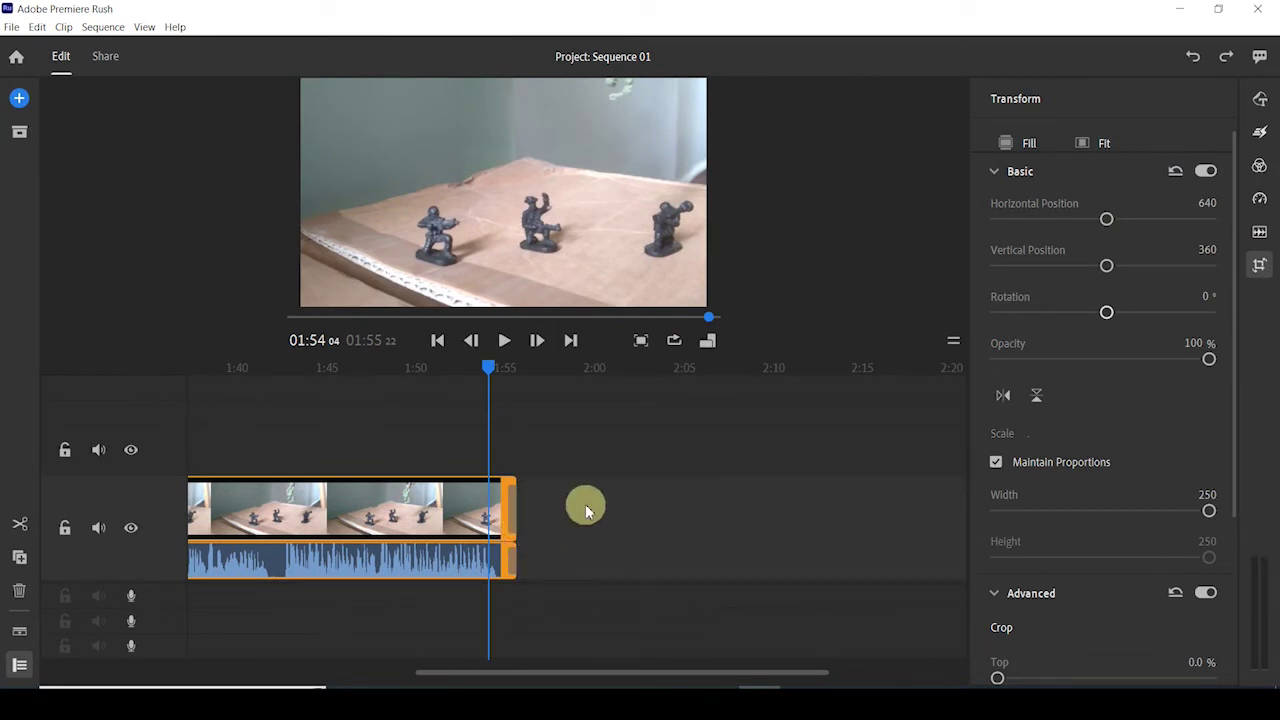
click(535, 509)
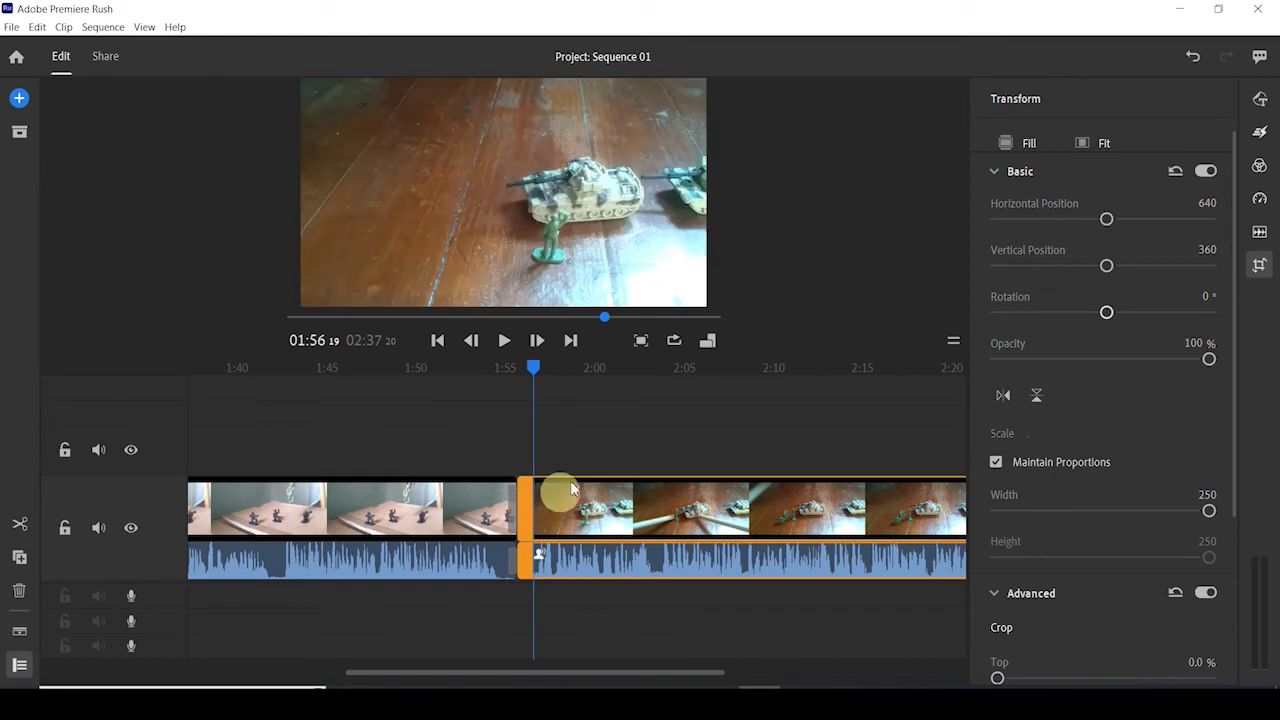
Step: Look over the added tank clip from its beginning to its end, and play its ending from 02:34:03
click(538, 370)
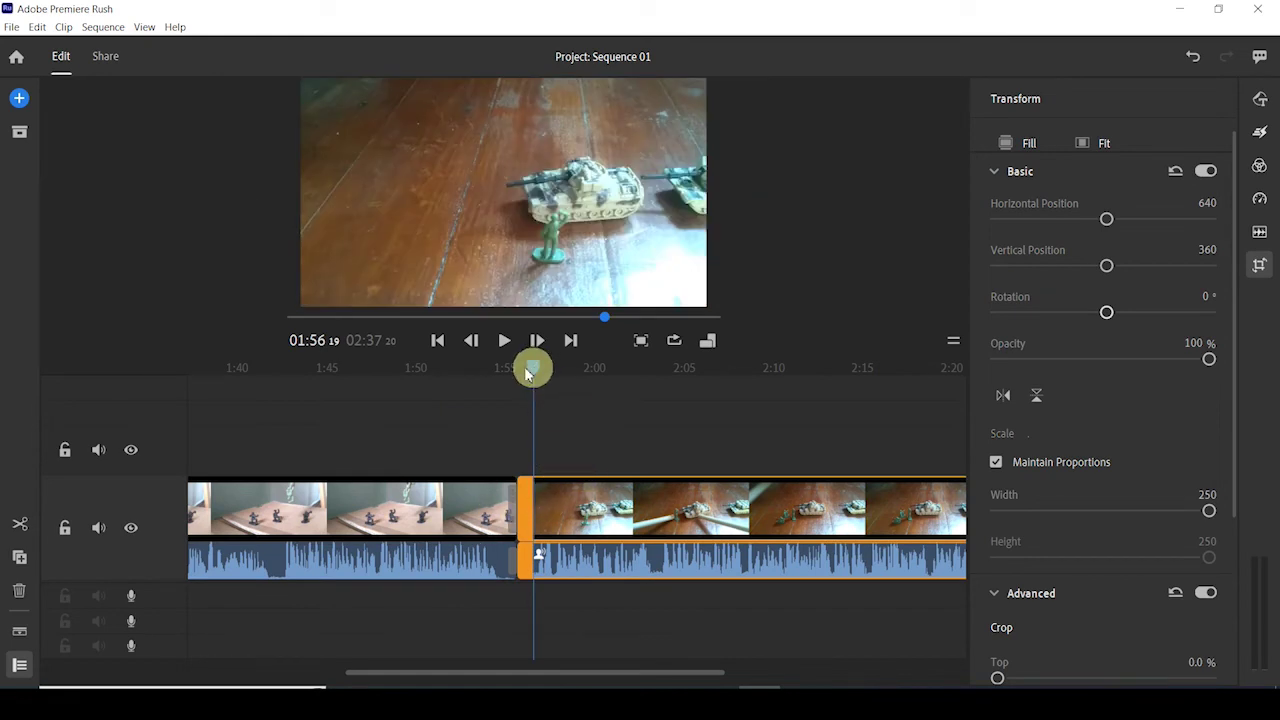
mouse_move(527, 373)
mouse_down()
mouse_move(511, 366)
mouse_move(537, 374)
mouse_up()
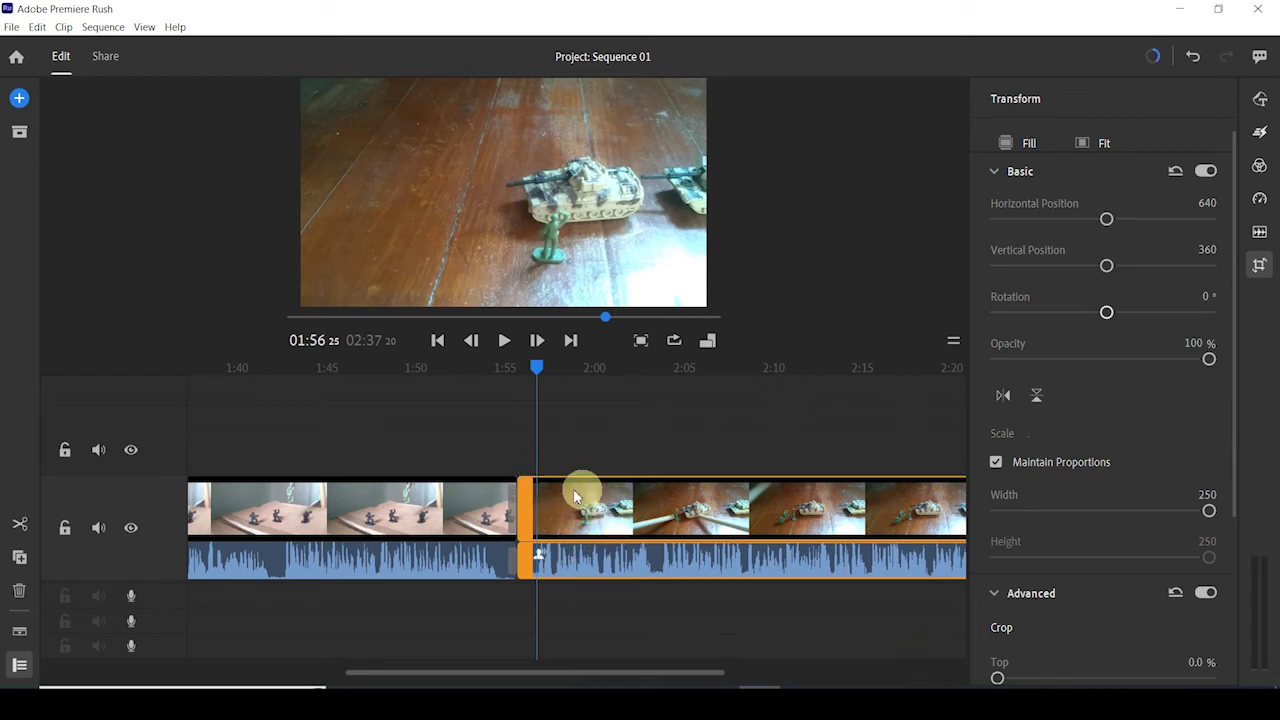
drag(600, 674, 656, 668)
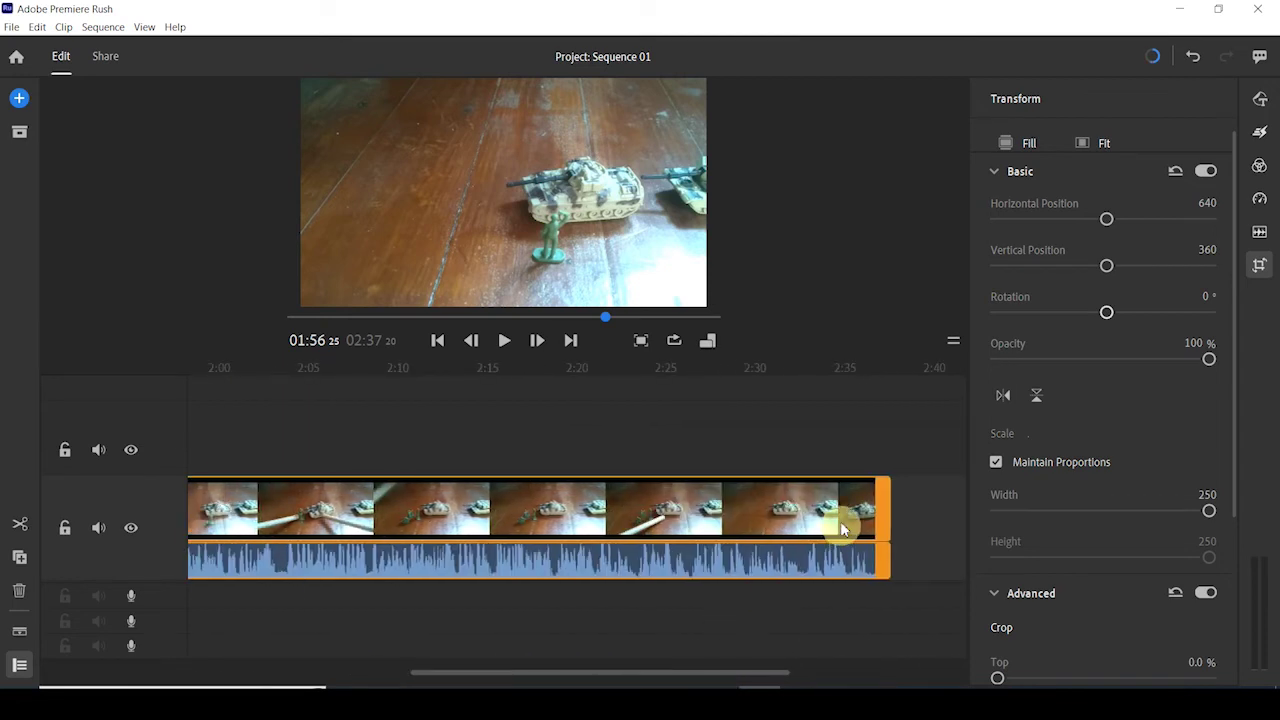
click(829, 518)
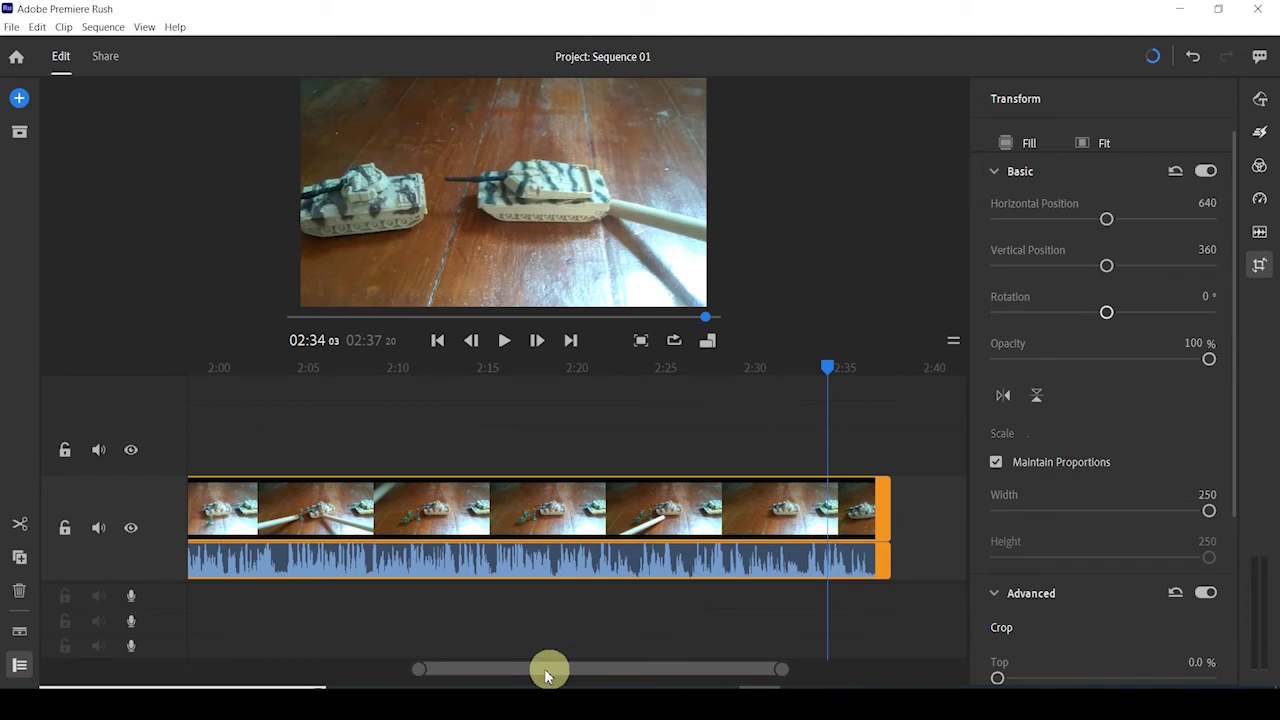
drag(547, 676, 490, 673)
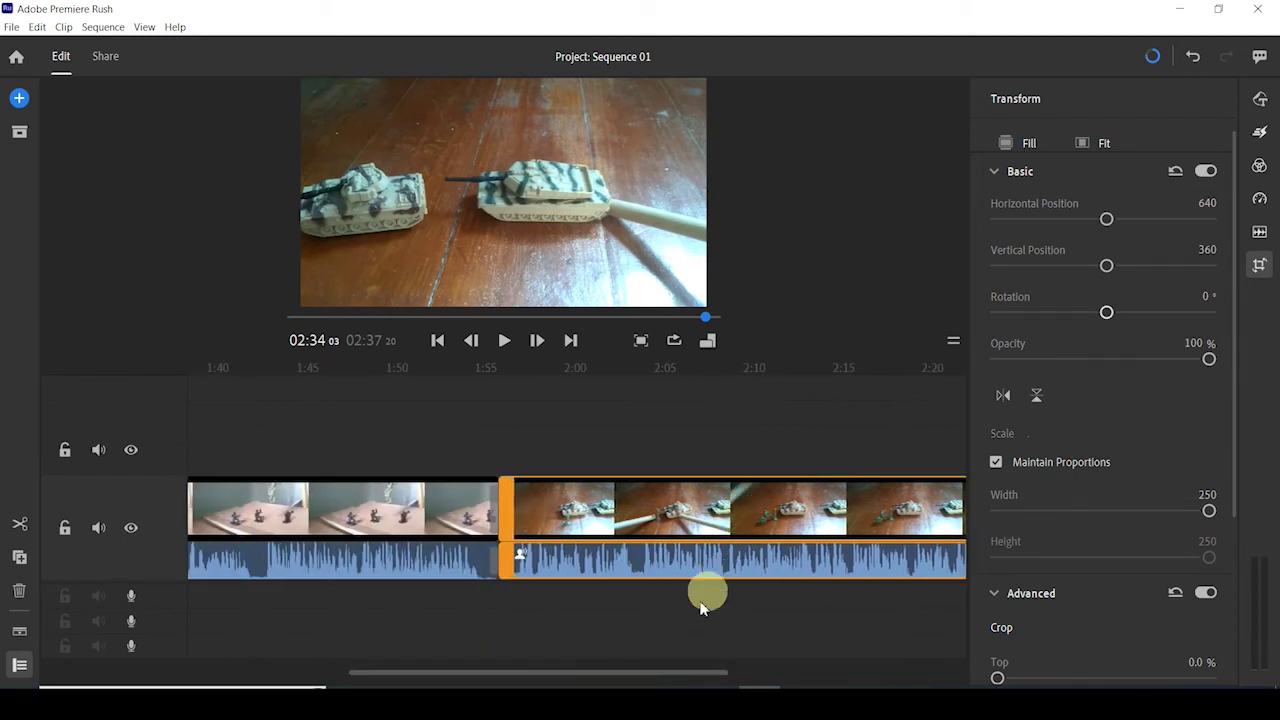
drag(659, 670, 751, 660)
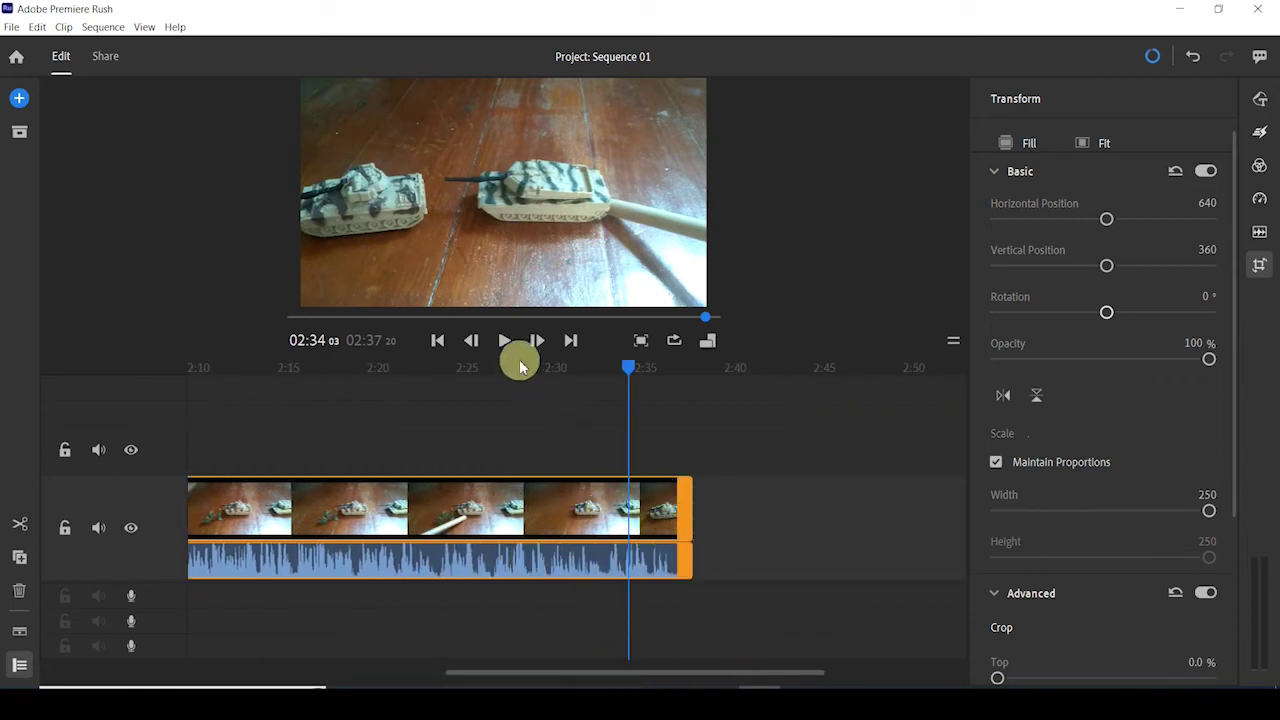
click(506, 342)
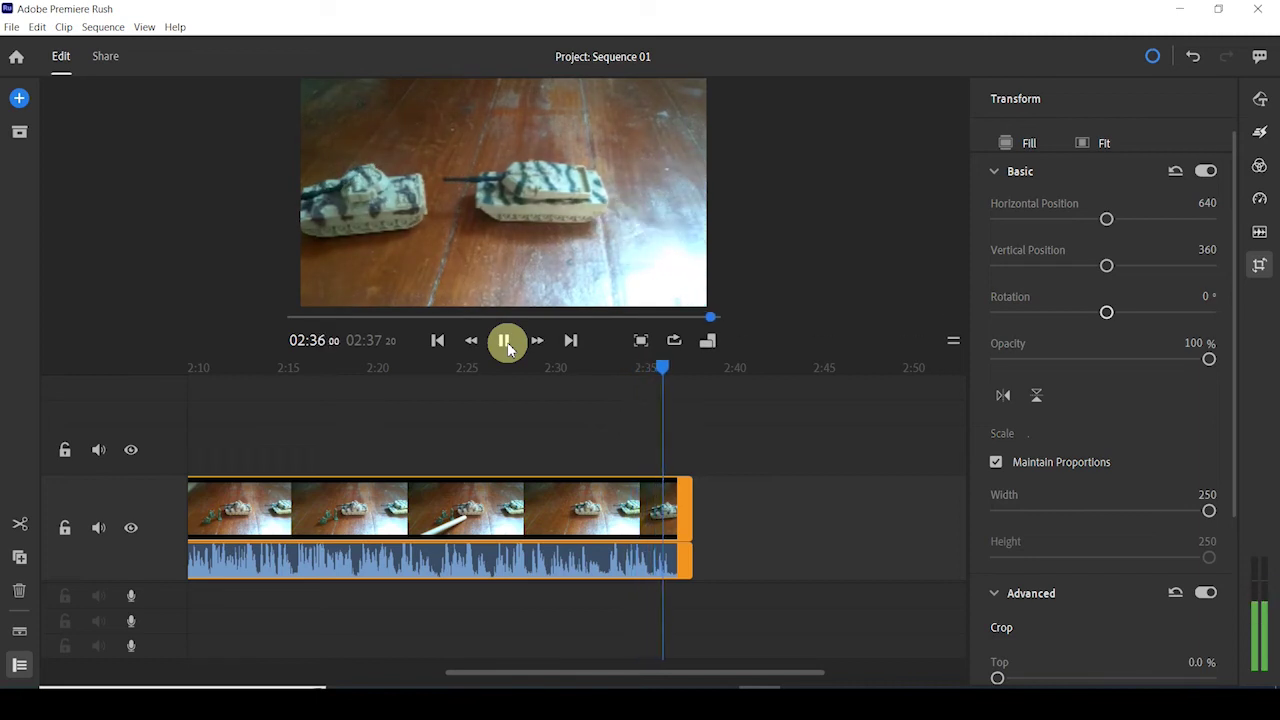
click(507, 342)
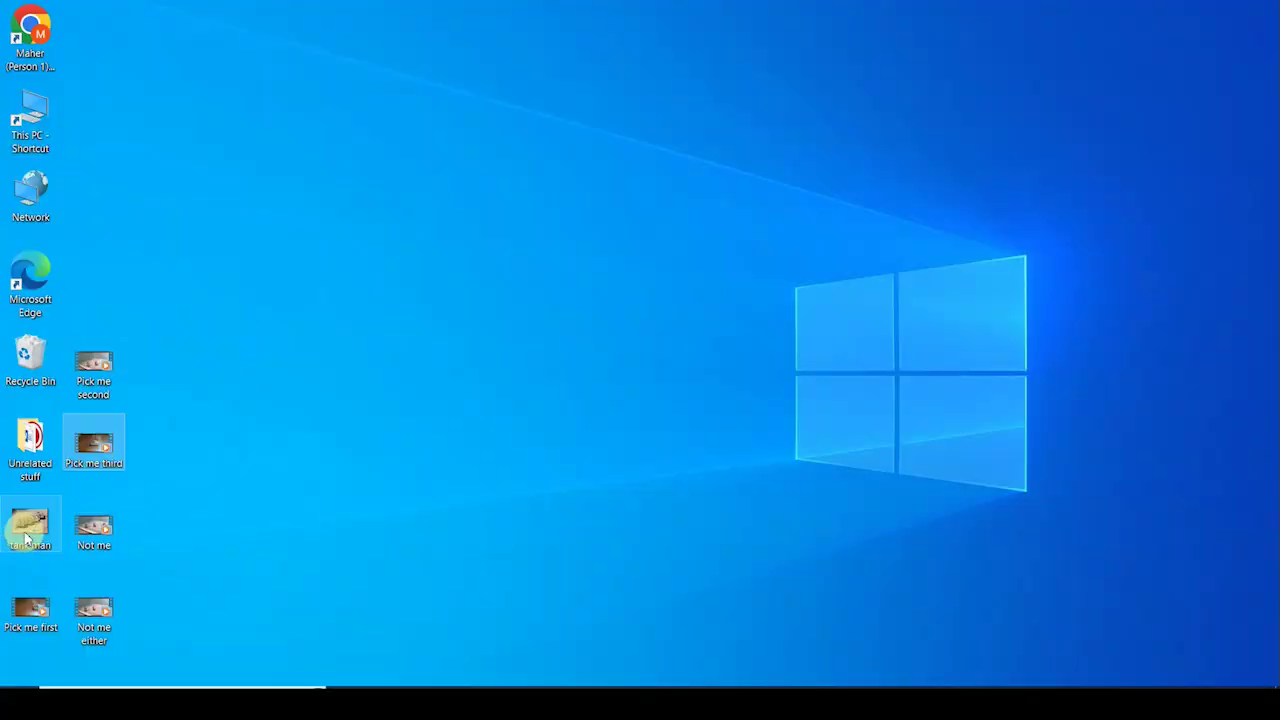
Step: Add the tank man picture from the computer's desktop after the last tank clip, and select it
drag(30, 522, 763, 596)
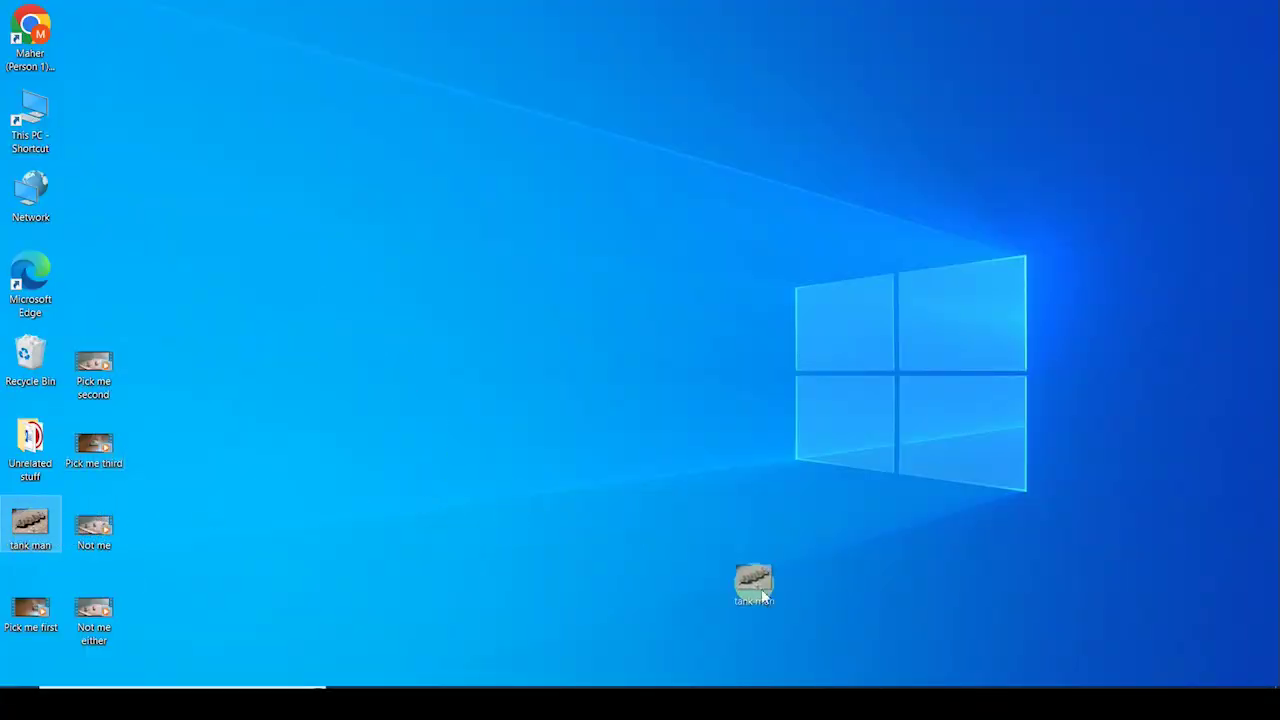
drag(775, 658, 706, 503)
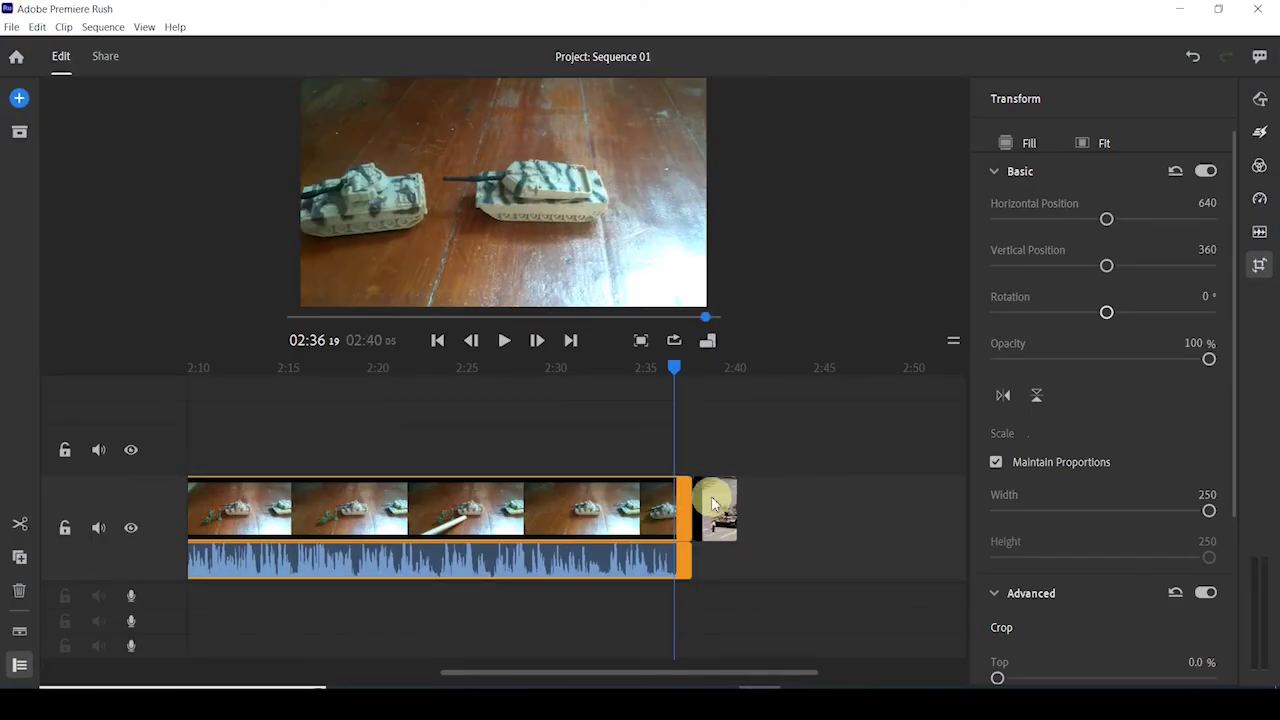
click(713, 503)
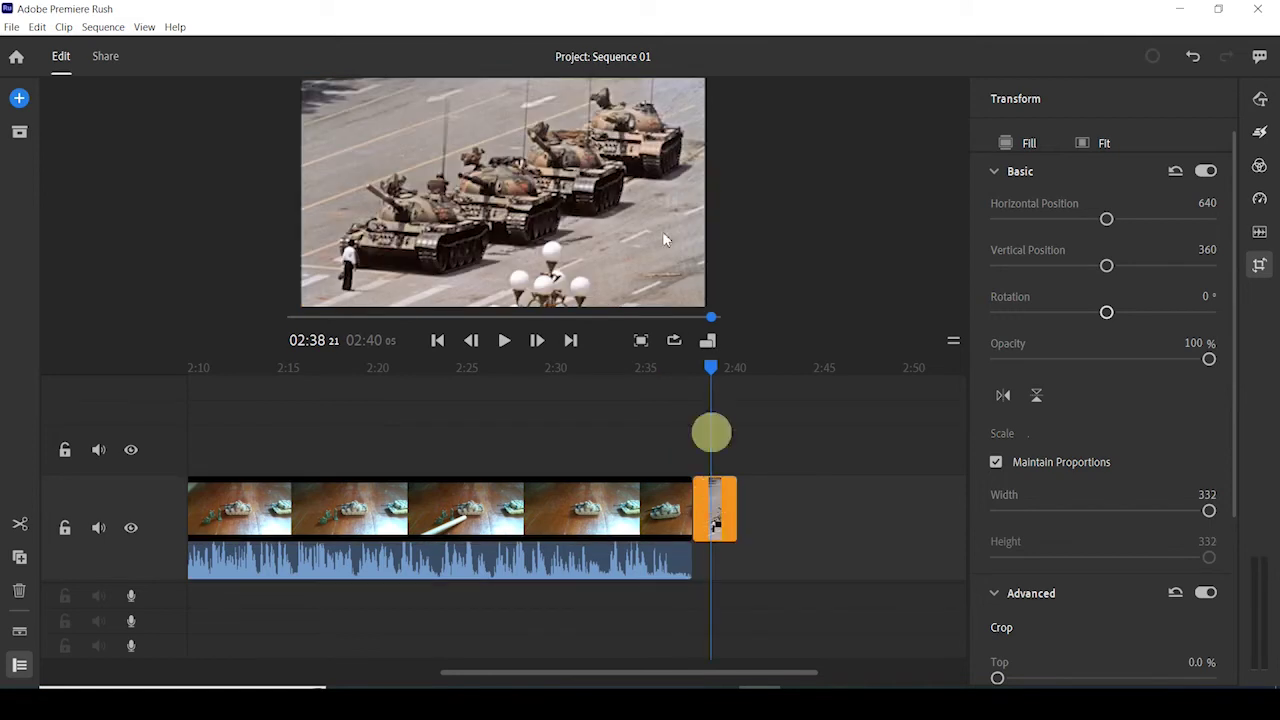
Step: Move the tank man picture onto the track above the tank clip, at about 2:30
click(410, 228)
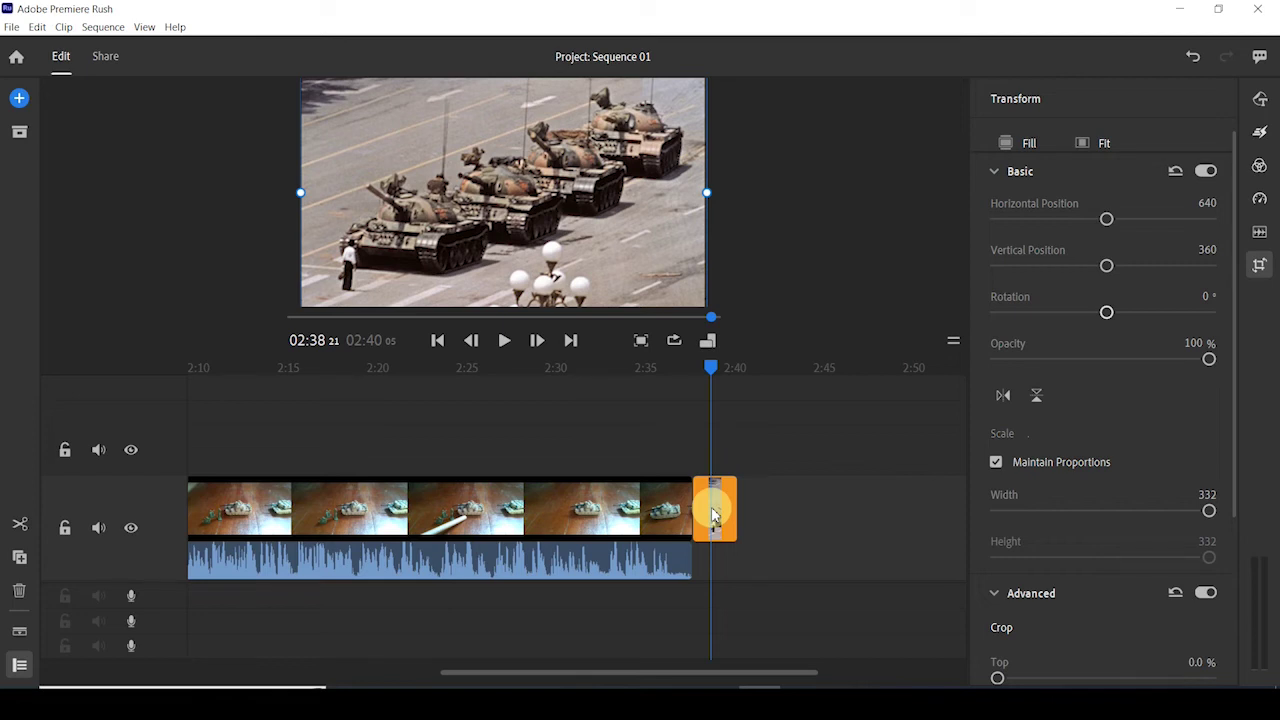
drag(714, 515, 571, 449)
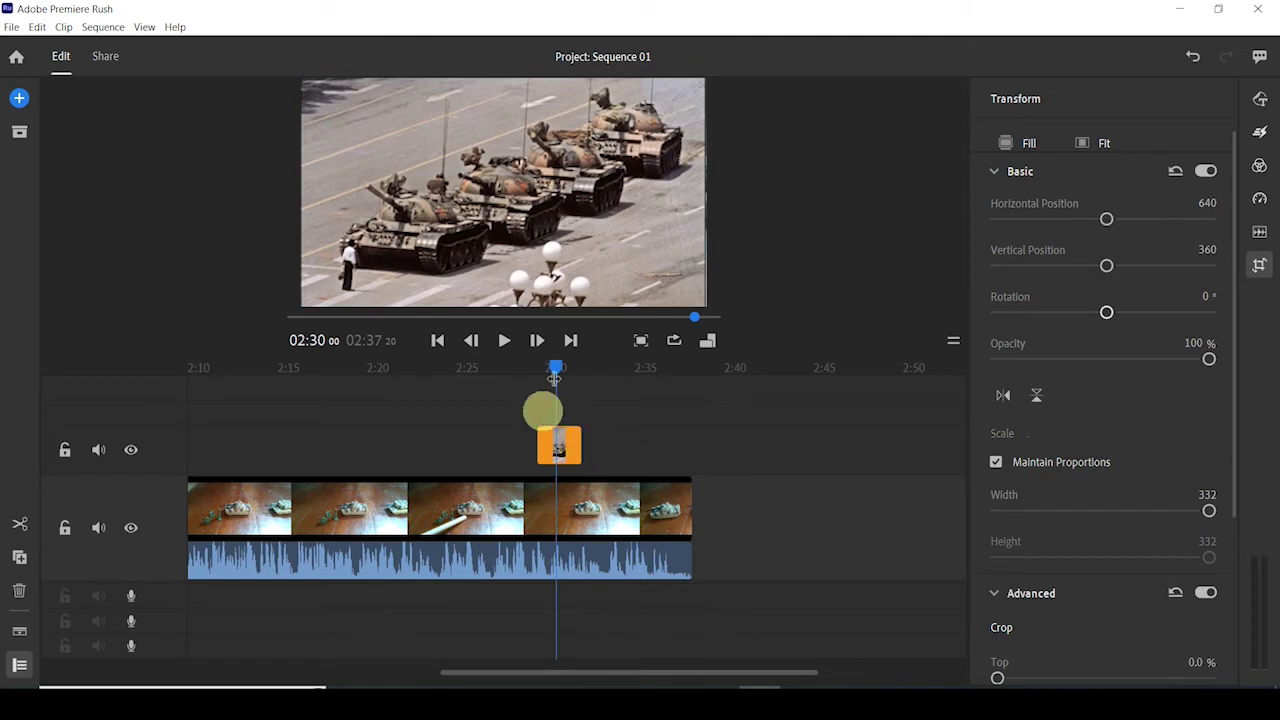
click(560, 503)
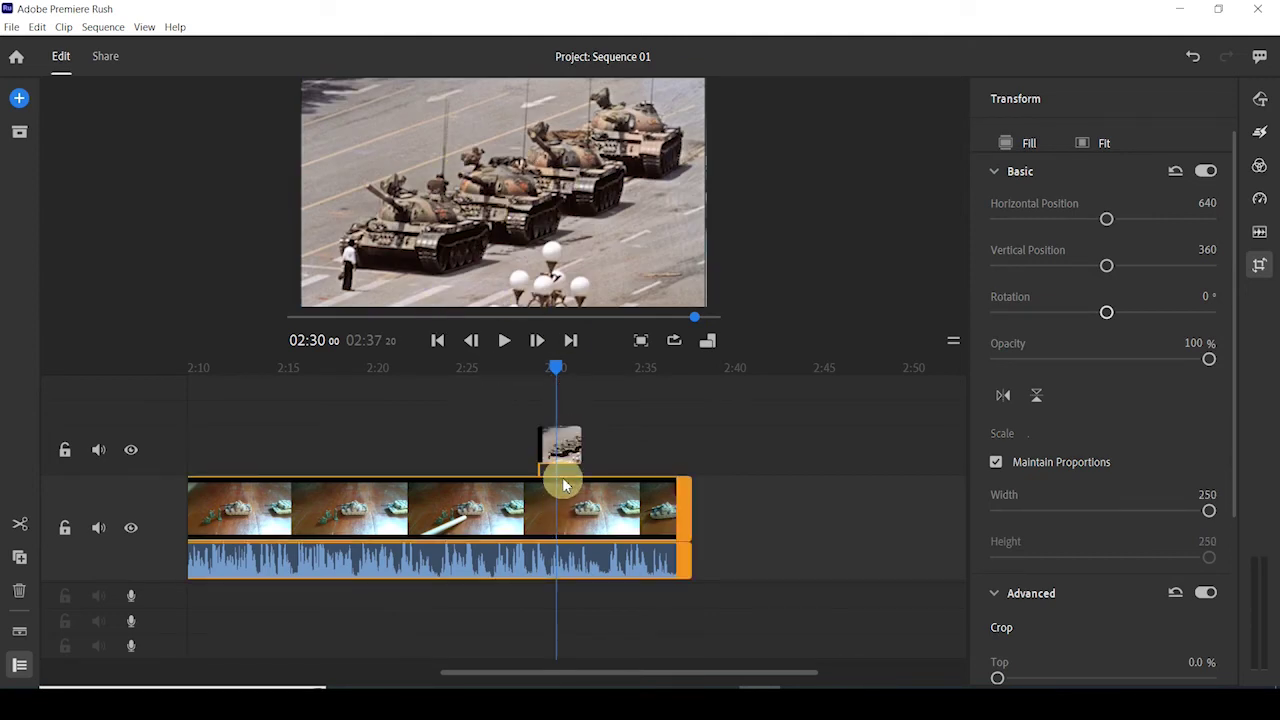
Step: Shrink the tank man picture to a scale of 110 and place it in the frame's upper-left corner
click(561, 438)
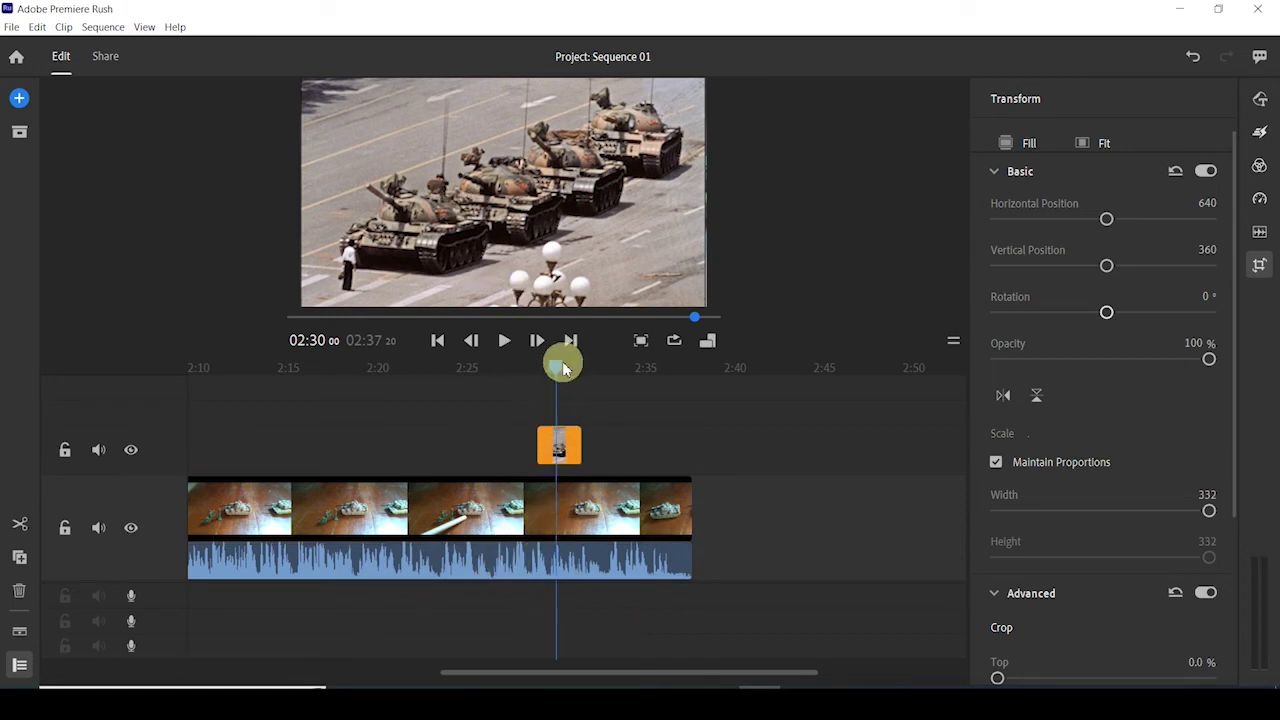
mouse_move(563, 368)
mouse_down()
mouse_move(528, 362)
mouse_move(557, 366)
mouse_up()
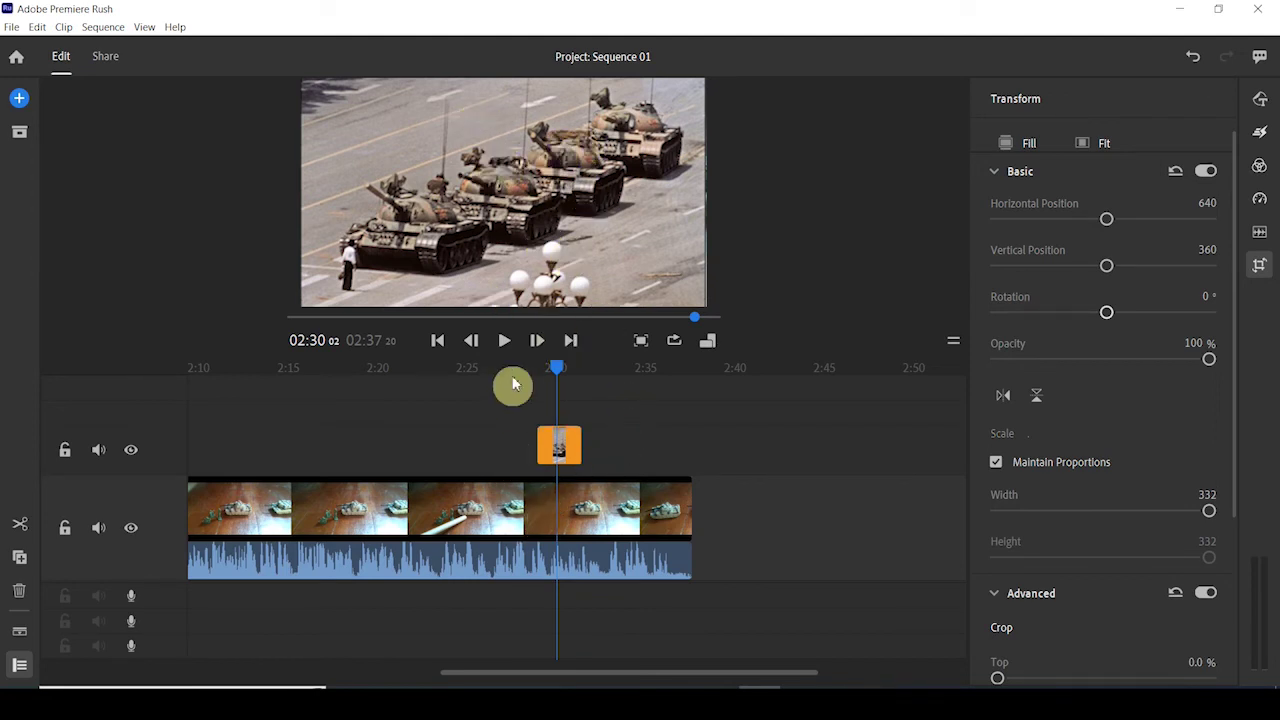
click(400, 188)
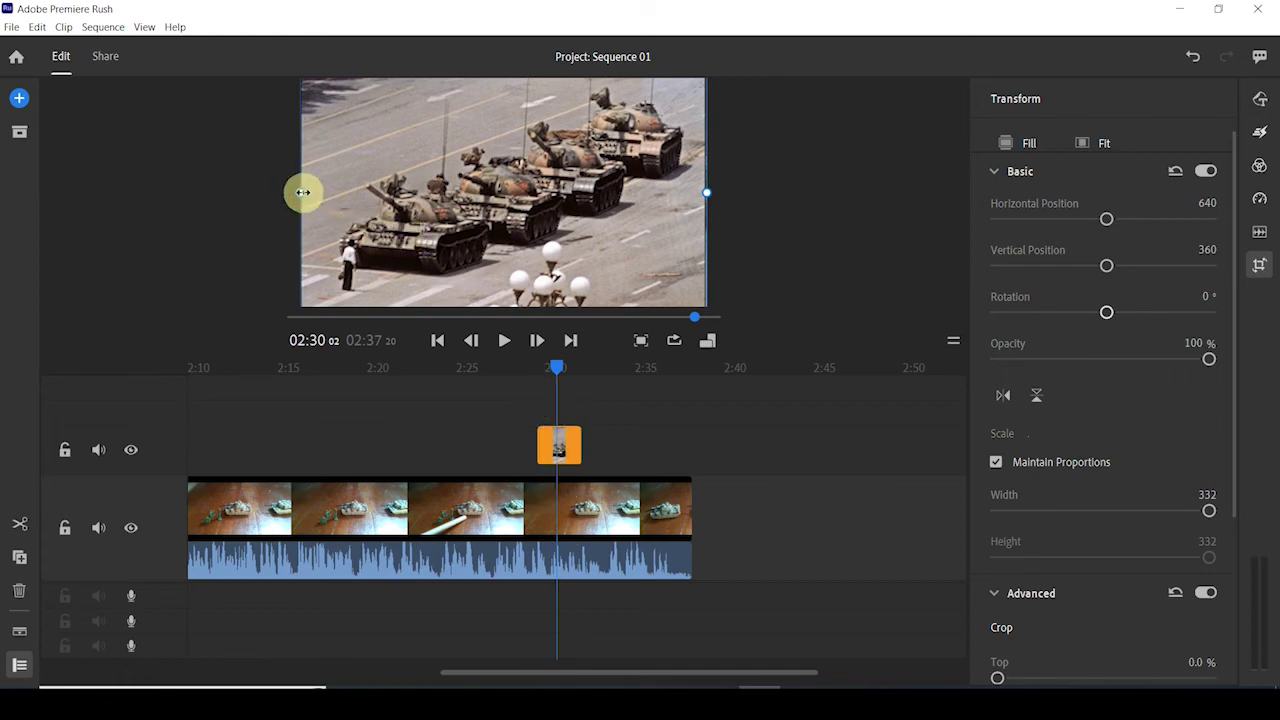
drag(303, 192, 401, 121)
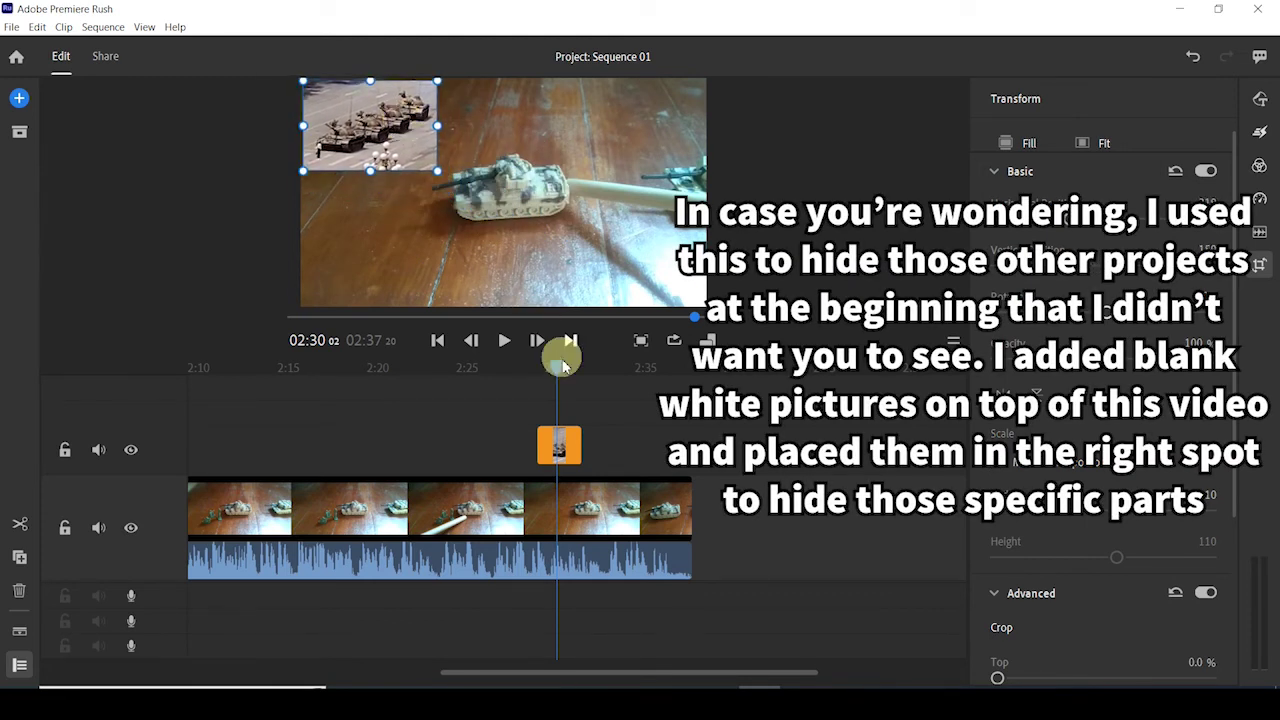
Step: Play the picture overlay section from 02:28:04, and select the tank man picture again at 02:29:25
drag(557, 374, 520, 369)
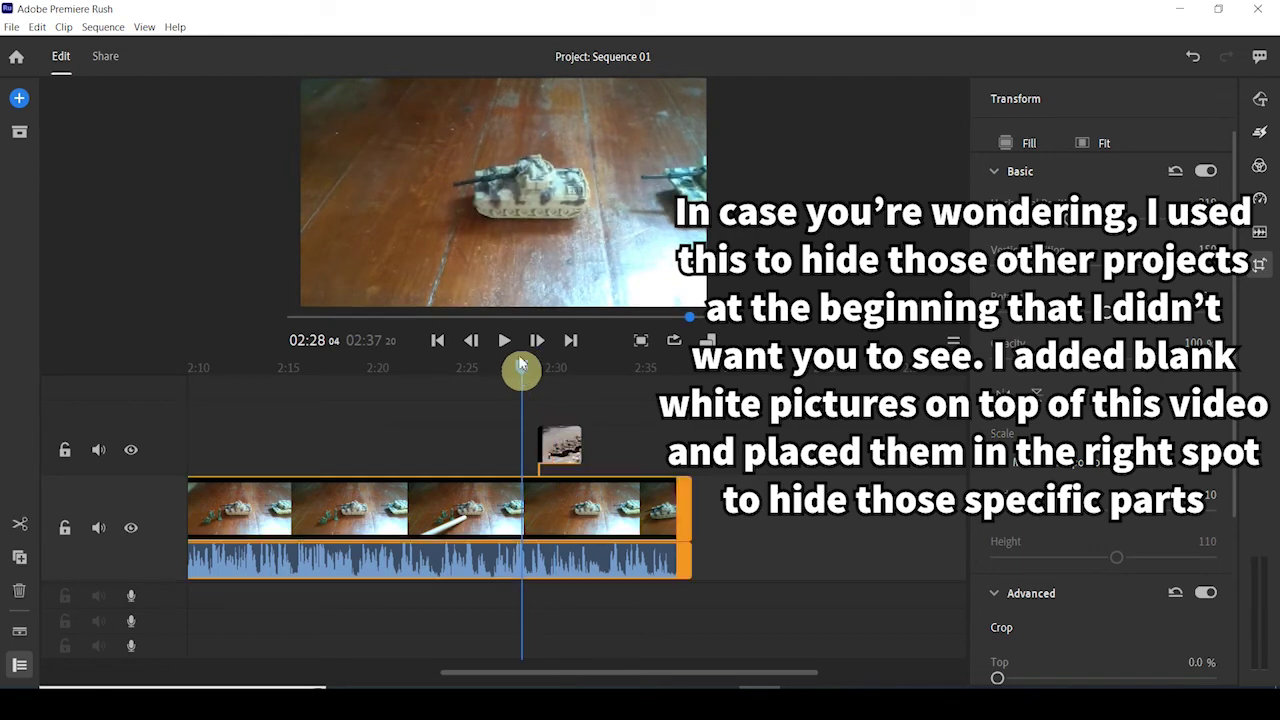
click(504, 341)
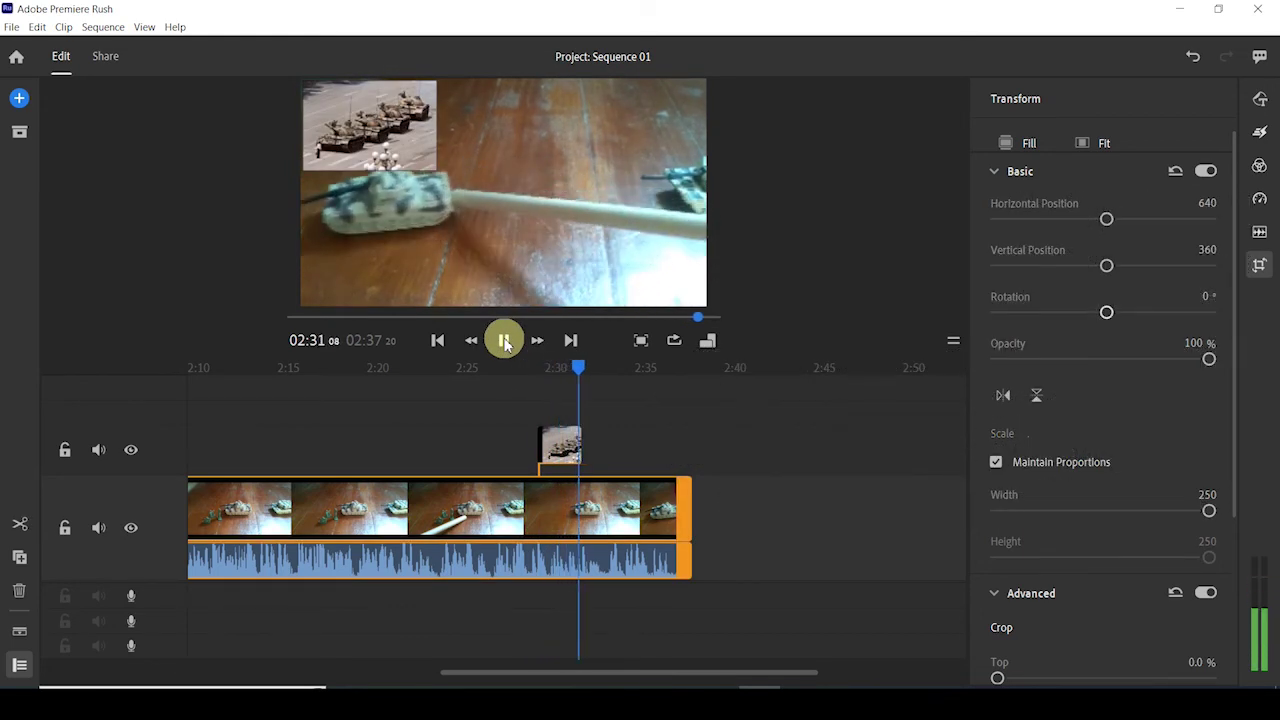
click(503, 327)
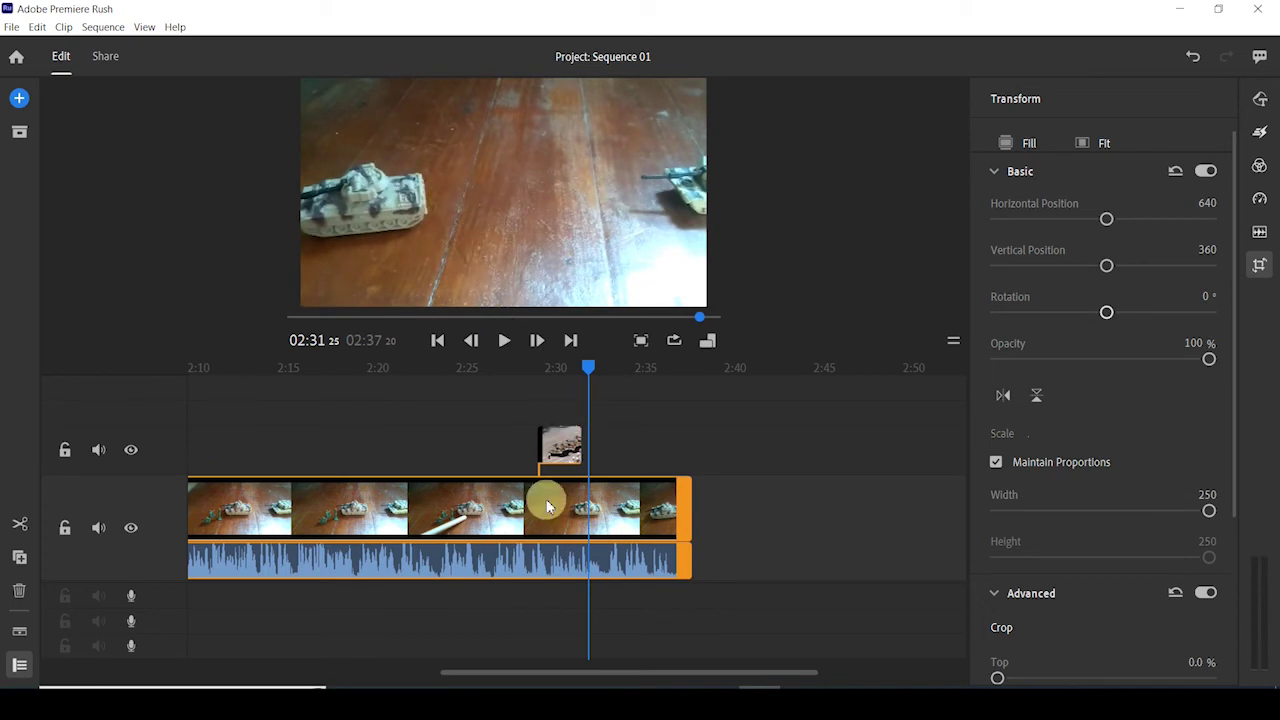
click(556, 451)
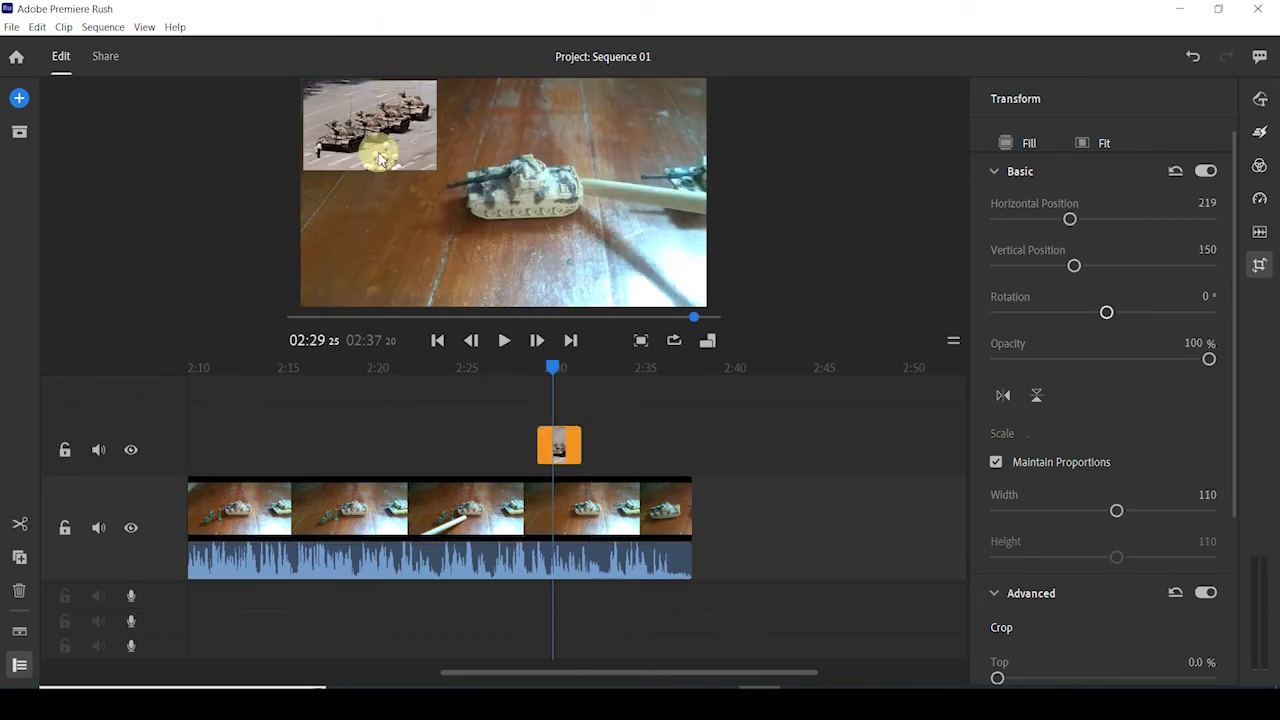
click(438, 240)
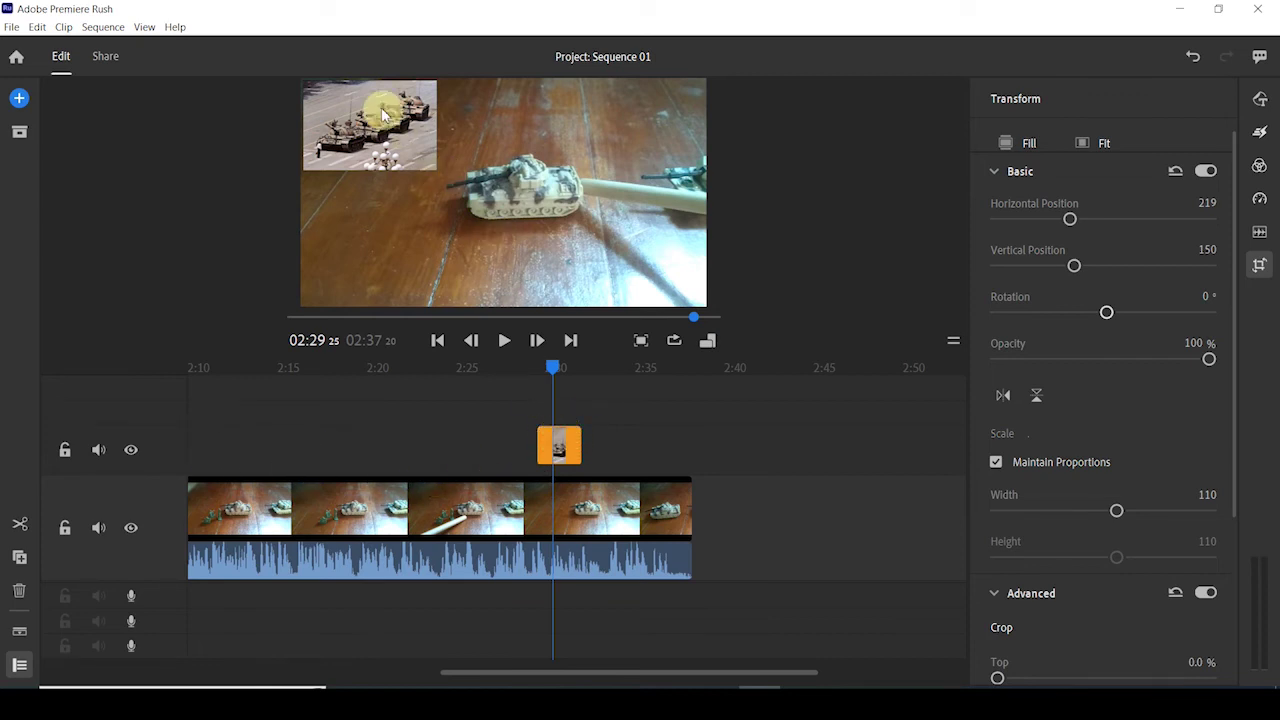
Step: Reposition the tank man picture in the frame's upper-right area, at horizontal position 884 and vertical position 158
click(558, 512)
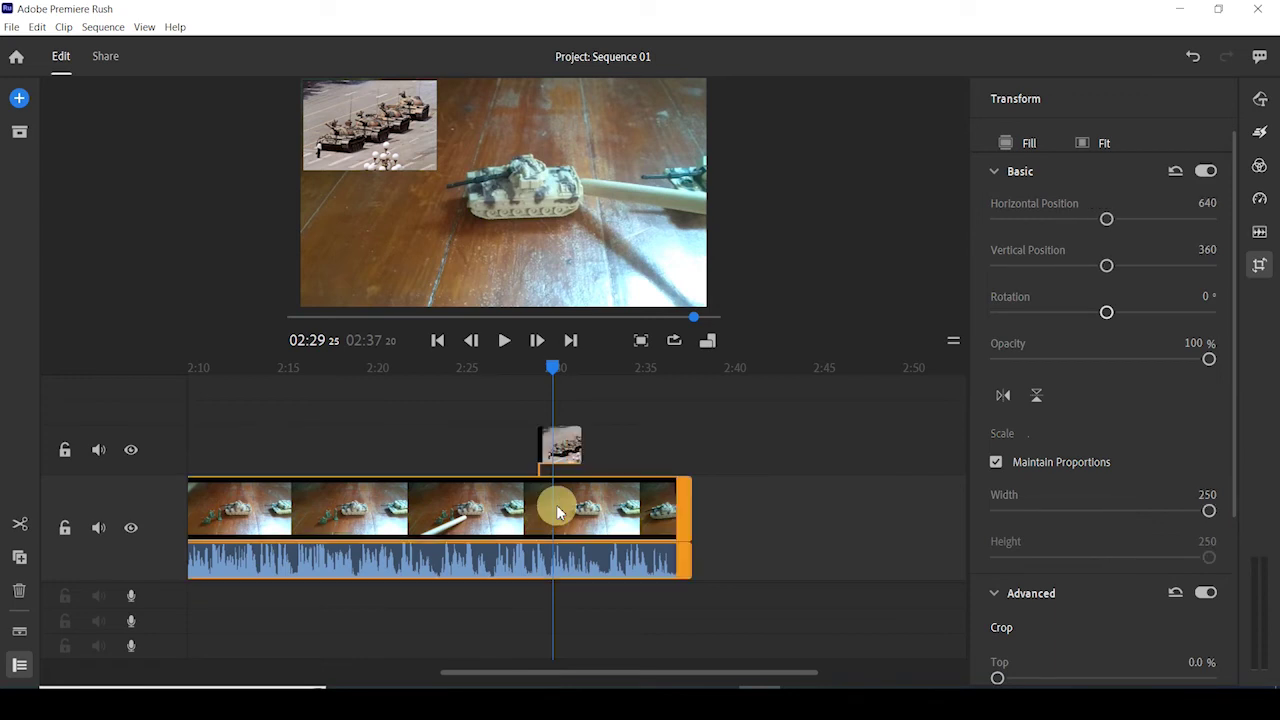
click(560, 450)
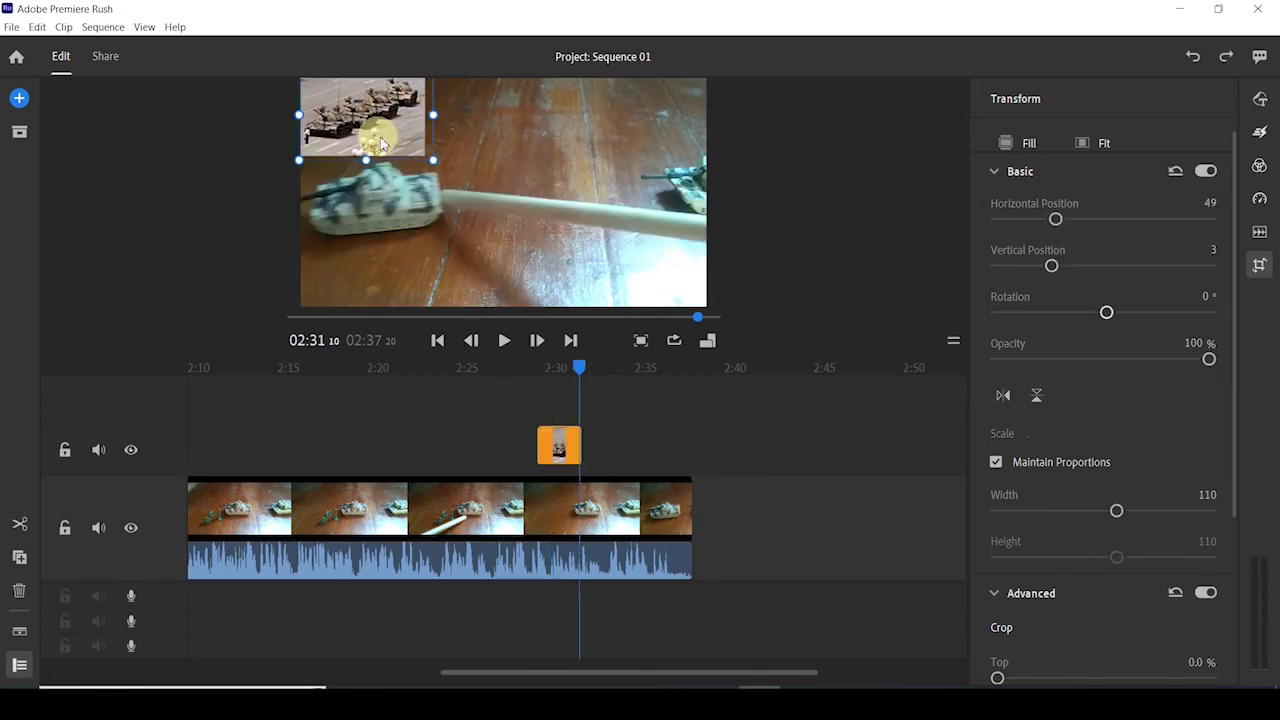
mouse_move(381, 145)
mouse_down()
mouse_move(398, 172)
mouse_move(383, 163)
mouse_up()
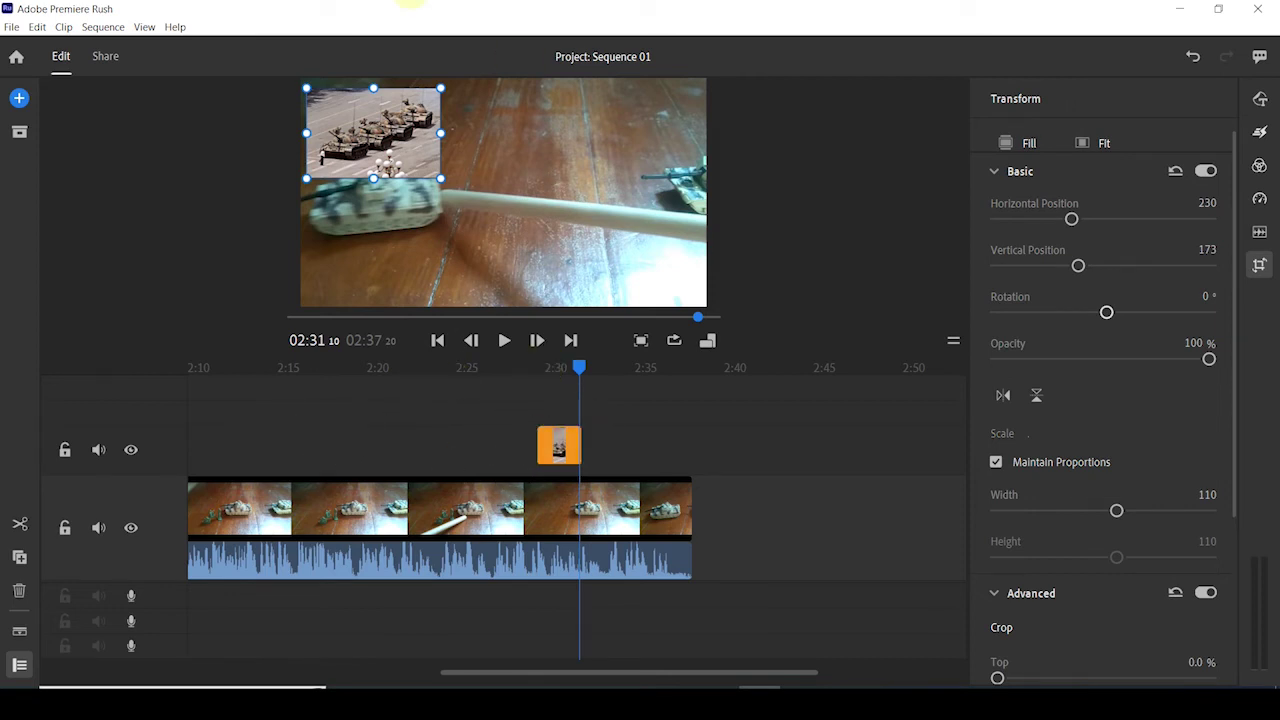
drag(437, 155, 614, 138)
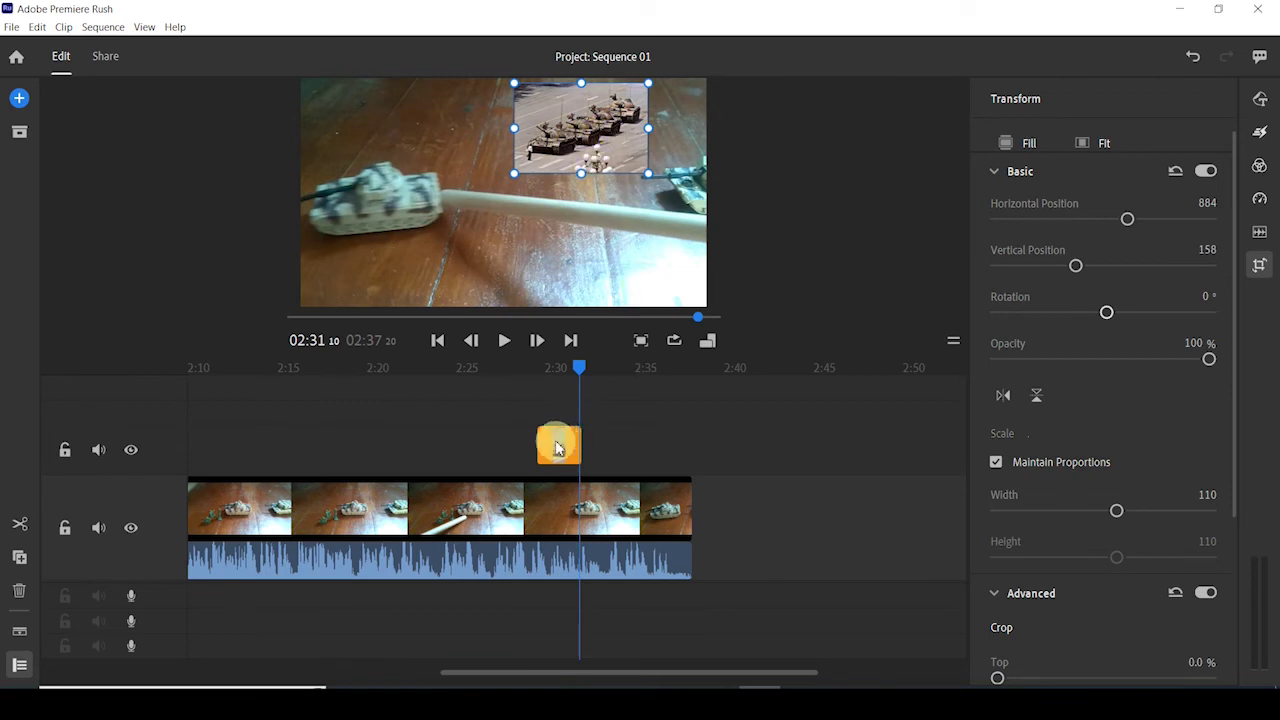
Step: Move the tank man picture onto the main track directly after the last tank clip, and select the two clips in turn
drag(558, 447, 716, 522)
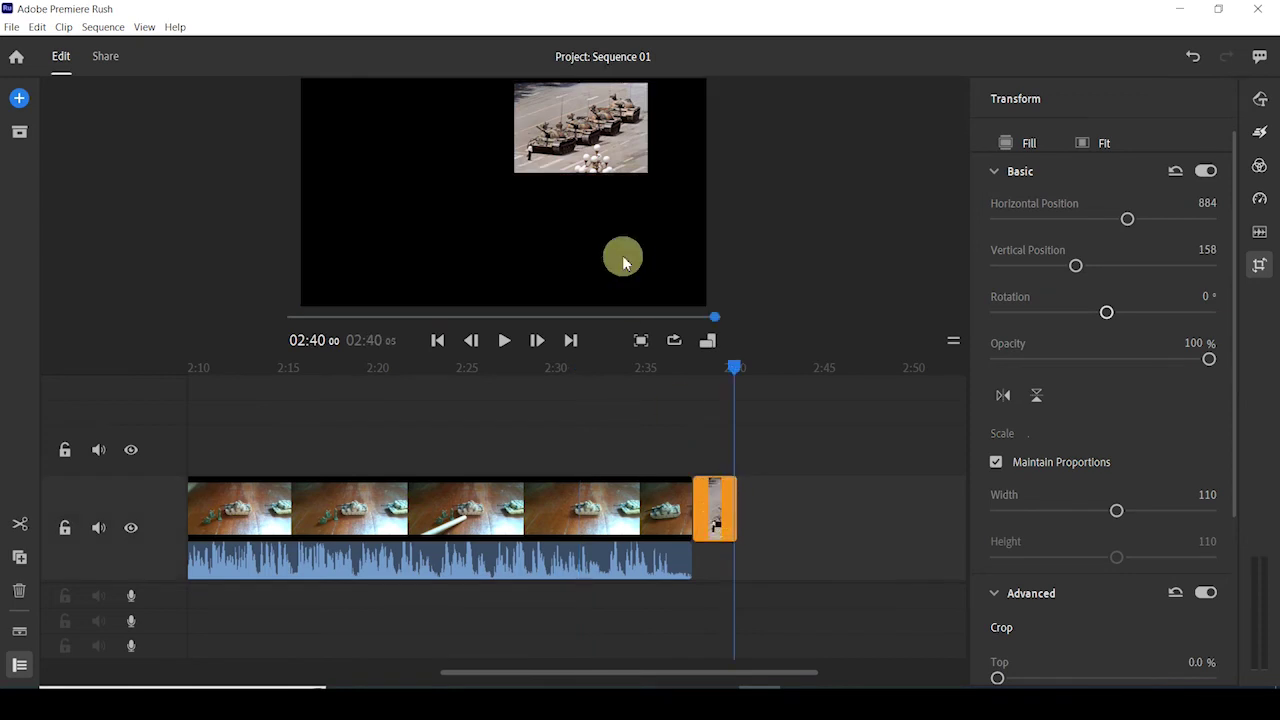
click(660, 494)
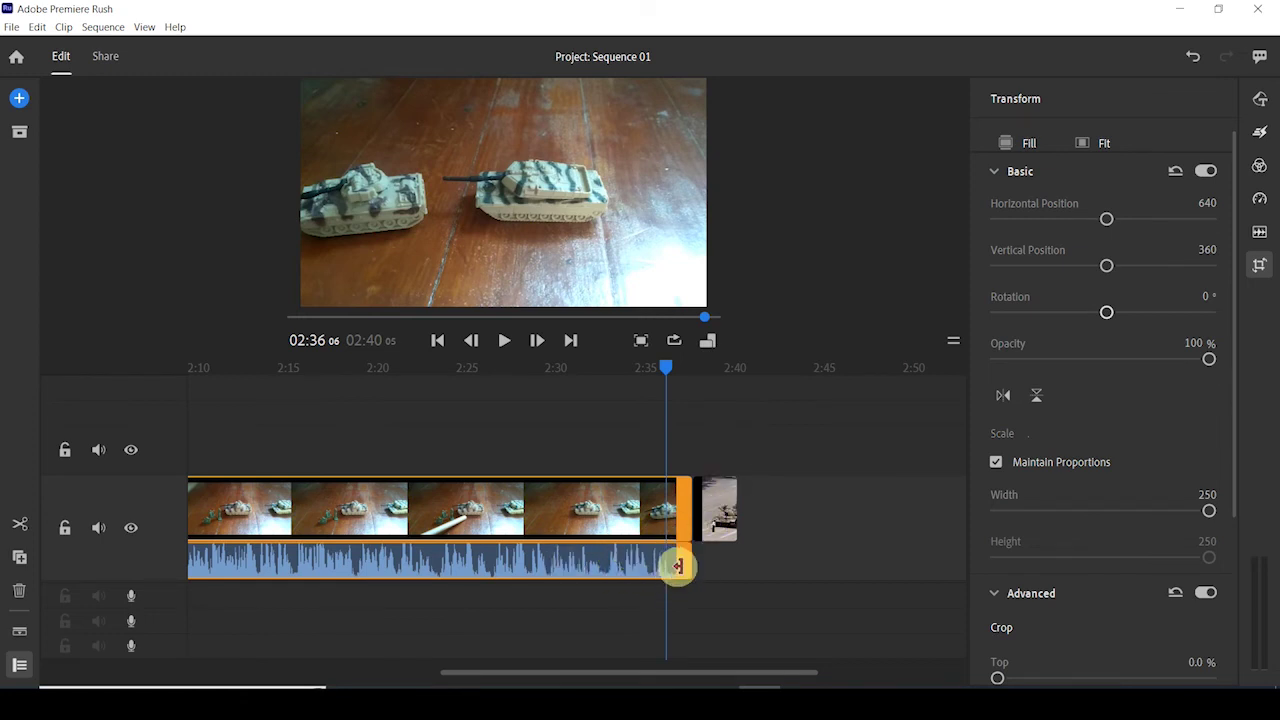
click(722, 506)
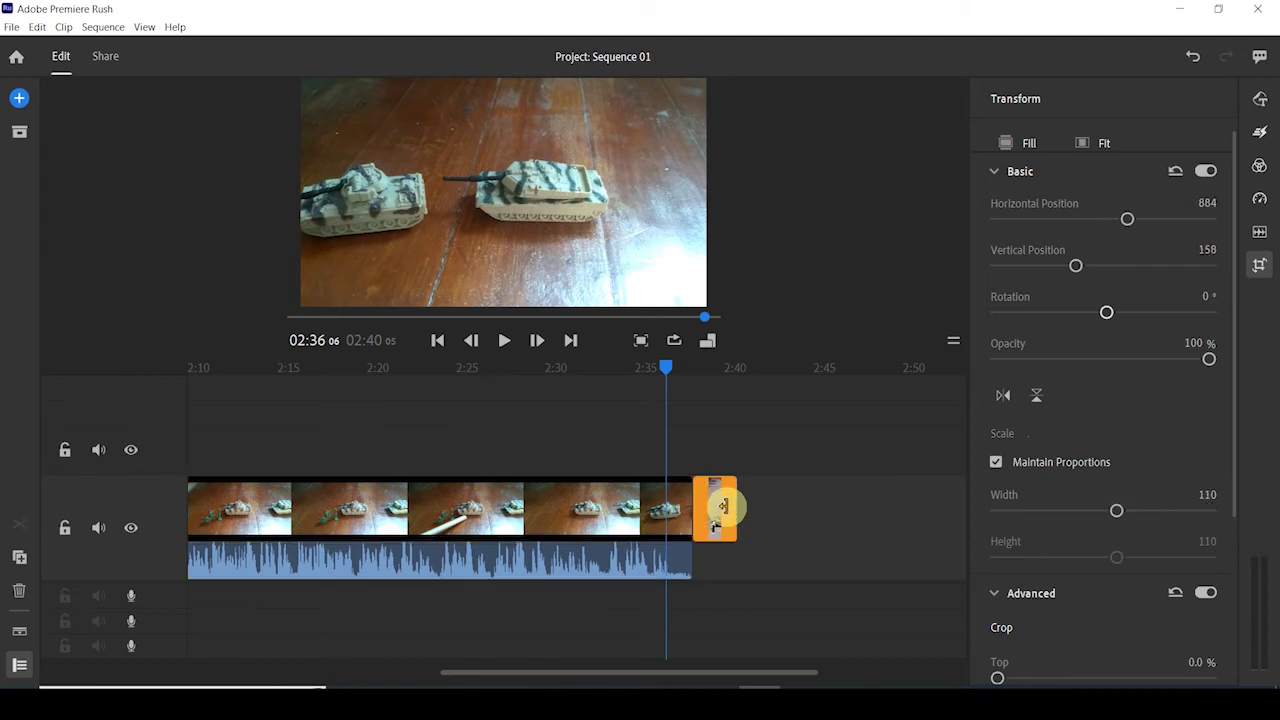
mouse_move(722, 506)
mouse_down()
mouse_move(709, 509)
mouse_move(731, 506)
mouse_move(668, 443)
mouse_move(722, 511)
mouse_up()
click(667, 510)
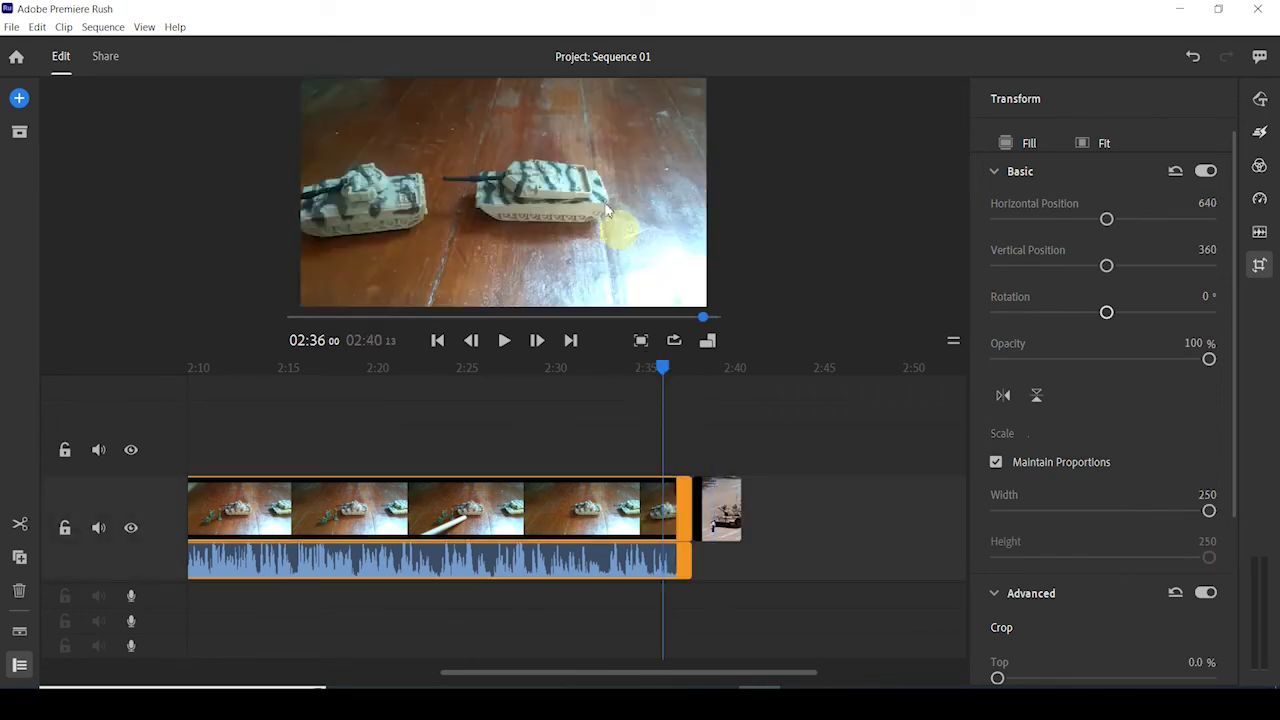
click(726, 495)
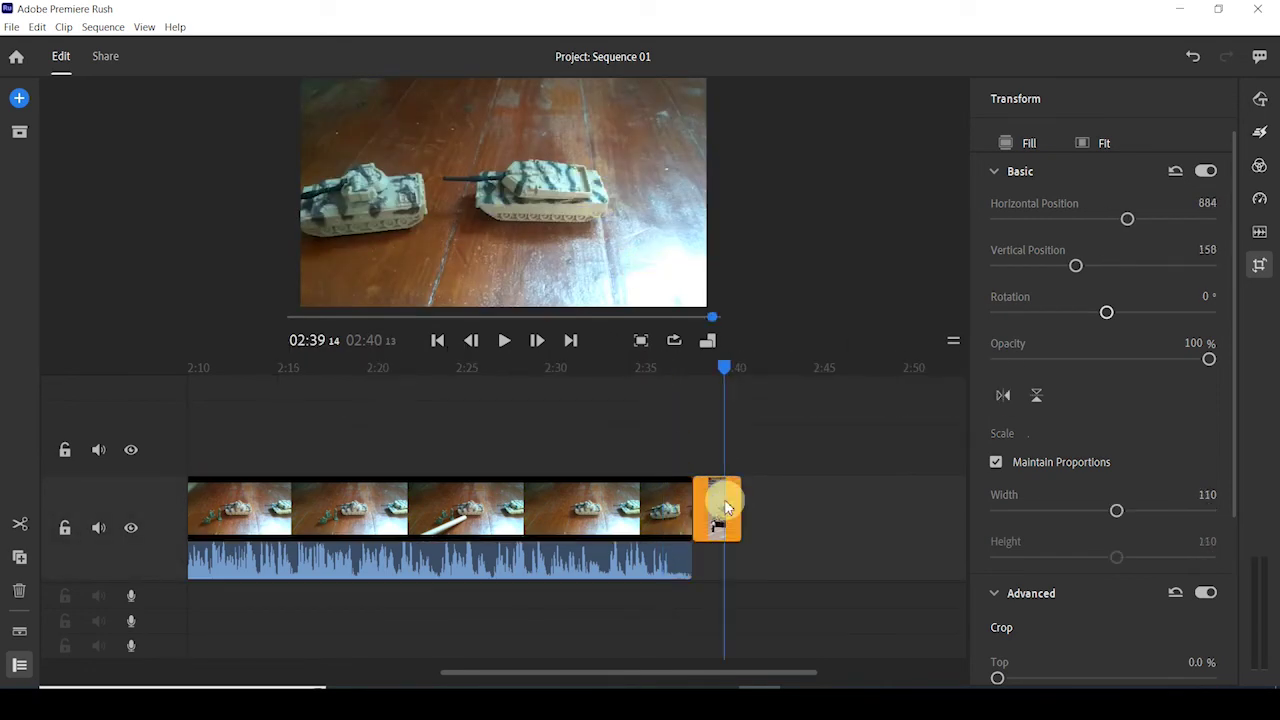
click(700, 510)
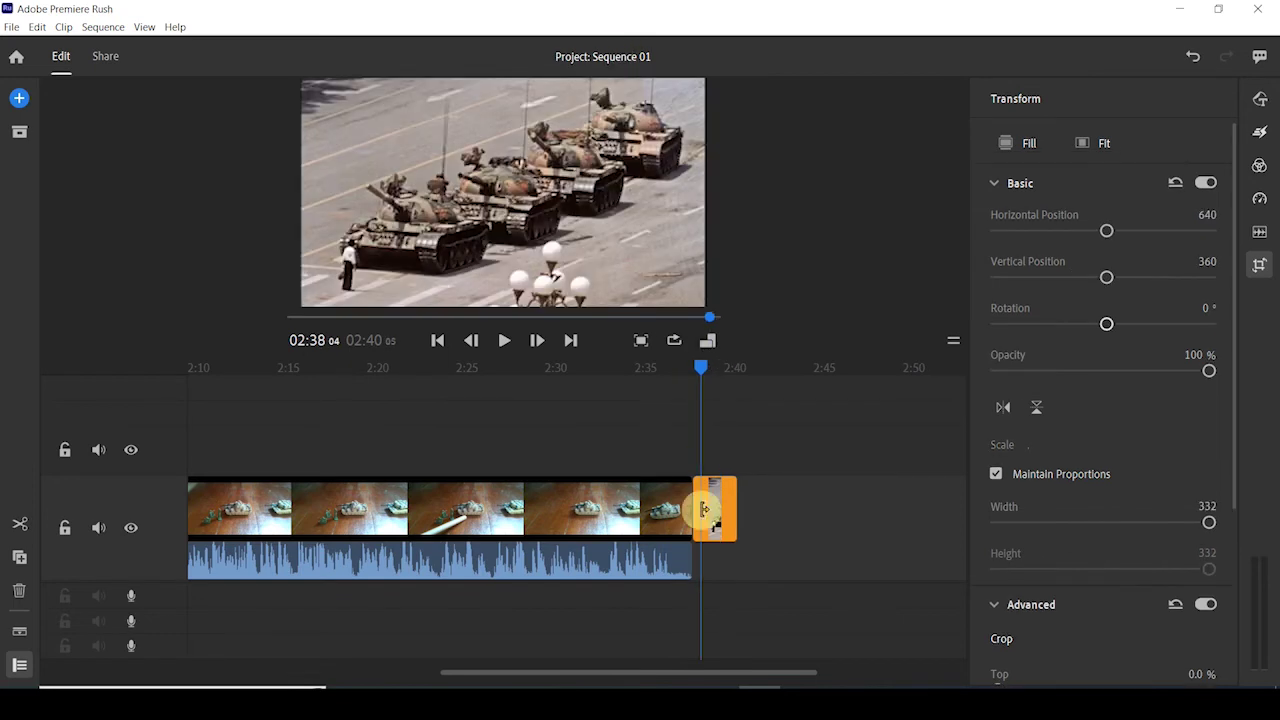
Step: Play the cut from the end of the last tank clip into the tank man picture, stopping at 02:39:01
click(621, 507)
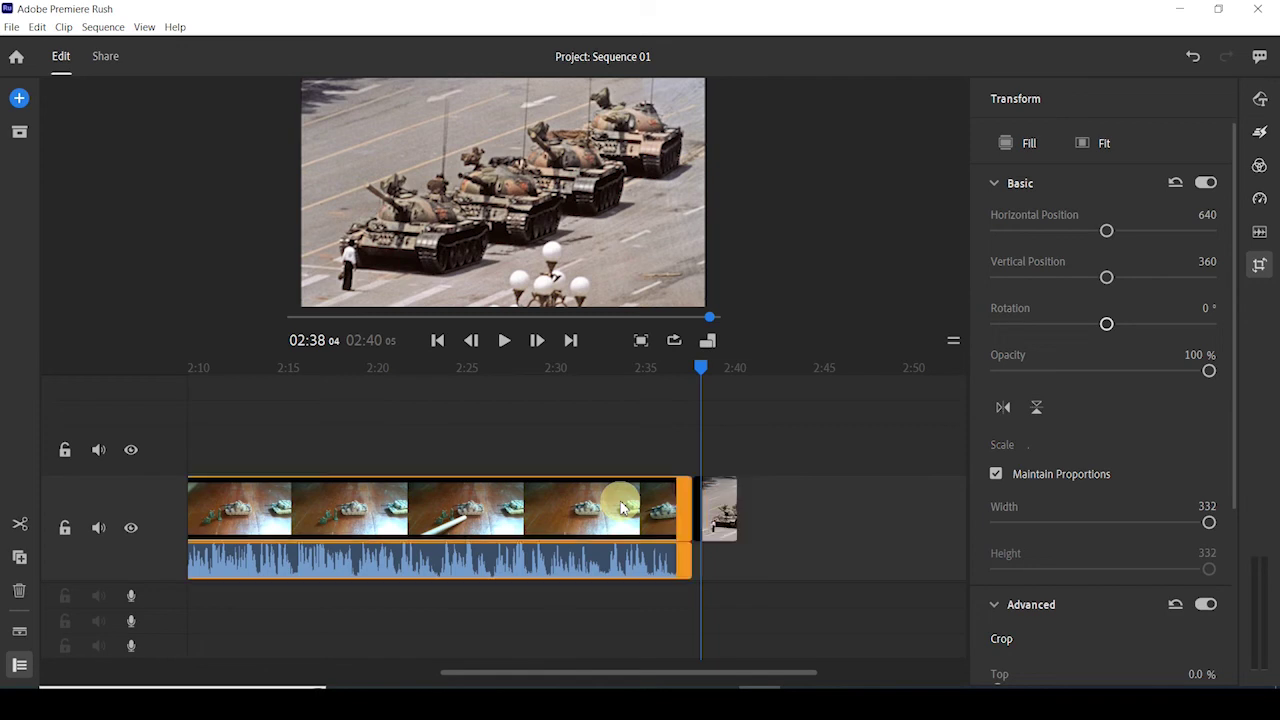
click(505, 341)
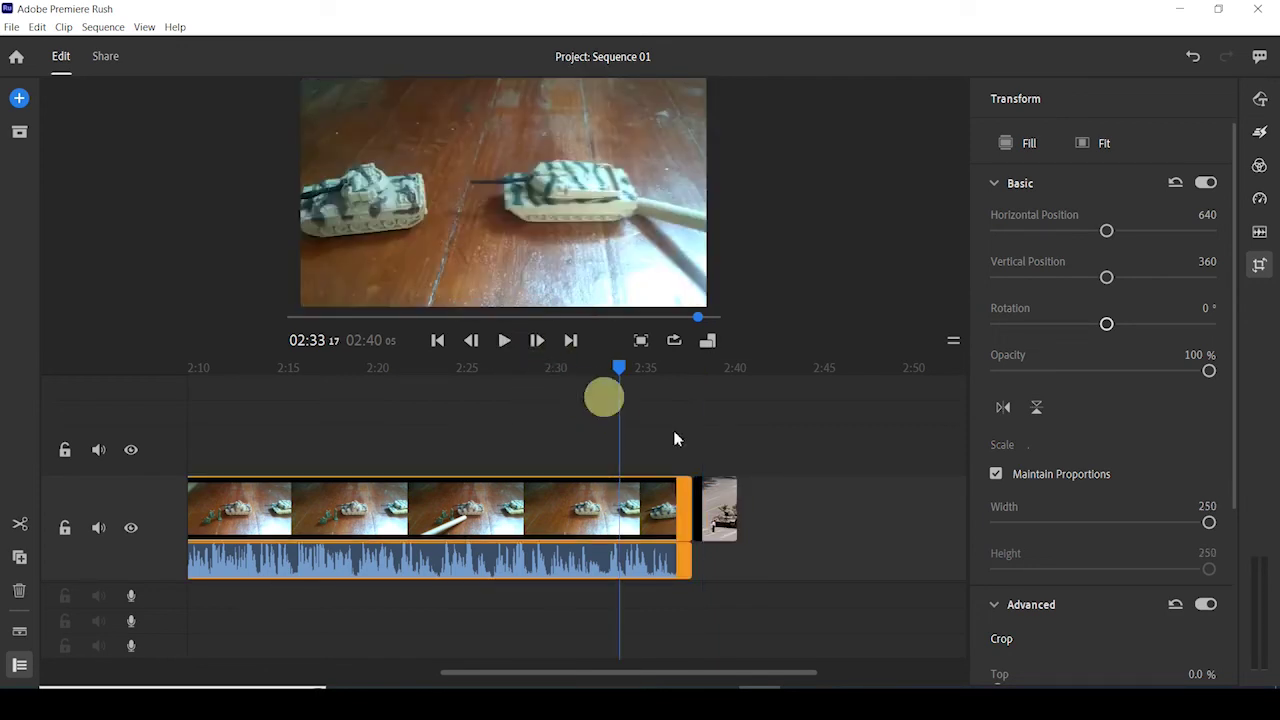
click(677, 507)
click(490, 341)
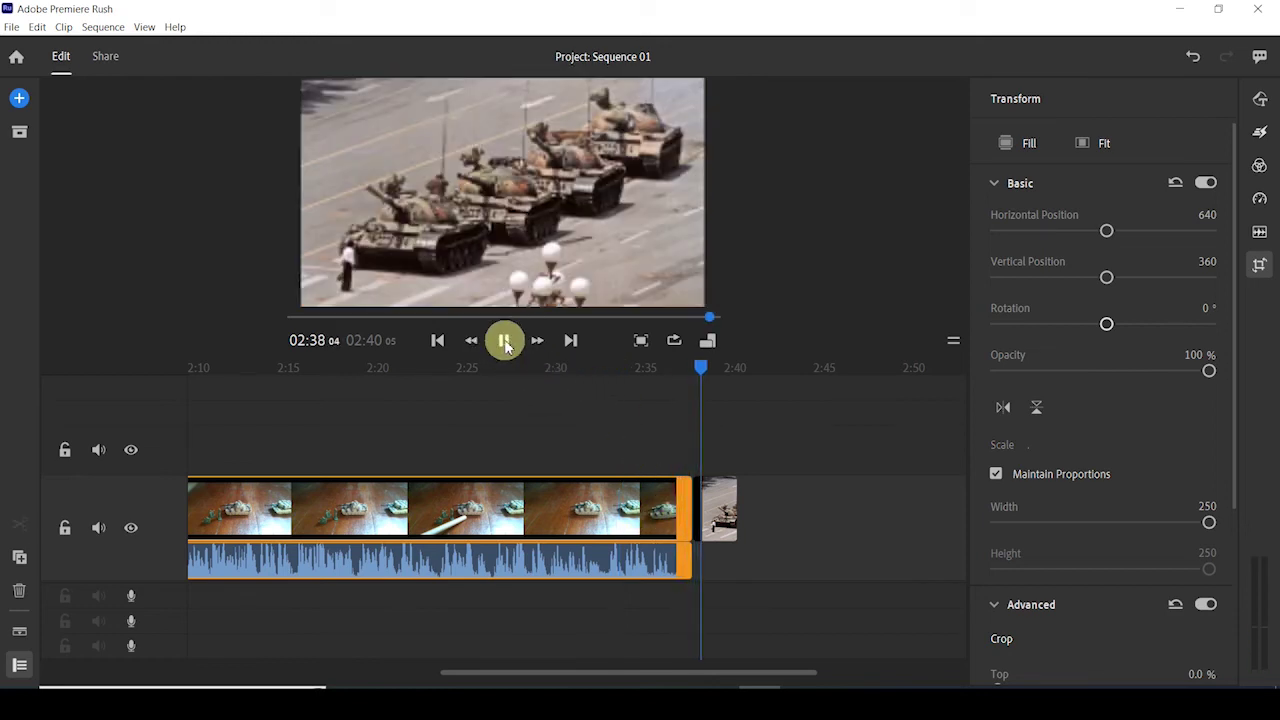
click(504, 341)
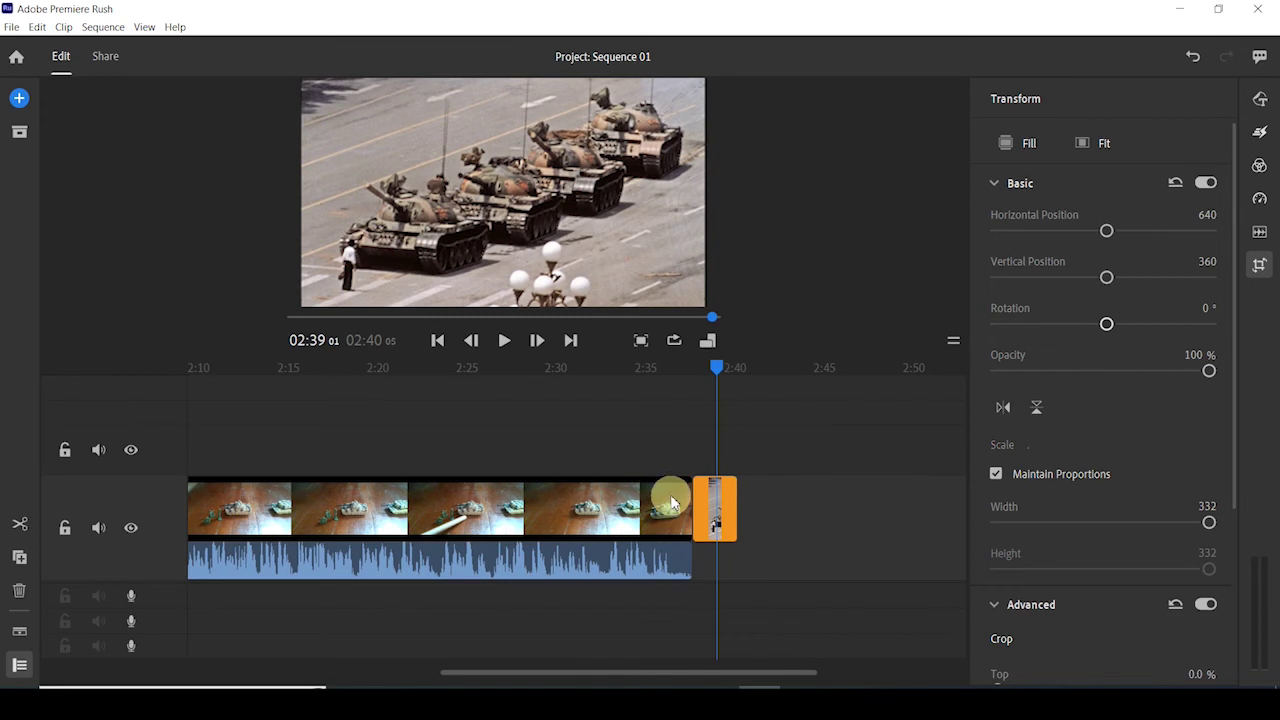
Step: Select the last tank clip and the tank man picture in turn, and undo the last edit
click(677, 494)
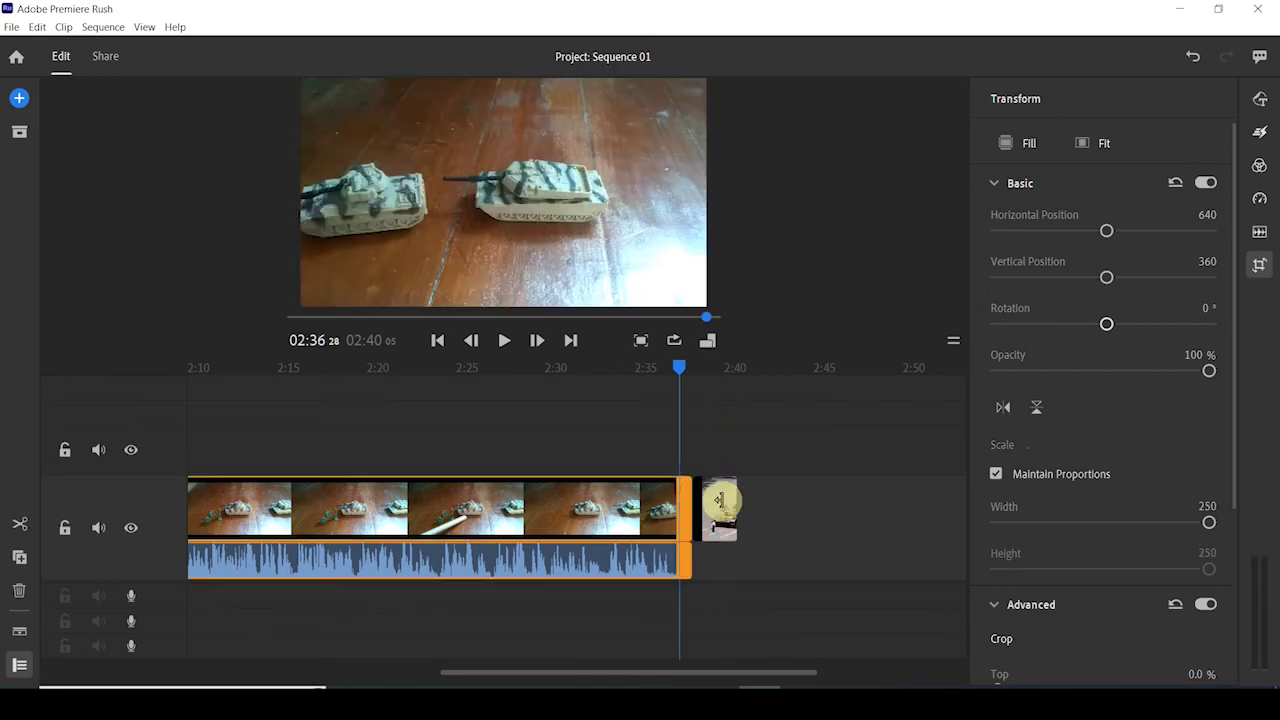
click(719, 500)
click(681, 560)
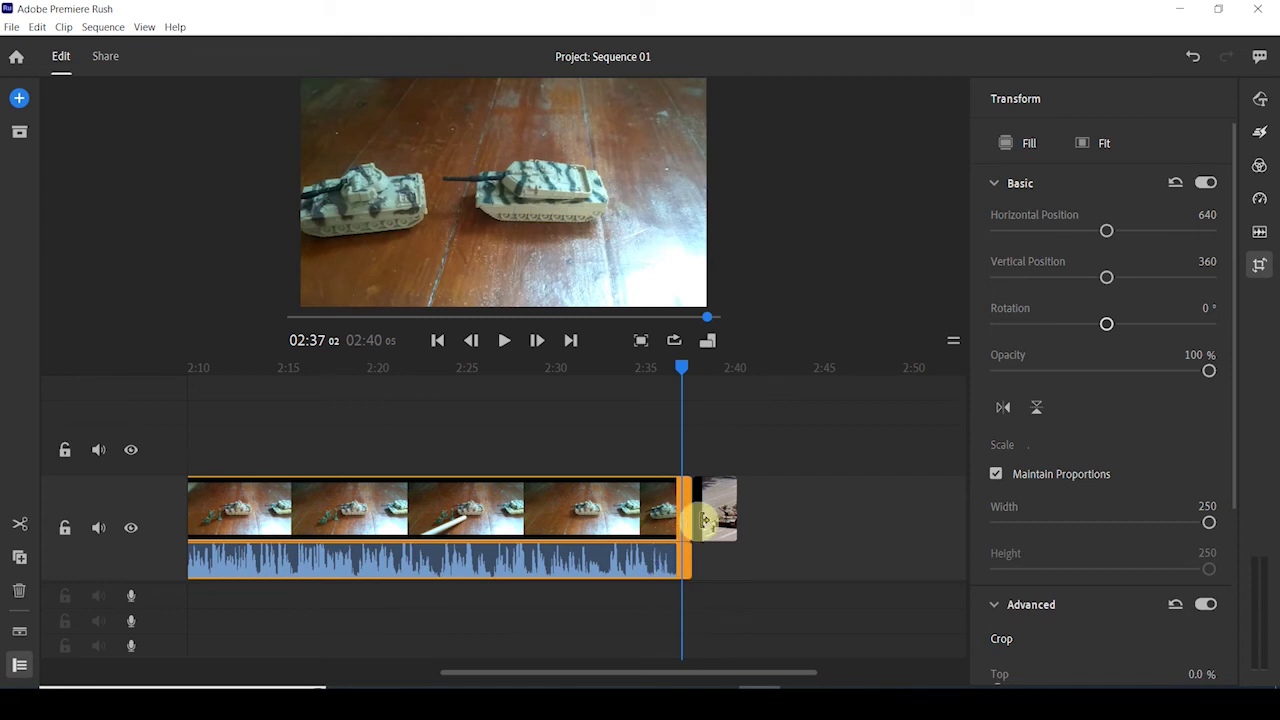
click(717, 522)
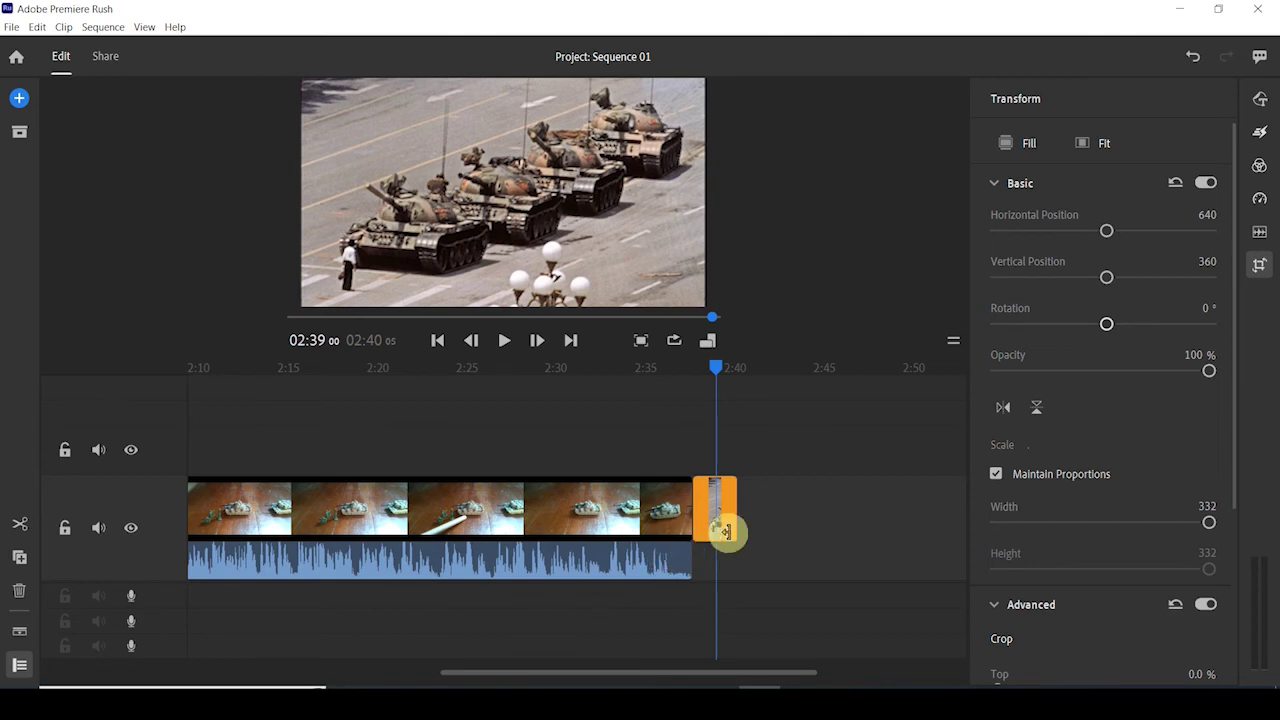
click(683, 517)
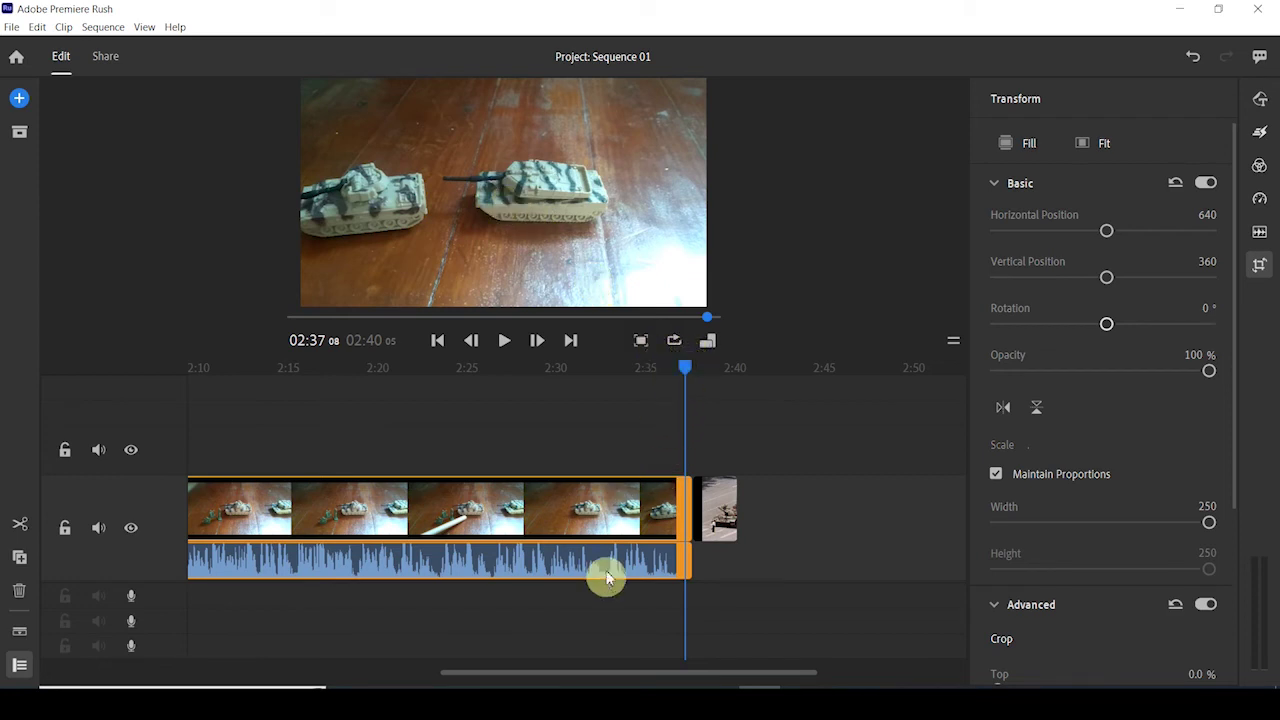
key(ctrl+z)
Step: Collapse the expanded audio display and separate the audio from the last tank clip onto its own track
click(653, 525)
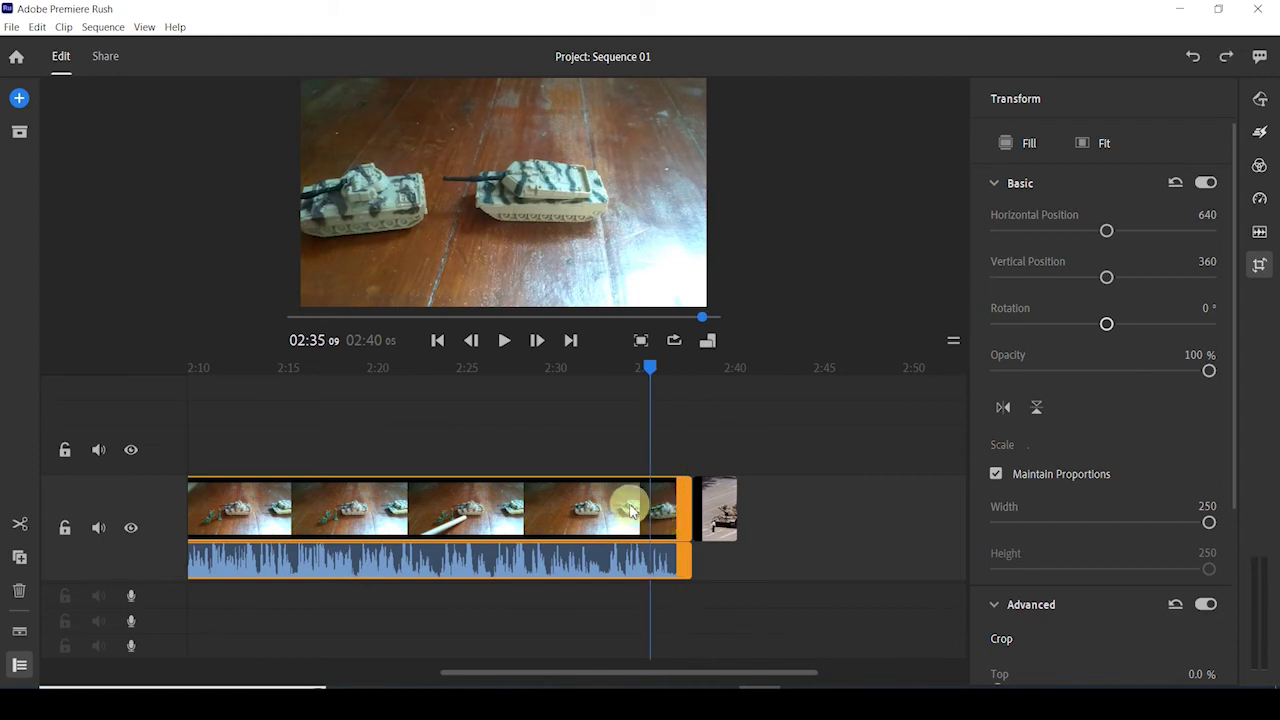
right_click(631, 511)
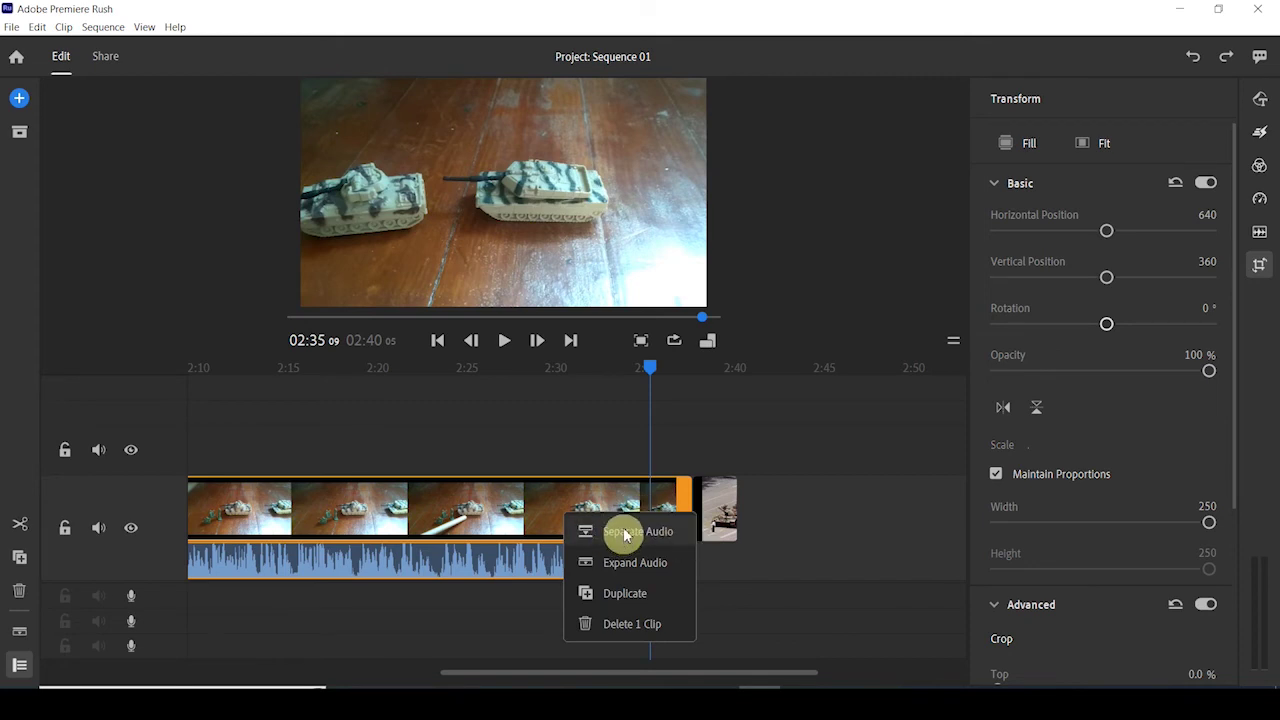
click(666, 491)
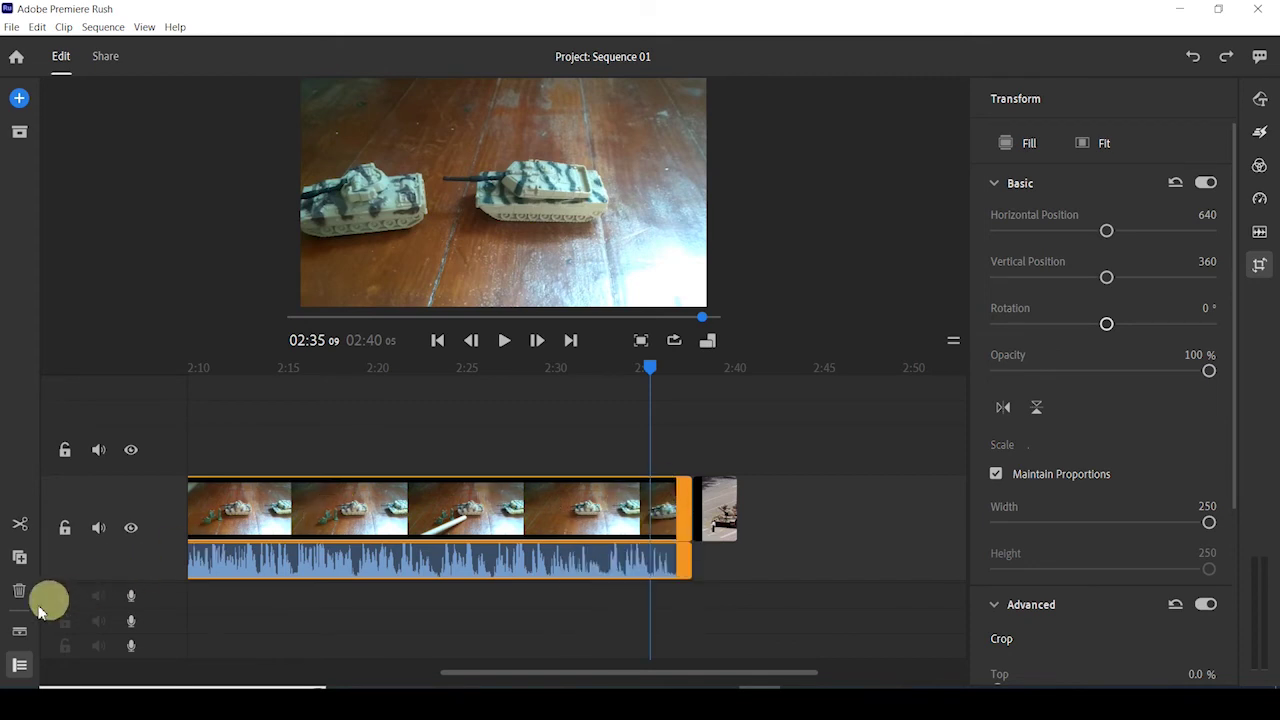
click(20, 634)
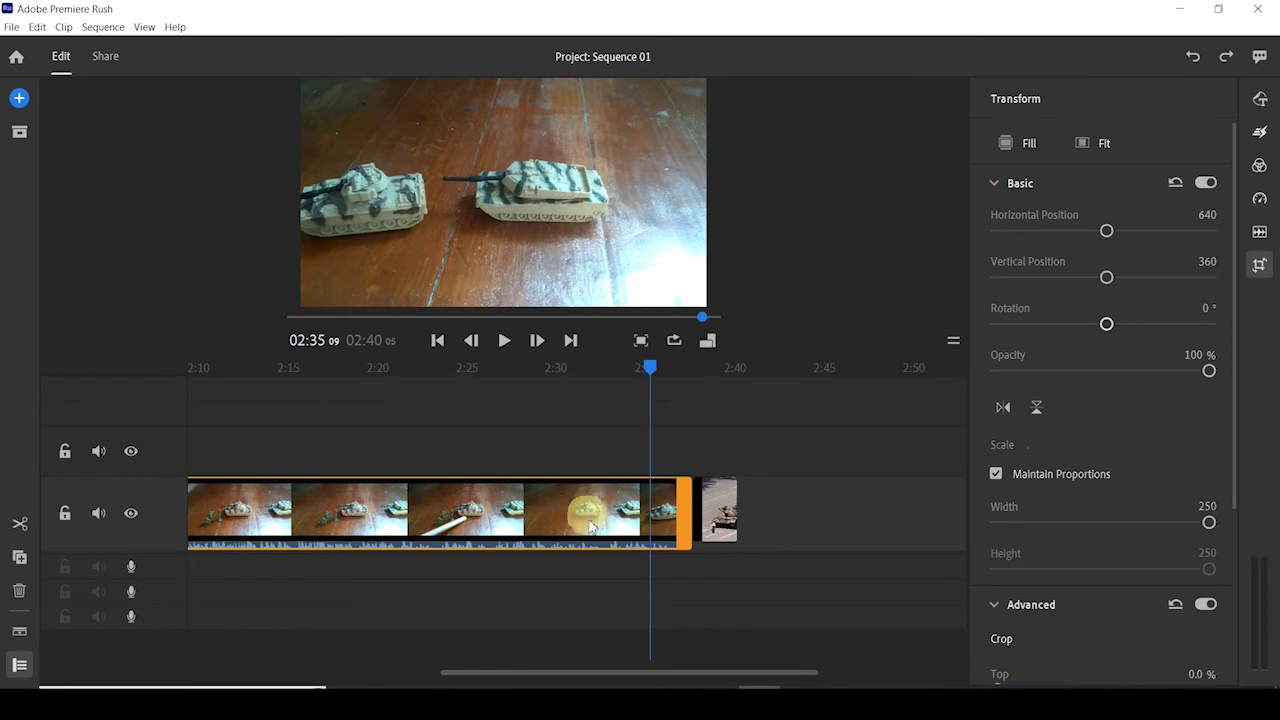
right_click(646, 500)
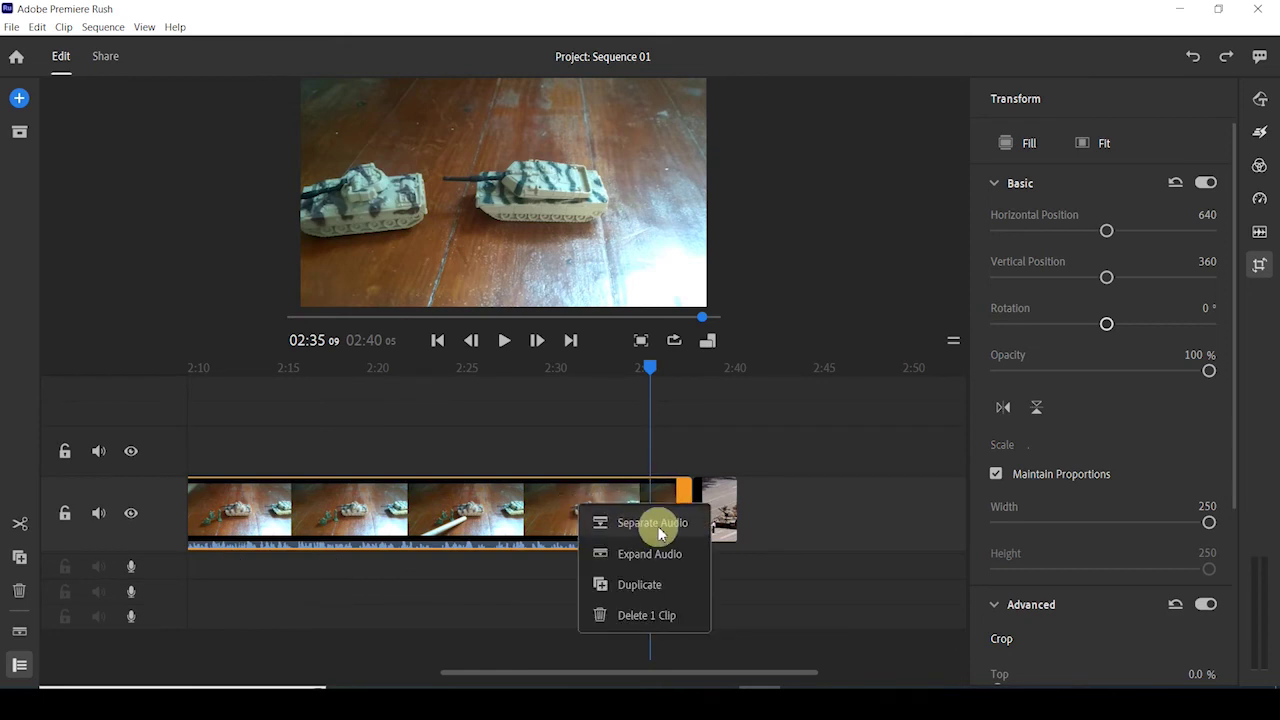
click(659, 535)
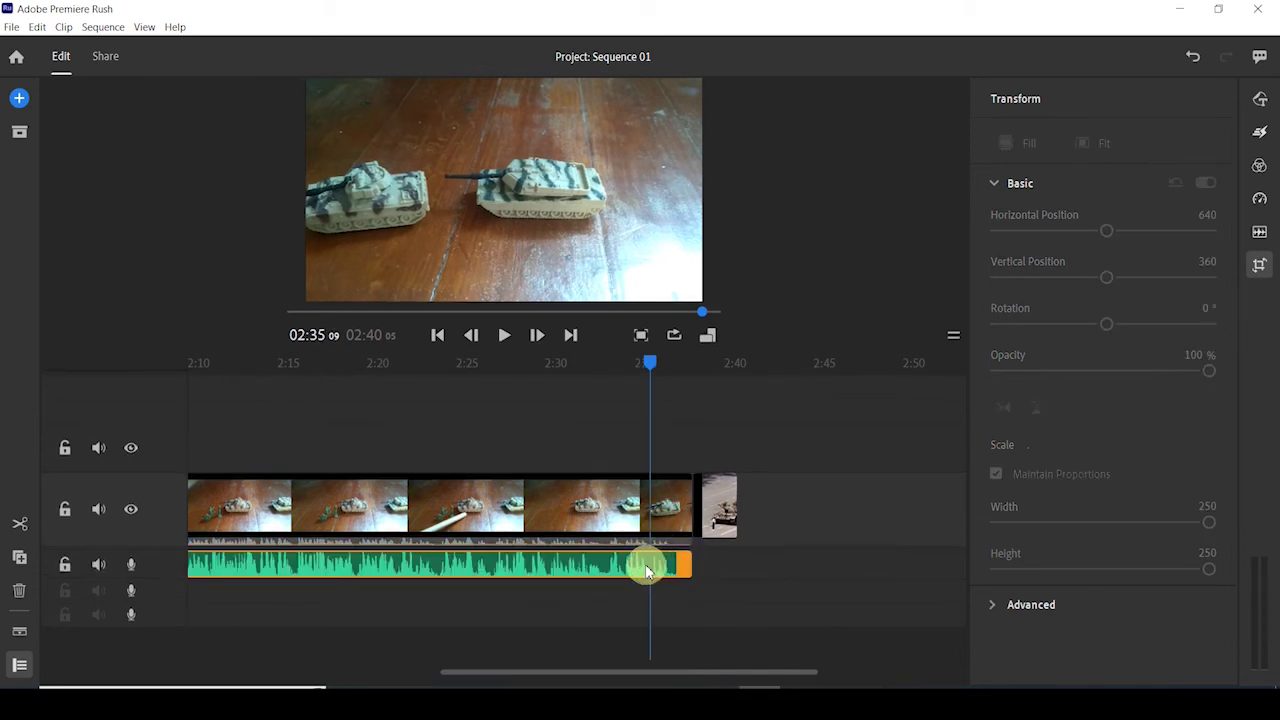
Step: Select the tank clip's video and its separated audio in turn to check whether each can be selected independently
click(648, 514)
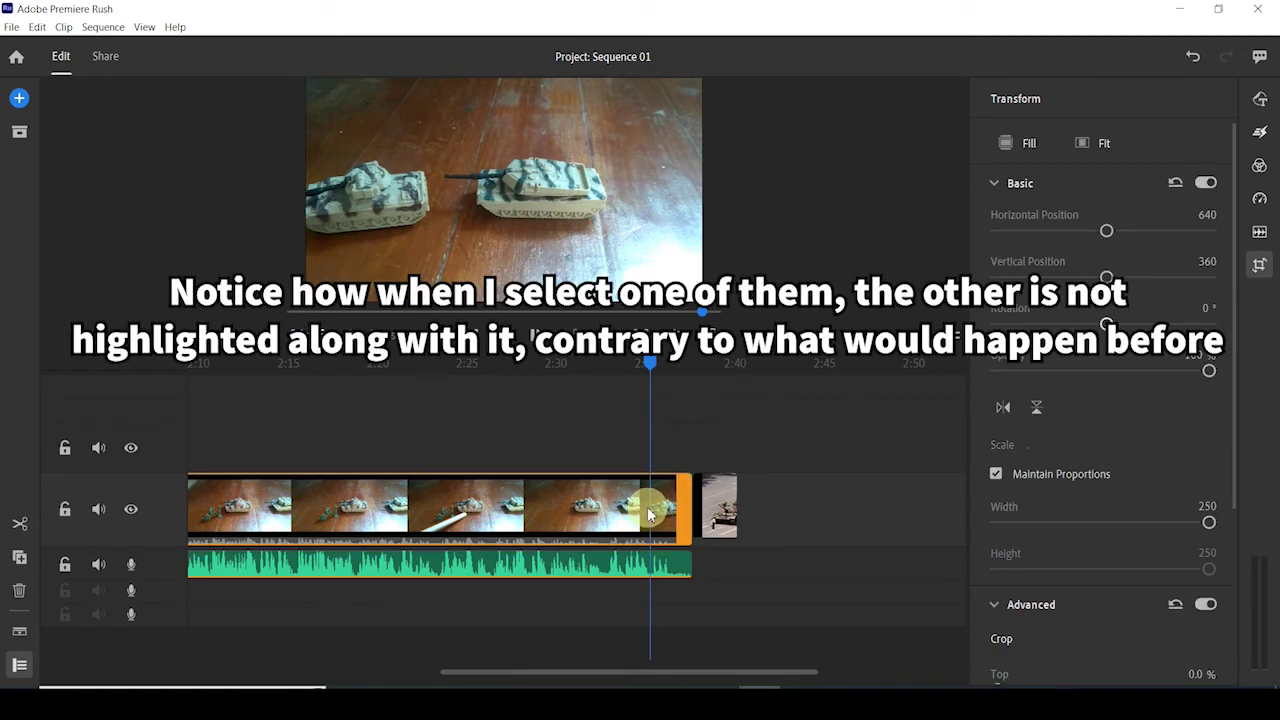
click(652, 564)
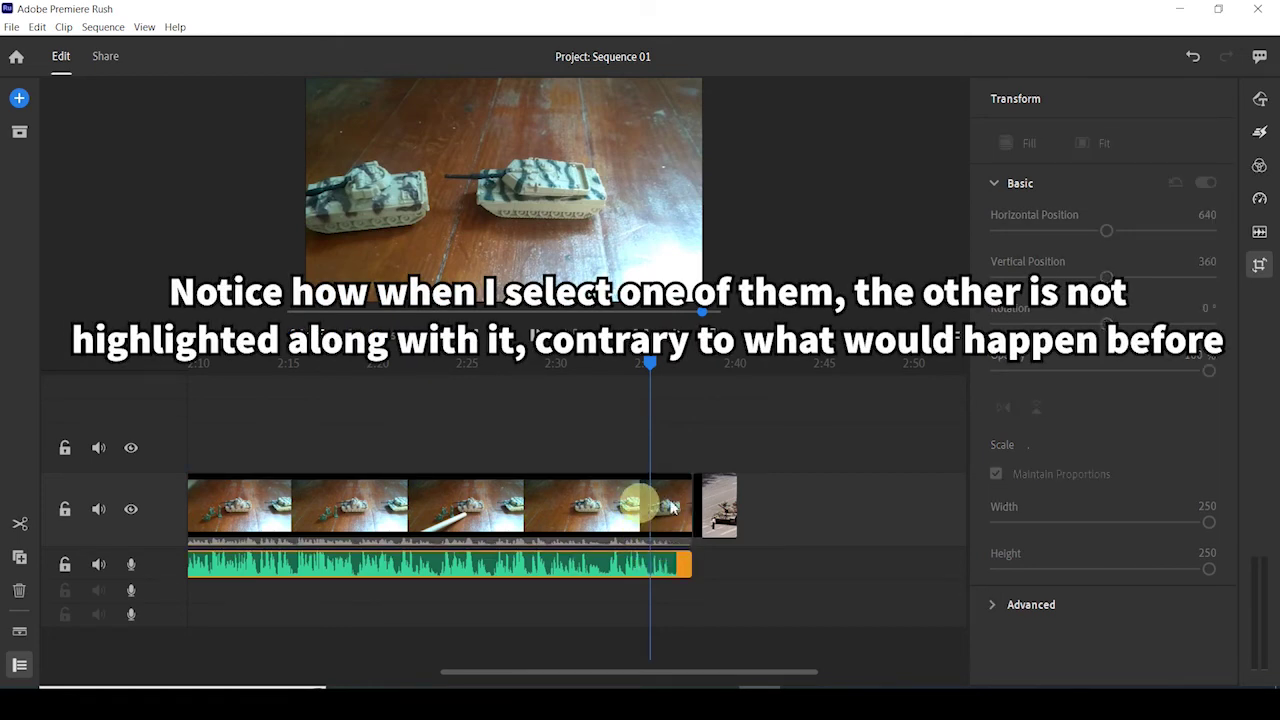
click(515, 518)
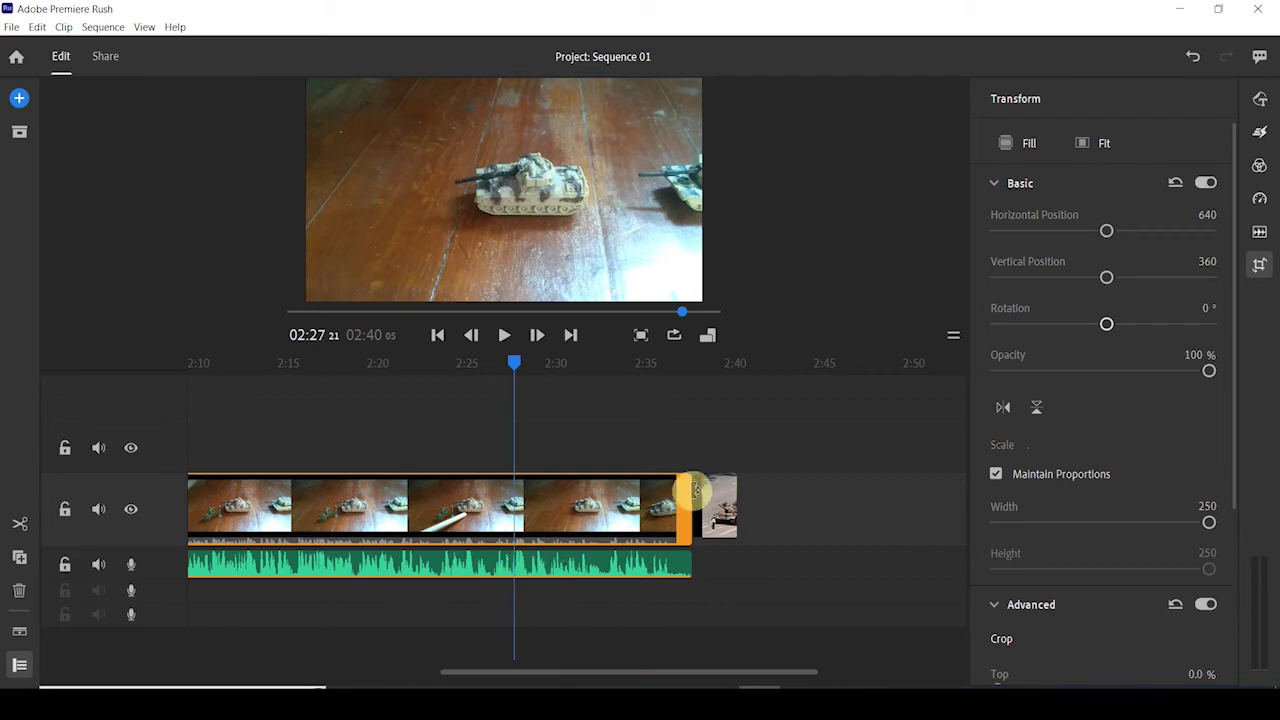
click(620, 560)
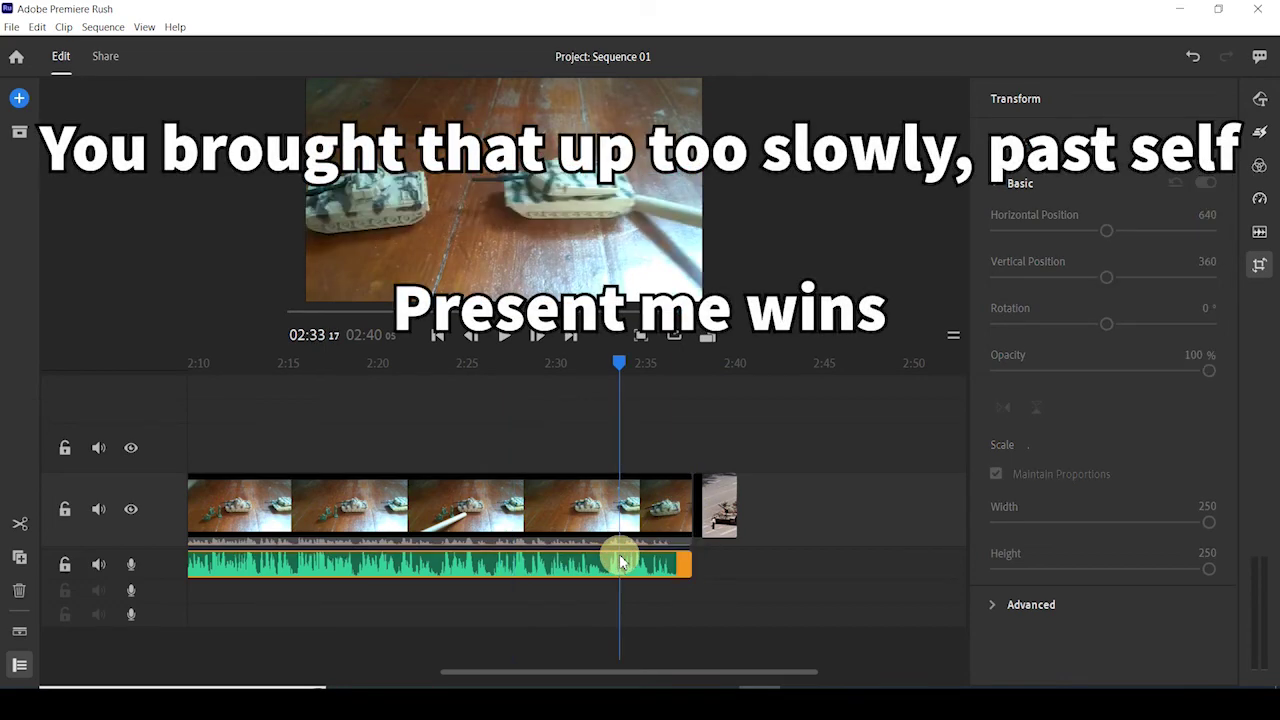
click(655, 503)
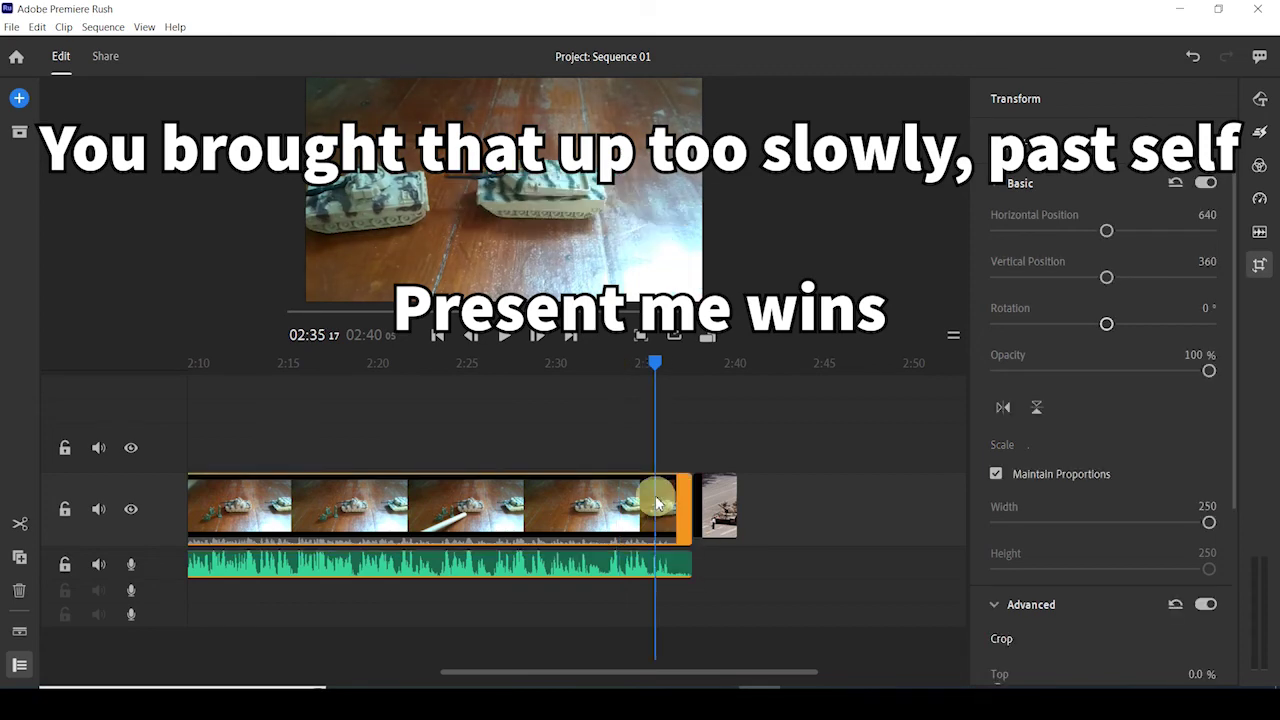
click(664, 577)
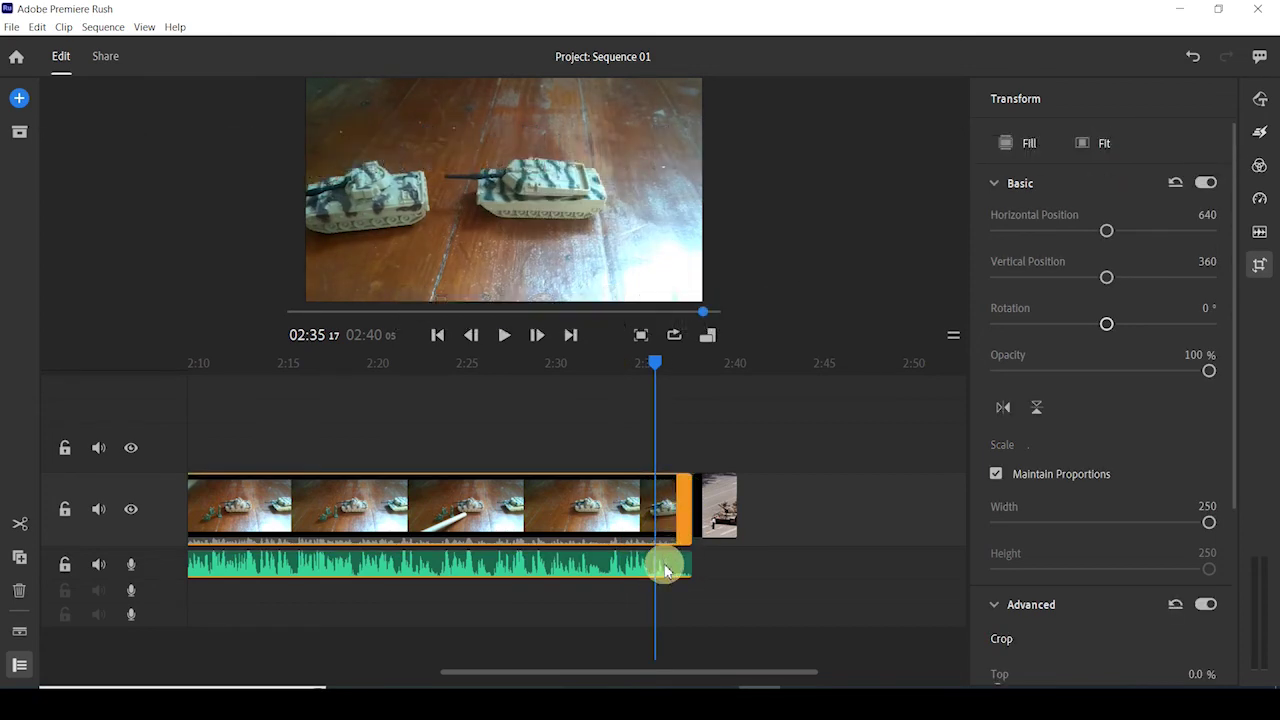
click(664, 568)
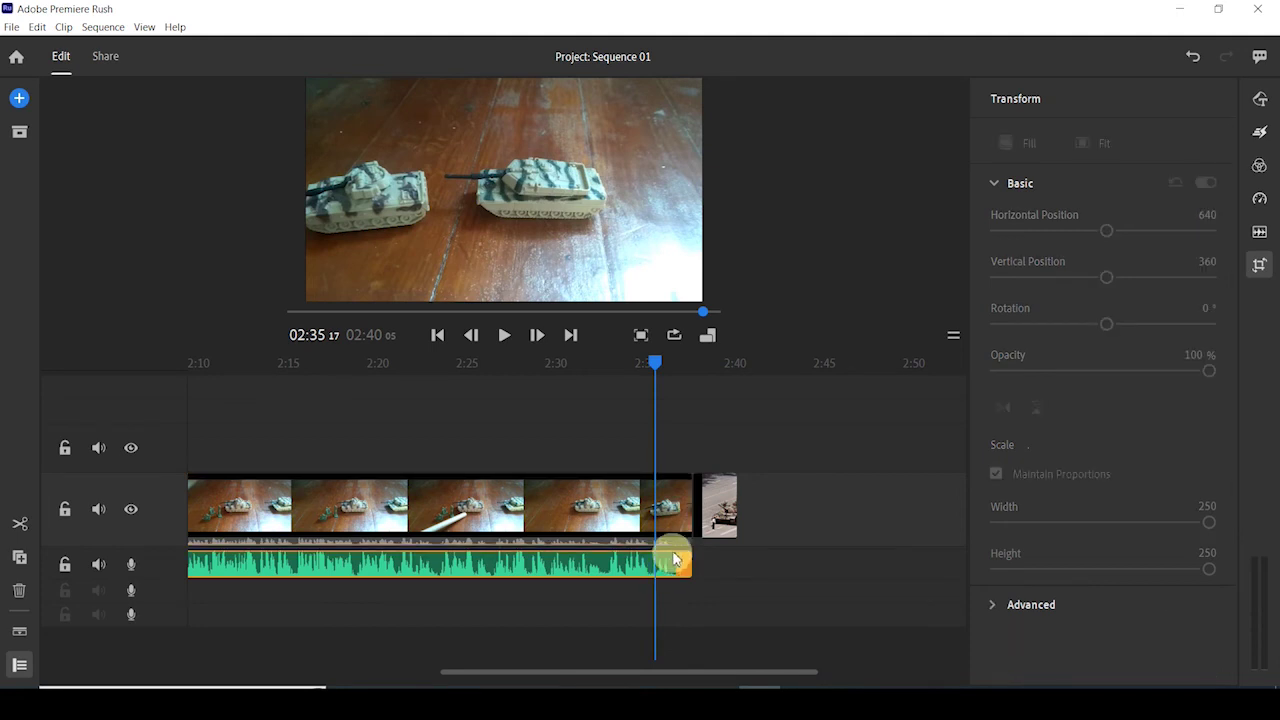
click(661, 481)
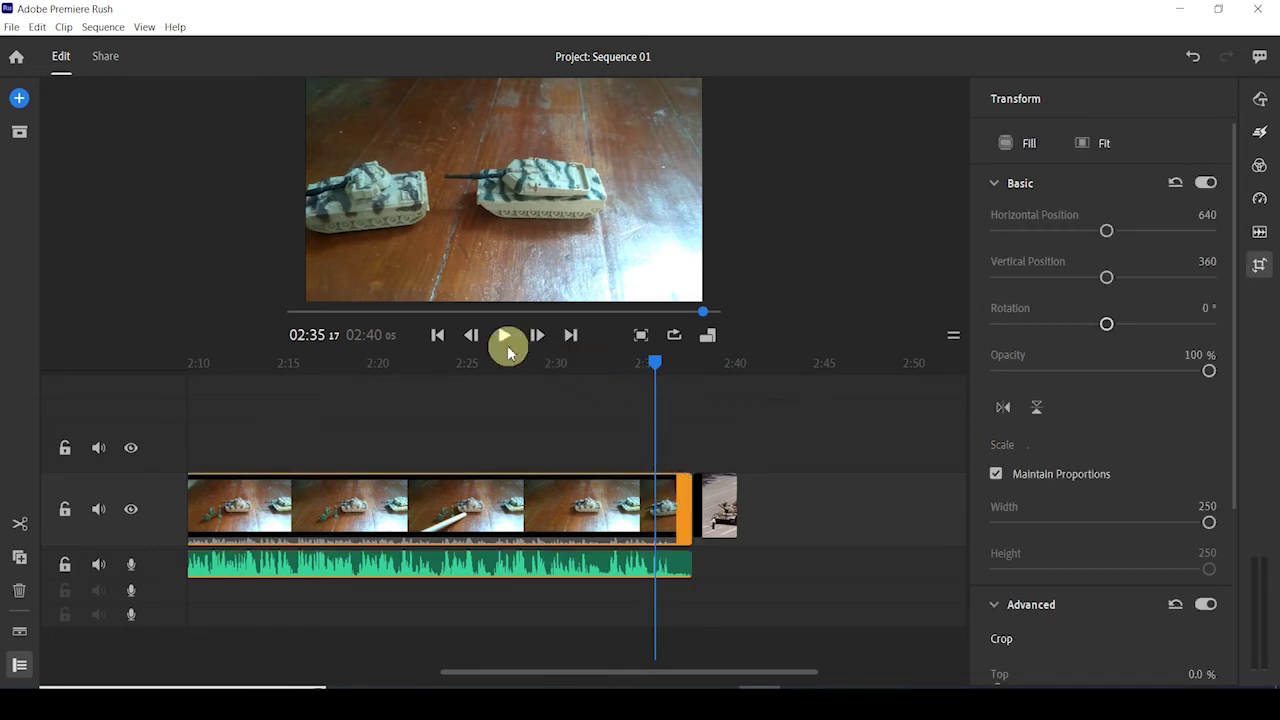
Step: Play the tank clip with its separated audio from 02:33:25, stopping at 02:34:21
drag(656, 362, 624, 362)
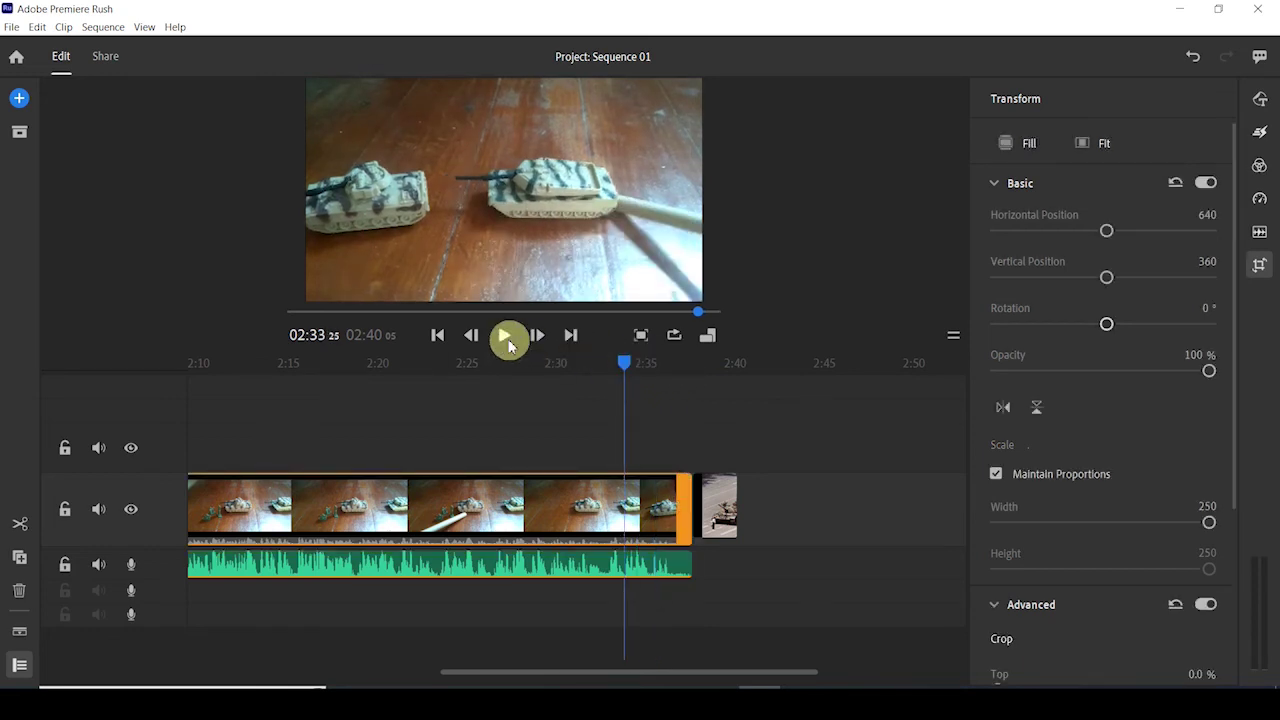
click(502, 340)
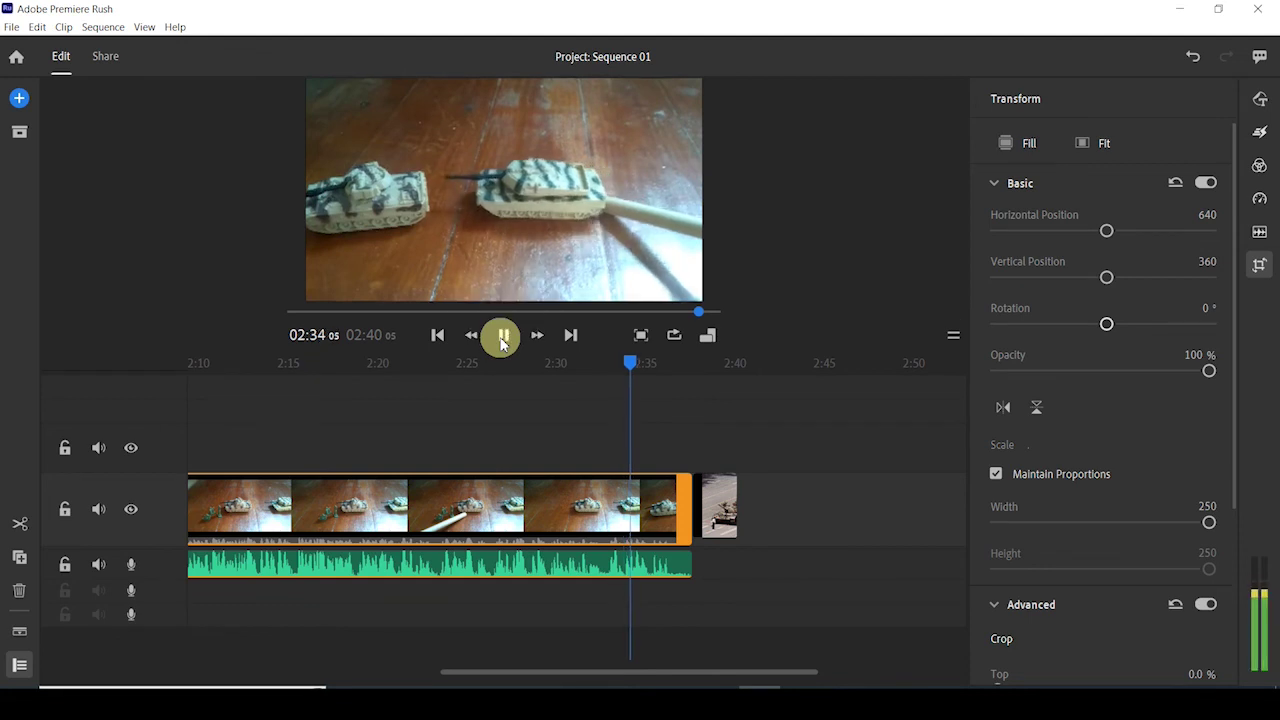
click(502, 340)
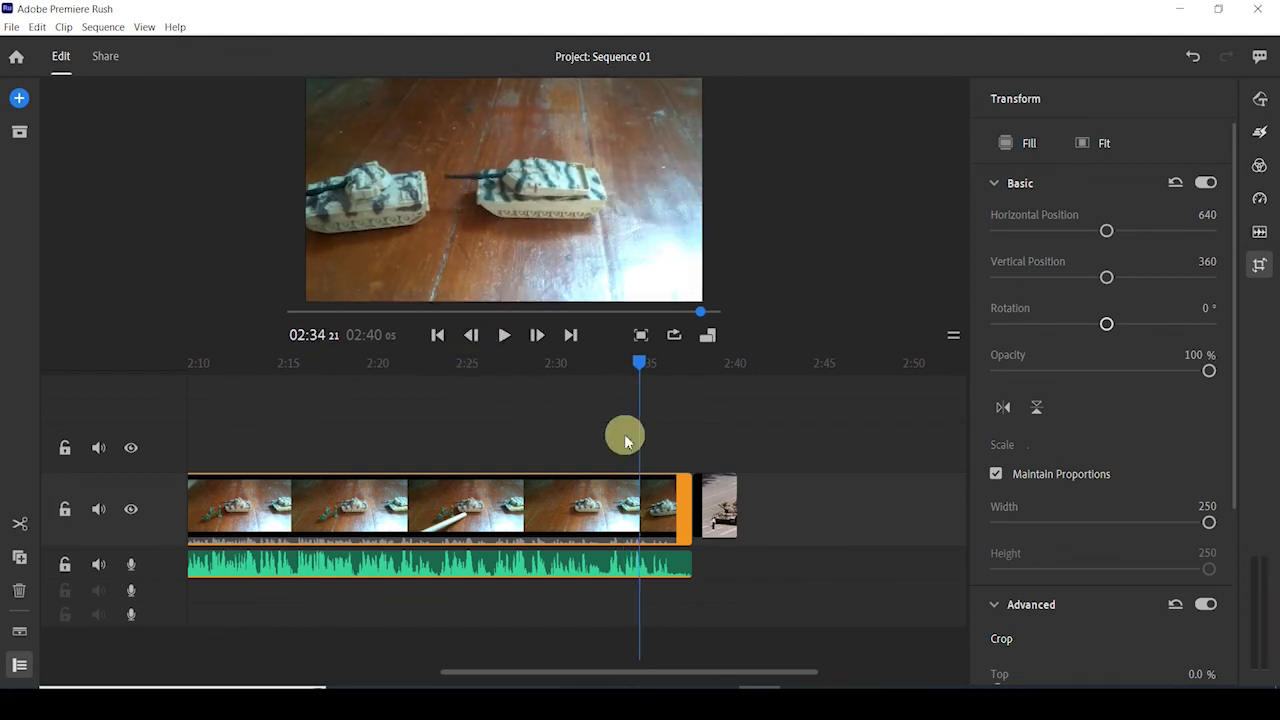
Step: Split the last tank clip's video at 02:34:21 and select its separated audio to check whether the cut affects it
click(20, 523)
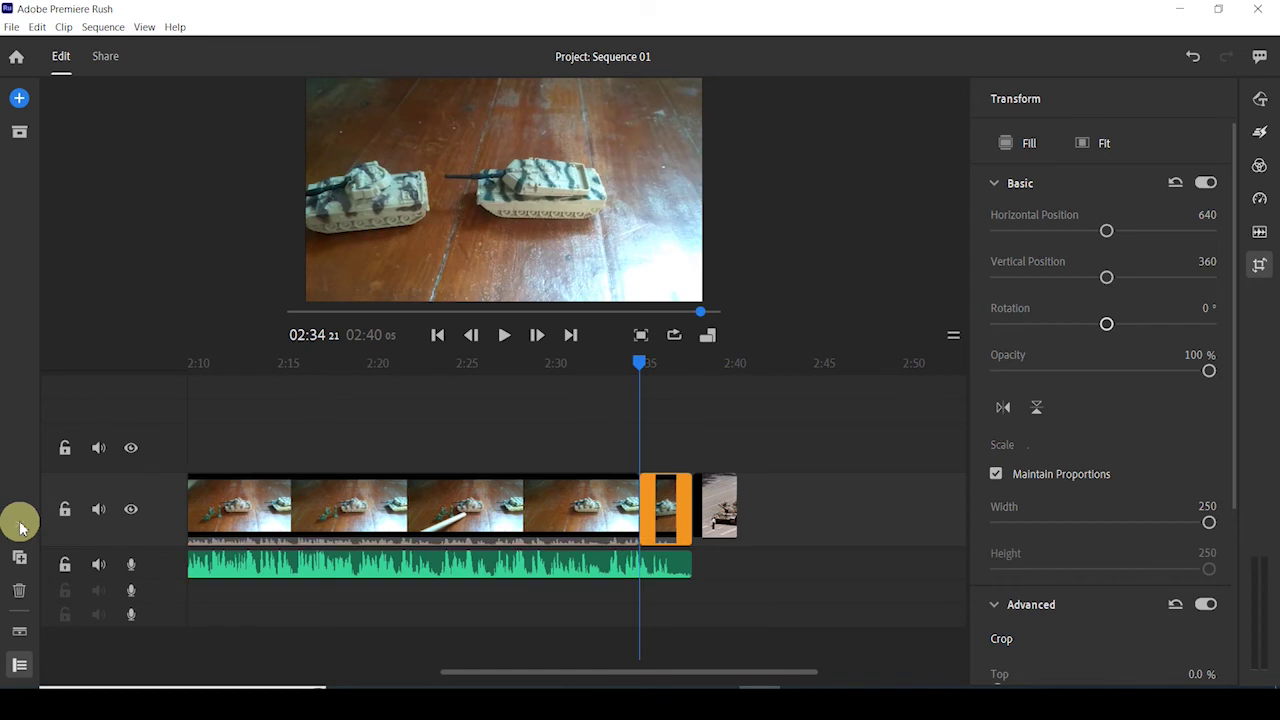
click(661, 567)
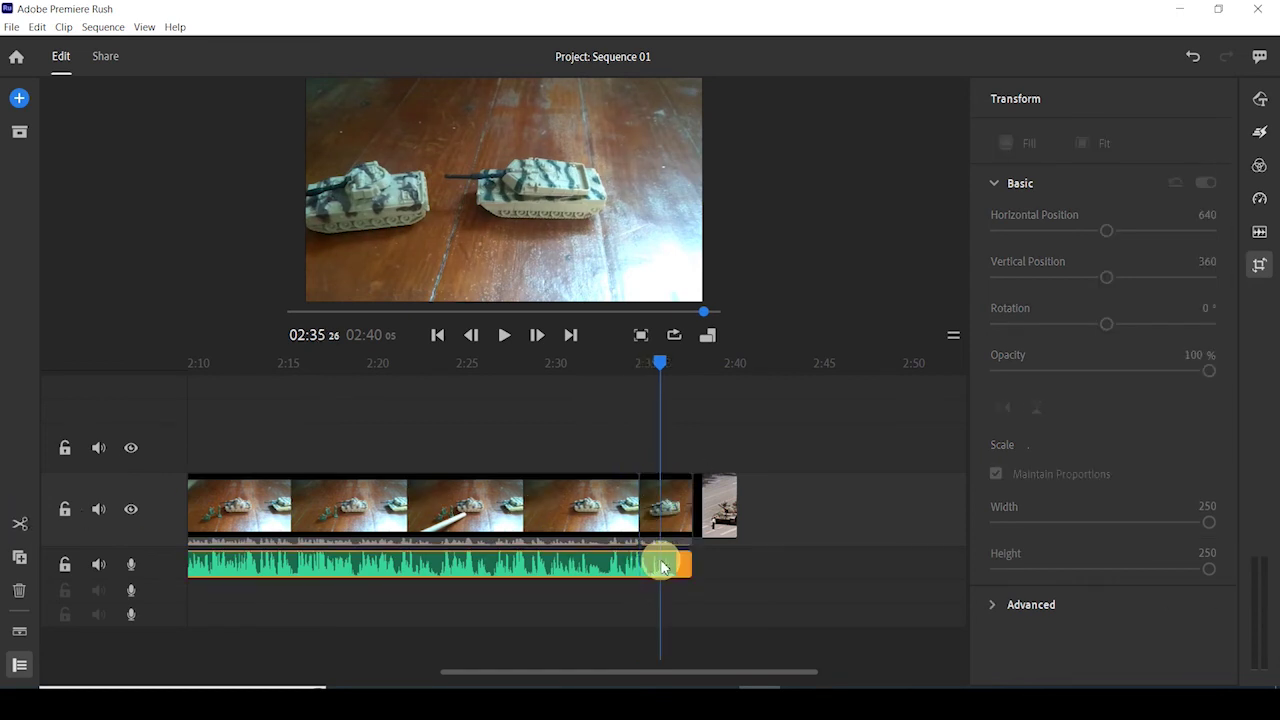
click(592, 562)
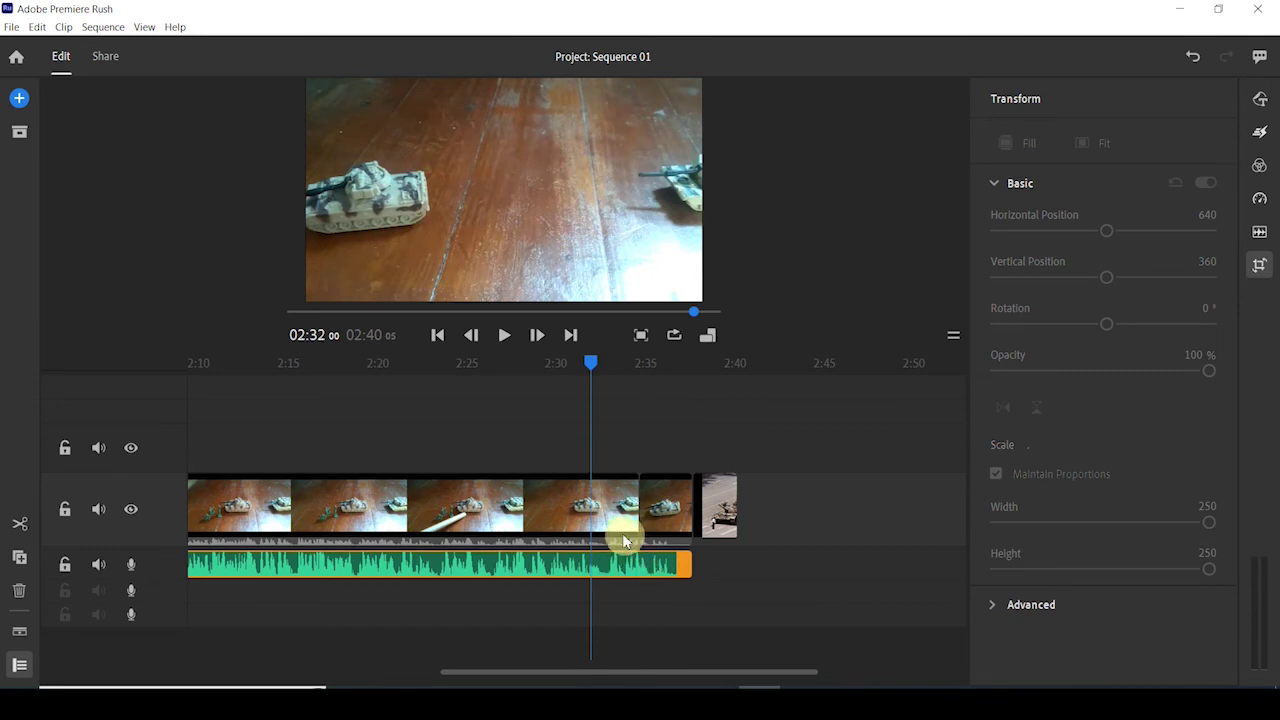
click(622, 535)
Step: Delete the short video piece between the split at 02:34:21 and the tank man picture, keeping the separated audio
click(652, 508)
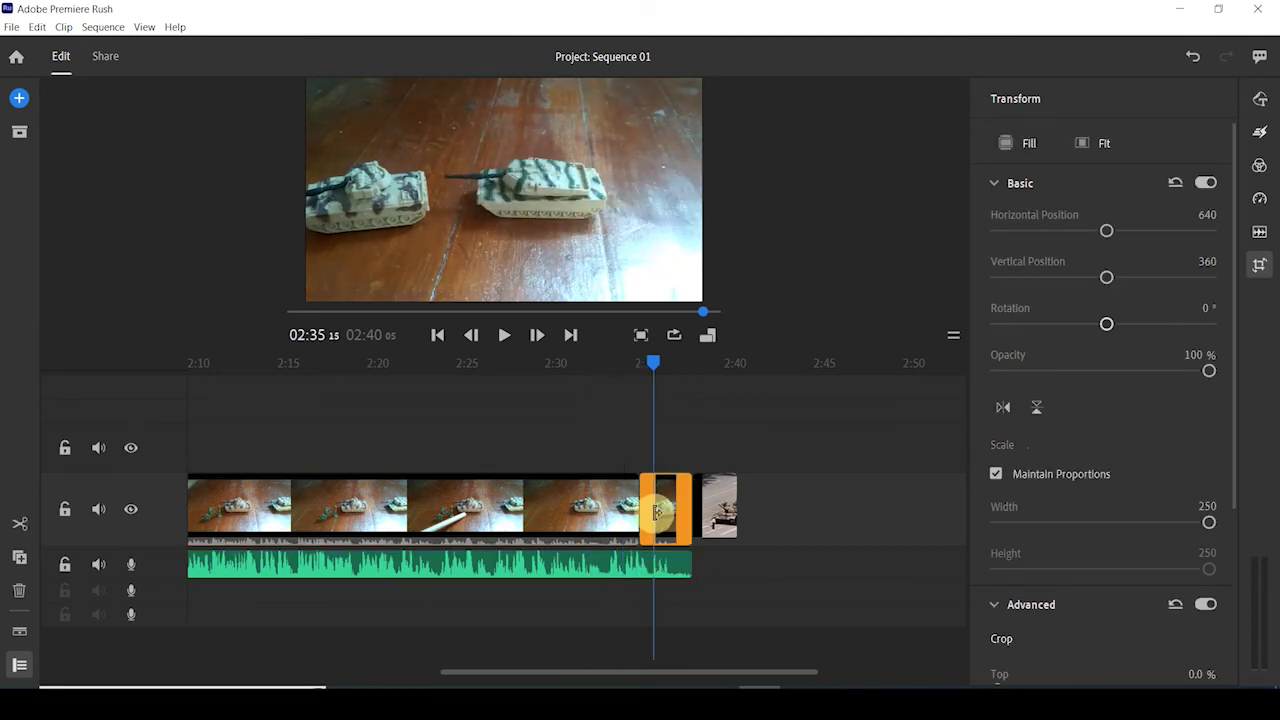
click(590, 520)
click(691, 514)
click(675, 515)
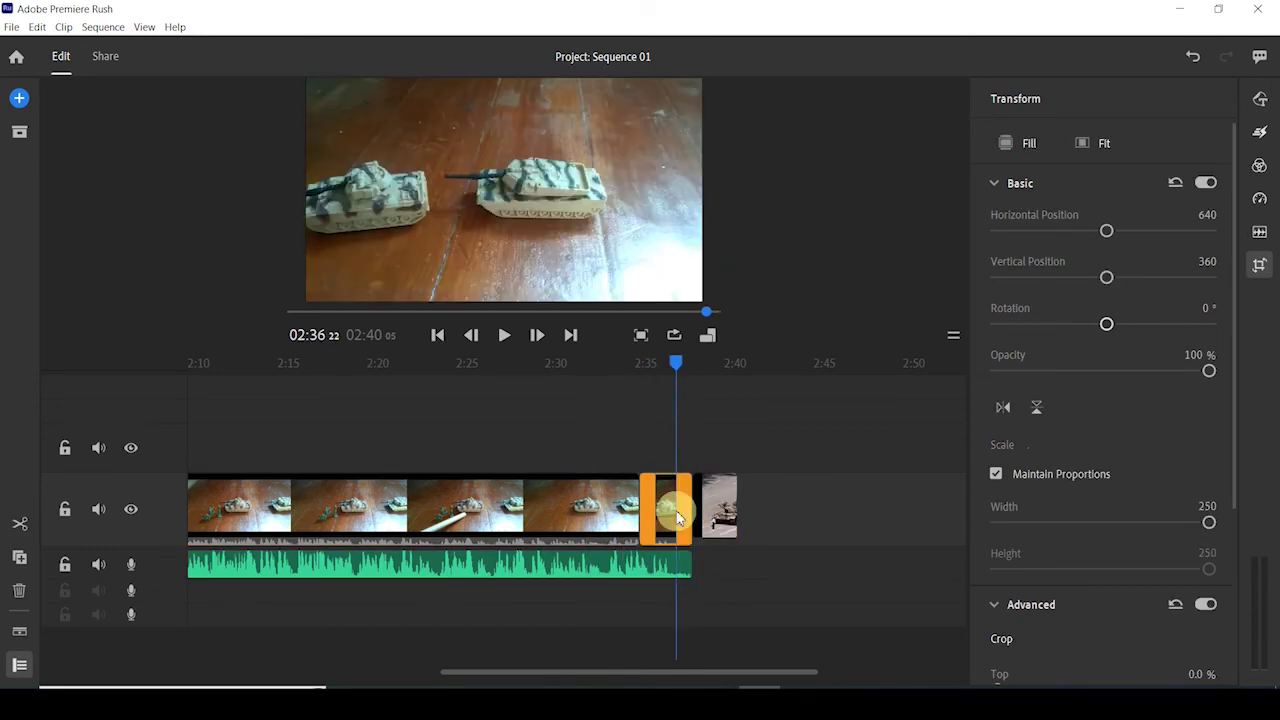
key(Delete)
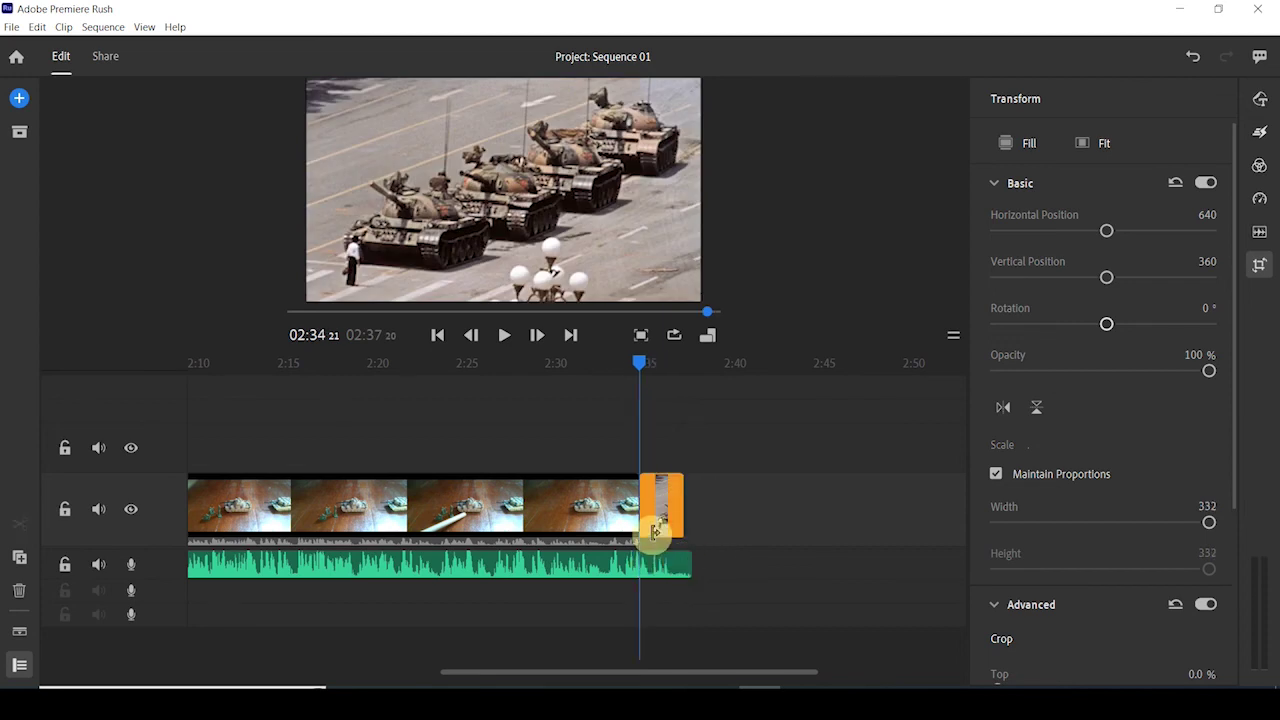
Step: Move the tank man picture onto the track above and play the tank clip's end from 02:33:09 into the section with only audio
drag(666, 491, 766, 491)
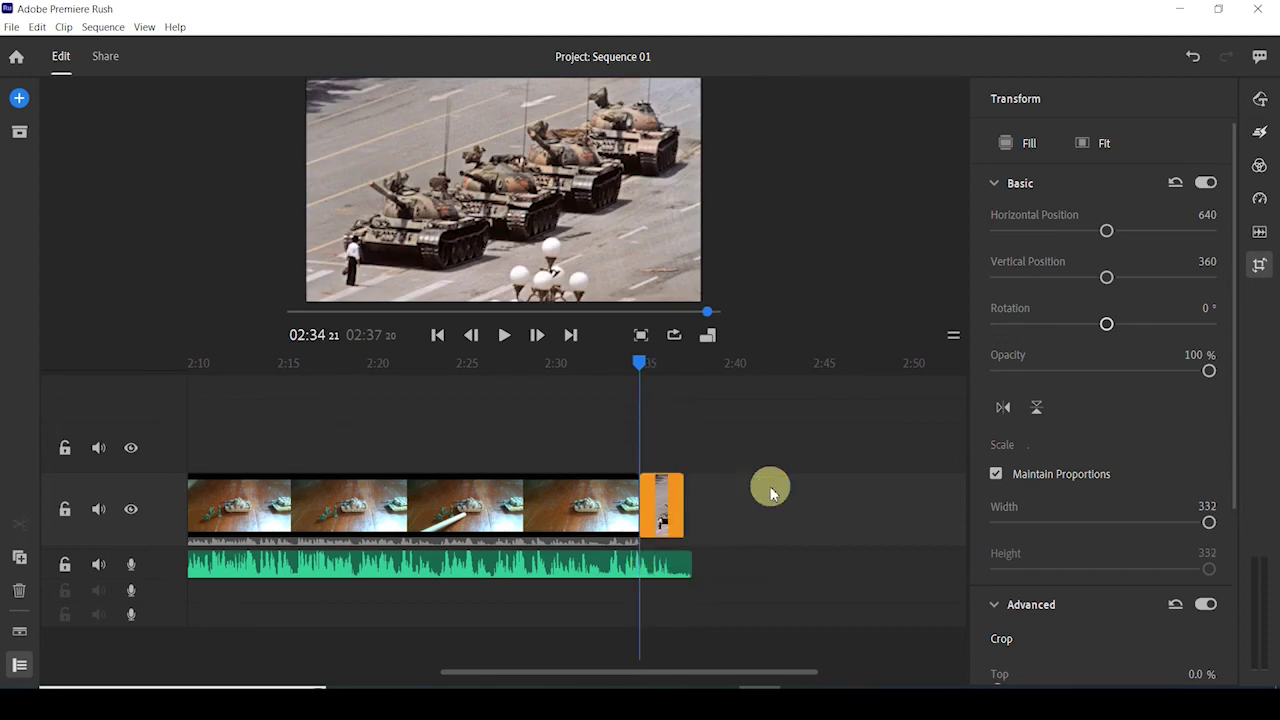
drag(660, 500, 533, 443)
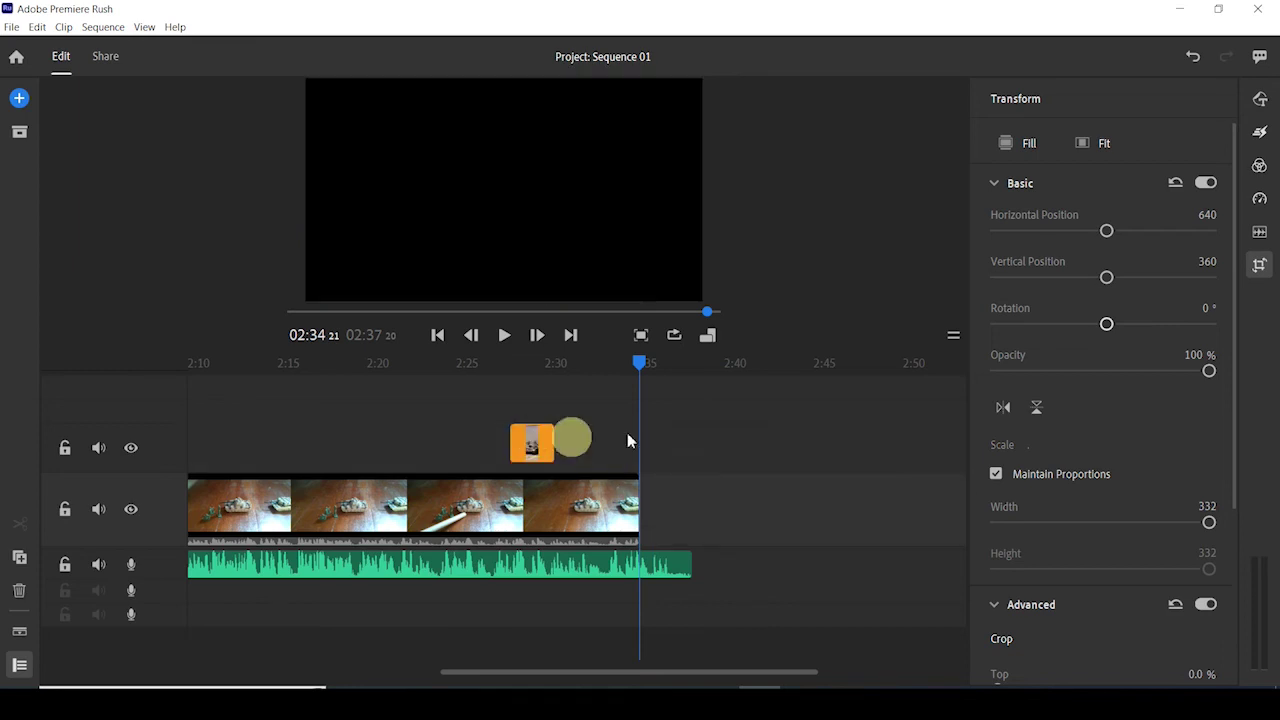
drag(639, 366, 614, 368)
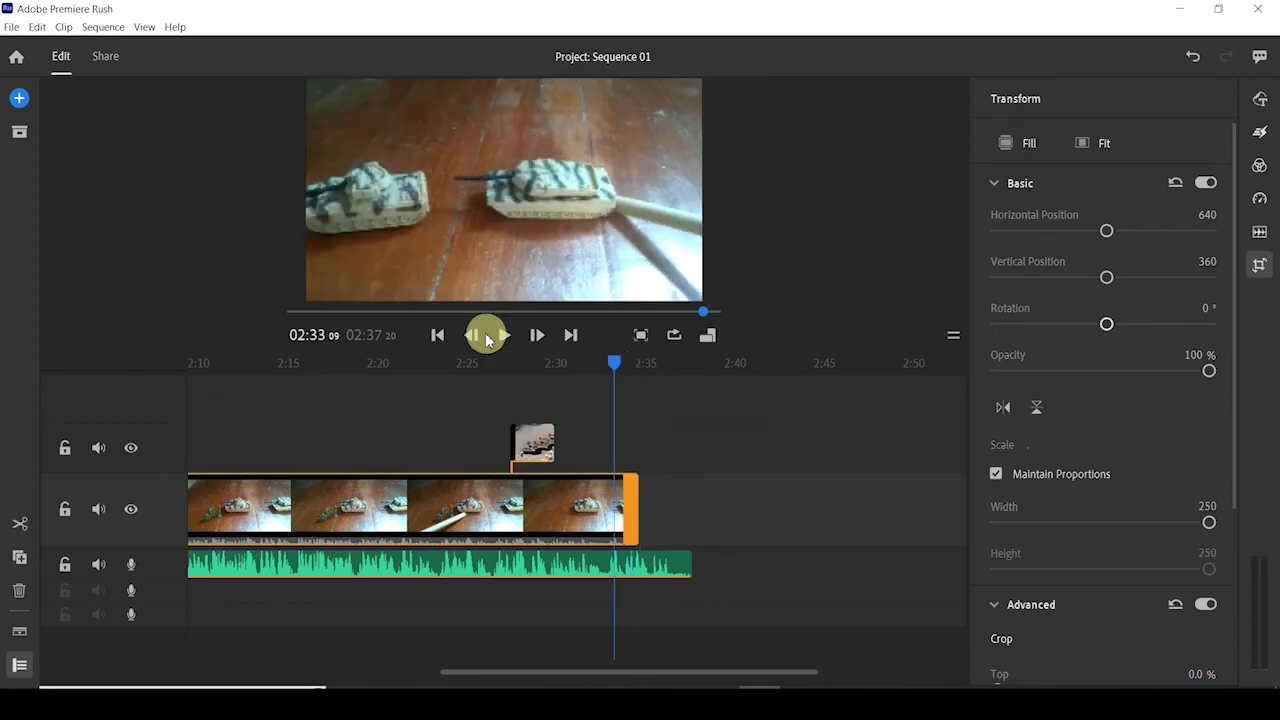
click(498, 335)
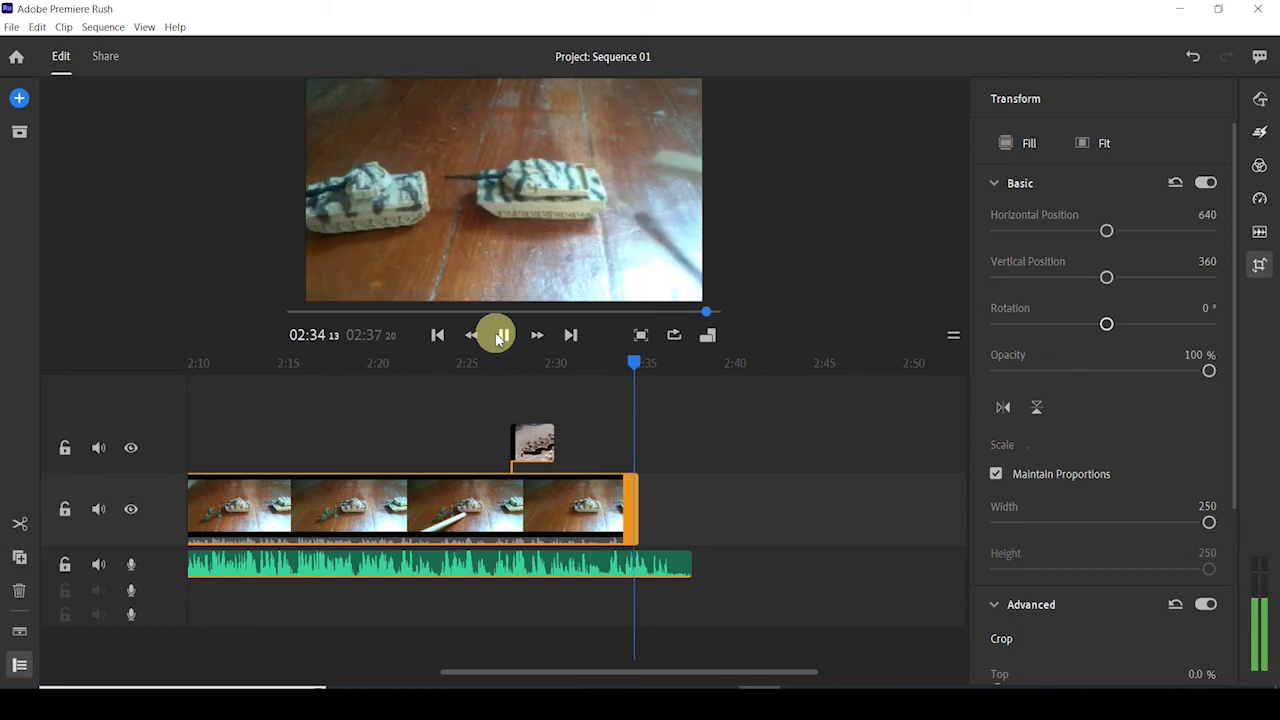
click(498, 335)
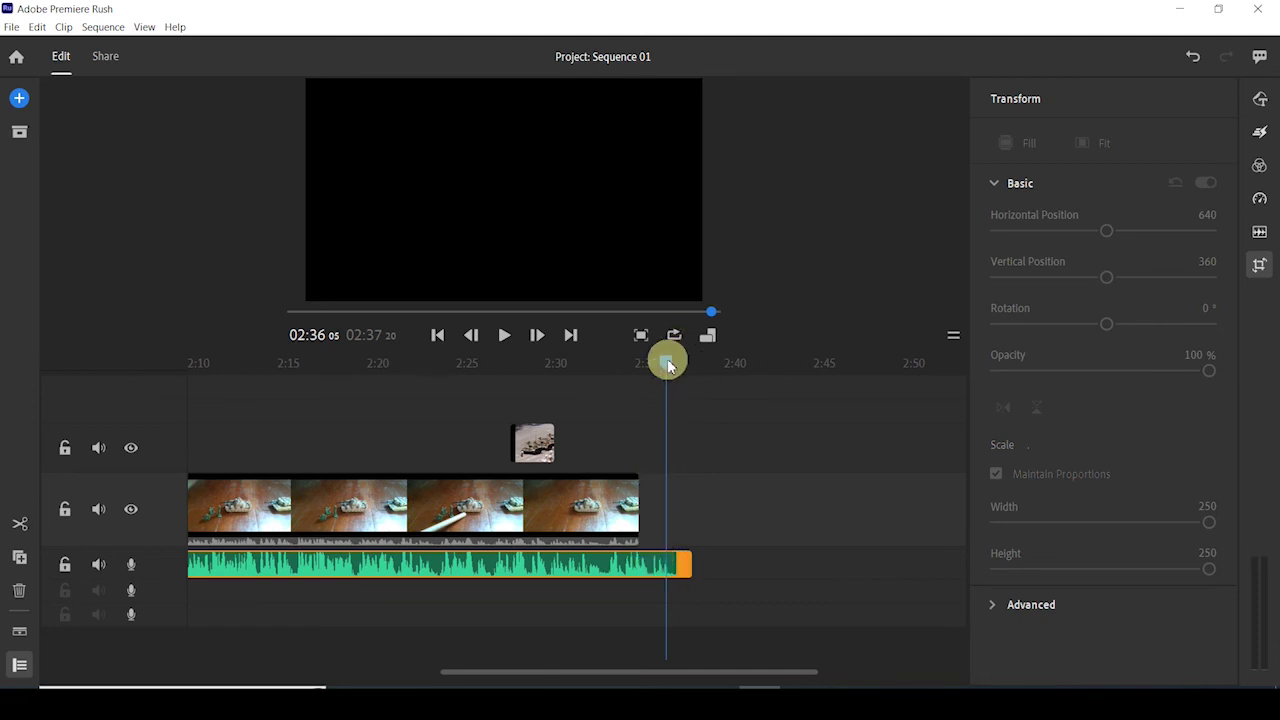
drag(668, 364, 613, 364)
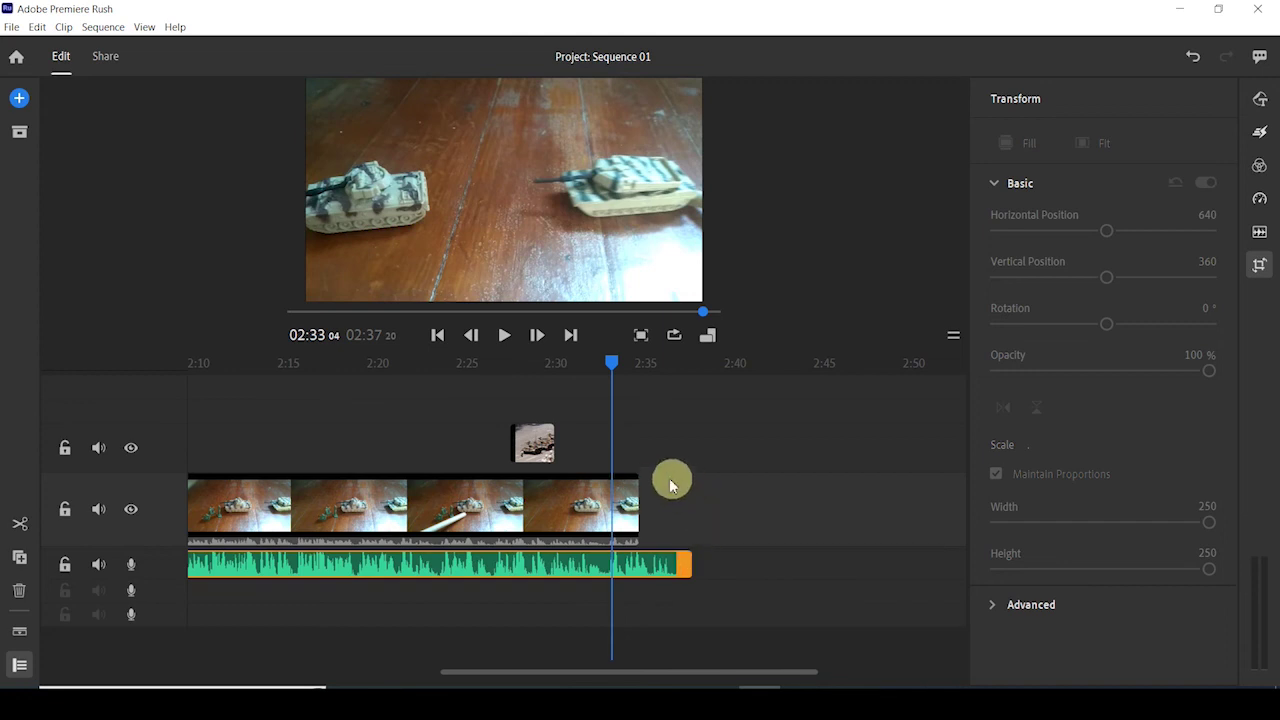
Step: Place the tank man picture directly after the last tank clip, extend it to the separated audio's end, and play across the cut
click(540, 443)
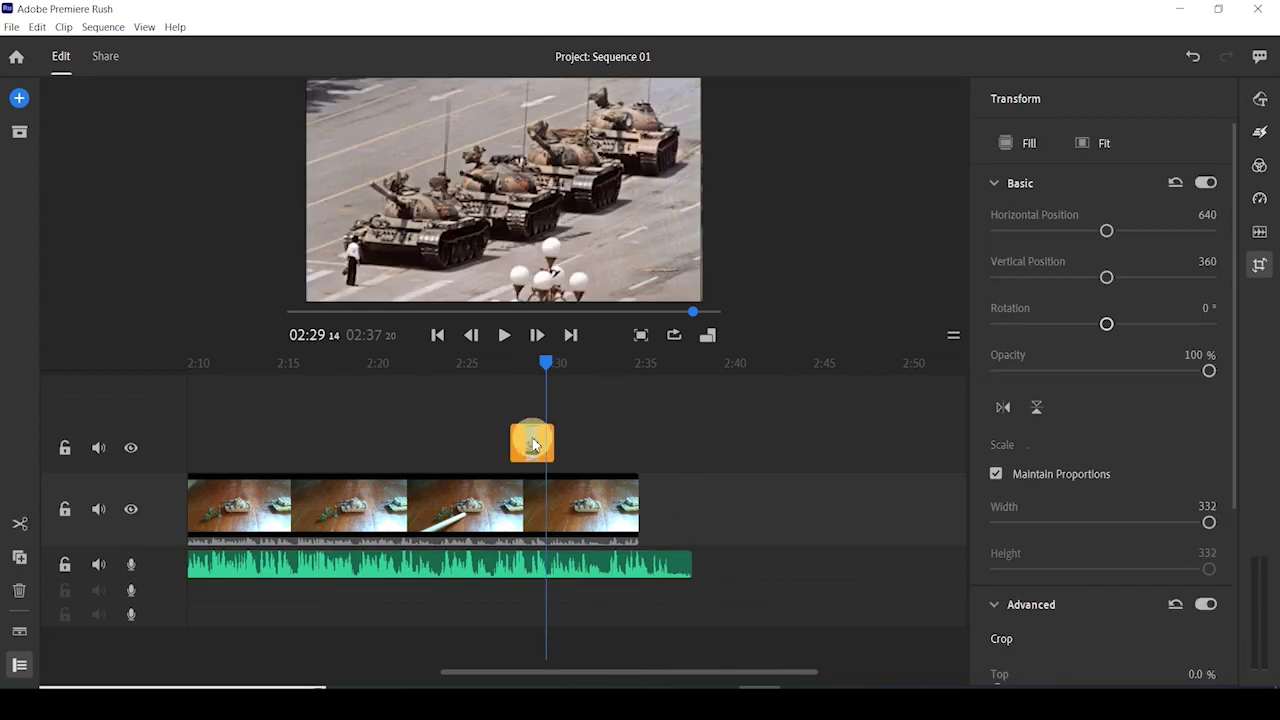
drag(540, 443, 690, 508)
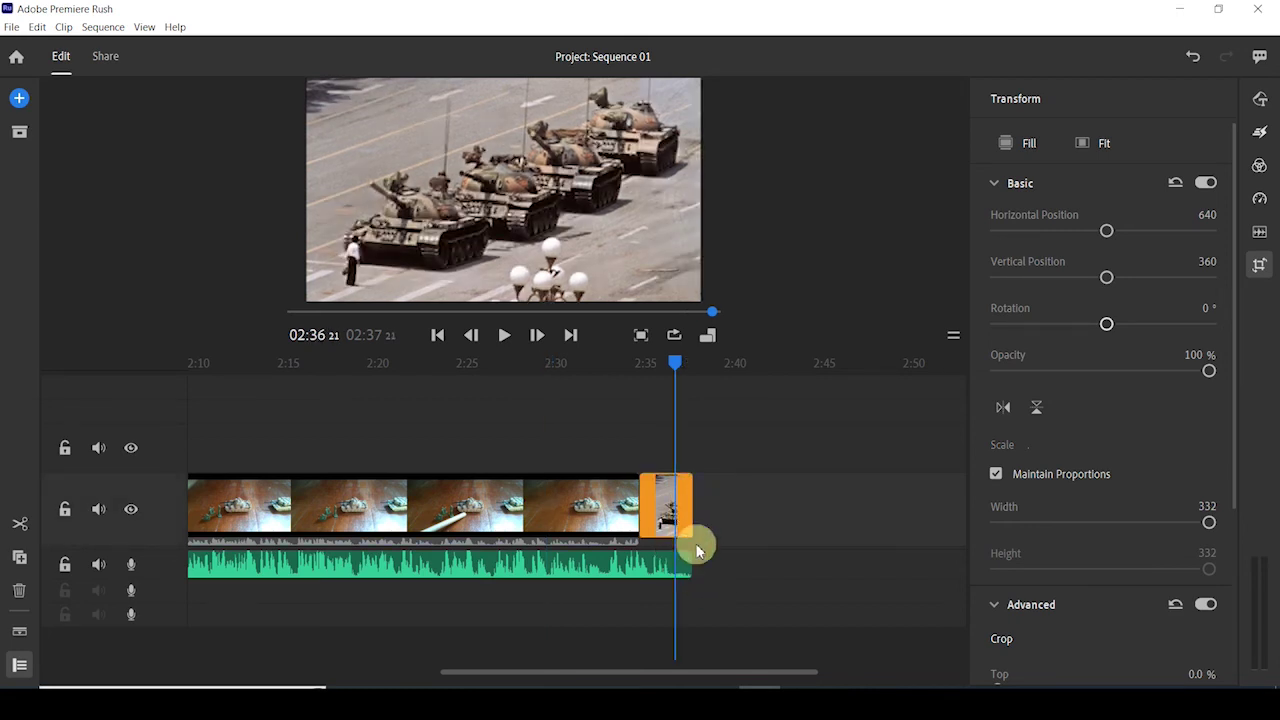
drag(676, 363, 634, 366)
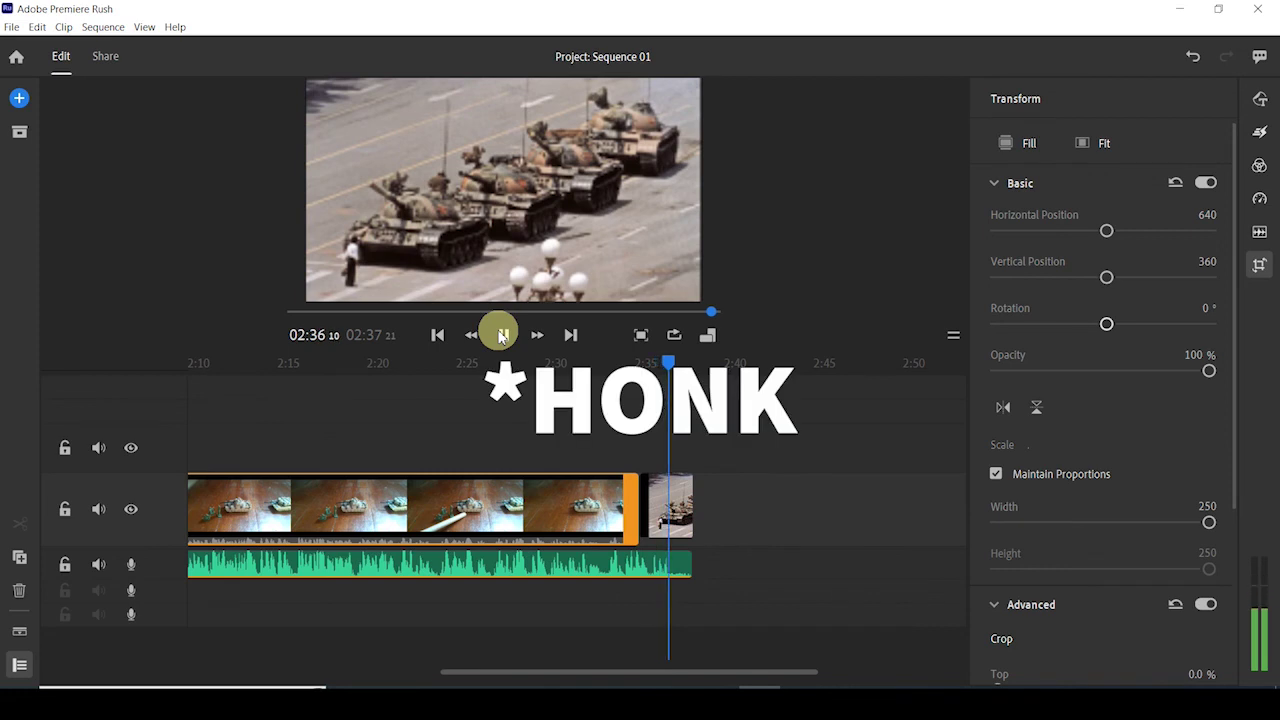
click(502, 336)
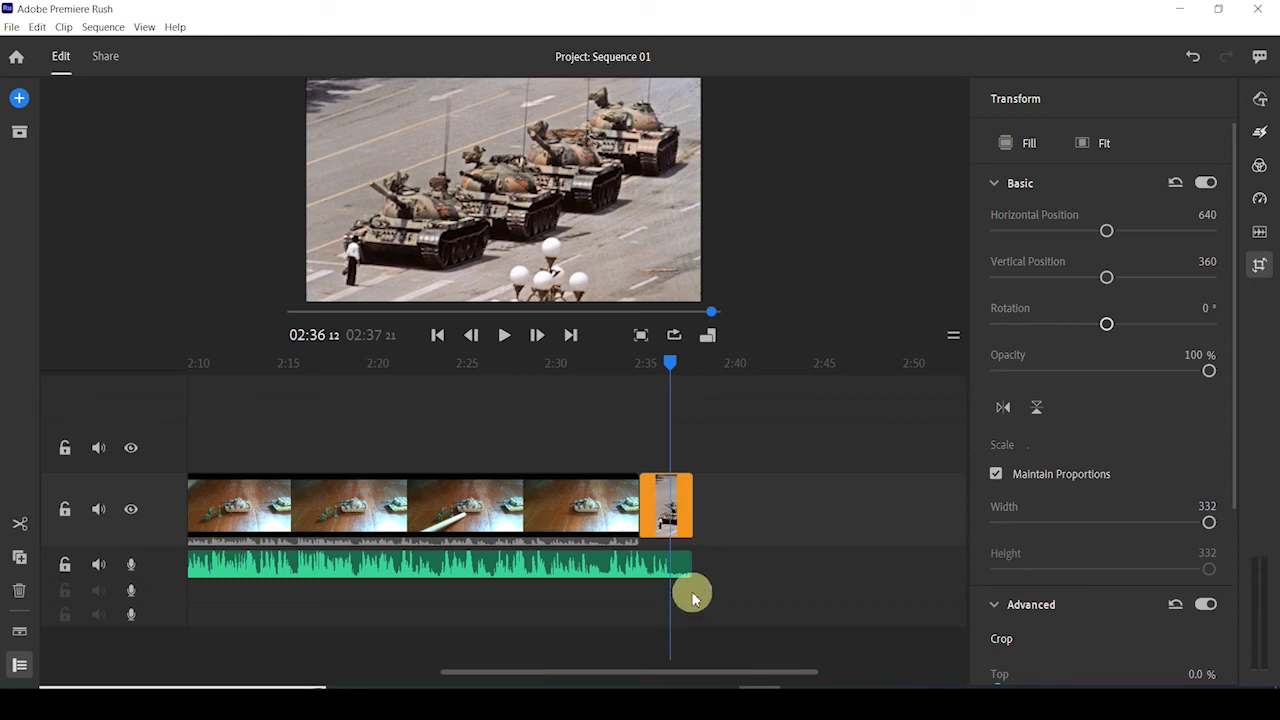
Step: Select the separated audio, the tank clip's video and the tank man picture in turn to review the arrangement
click(583, 565)
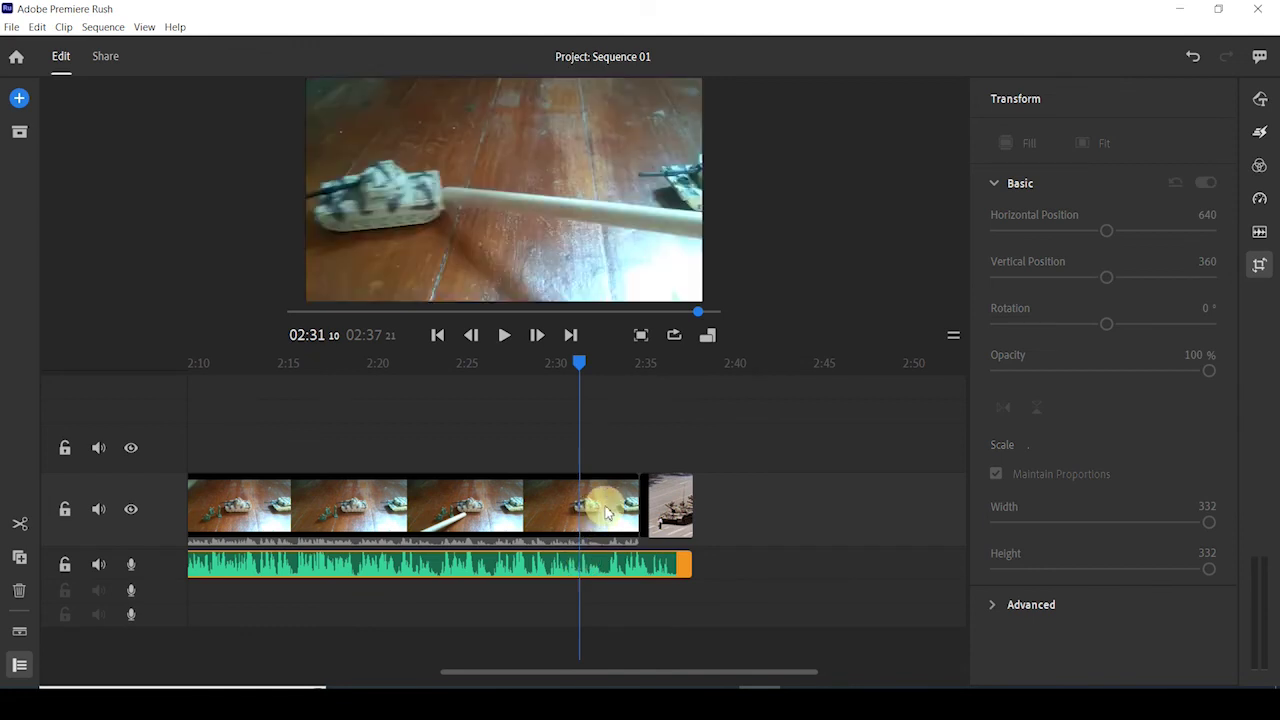
click(603, 511)
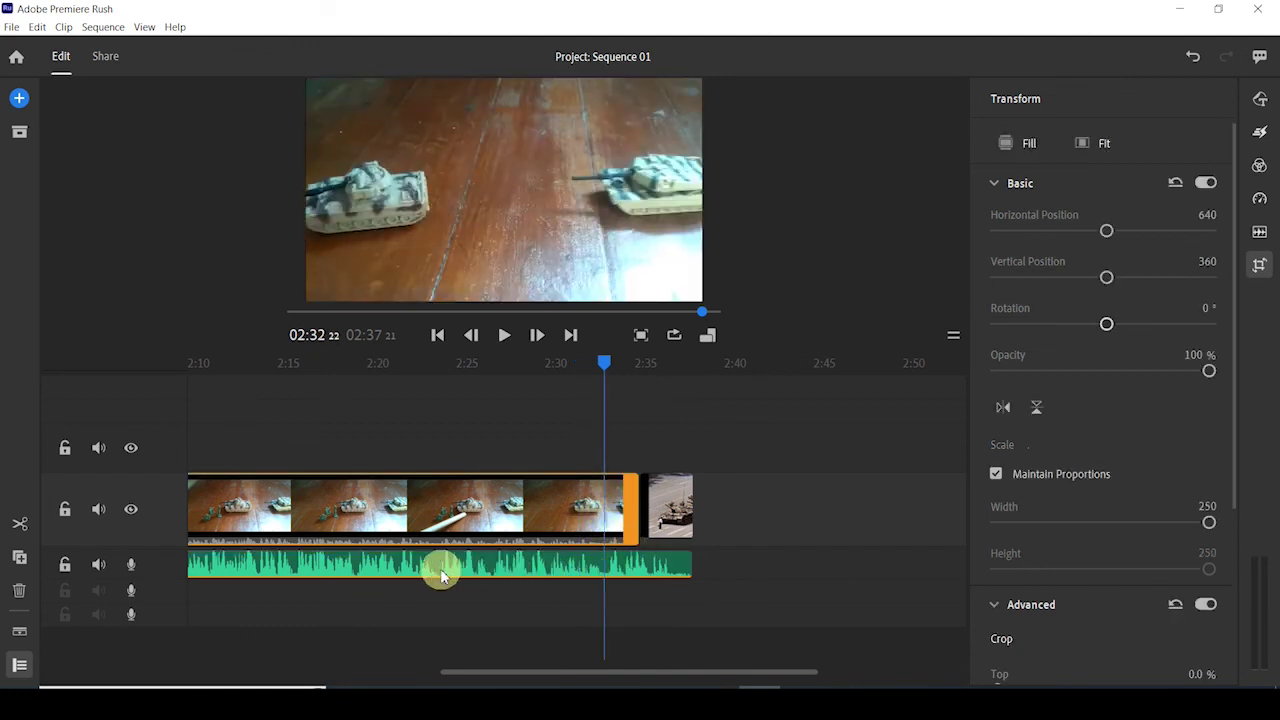
click(670, 495)
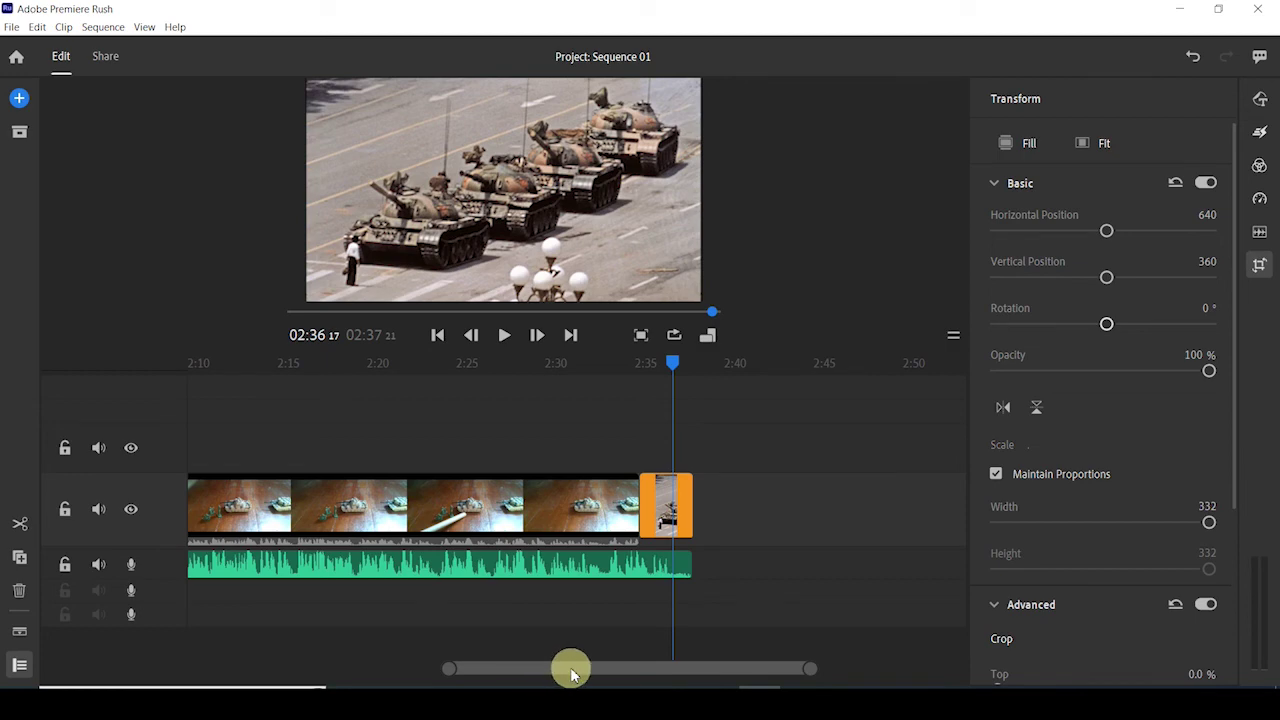
Step: Add the Pick me first clip from the Desktop media to the end of the sequence and close the media browser
drag(572, 675, 563, 669)
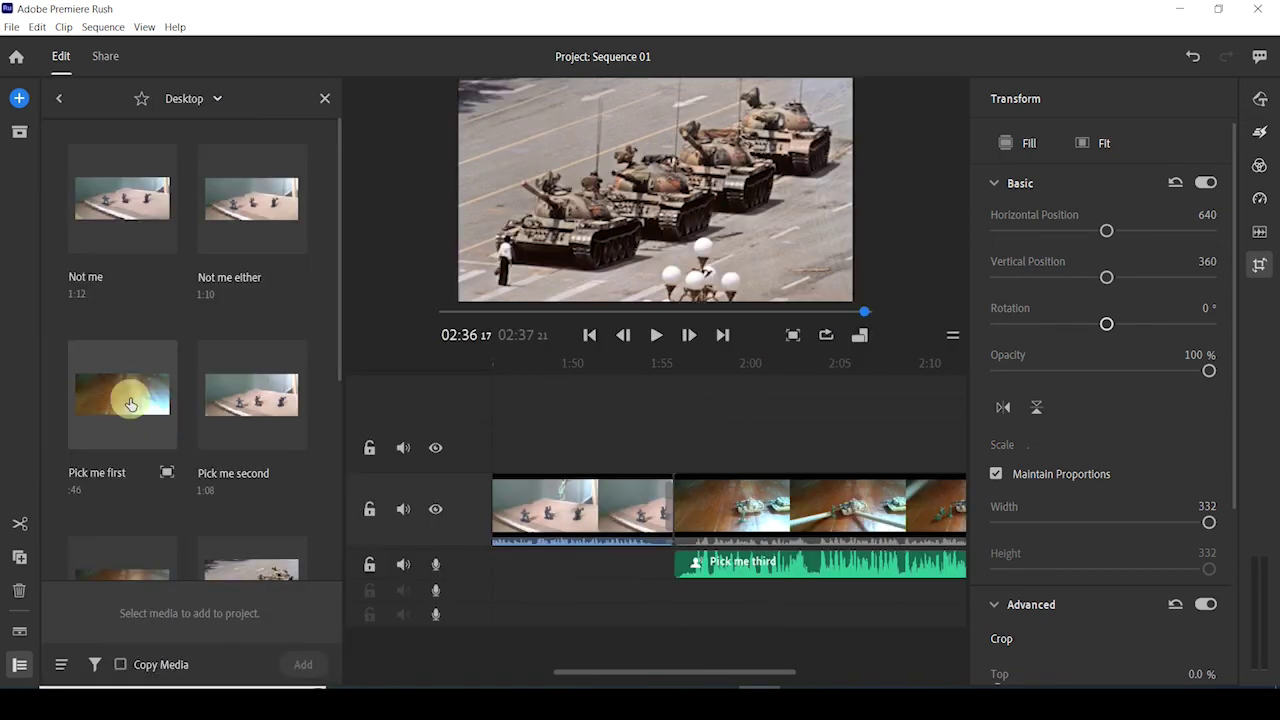
click(130, 403)
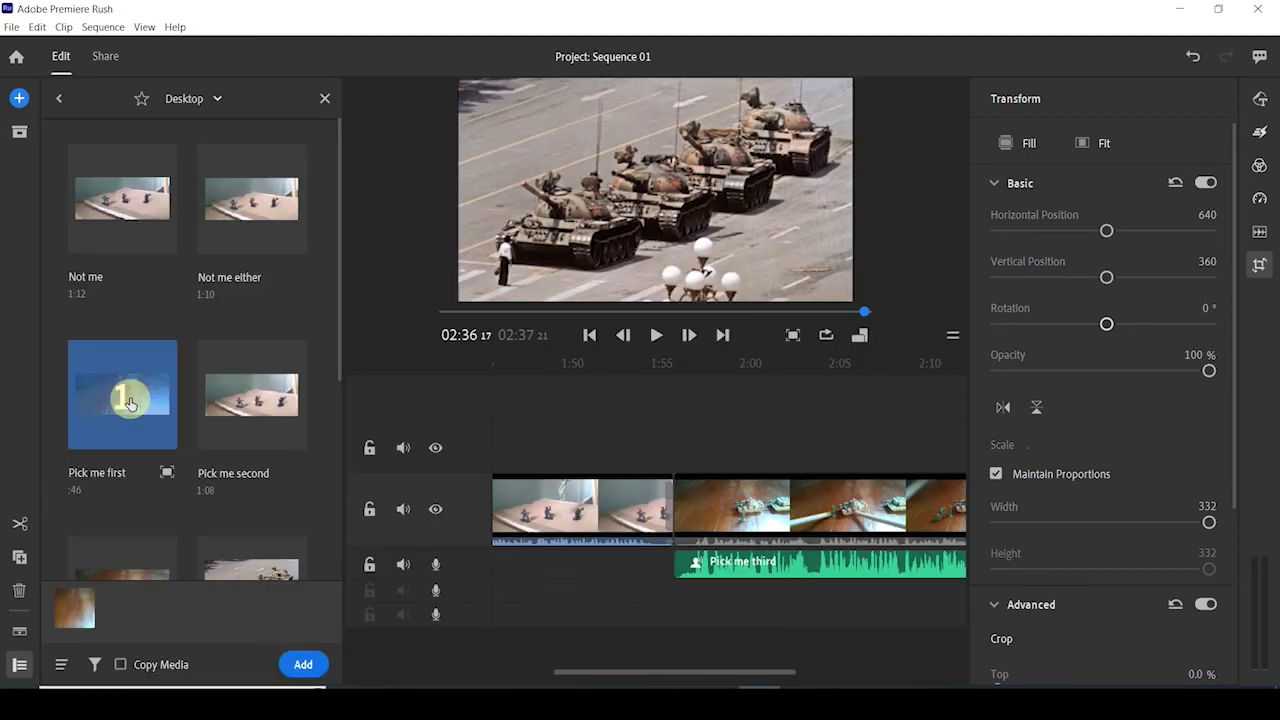
click(304, 664)
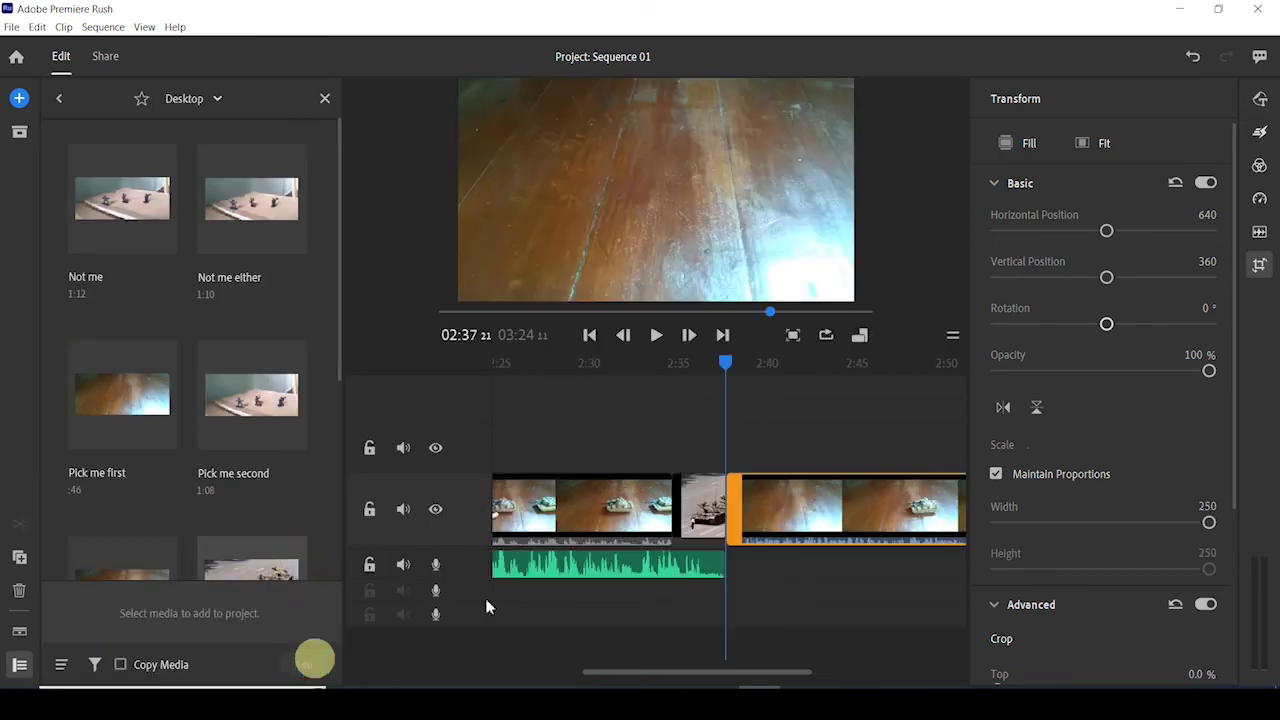
click(325, 101)
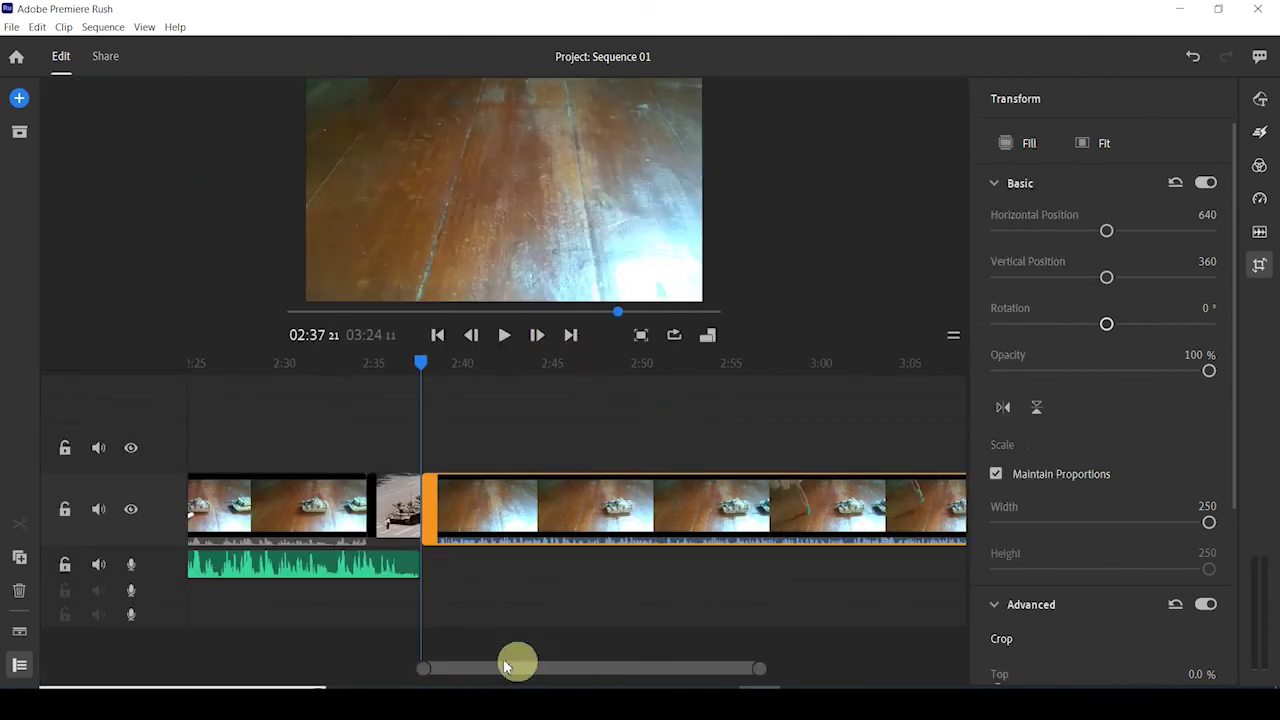
Step: Move the Pick me first clip onto the track above the last tank clip, near that clip's beginning
drag(543, 514, 263, 443)
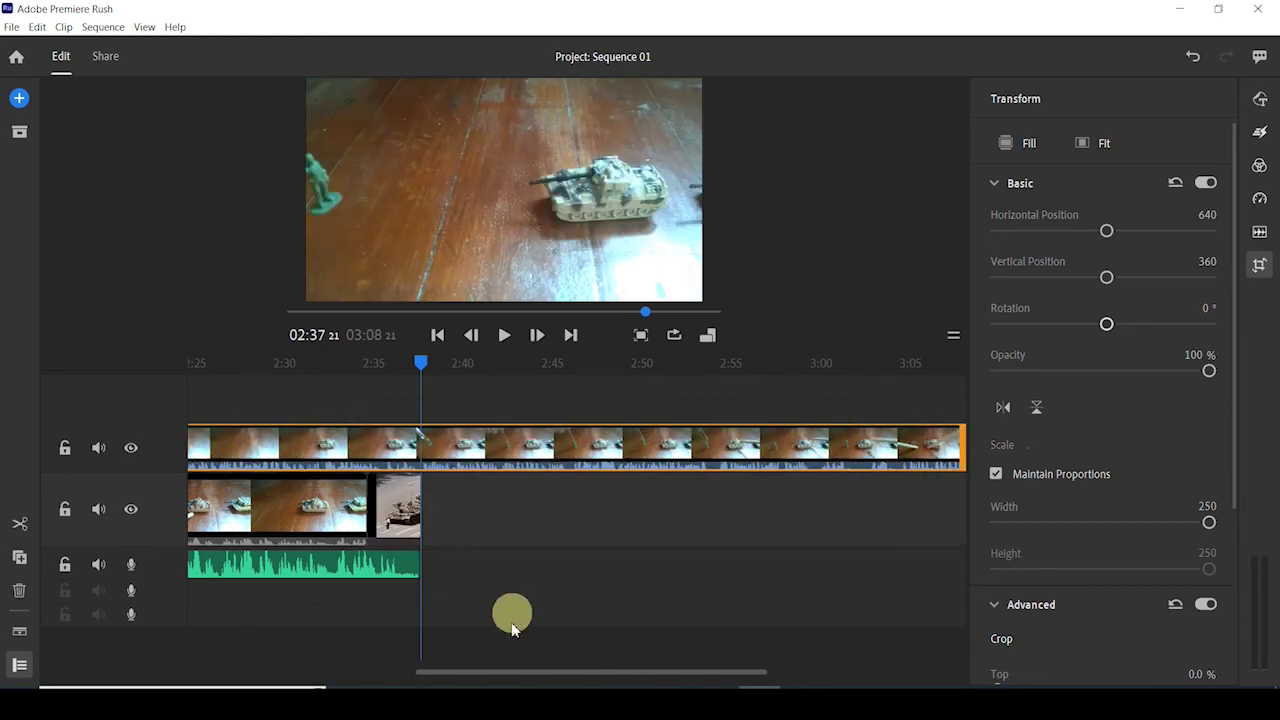
drag(493, 678, 423, 666)
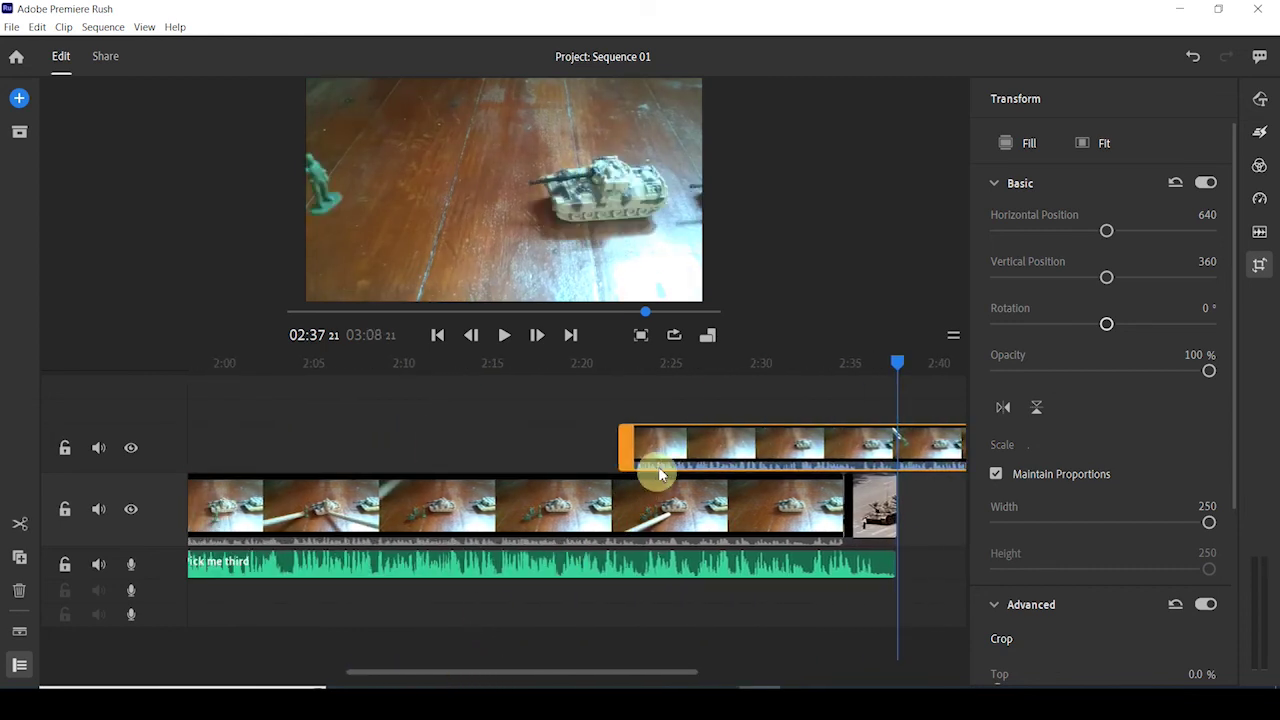
drag(654, 471, 250, 469)
Step: Select the stacked clips and separated audio in turn, and play the overlap from 02:04:17, stopping at 02:06:24
click(202, 524)
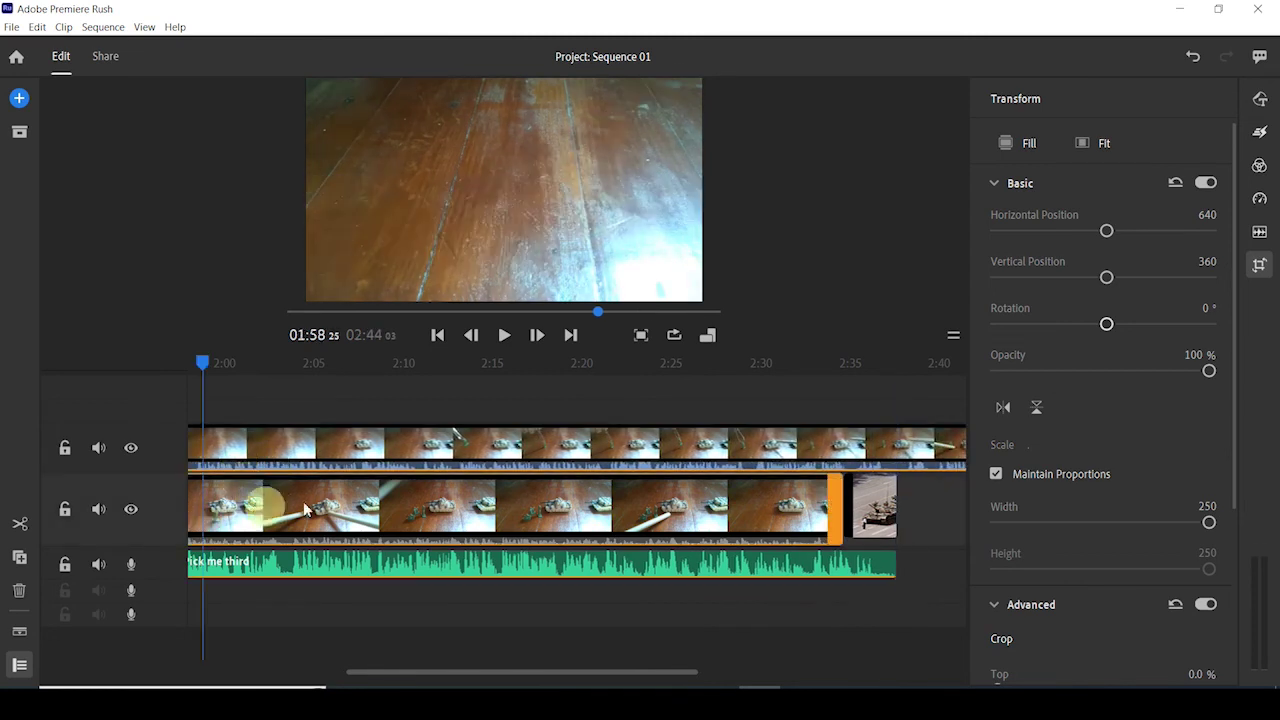
click(247, 452)
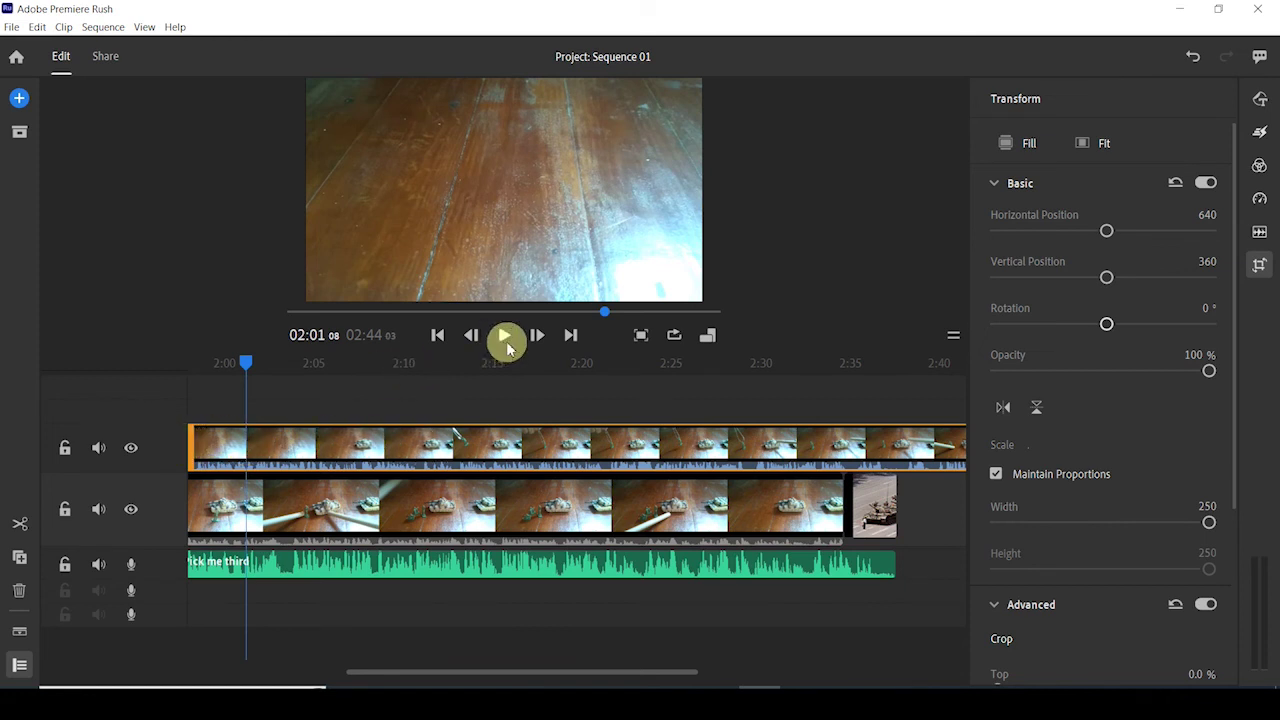
click(262, 572)
click(308, 443)
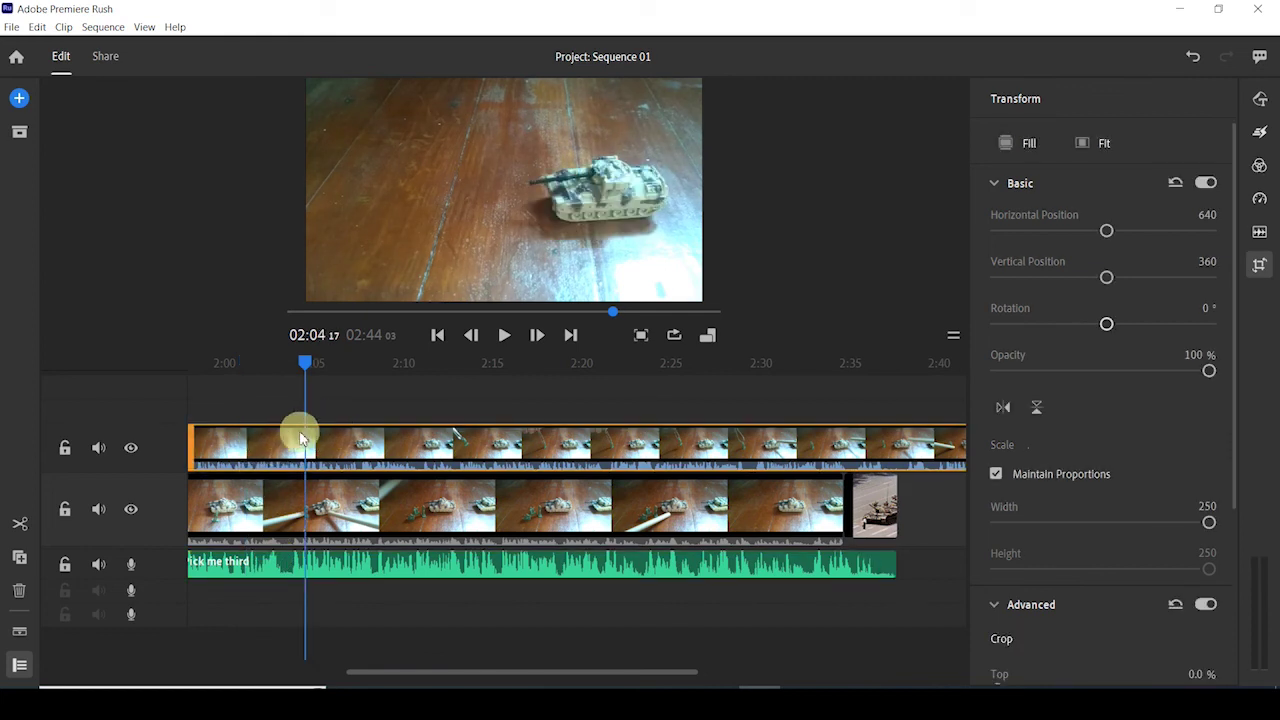
click(505, 340)
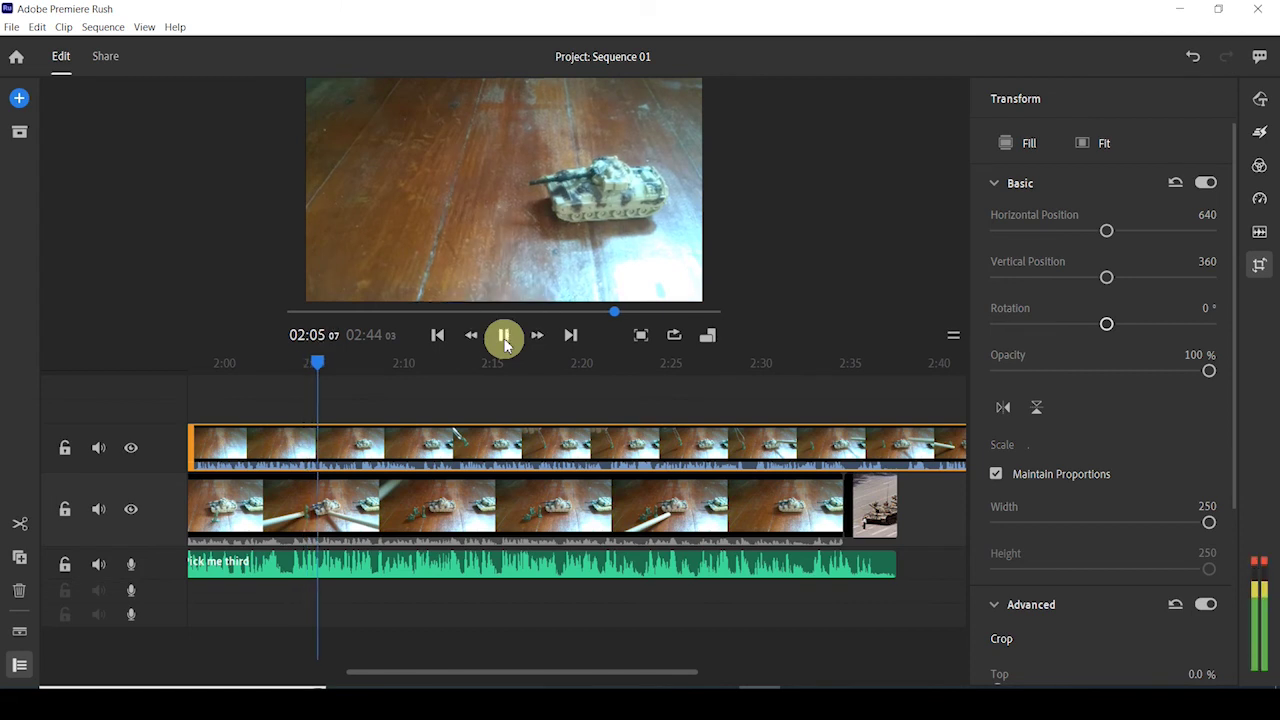
click(505, 340)
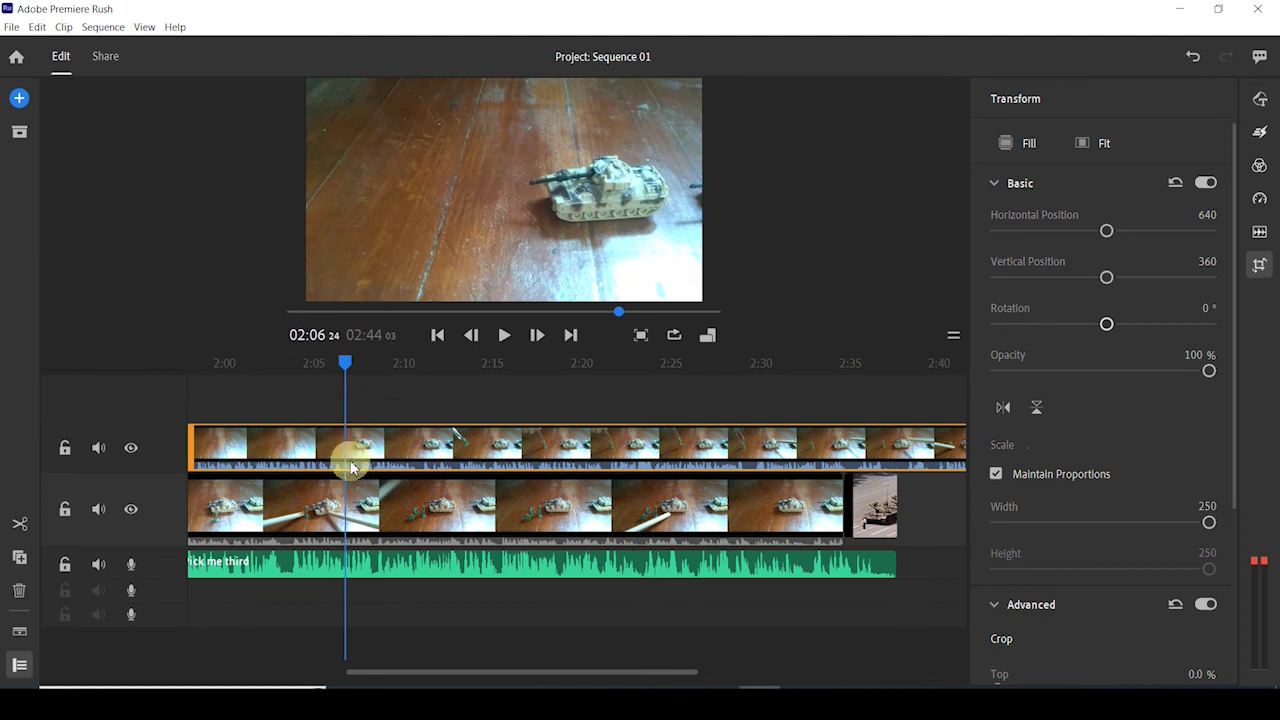
Step: Compare the overlaid Pick me first clip with the separated Pick me third audio and check the overlaid clip's available audio options
click(309, 452)
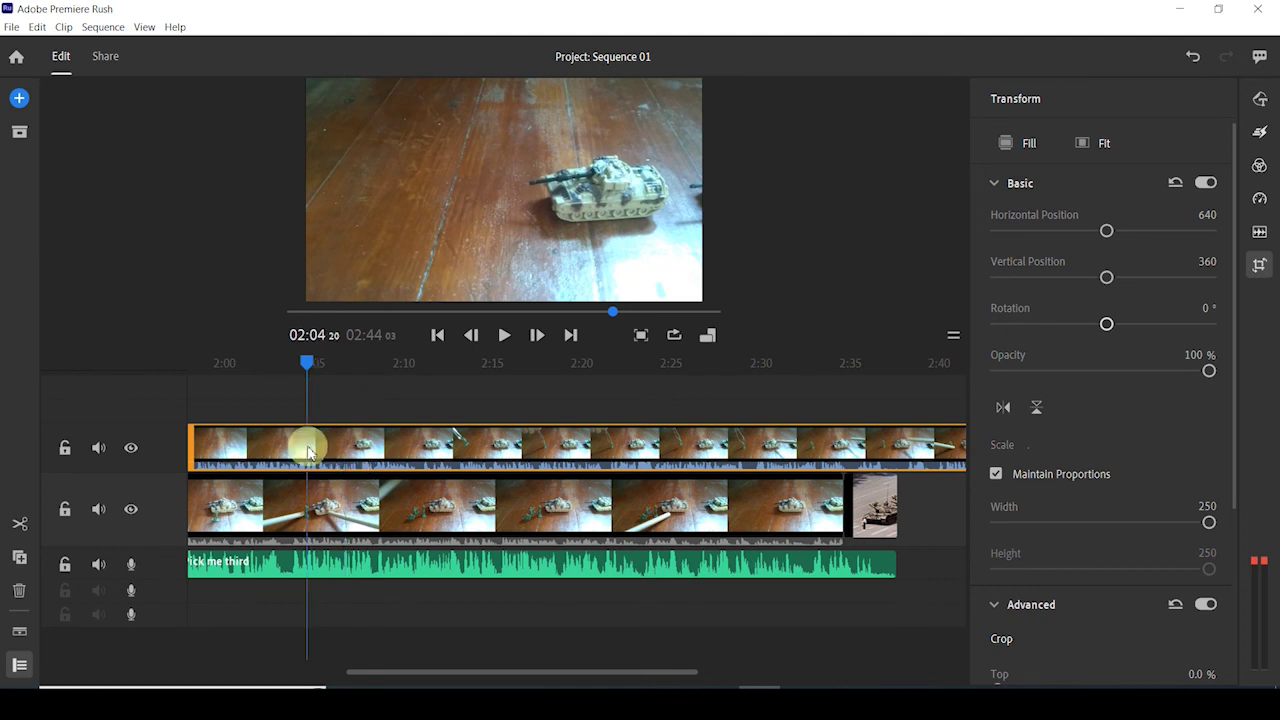
click(306, 568)
click(298, 565)
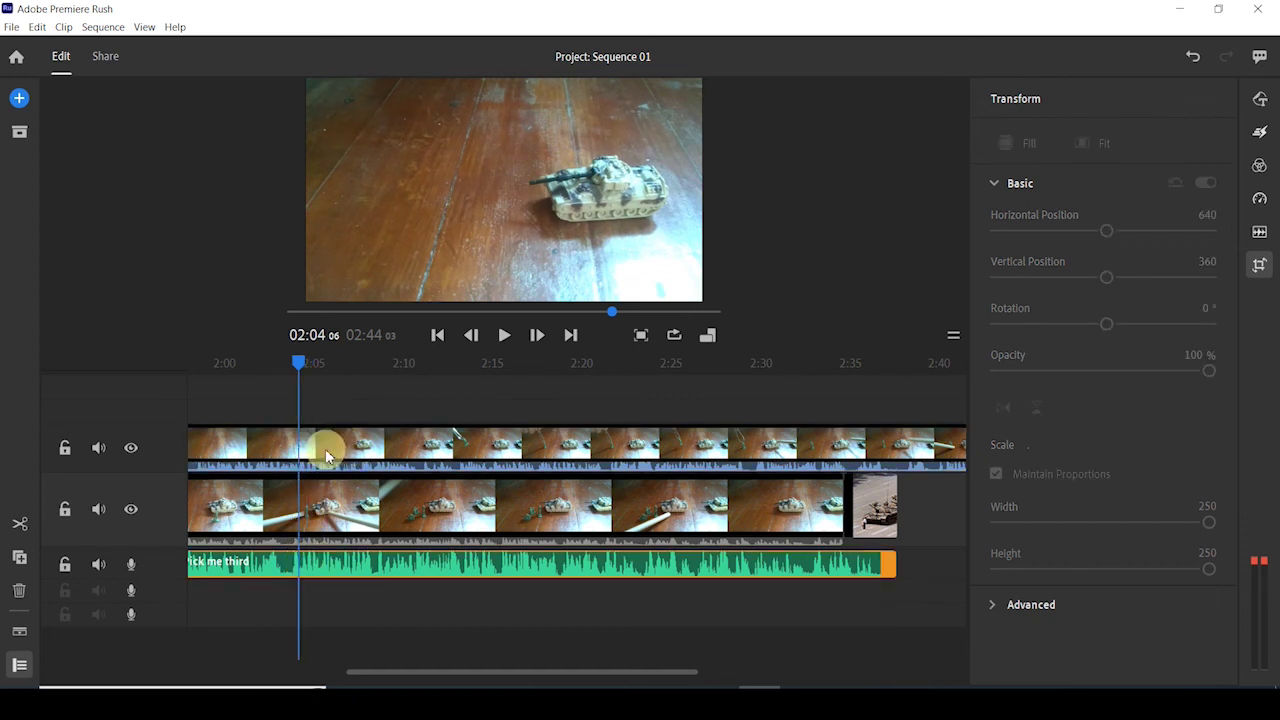
click(326, 455)
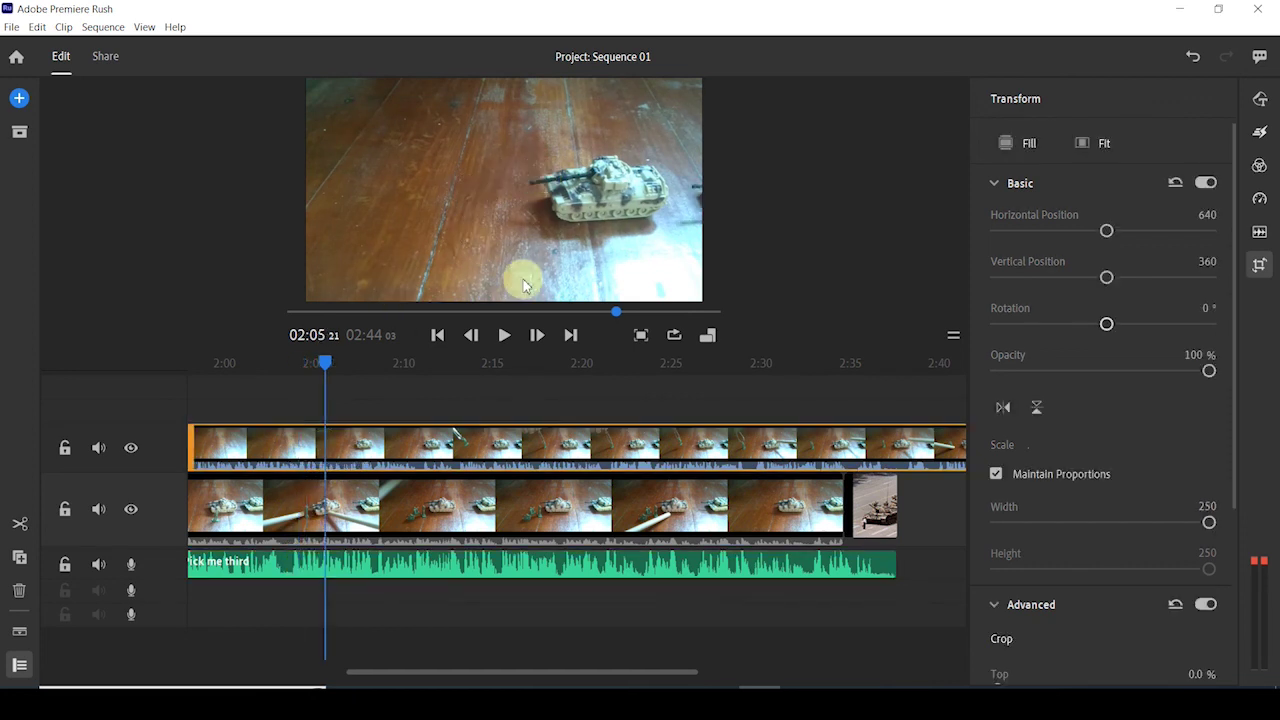
right_click(326, 449)
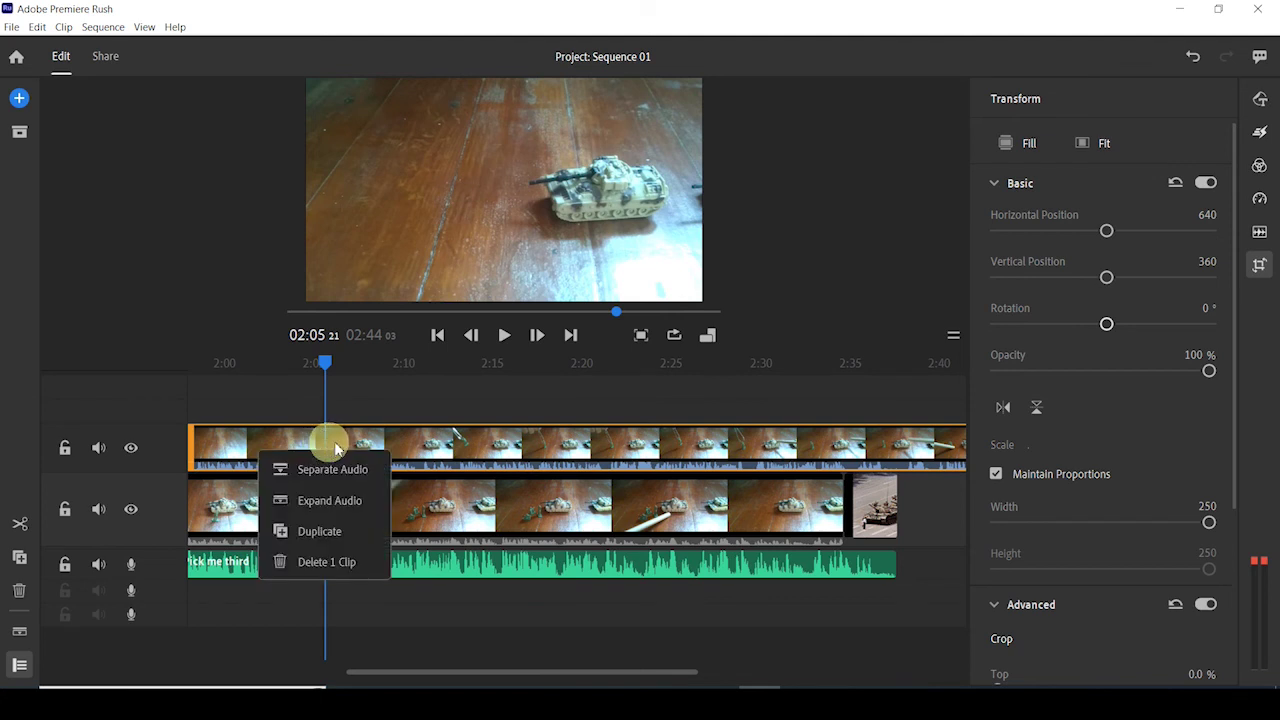
click(398, 440)
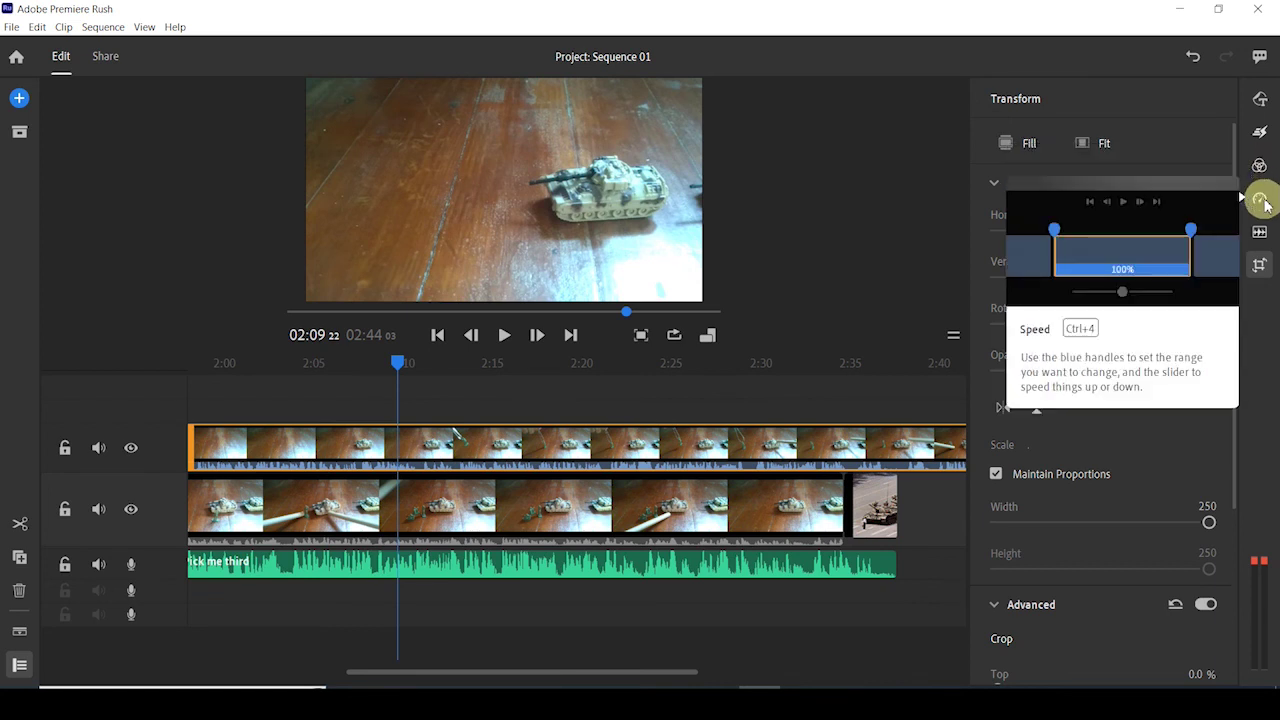
Step: Show the audio settings, play the separated Pick me third audio under the overlay from 02:07:03 to 02:09:04, and undo the last edit
click(1259, 232)
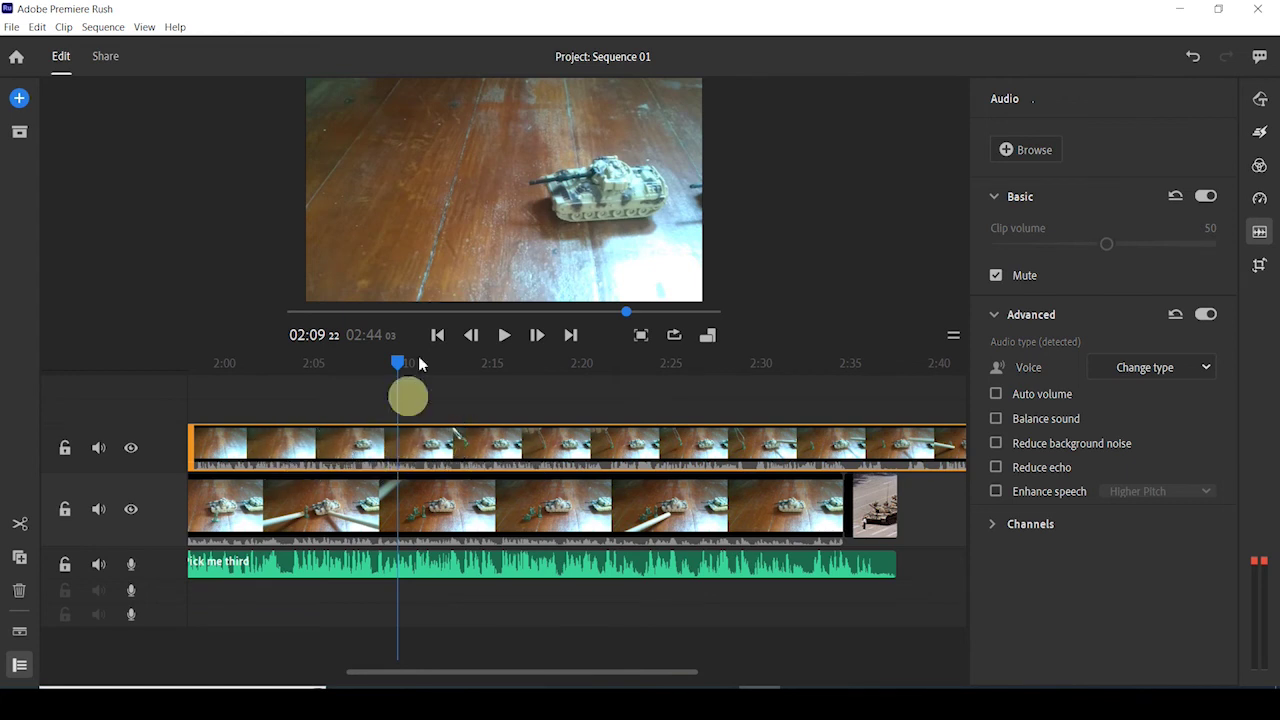
click(377, 572)
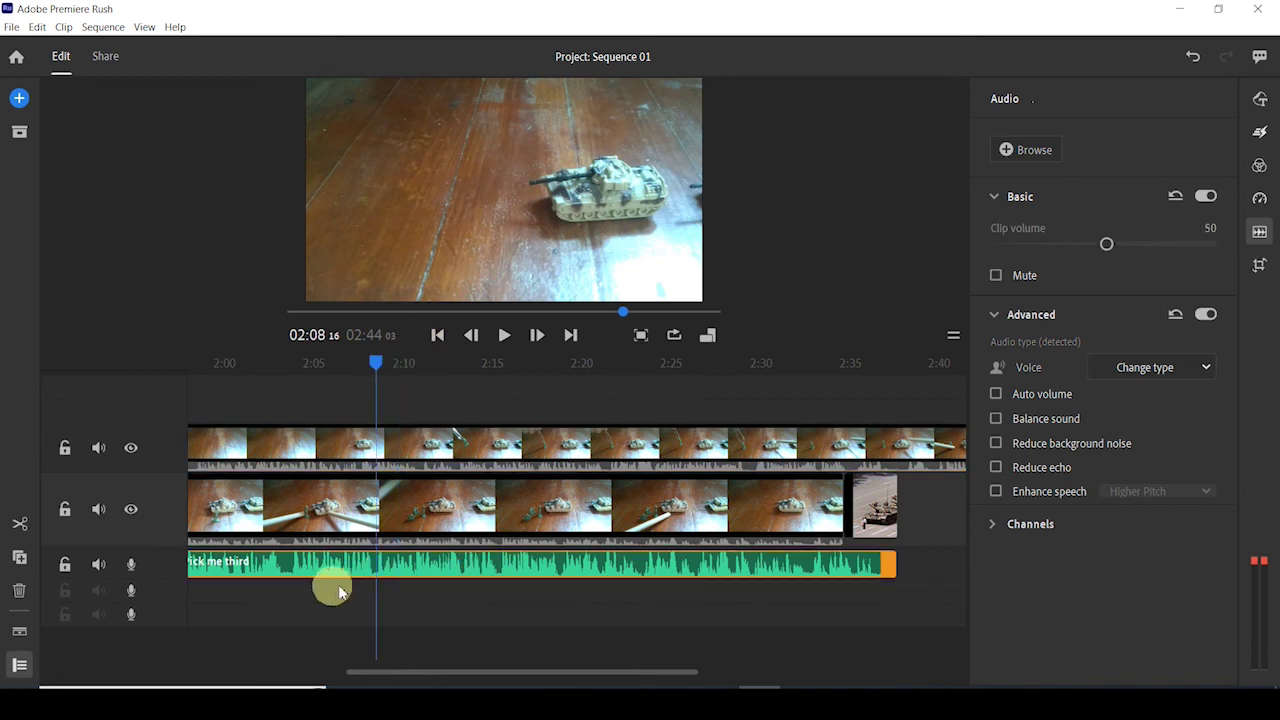
click(375, 364)
click(360, 364)
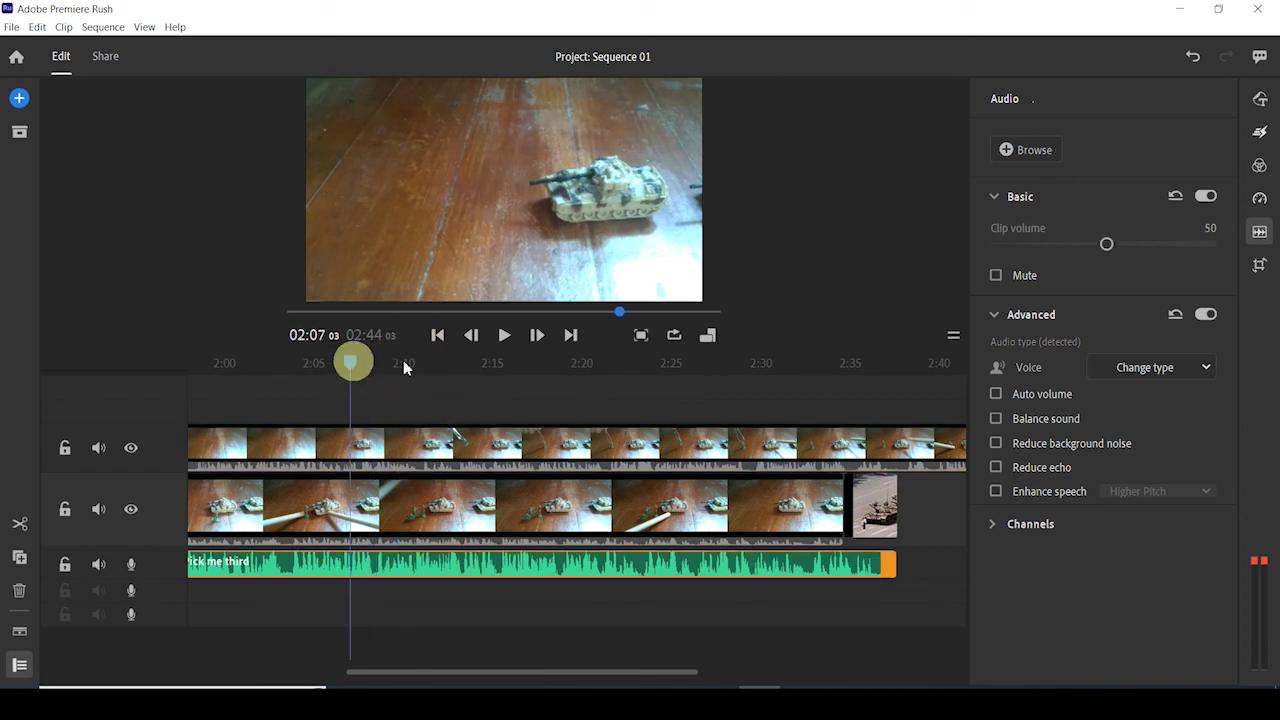
click(505, 335)
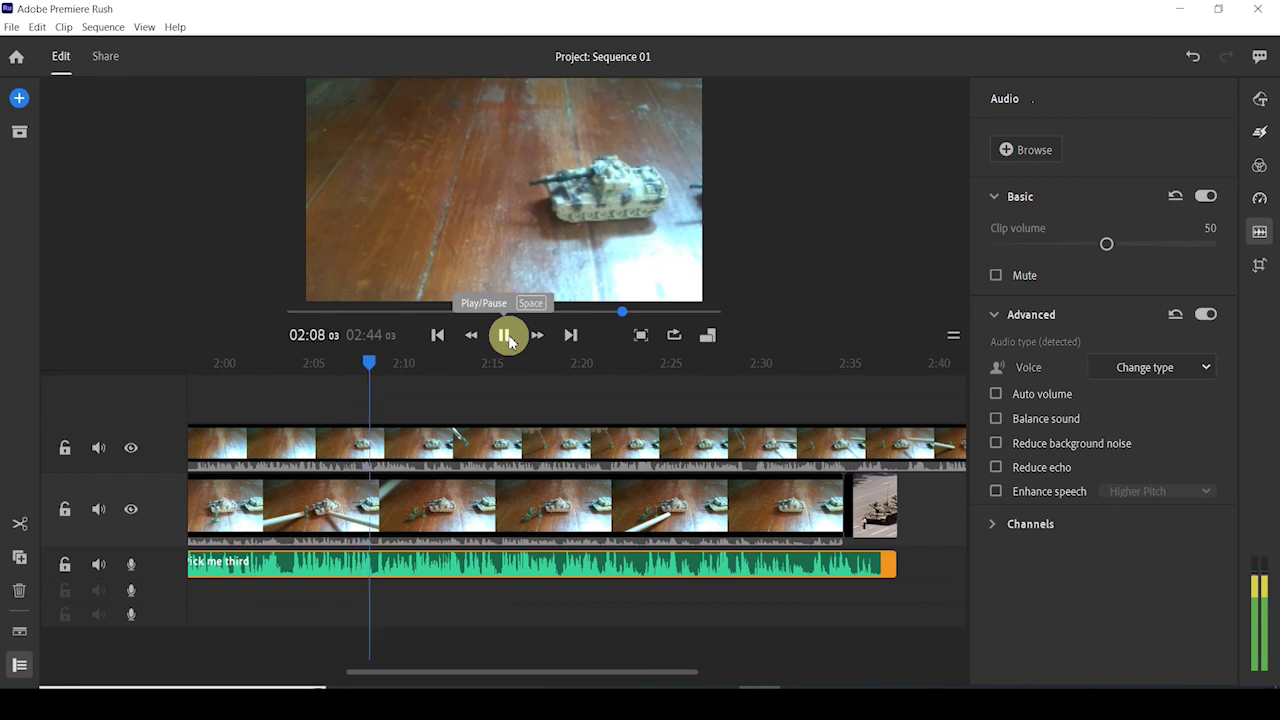
click(506, 338)
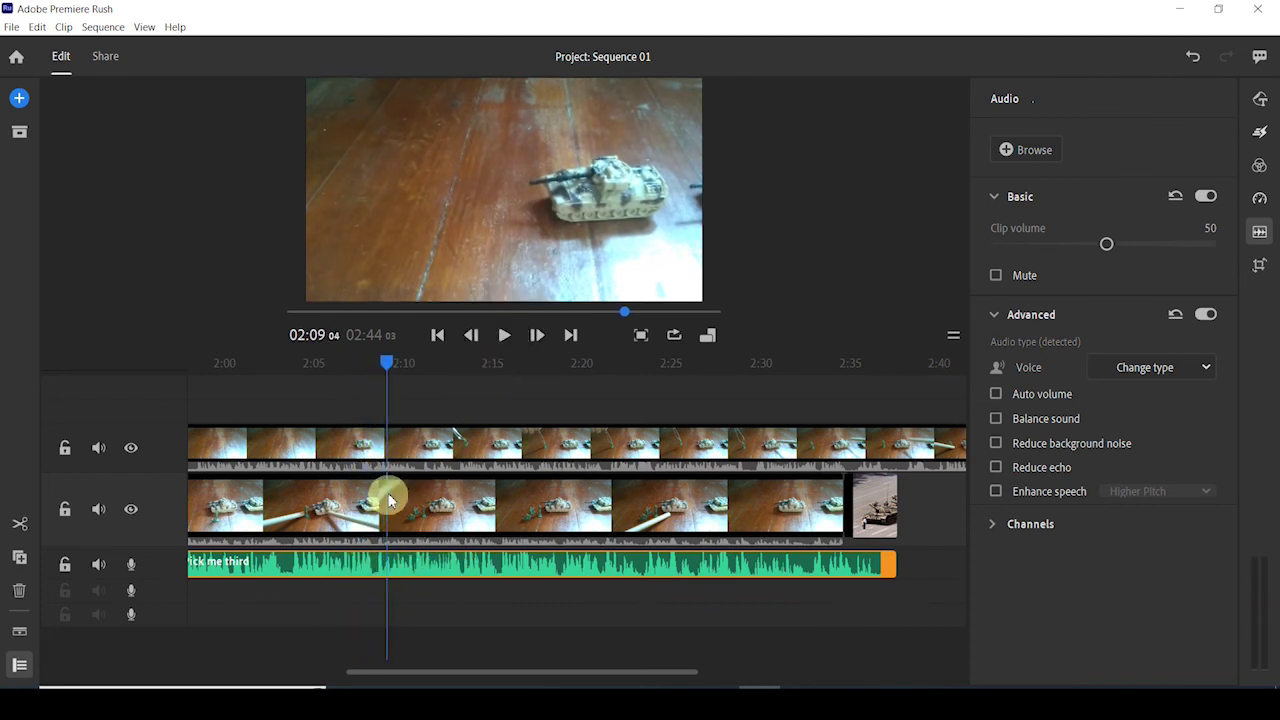
key(ctrl+z)
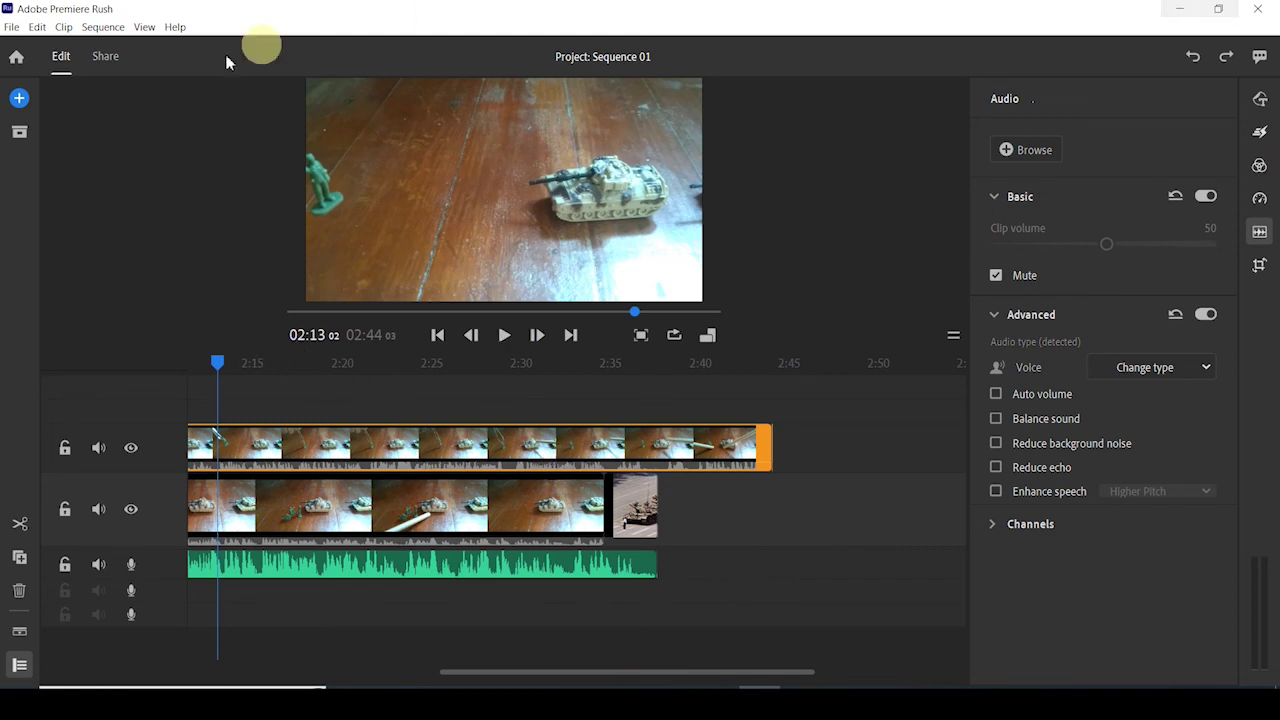
Step: Start sharing the sequence as a local export and name the output file Uncreative name
click(106, 58)
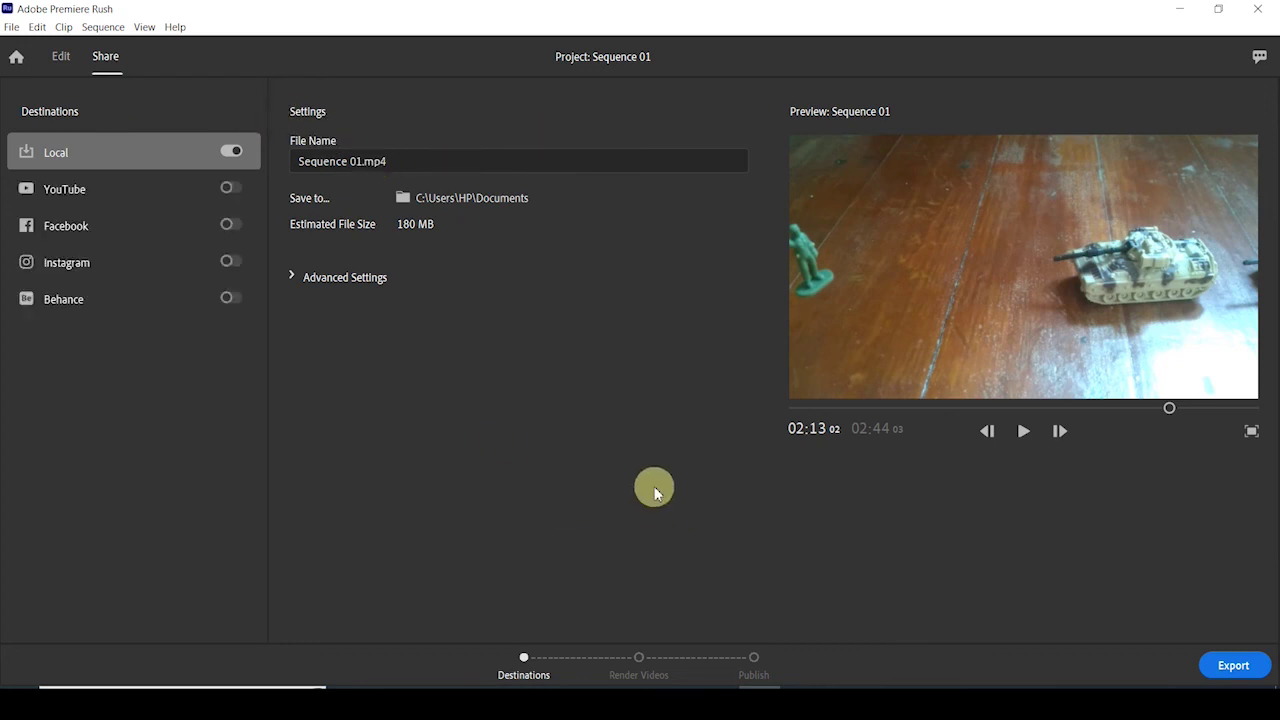
click(395, 156)
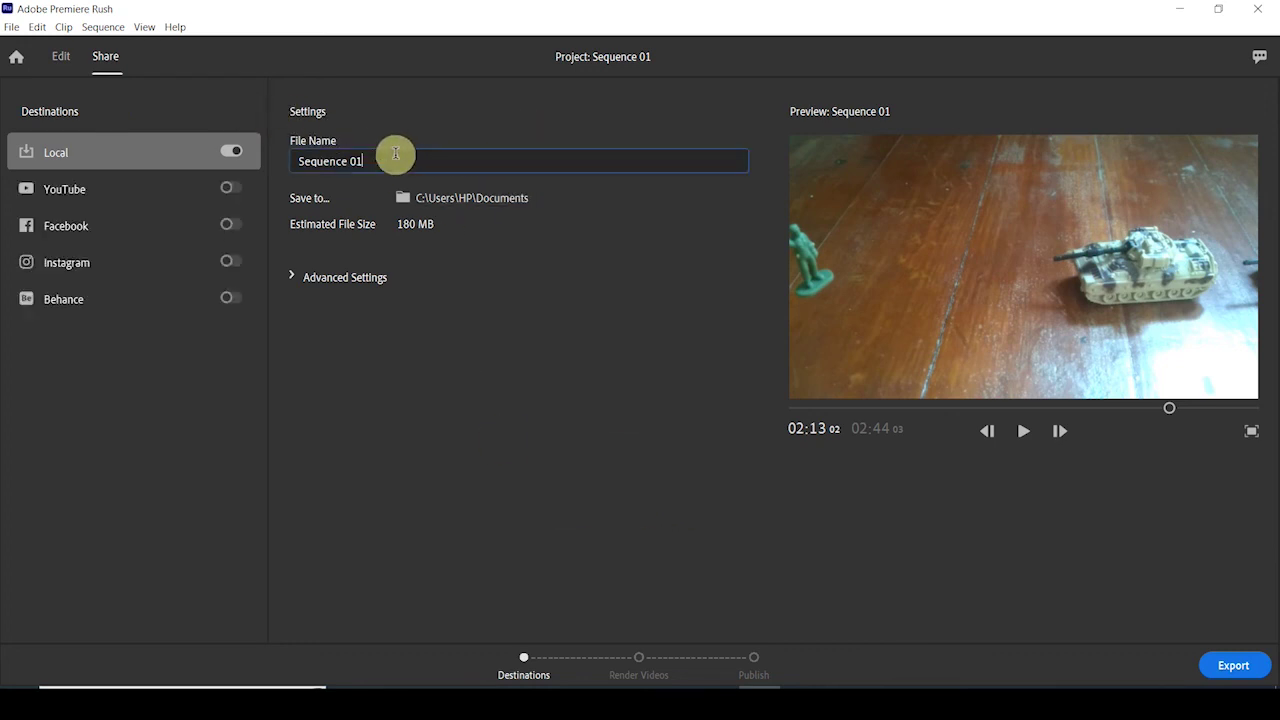
double_click(420, 150)
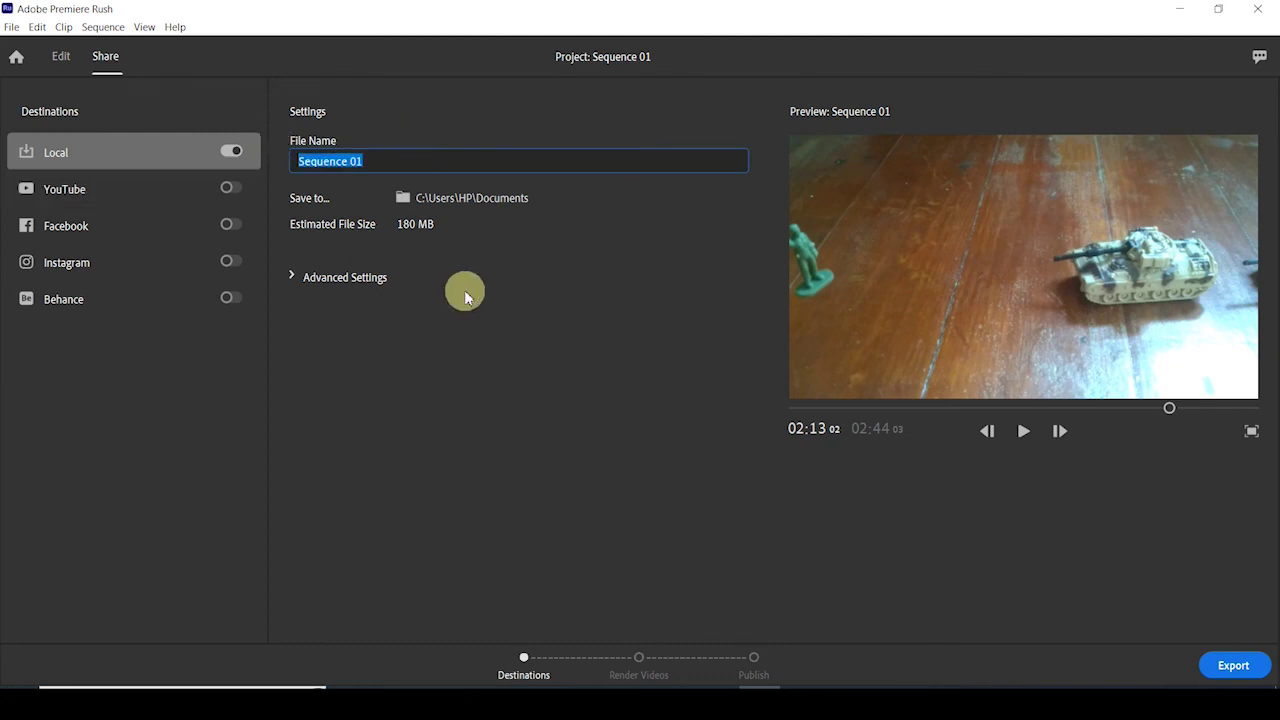
text(Uncreative name)
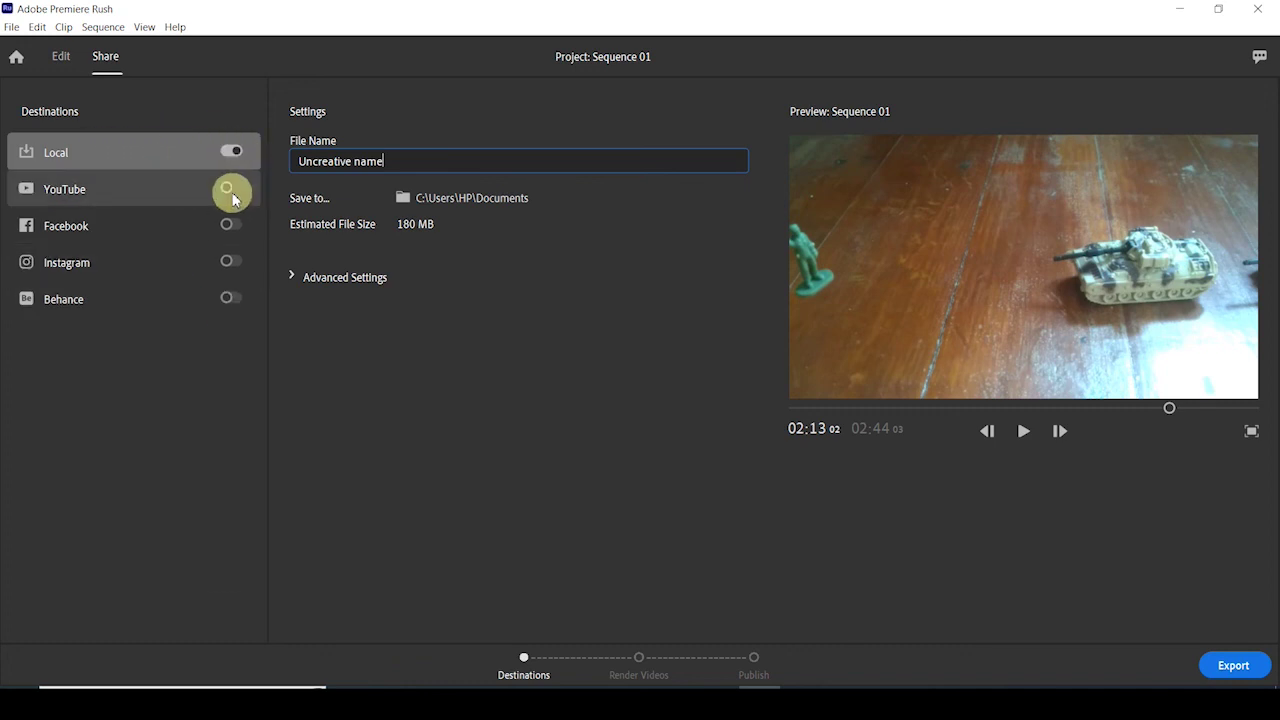
click(415, 355)
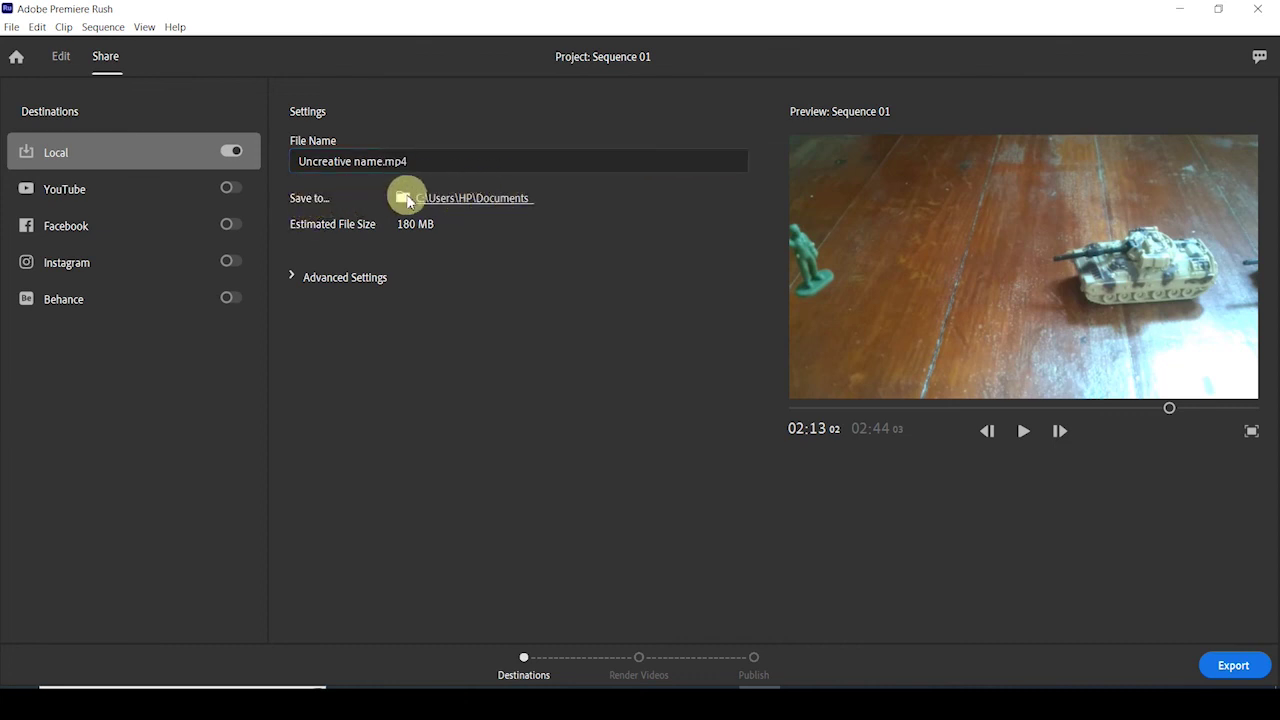
Step: Set the export's save location to the Desktop folder
click(481, 203)
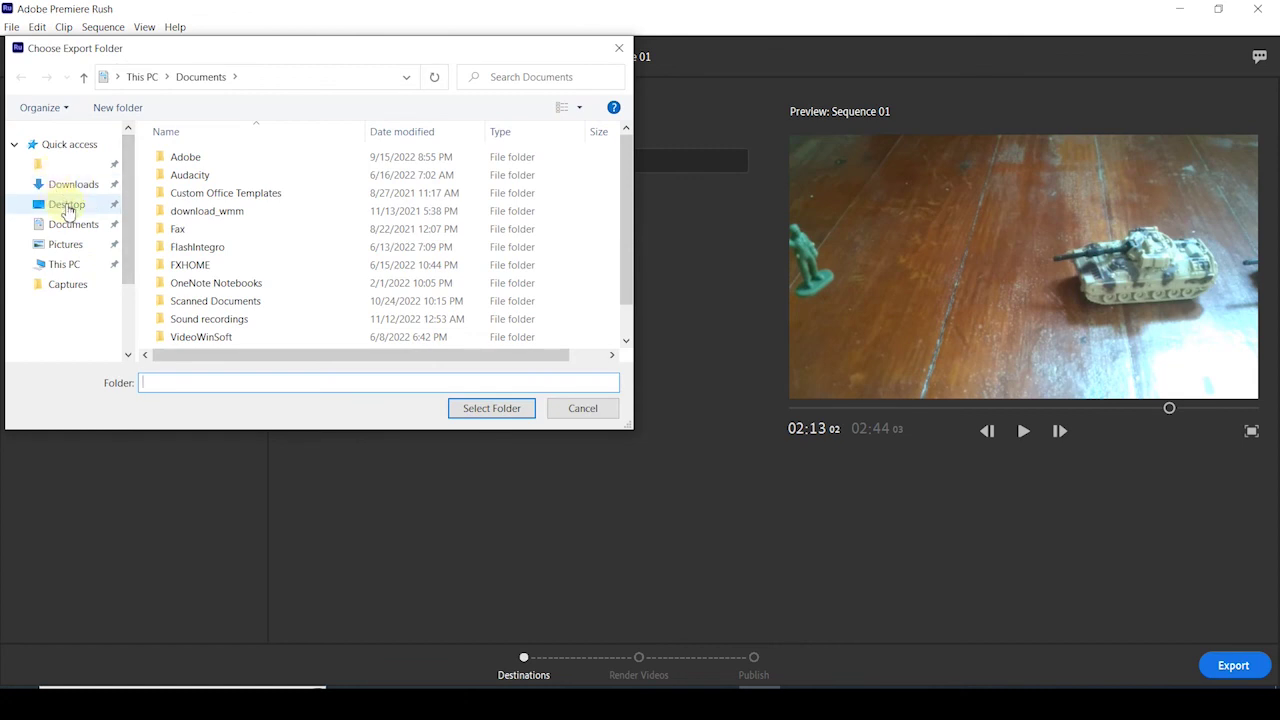
click(67, 205)
click(480, 410)
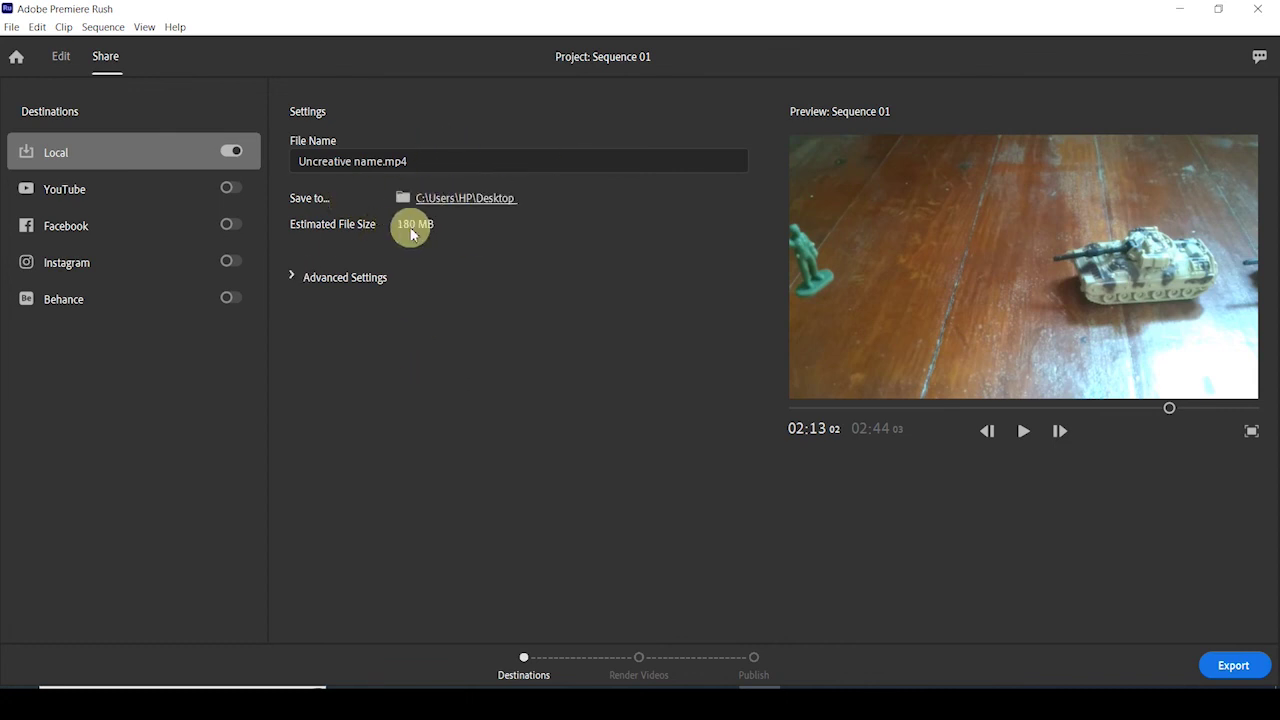
Step: Expand the advanced export settings and keep the quality at High
click(287, 285)
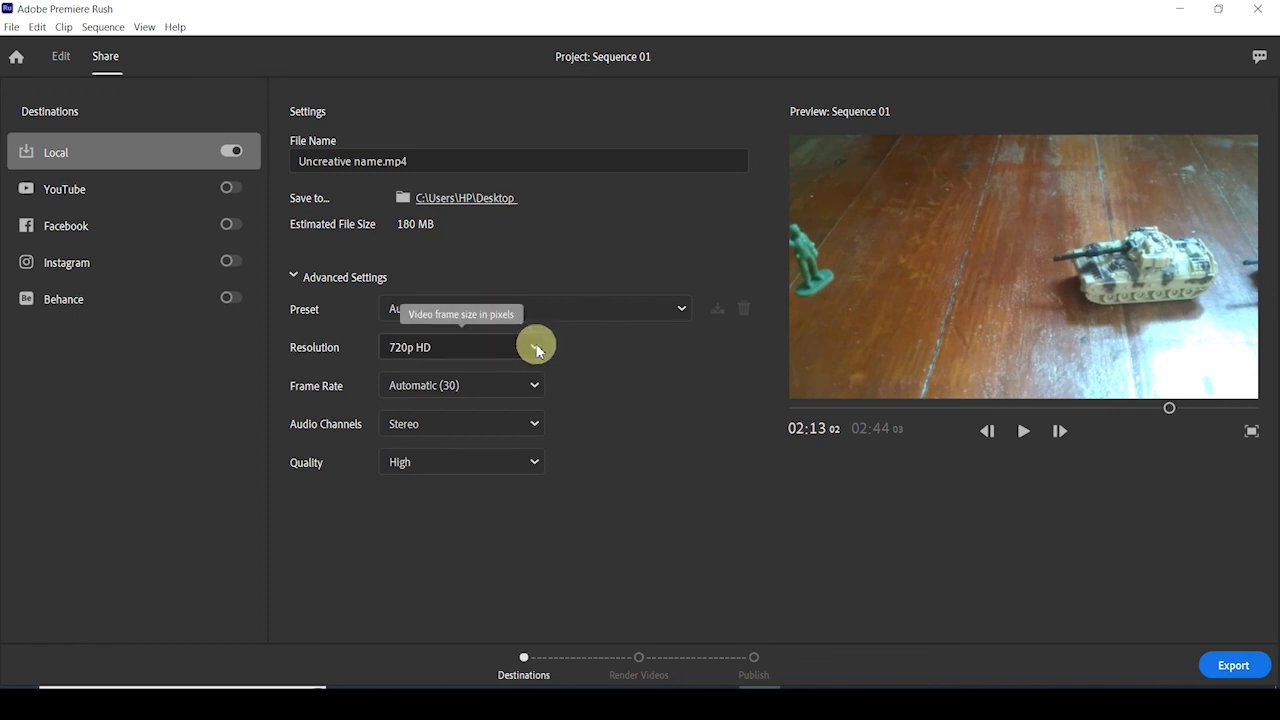
click(531, 465)
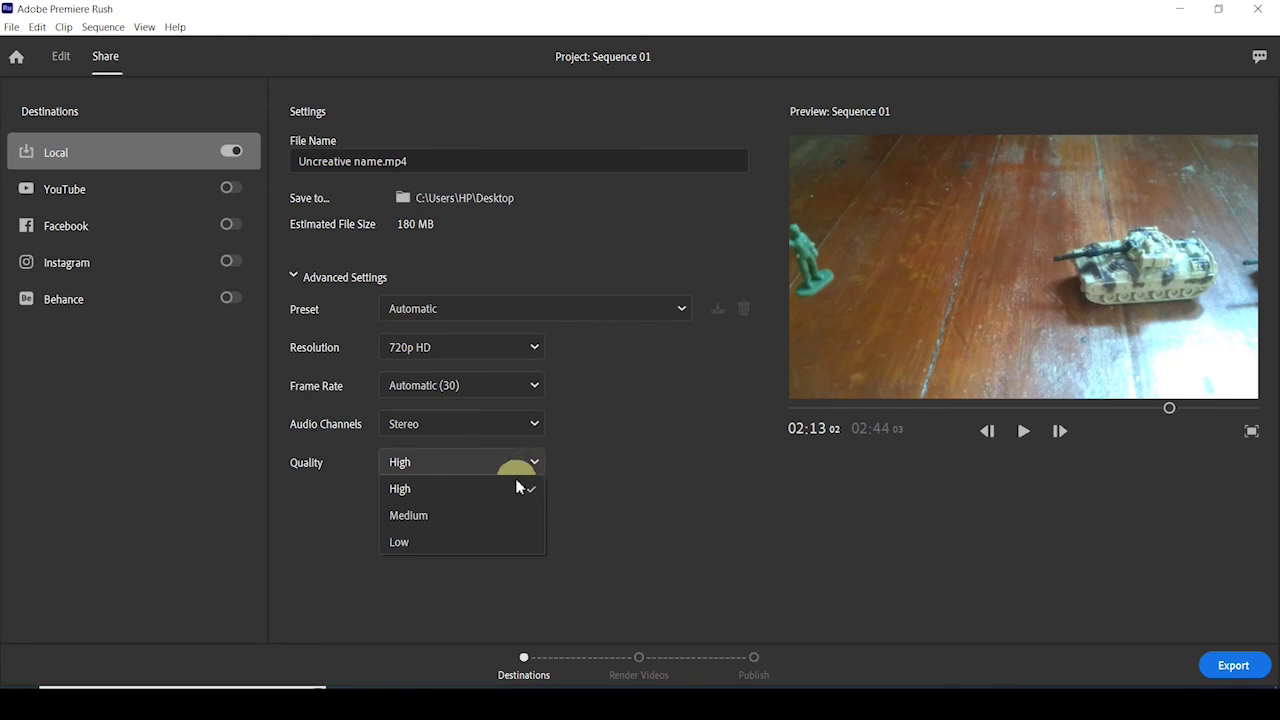
click(491, 487)
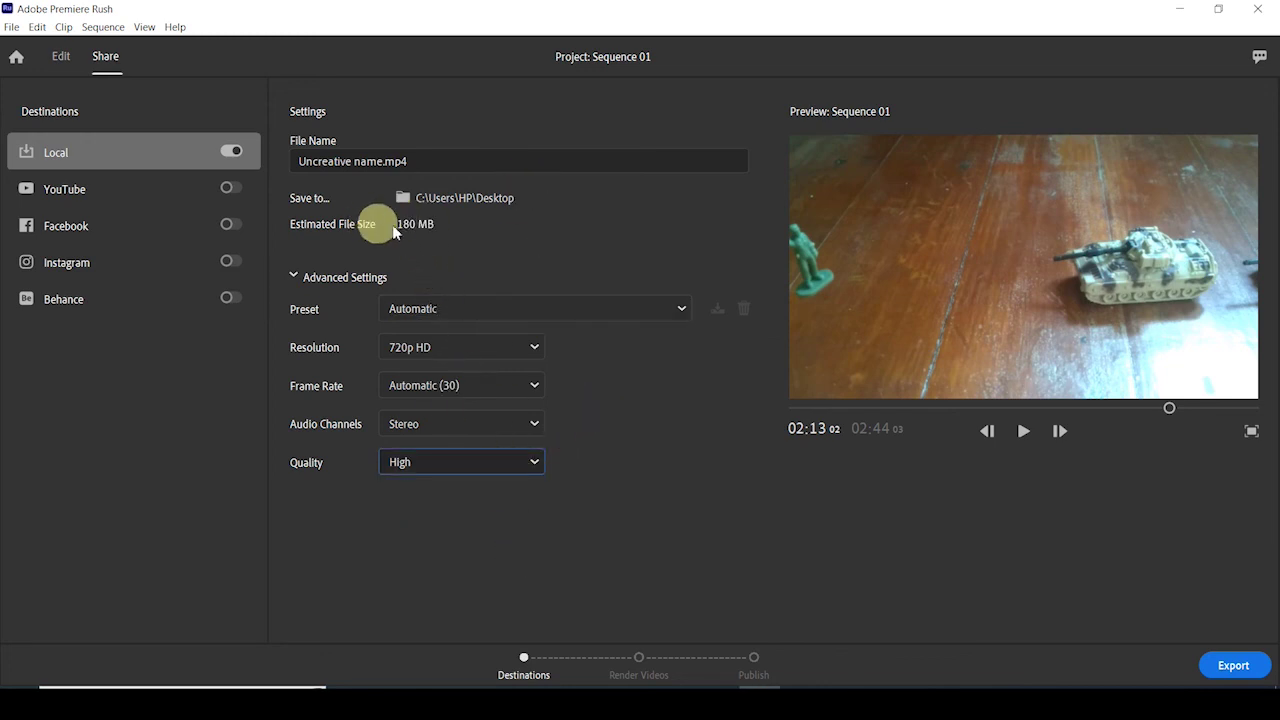
Step: Try Low export quality to compare its estimated file size, and restore the quality to High
click(517, 461)
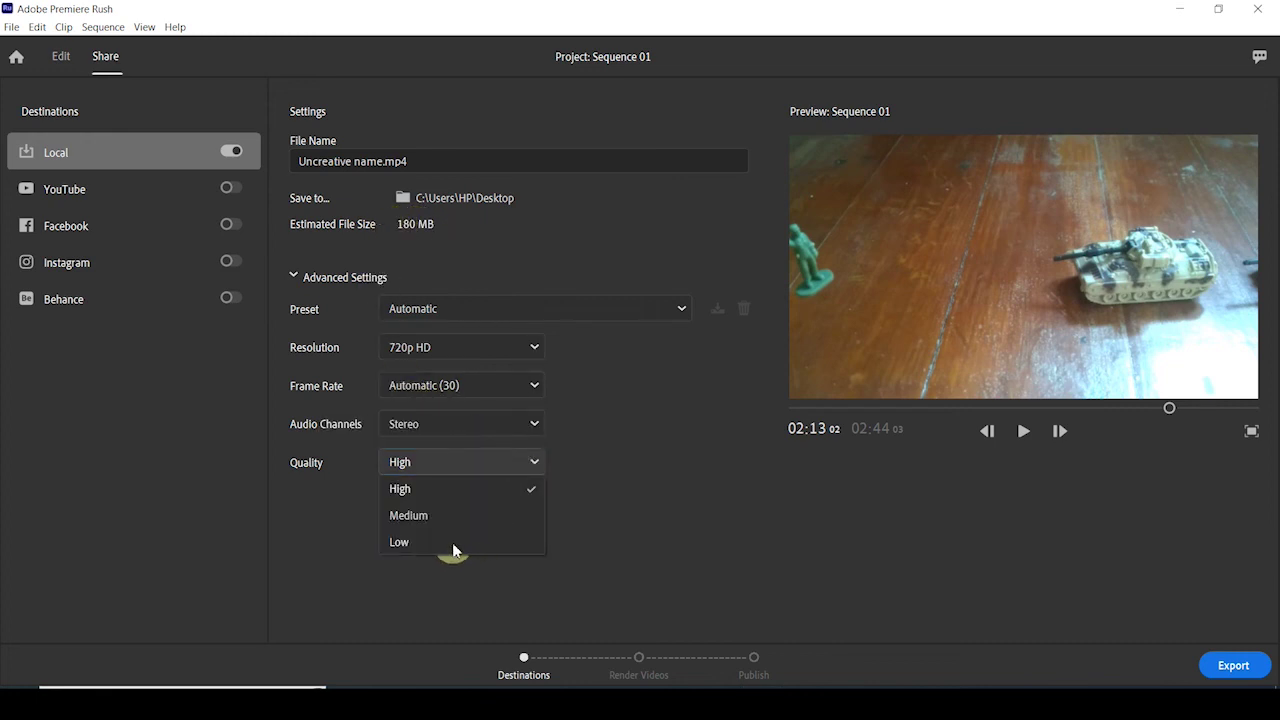
click(452, 556)
click(540, 467)
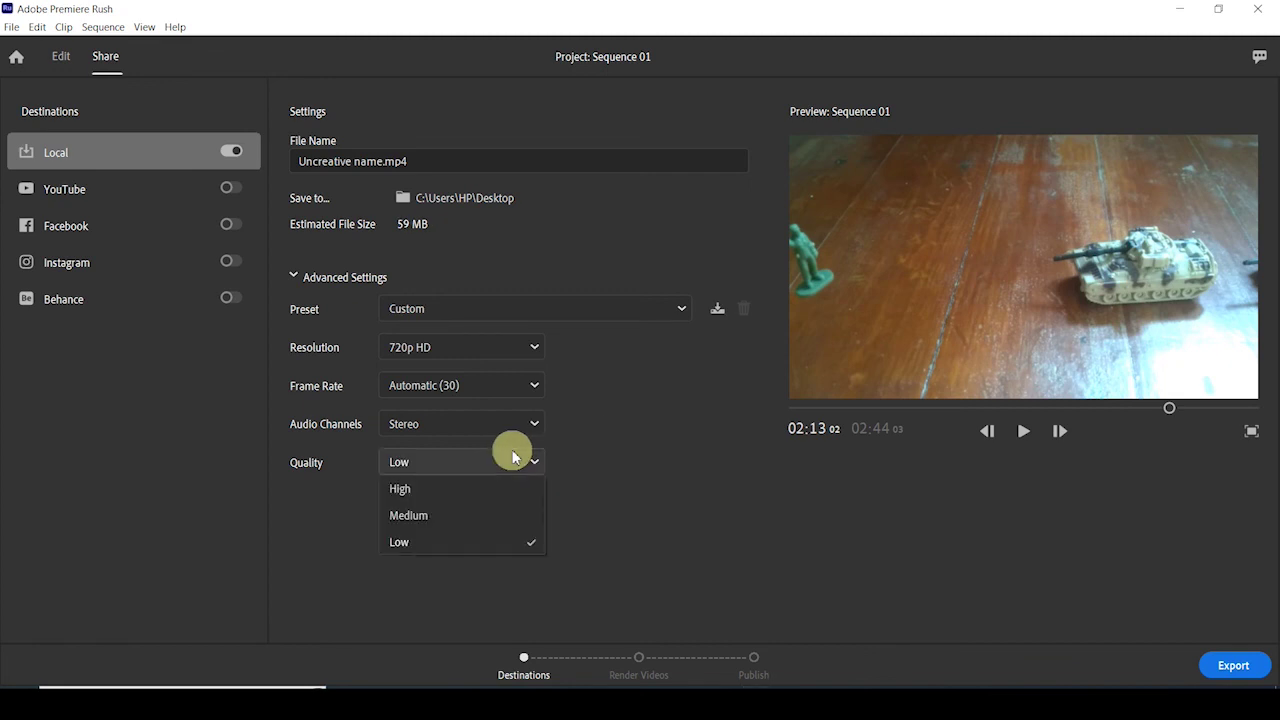
click(616, 450)
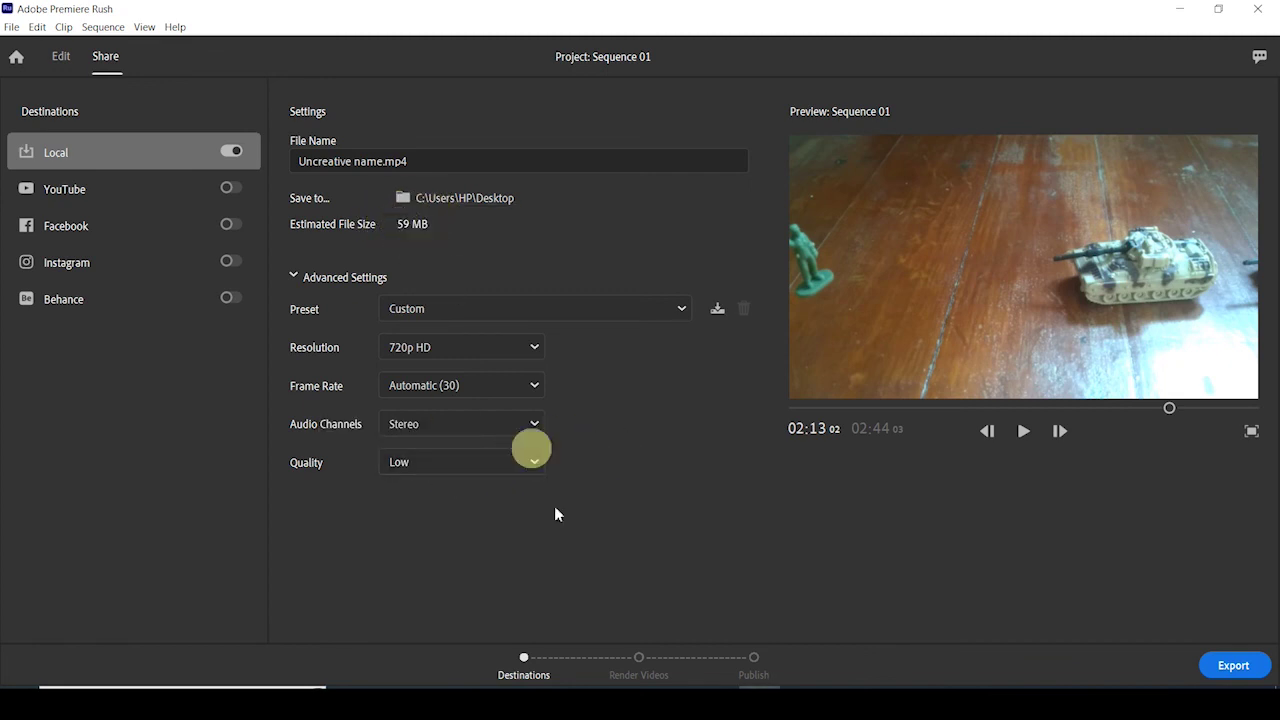
click(506, 463)
click(471, 489)
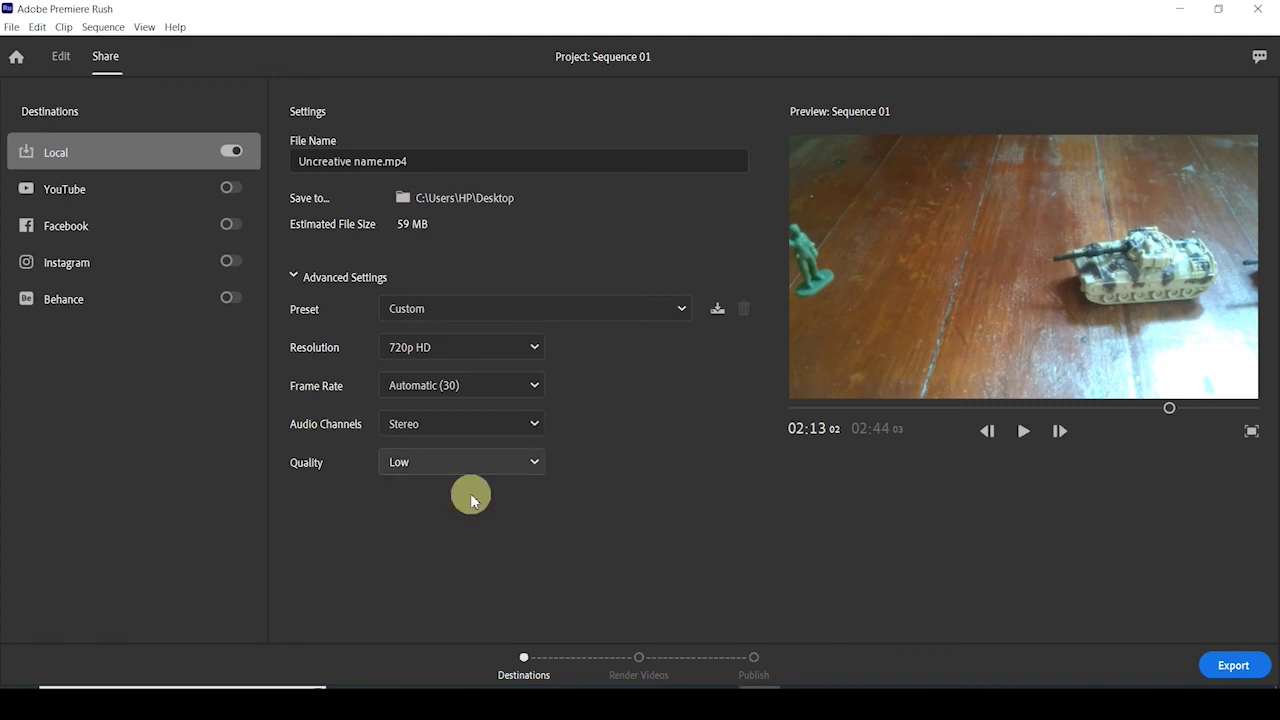
Step: Check the resolution and frame rate options, keep 720p HD and Automatic (30), and export the video
click(503, 344)
click(520, 373)
click(523, 383)
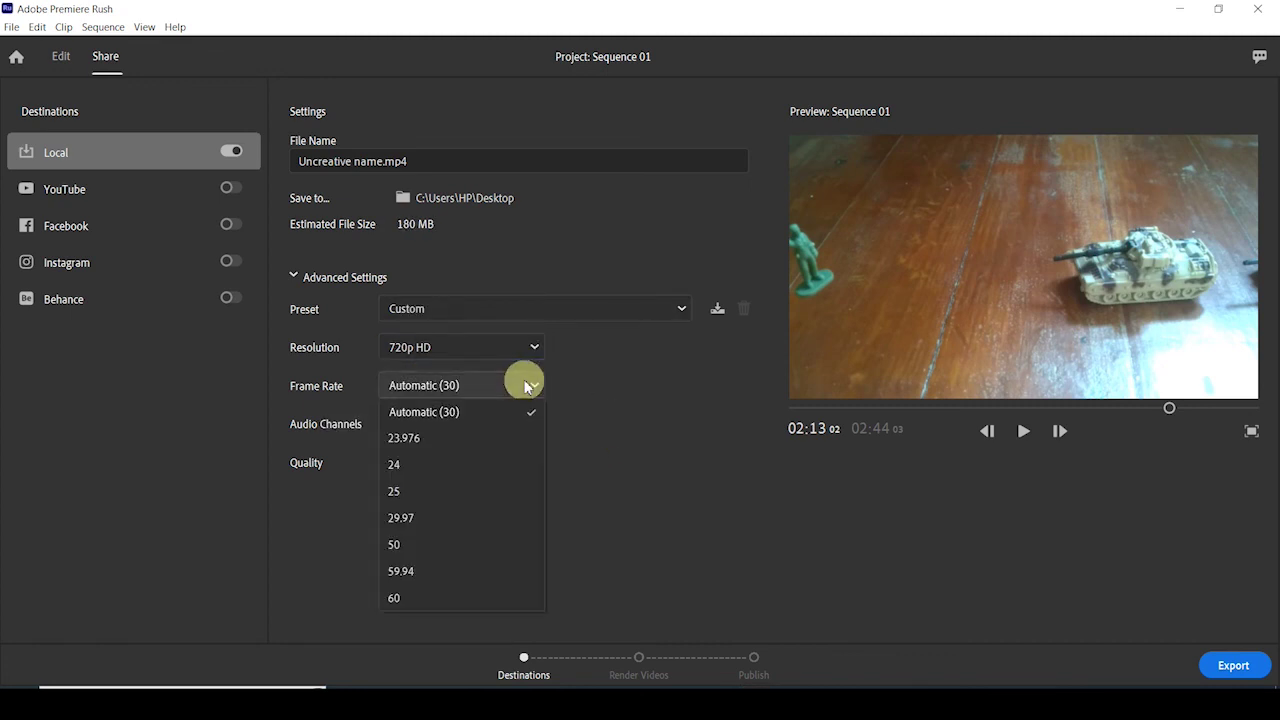
click(523, 383)
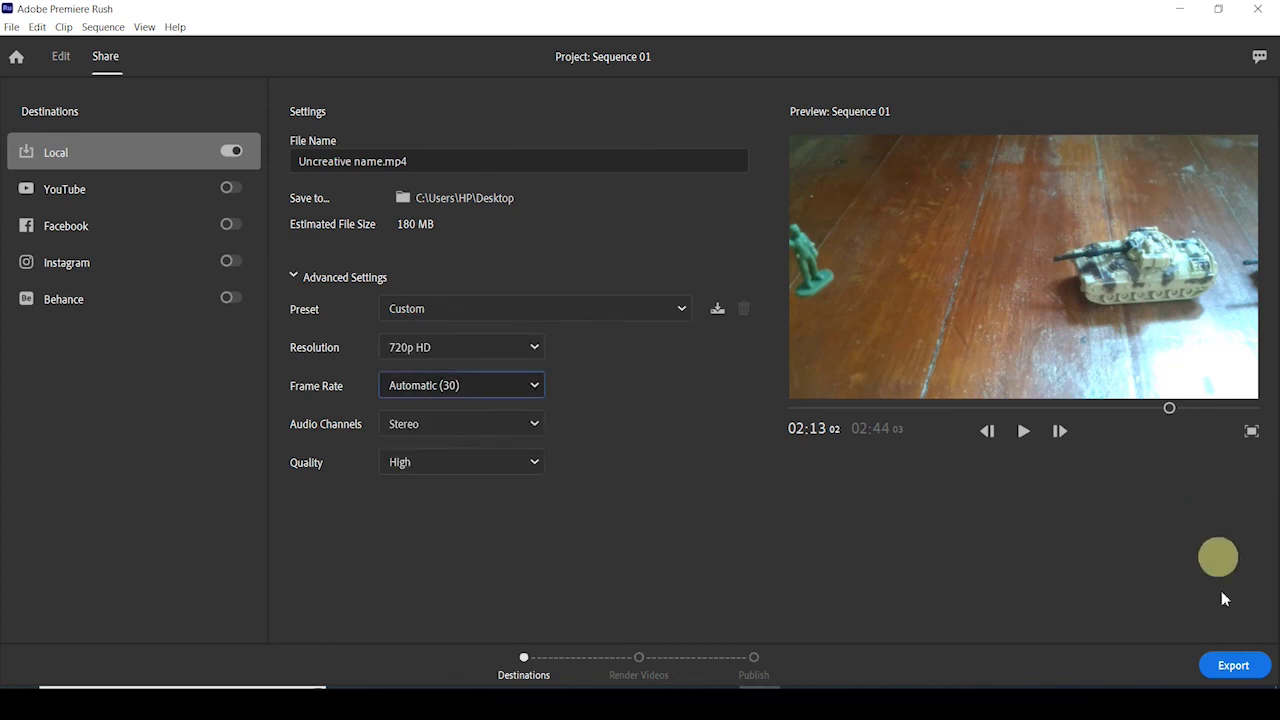
click(1245, 675)
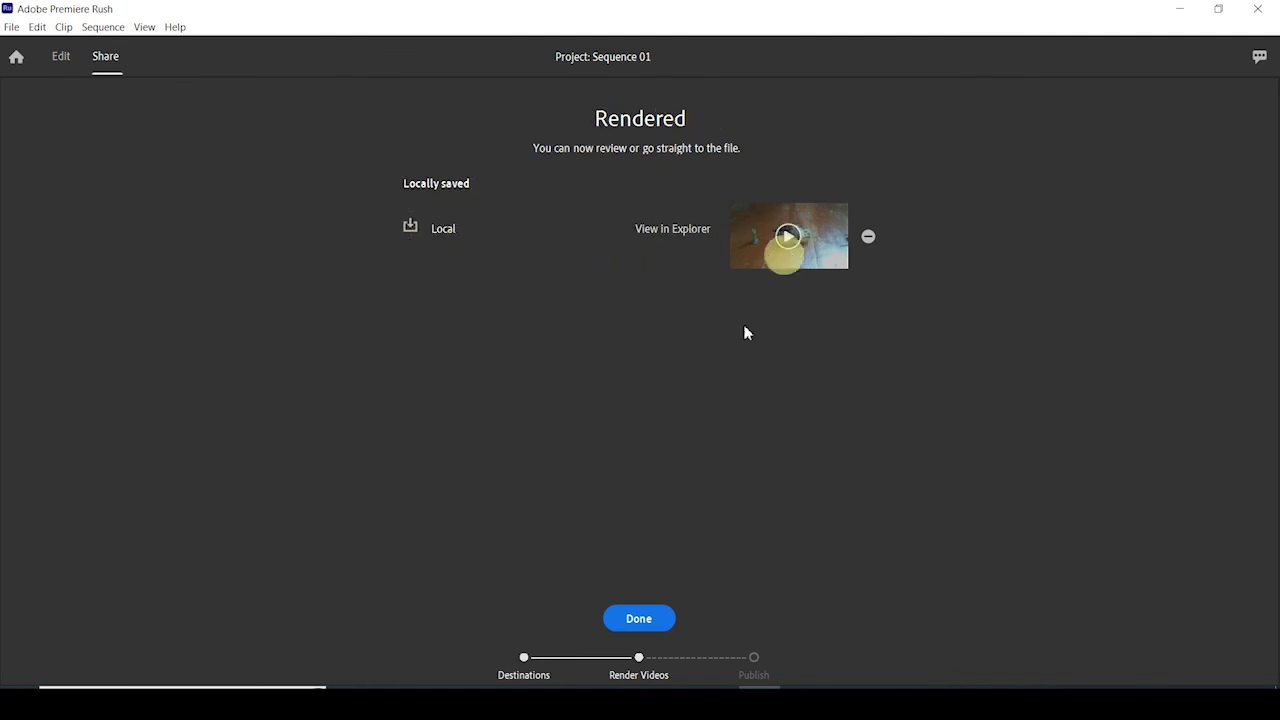
Step: Locate the exported Uncreative name video on the desktop, return to Premiere Rush and close the render summary
key(super+d)
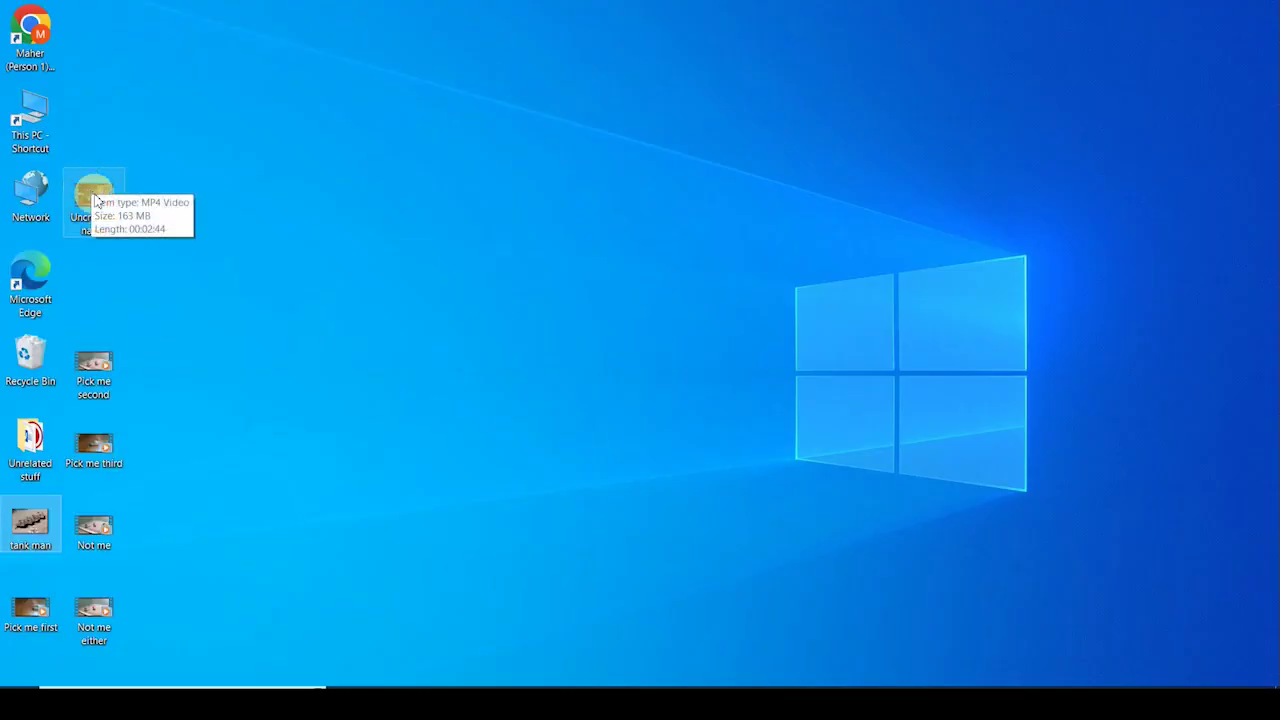
click(118, 200)
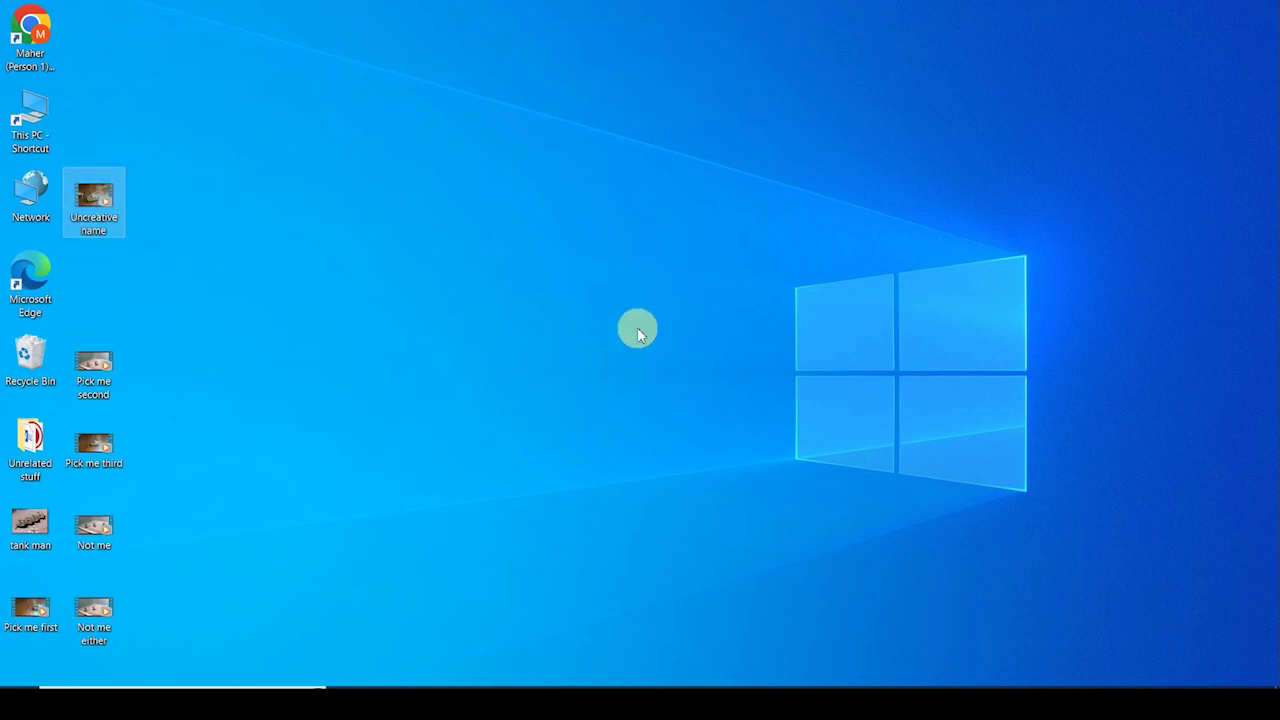
key(super+d)
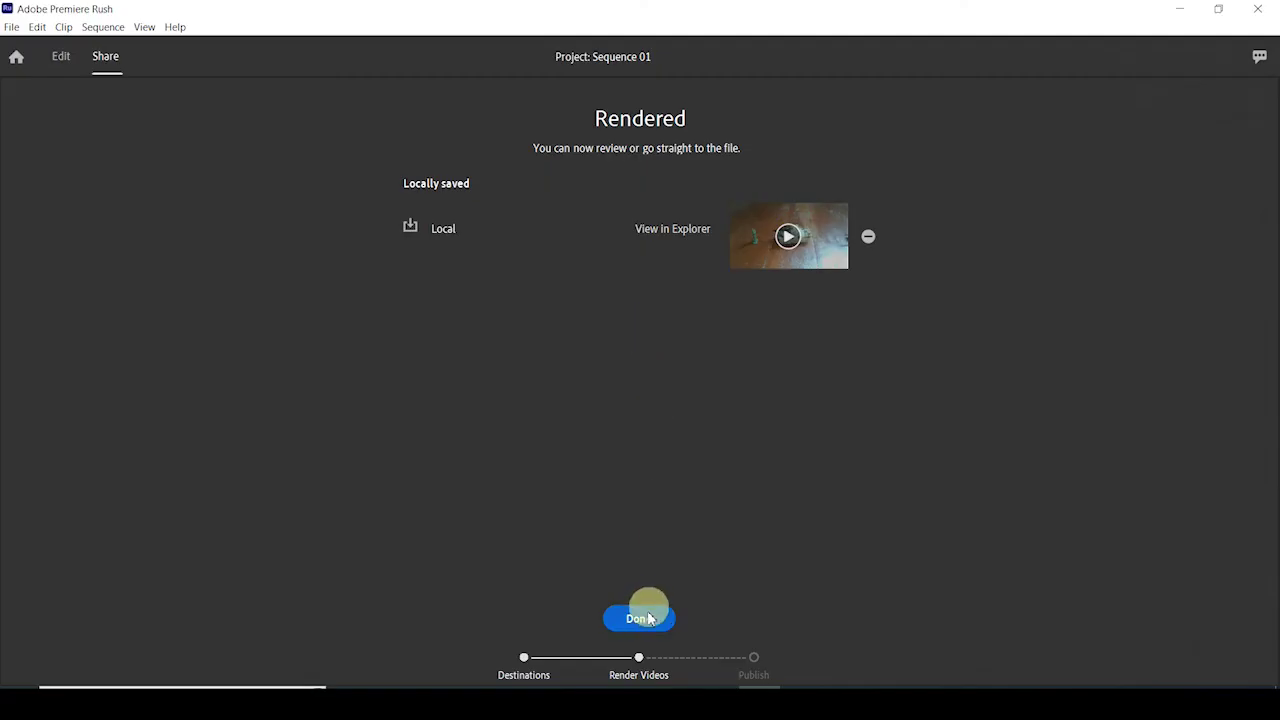
click(645, 618)
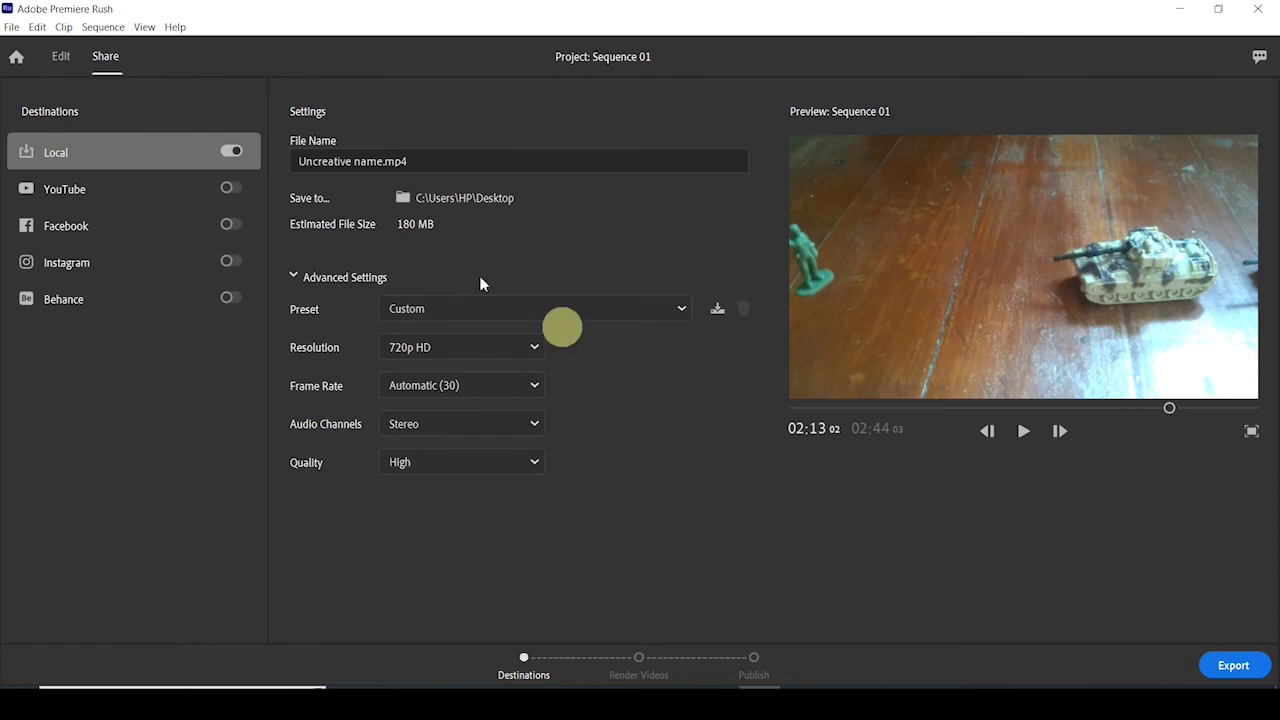
Step: Go back from the export page to the home screen and reopen the Sequence 01 project
click(62, 57)
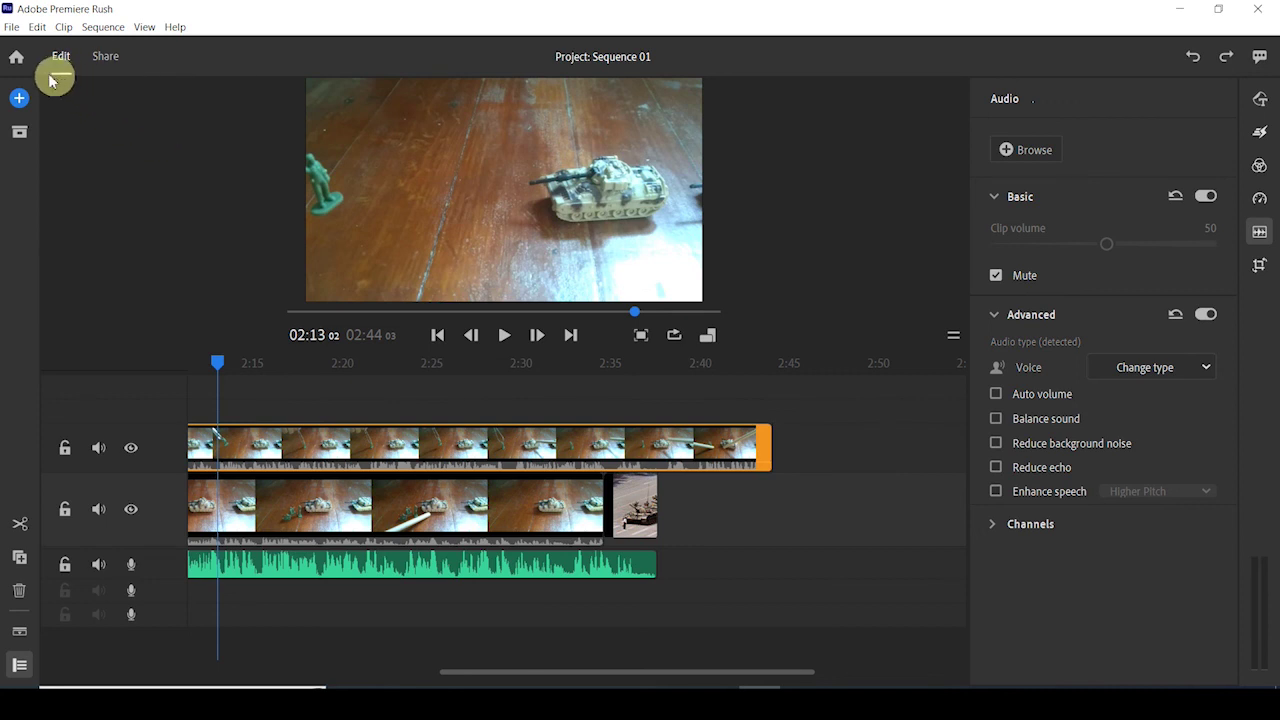
click(17, 60)
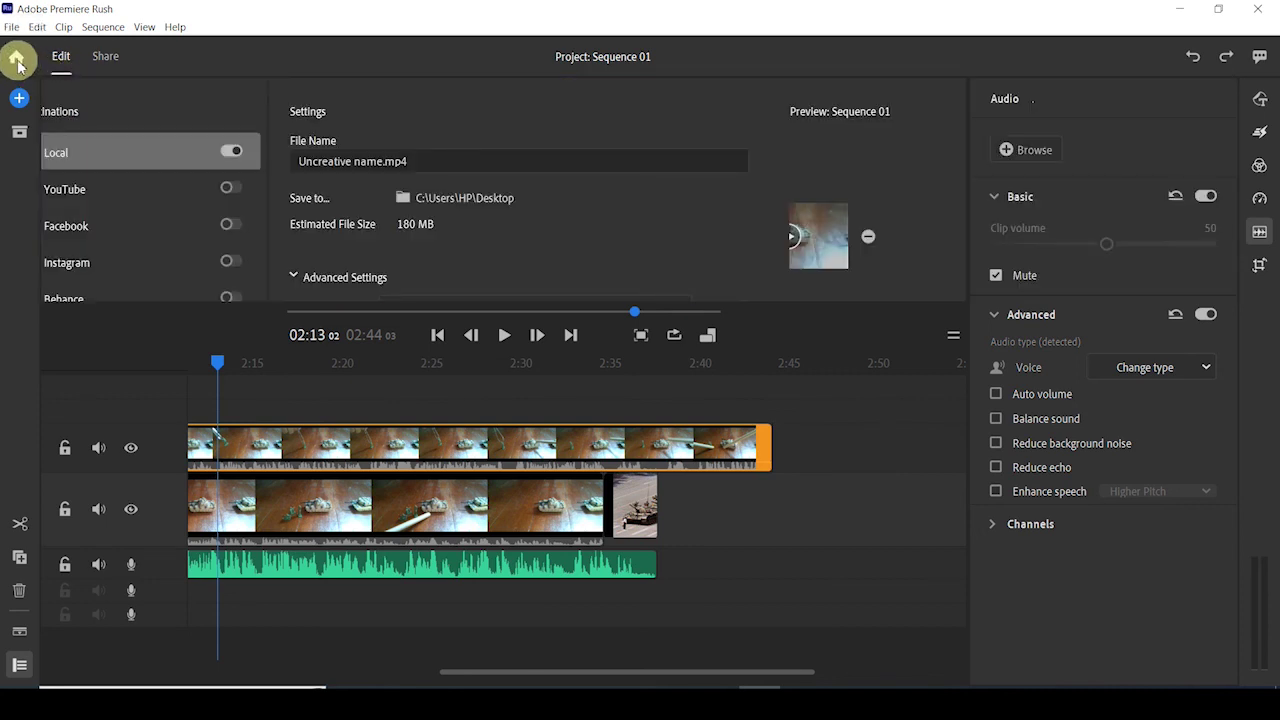
click(17, 62)
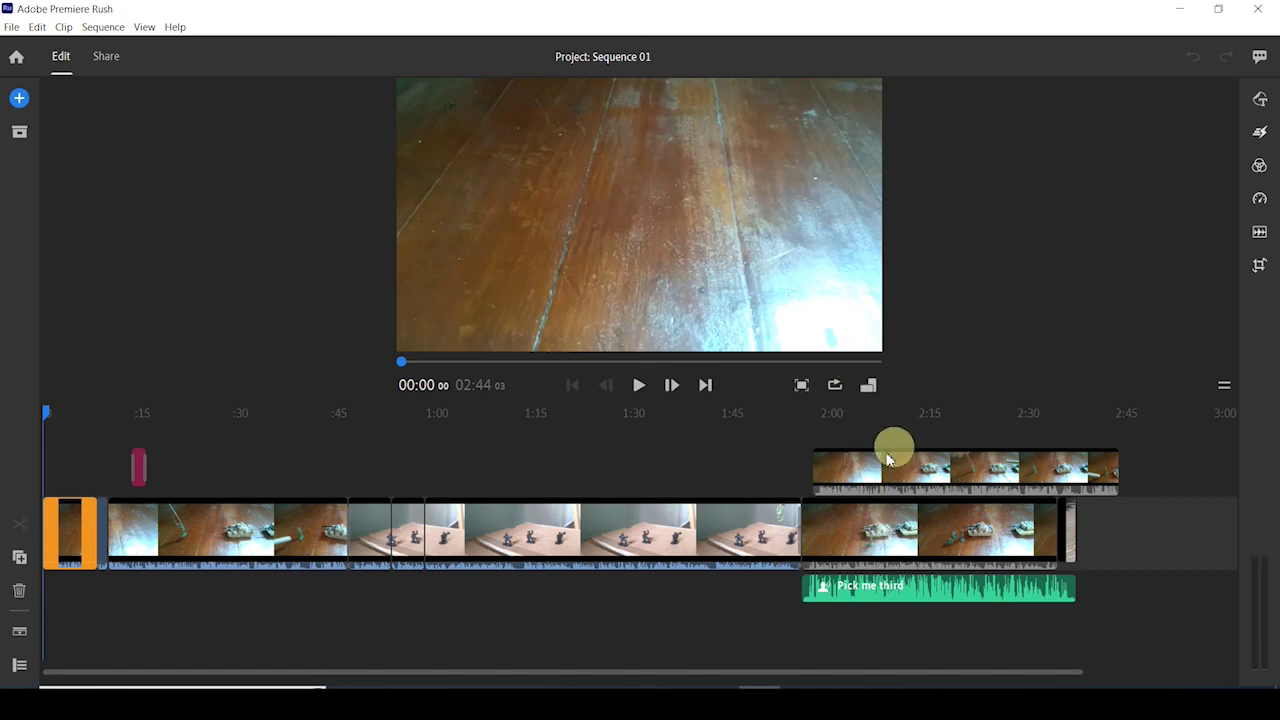
Step: Review the reopened sequence by viewing the long soldier clip, the second tank clip and the Tank Man title at 00:14:10
click(645, 537)
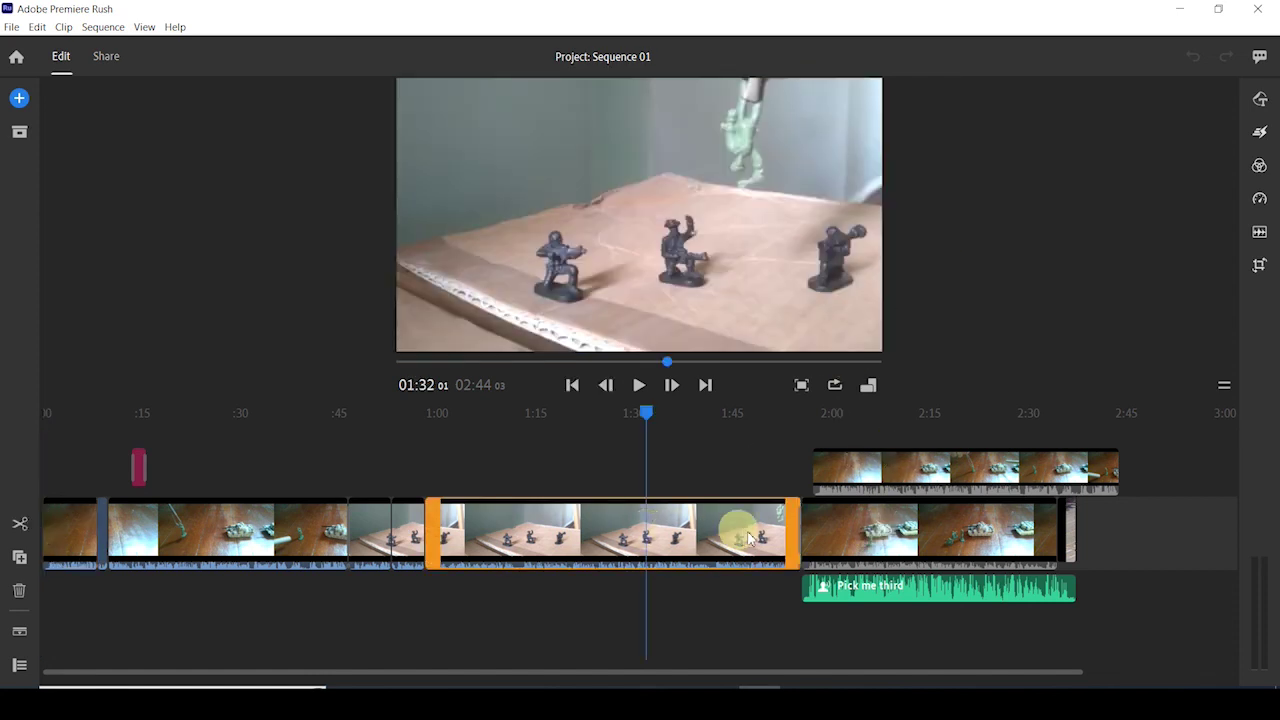
click(758, 537)
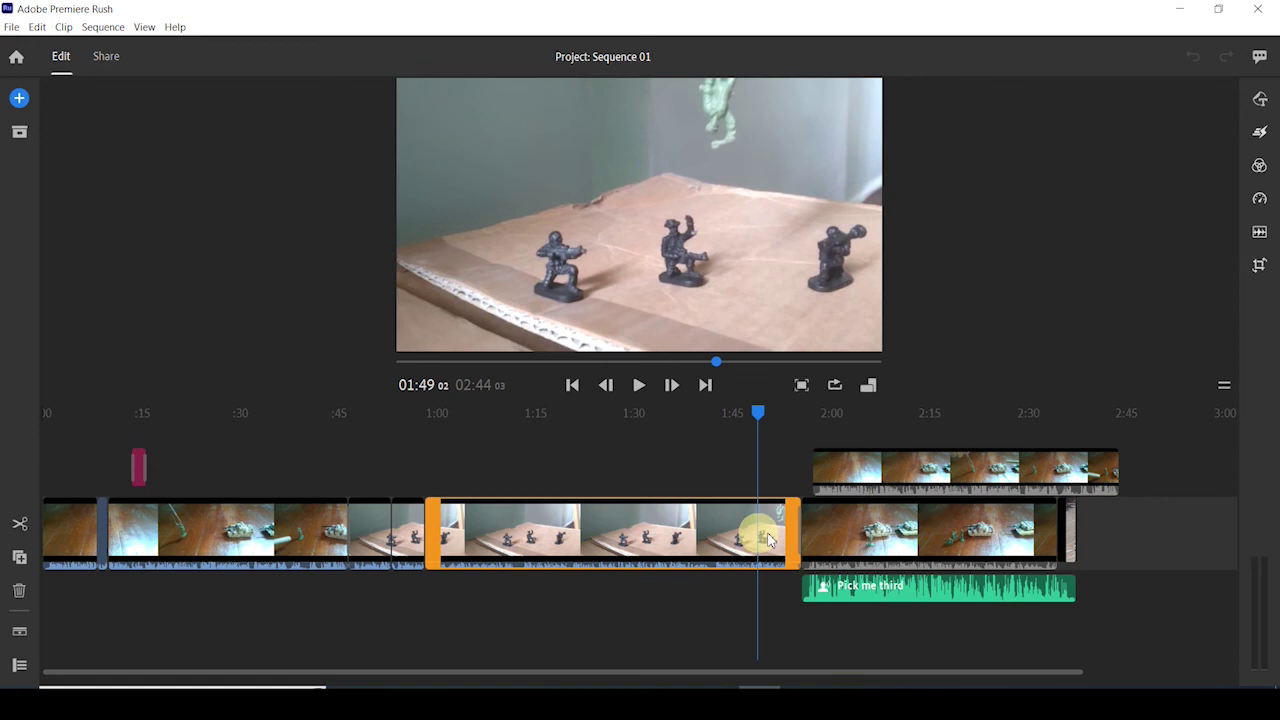
click(535, 530)
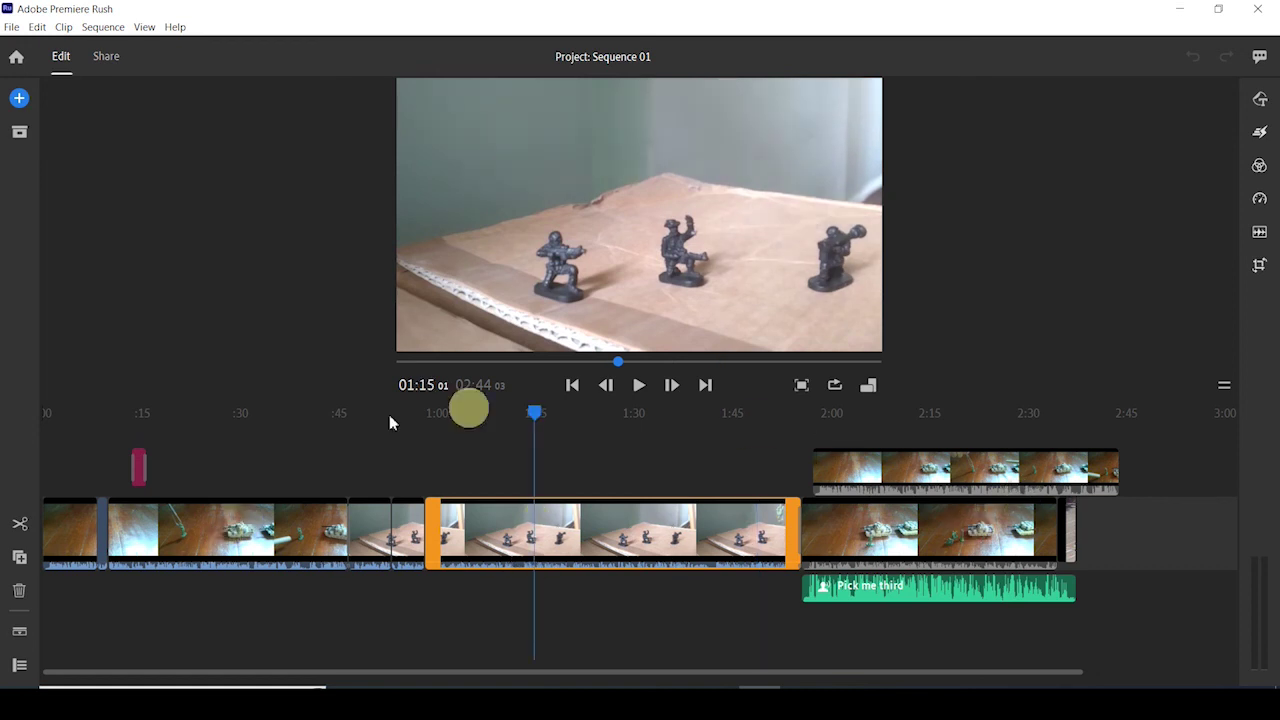
click(201, 531)
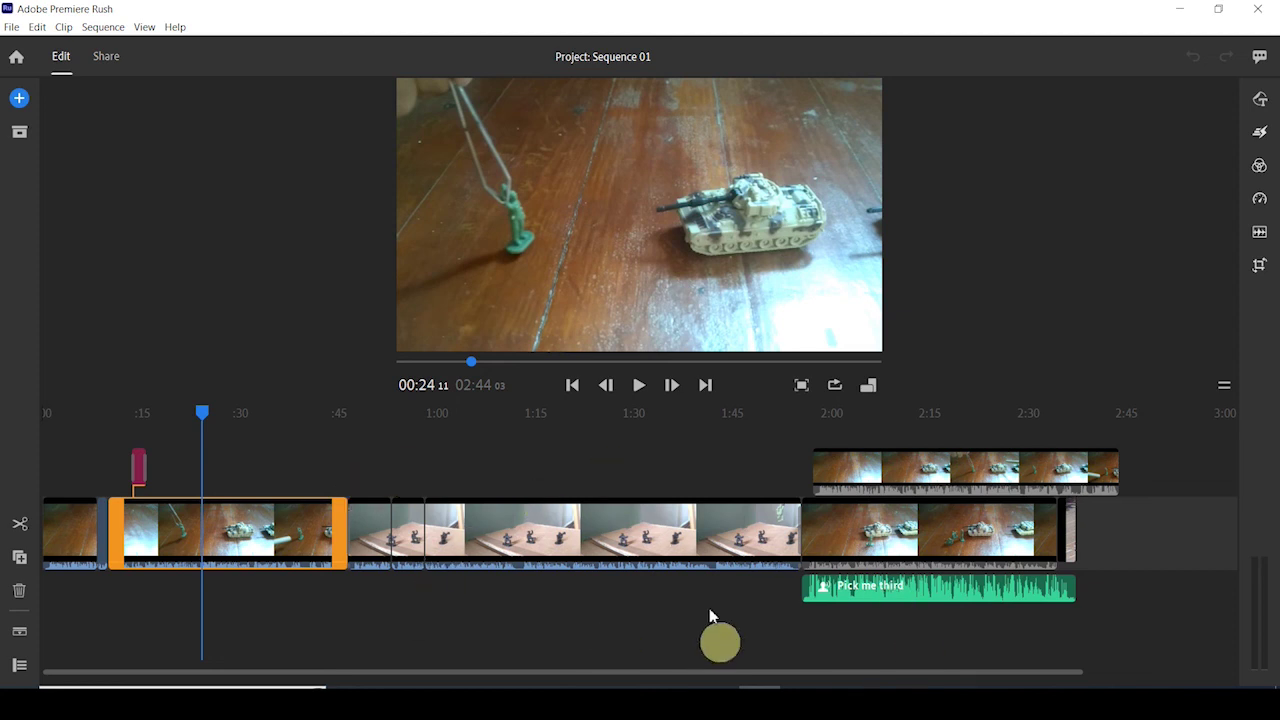
click(131, 518)
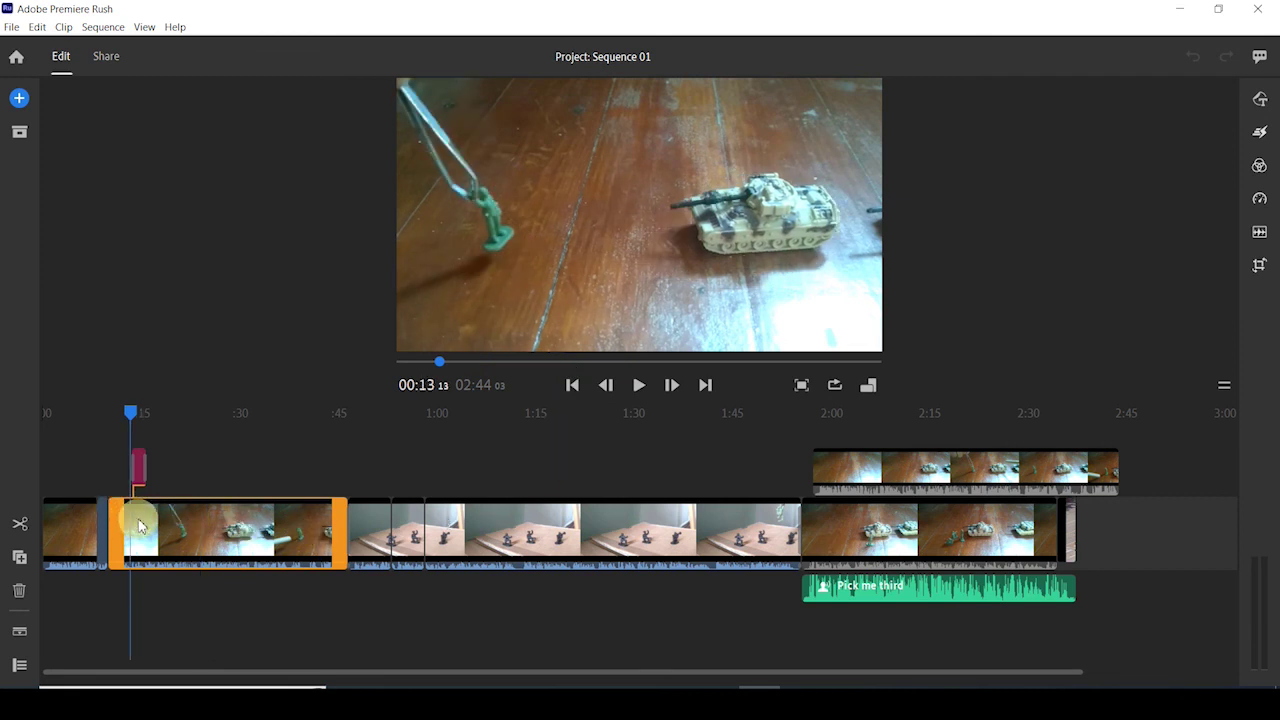
drag(131, 414, 137, 415)
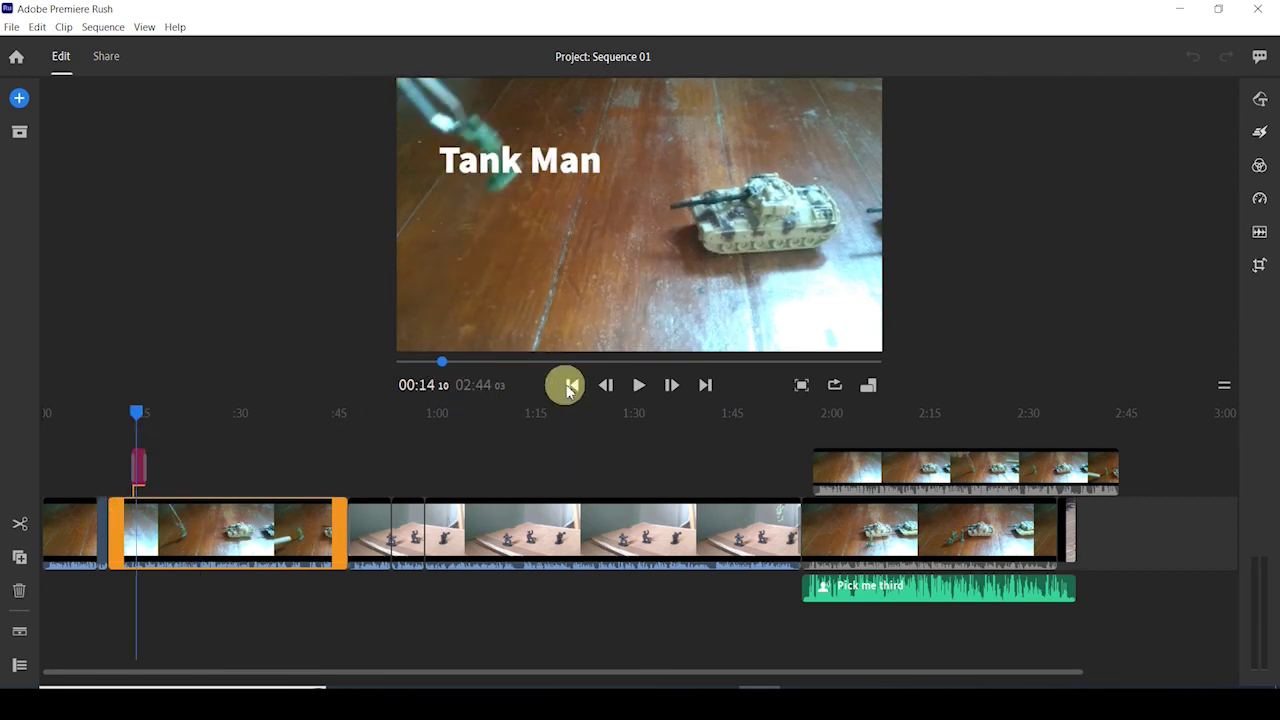